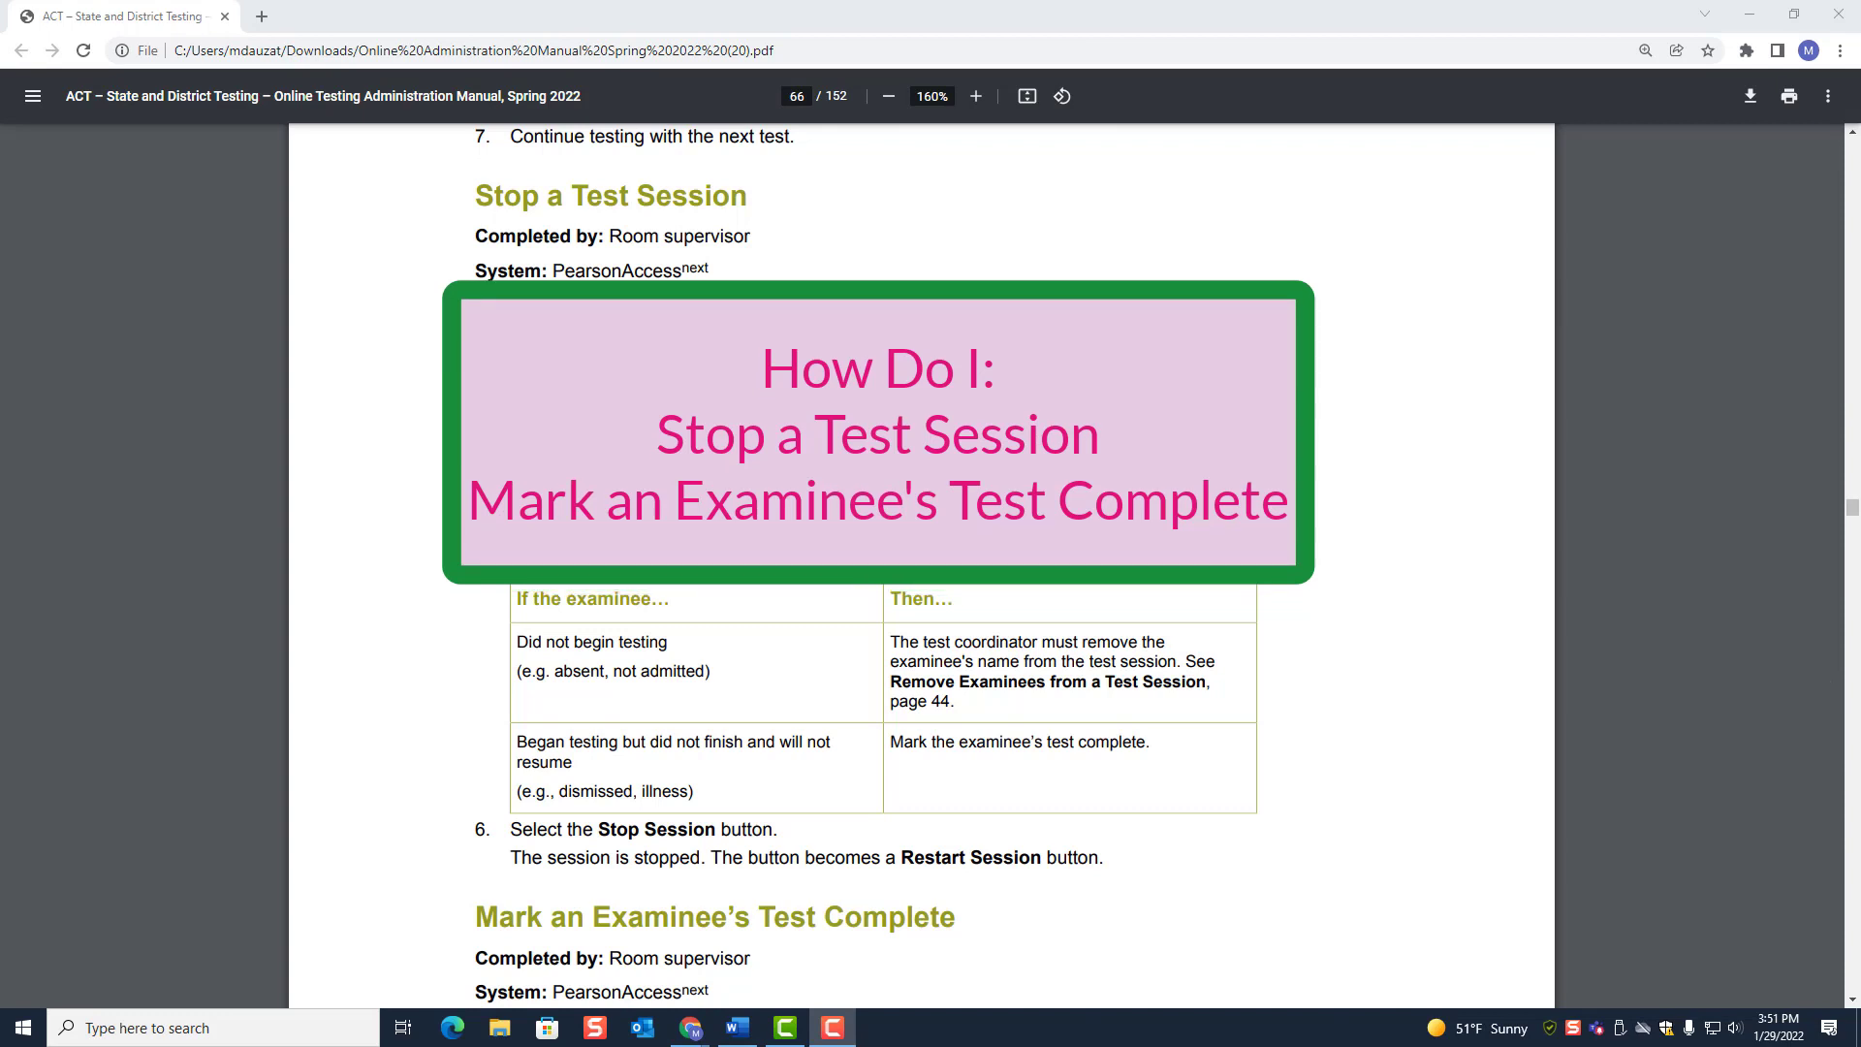
{"action": "scroll", "coordinate": [921, 563], "scroll_direction": "down", "scroll_amount": 7}
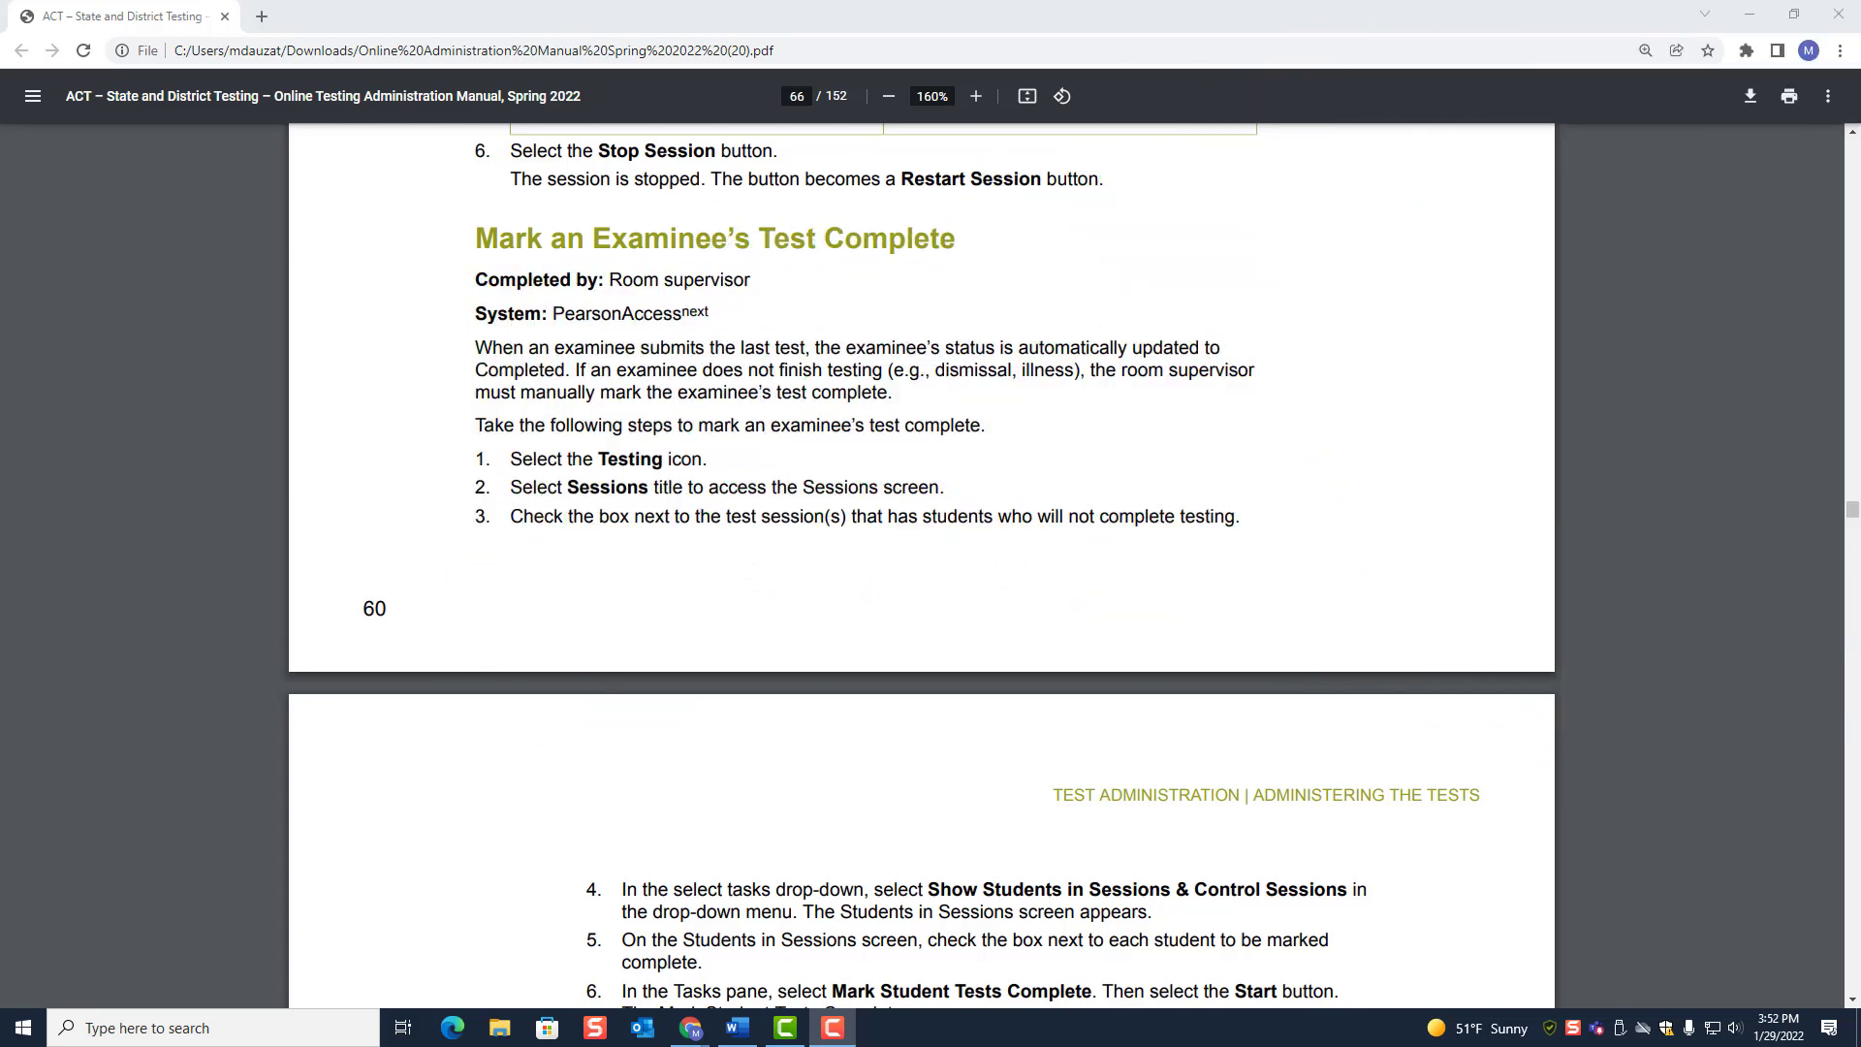
{"action": "scroll", "coordinate": [921, 563], "scroll_direction": "up", "scroll_amount": 7}
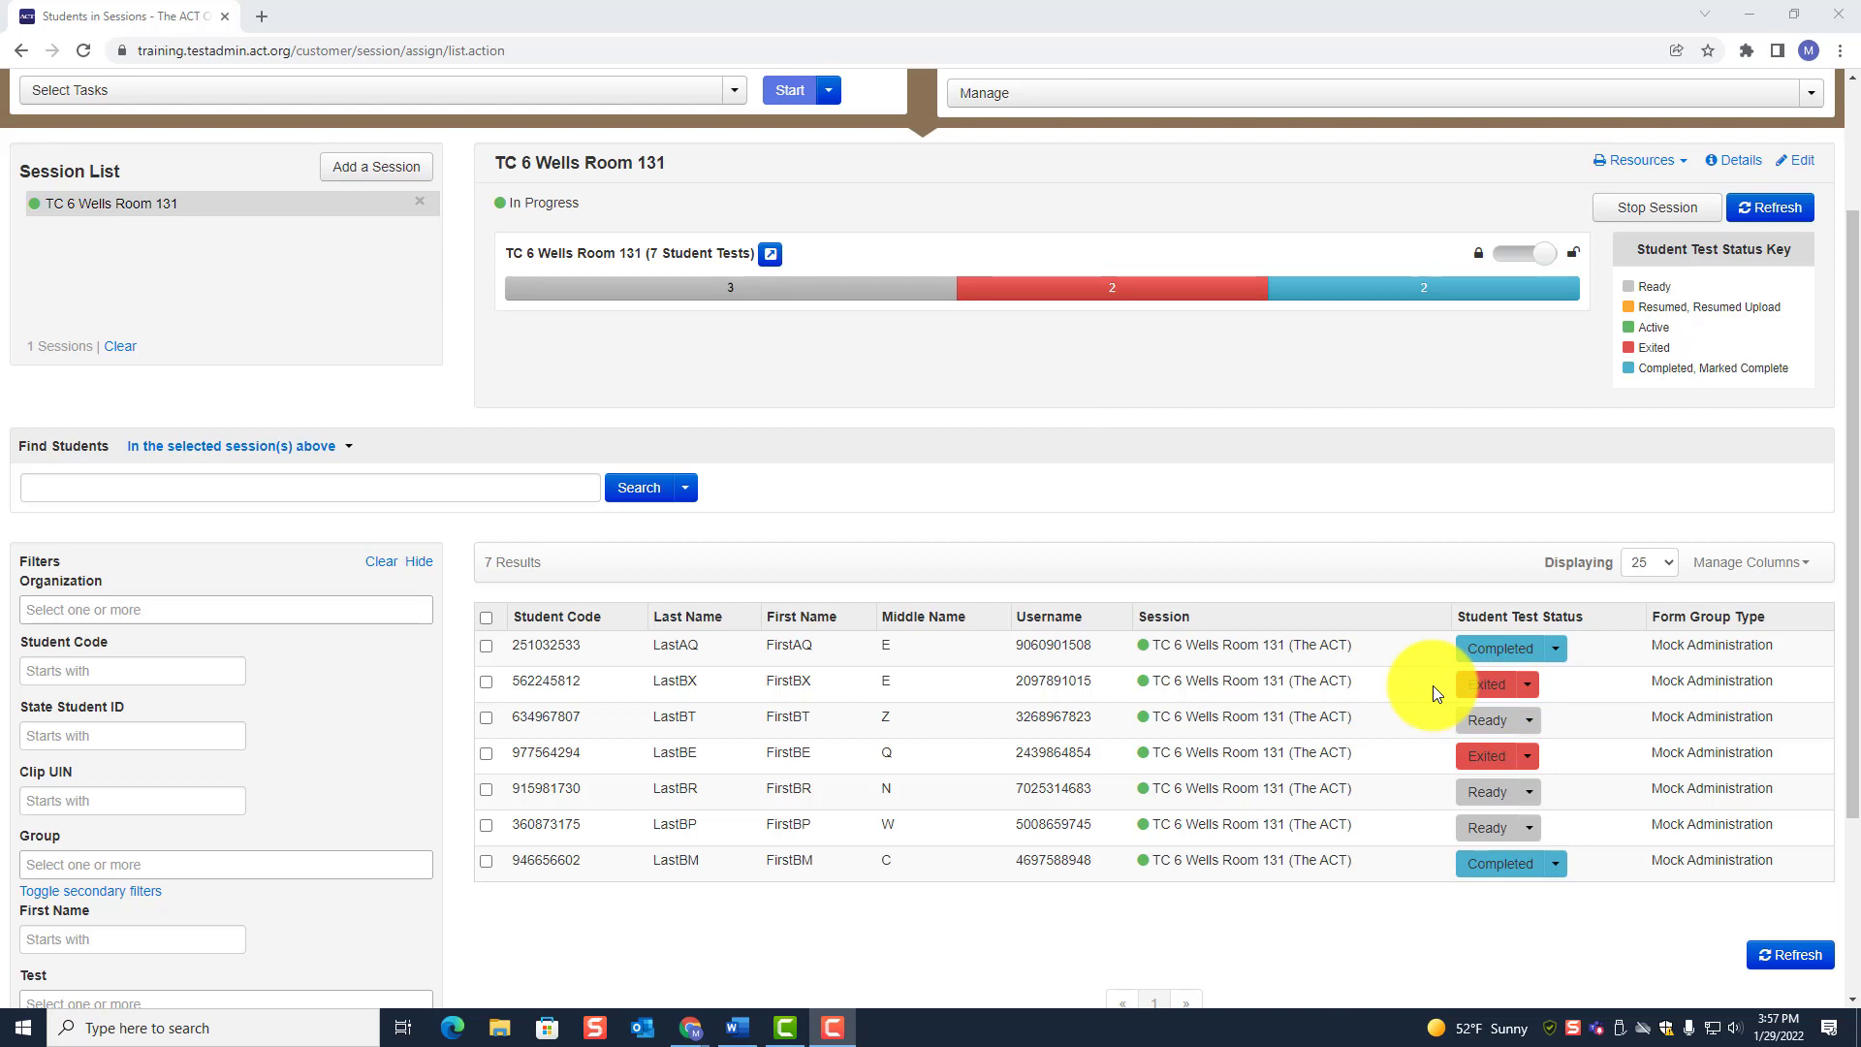
- Start the Mark Student Tests Complete task for the two students whose test status is Exited
{"action": "left_click", "coordinate": [486, 683]}
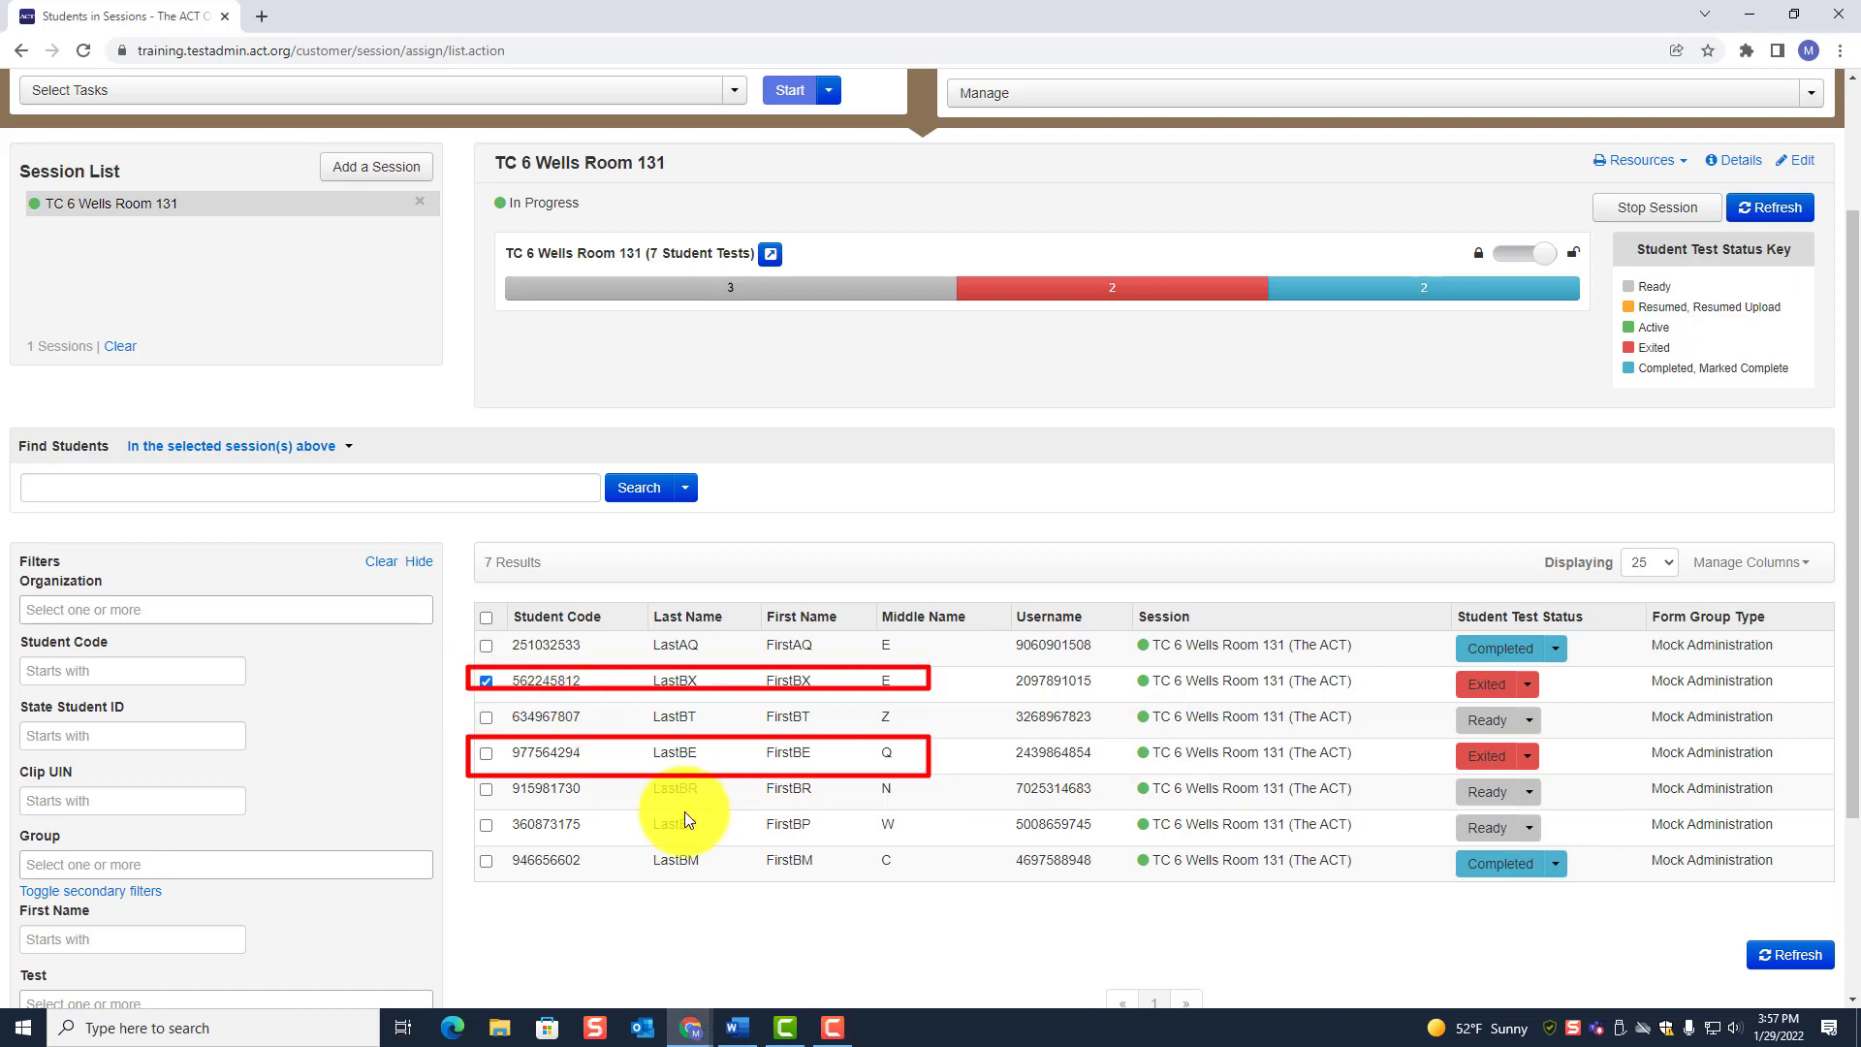
{"action": "left_click", "coordinate": [487, 756]}
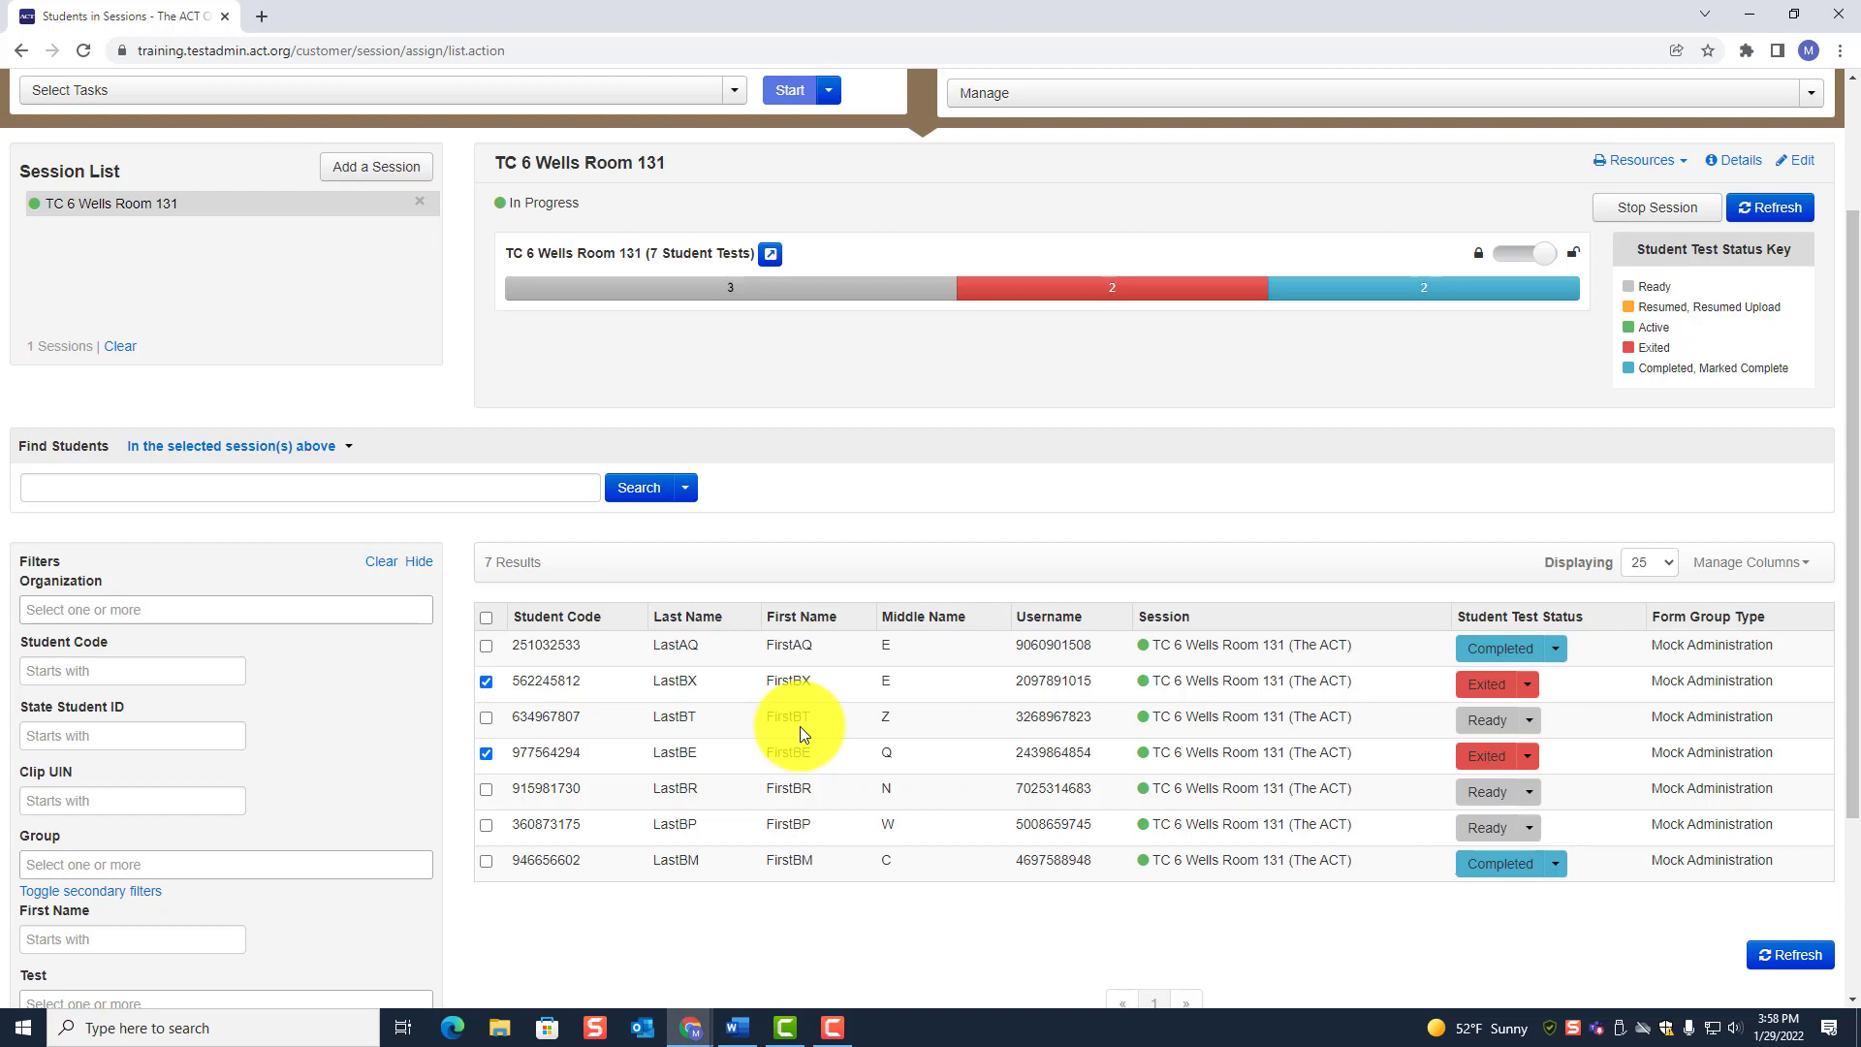
{"action": "scroll", "coordinate": [799, 725], "scroll_direction": "up", "scroll_amount": 2}
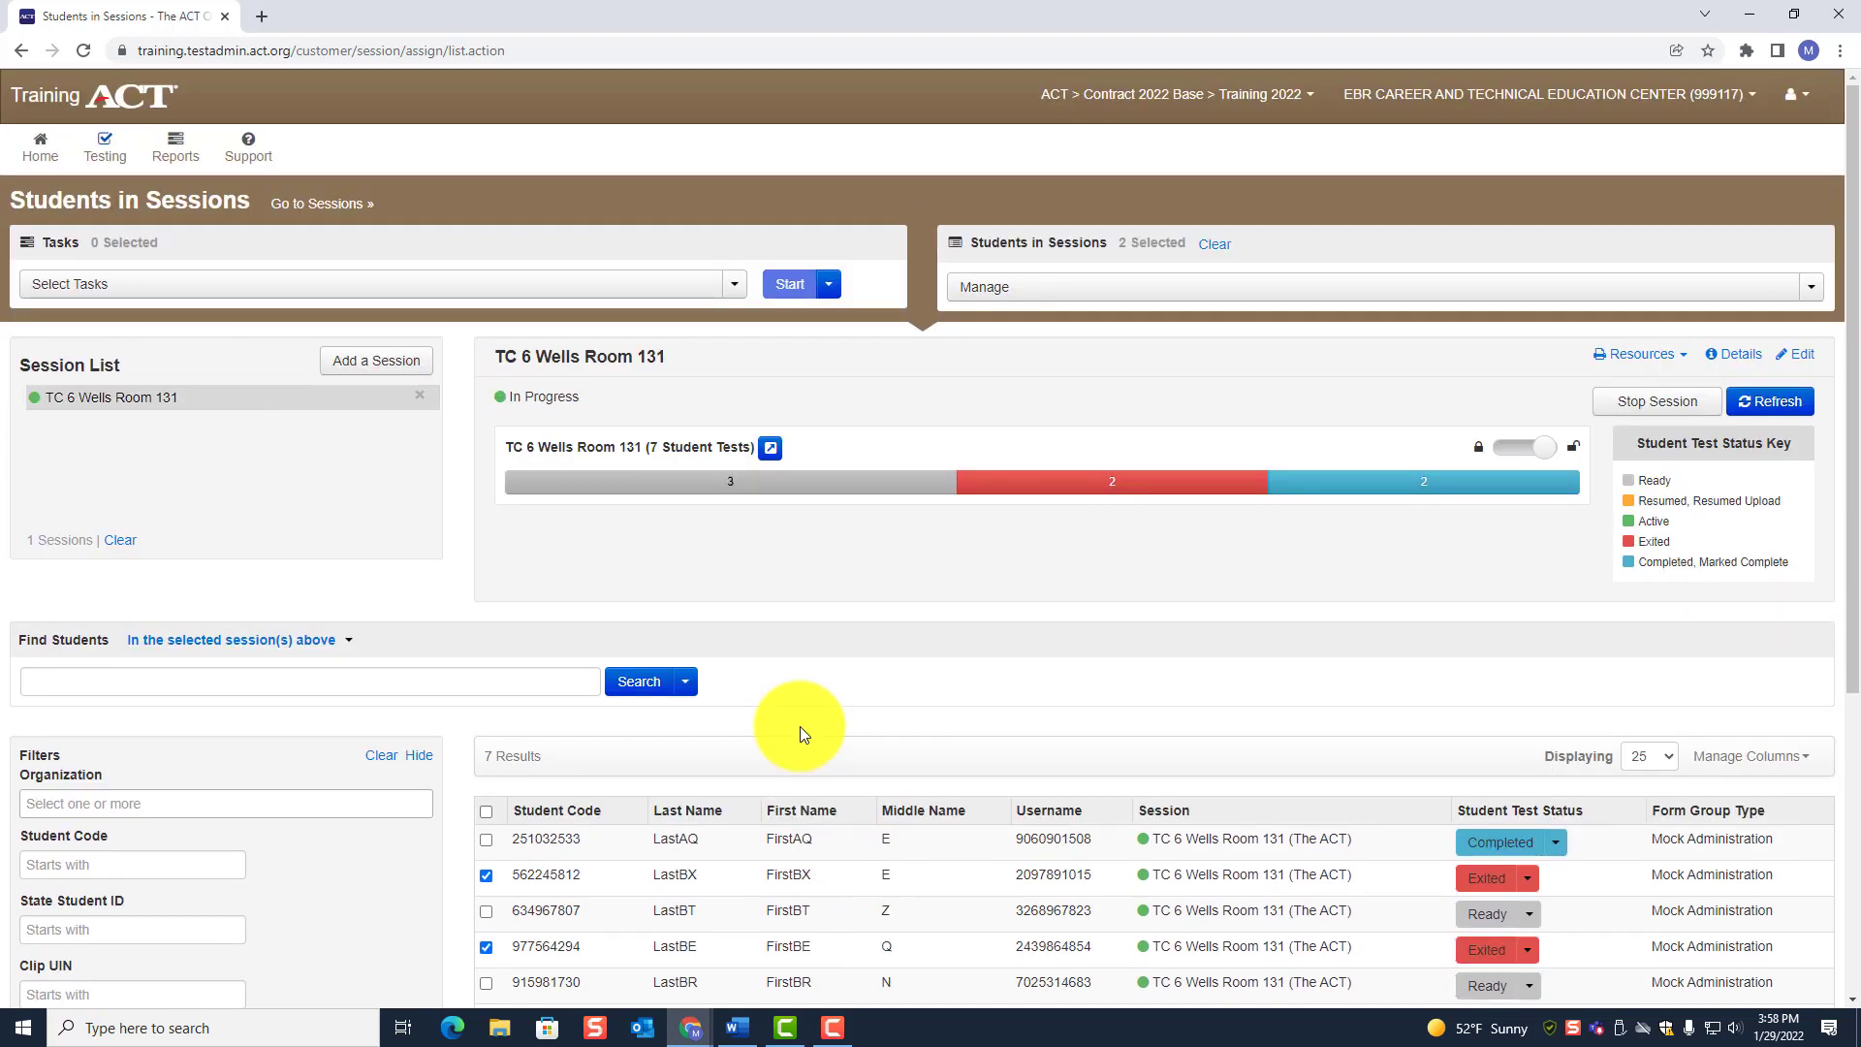
{"action": "left_click", "coordinate": [134, 281]}
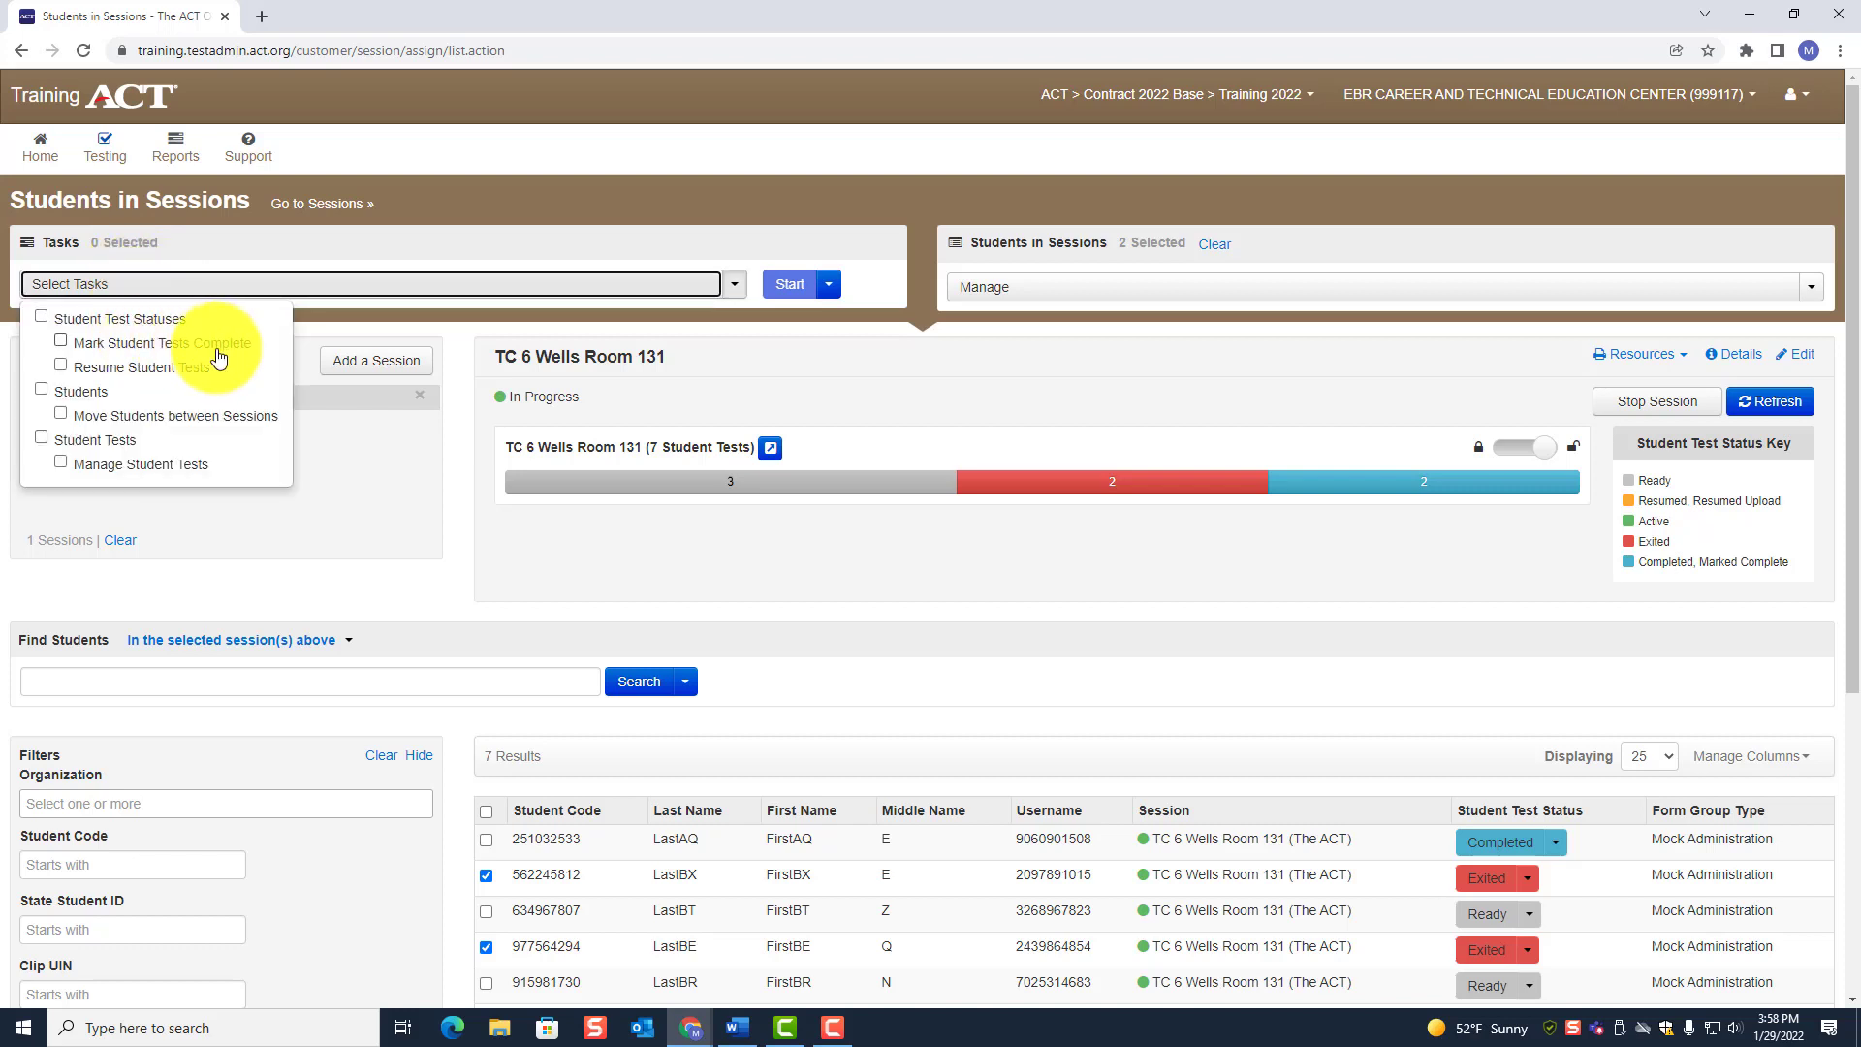
{"action": "left_click", "coordinate": [62, 343]}
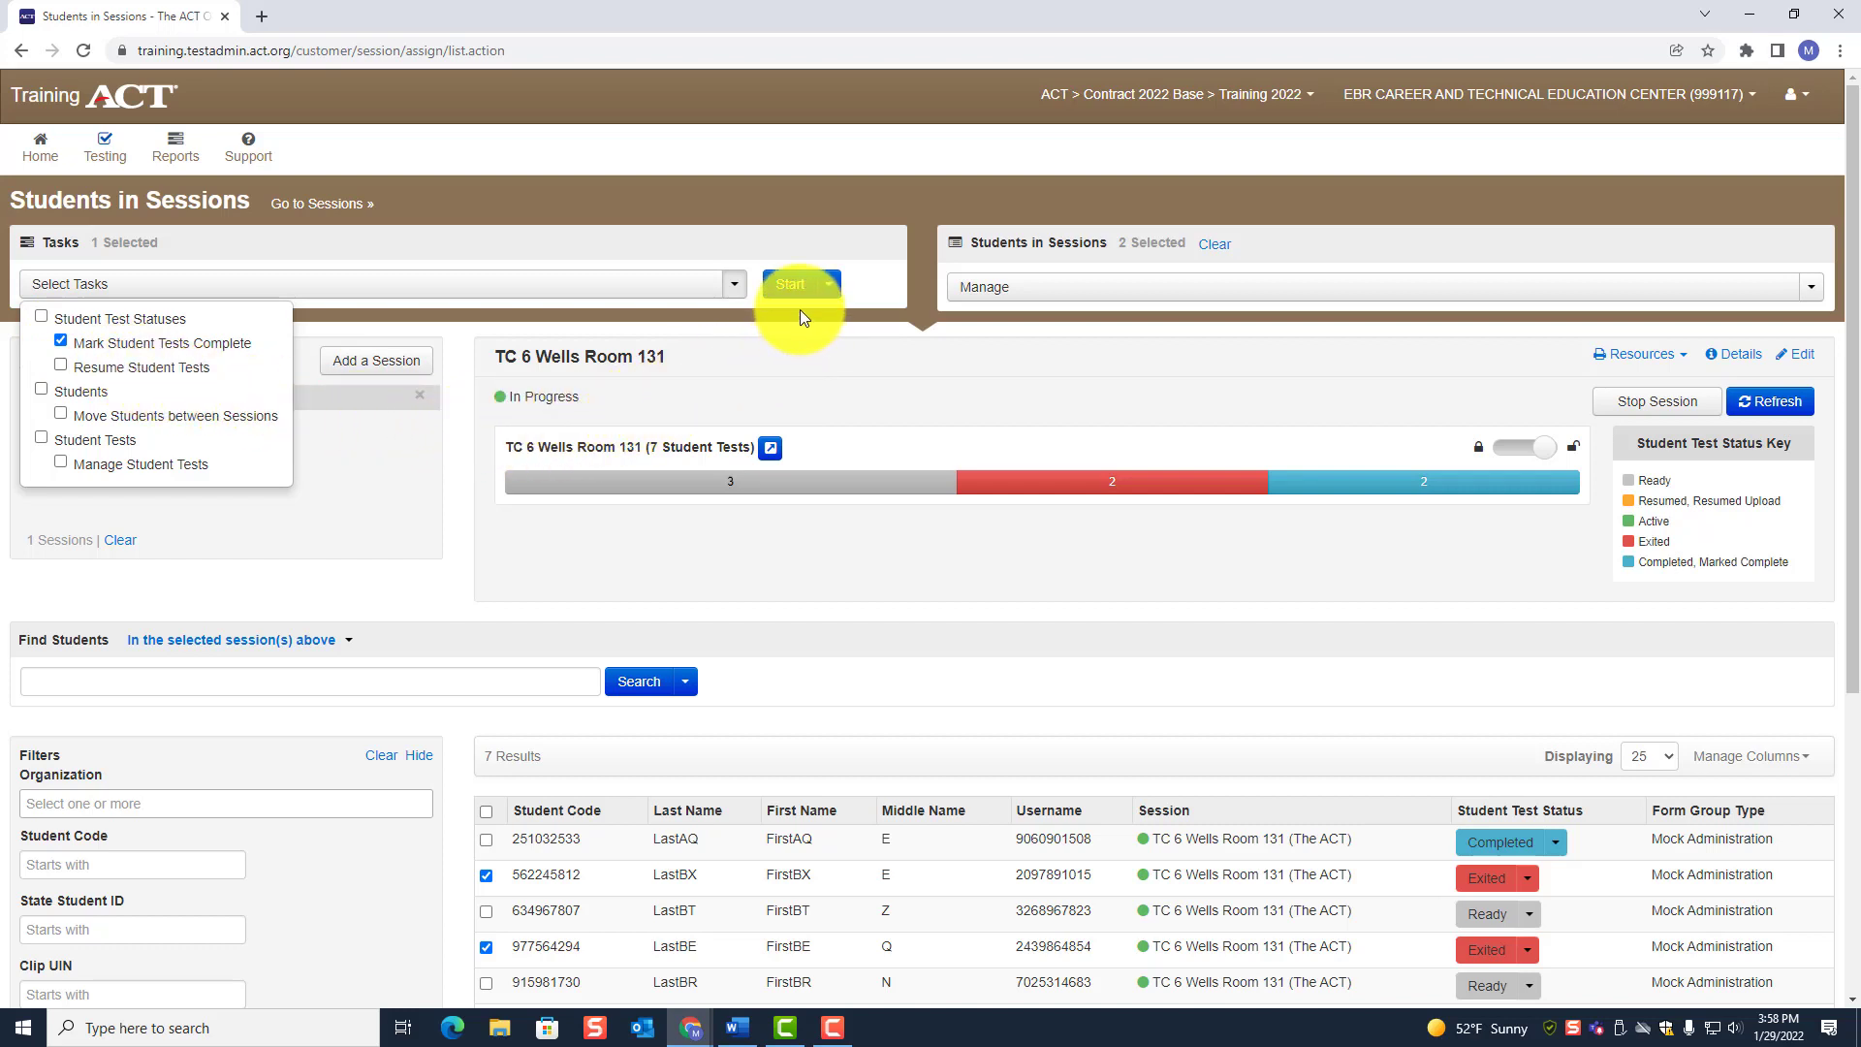
{"action": "left_click", "coordinate": [791, 287]}
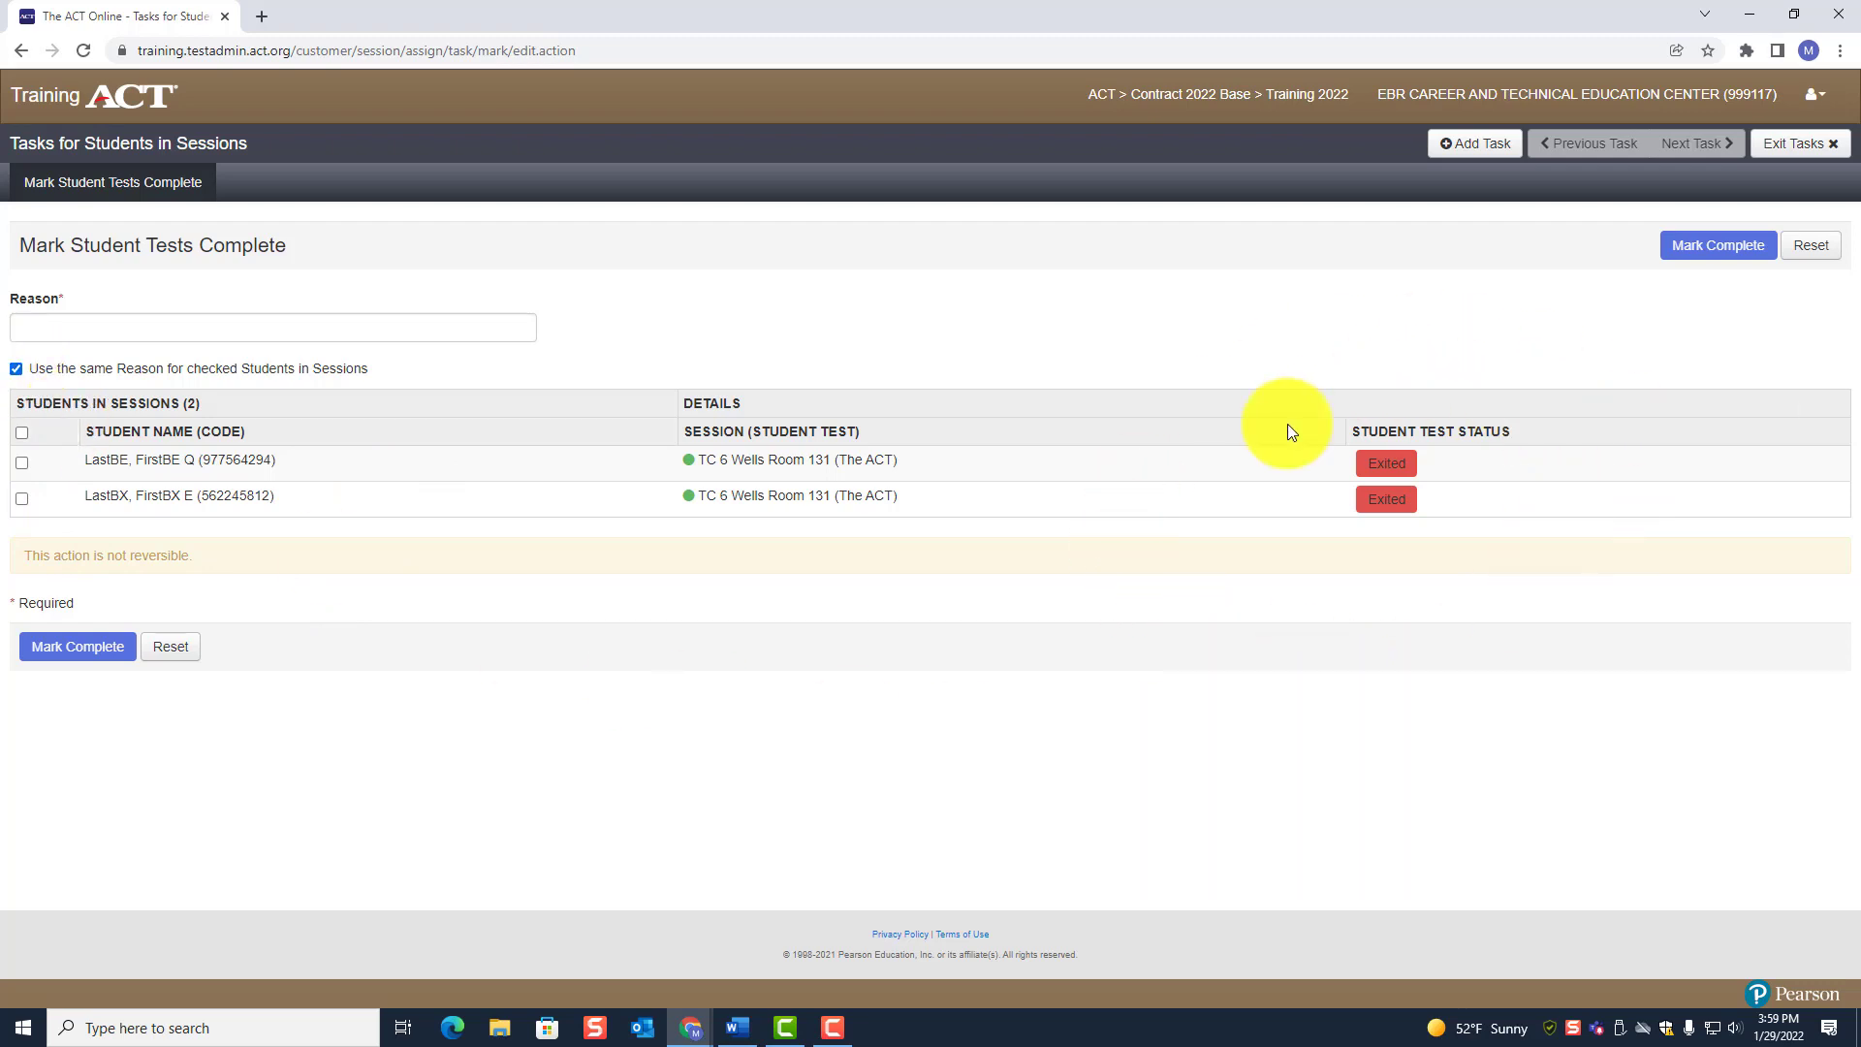
- Turn off the shared reason and give the first student the reason "Student became ill. Did not complete test. An irregularity reported has been completed."
{"action": "left_click", "coordinate": [22, 372]}
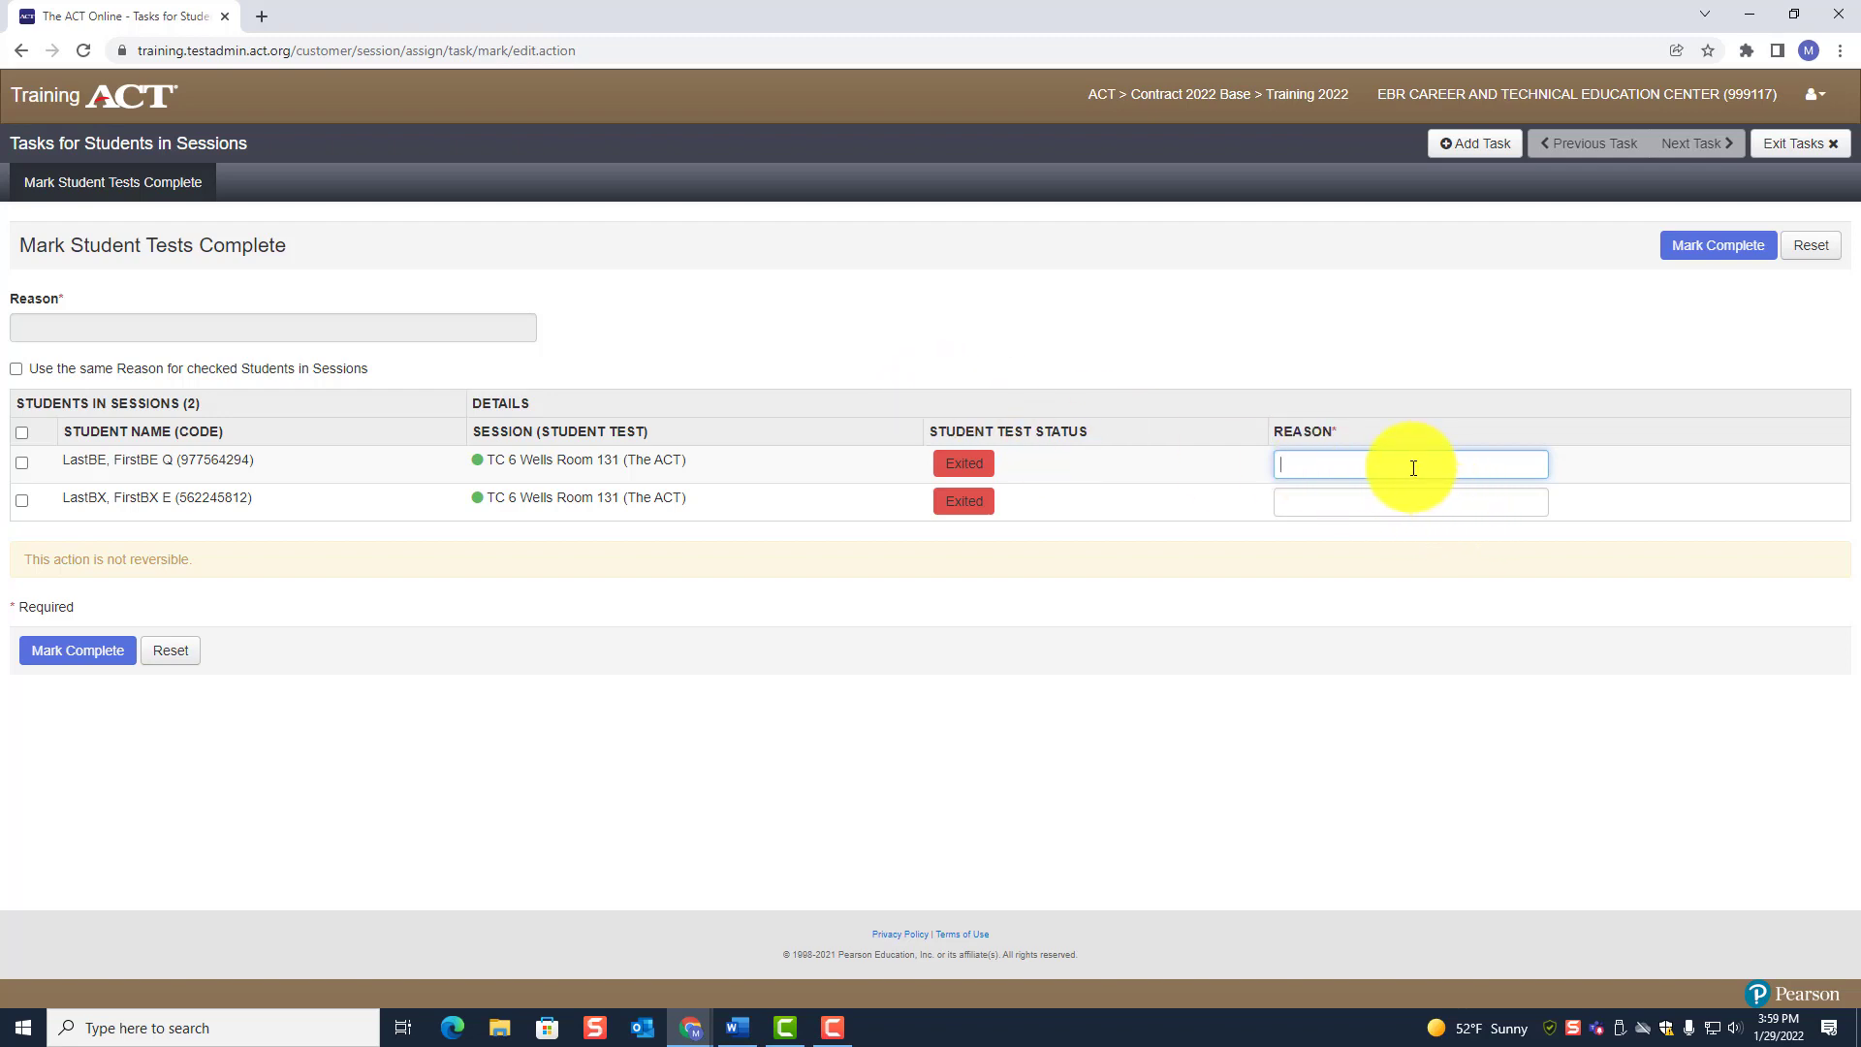
{"action": "type", "text": "Student Ab"}
{"action": "key", "text": "BackSpace"}
{"action": "key", "text": "BackSpace"}
{"action": "type", "text": "Ab"}
{"action": "key", "text": "BackSpace"}
{"action": "key", "text": "BackSpace"}
{"action": "type", "text": "became"}
{"action": "type", "text": "ill. Did not complete test"}
{"action": "type", "text": "An irregul"}
{"action": "type", "text": "arity rep"}
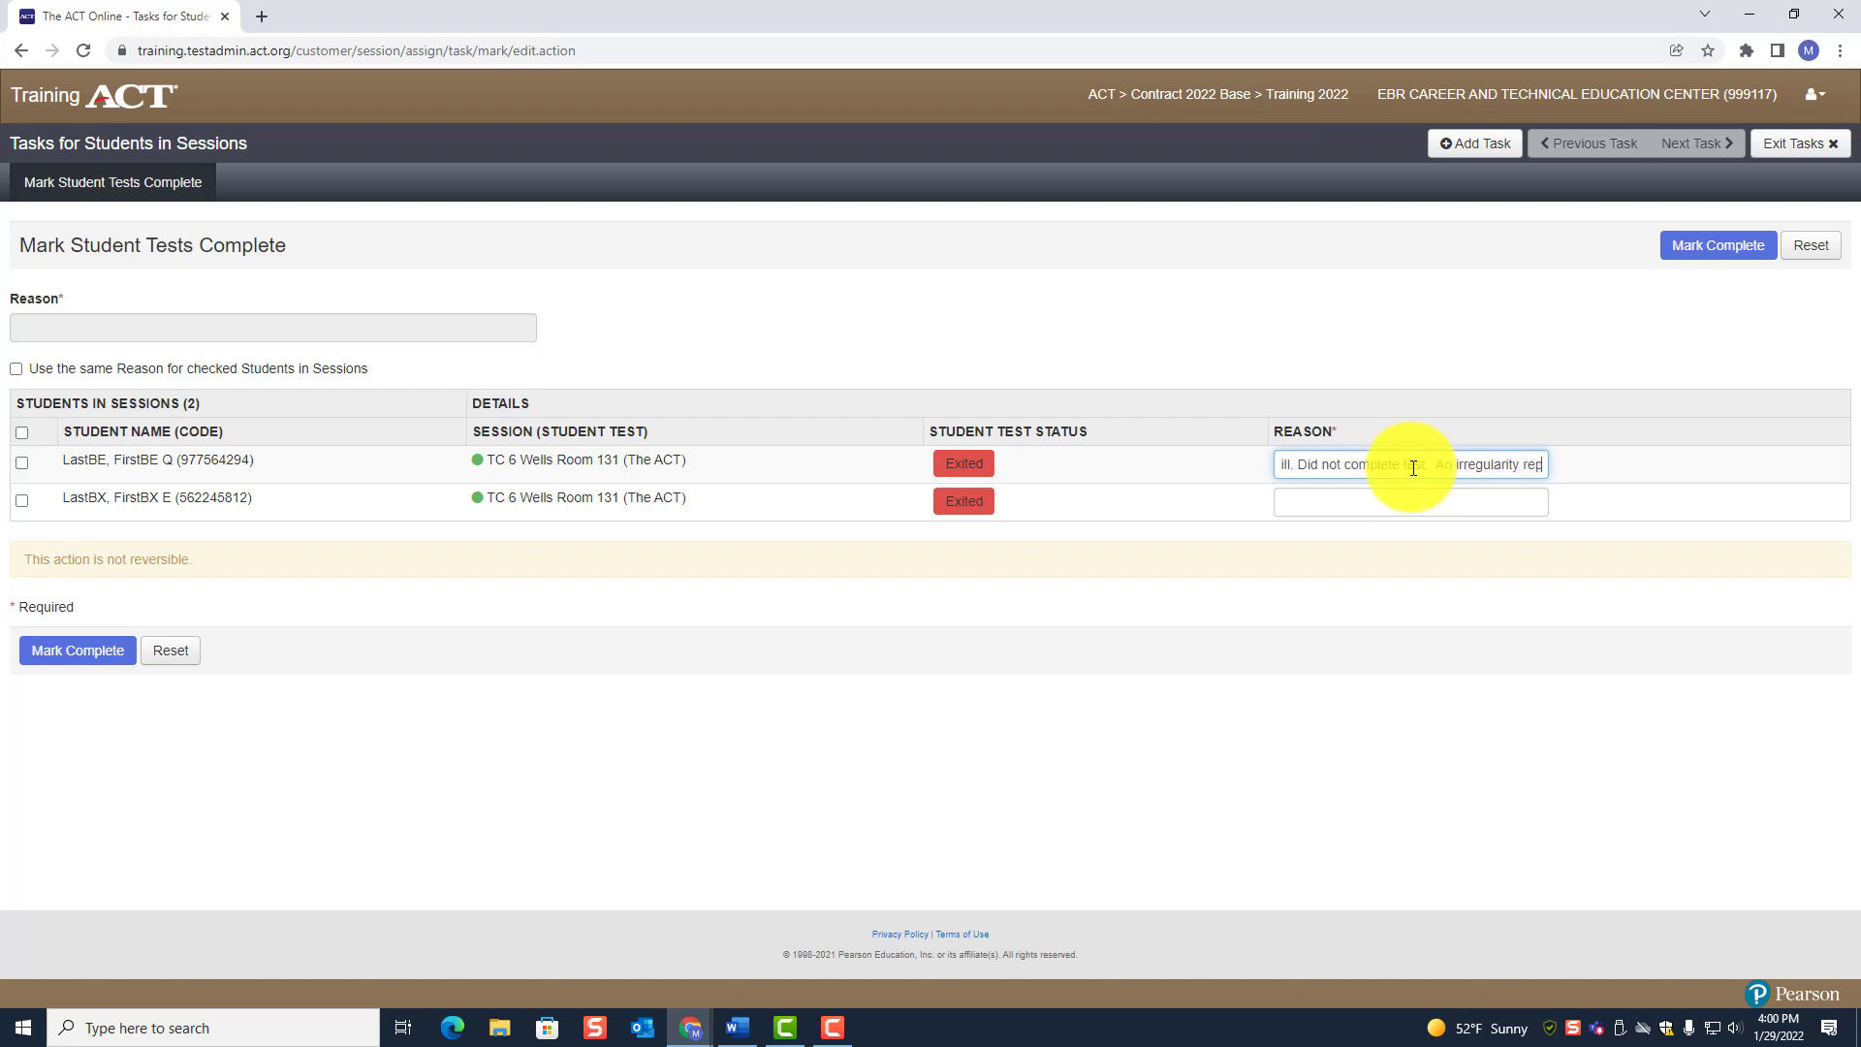
{"action": "type", "text": "ort has been completed for this studn"}
{"action": "key", "text": "Left"}
{"action": "key", "text": "Left"}
{"action": "key", "text": "Left"}
{"action": "key", "text": "Left"}
{"action": "key", "text": "Left"}
{"action": "key", "text": "Left"}
{"action": "key", "text": "Left"}
{"action": "key", "text": "Left"}
{"action": "key", "text": "Left"}
{"action": "key", "text": "Left"}
{"action": "key", "text": "Left"}
{"action": "key", "text": "Left"}
{"action": "key", "text": "Left"}
{"action": "key", "text": "Left"}
{"action": "key", "text": "Left"}
{"action": "key", "text": "Left"}
{"action": "key", "text": "Left"}
{"action": "key", "text": "Left"}
{"action": "key", "text": "Left"}
{"action": "key", "text": "Left"}
{"action": "key", "text": "Left"}
{"action": "key", "text": "Left"}
{"action": "key", "text": "Left"}
{"action": "key", "text": "Left"}
{"action": "key", "text": "Left"}
{"action": "key", "text": "Left"}
{"action": "key", "text": "Left"}
{"action": "key", "text": "Left"}
{"action": "key", "text": "Left"}
{"action": "key", "text": "Left"}
{"action": "key", "text": "Left"}
{"action": "key", "text": "Left"}
{"action": "key", "text": "Left"}
{"action": "key", "text": "Left"}
{"action": "key", "text": "Left"}
{"action": "key", "text": "Left"}
{"action": "key", "text": "Left"}
{"action": "key", "text": "Left"}
{"action": "key", "text": "Left"}
{"action": "key", "text": "Left"}
{"action": "key", "text": "Right"}
{"action": "key", "text": "Right"}
{"action": "key", "text": "Right"}
{"action": "key", "text": "Right"}
{"action": "key", "text": "Right"}
{"action": "key", "text": "Right"}
{"action": "key", "text": "Right"}
{"action": "key", "text": "Right"}
{"action": "key", "text": "Right"}
{"action": "key", "text": "Right"}
{"action": "key", "text": "Right"}
{"action": "key", "text": "Right"}
{"action": "key", "text": "Right"}
{"action": "type", "text": "ed has been completed."}
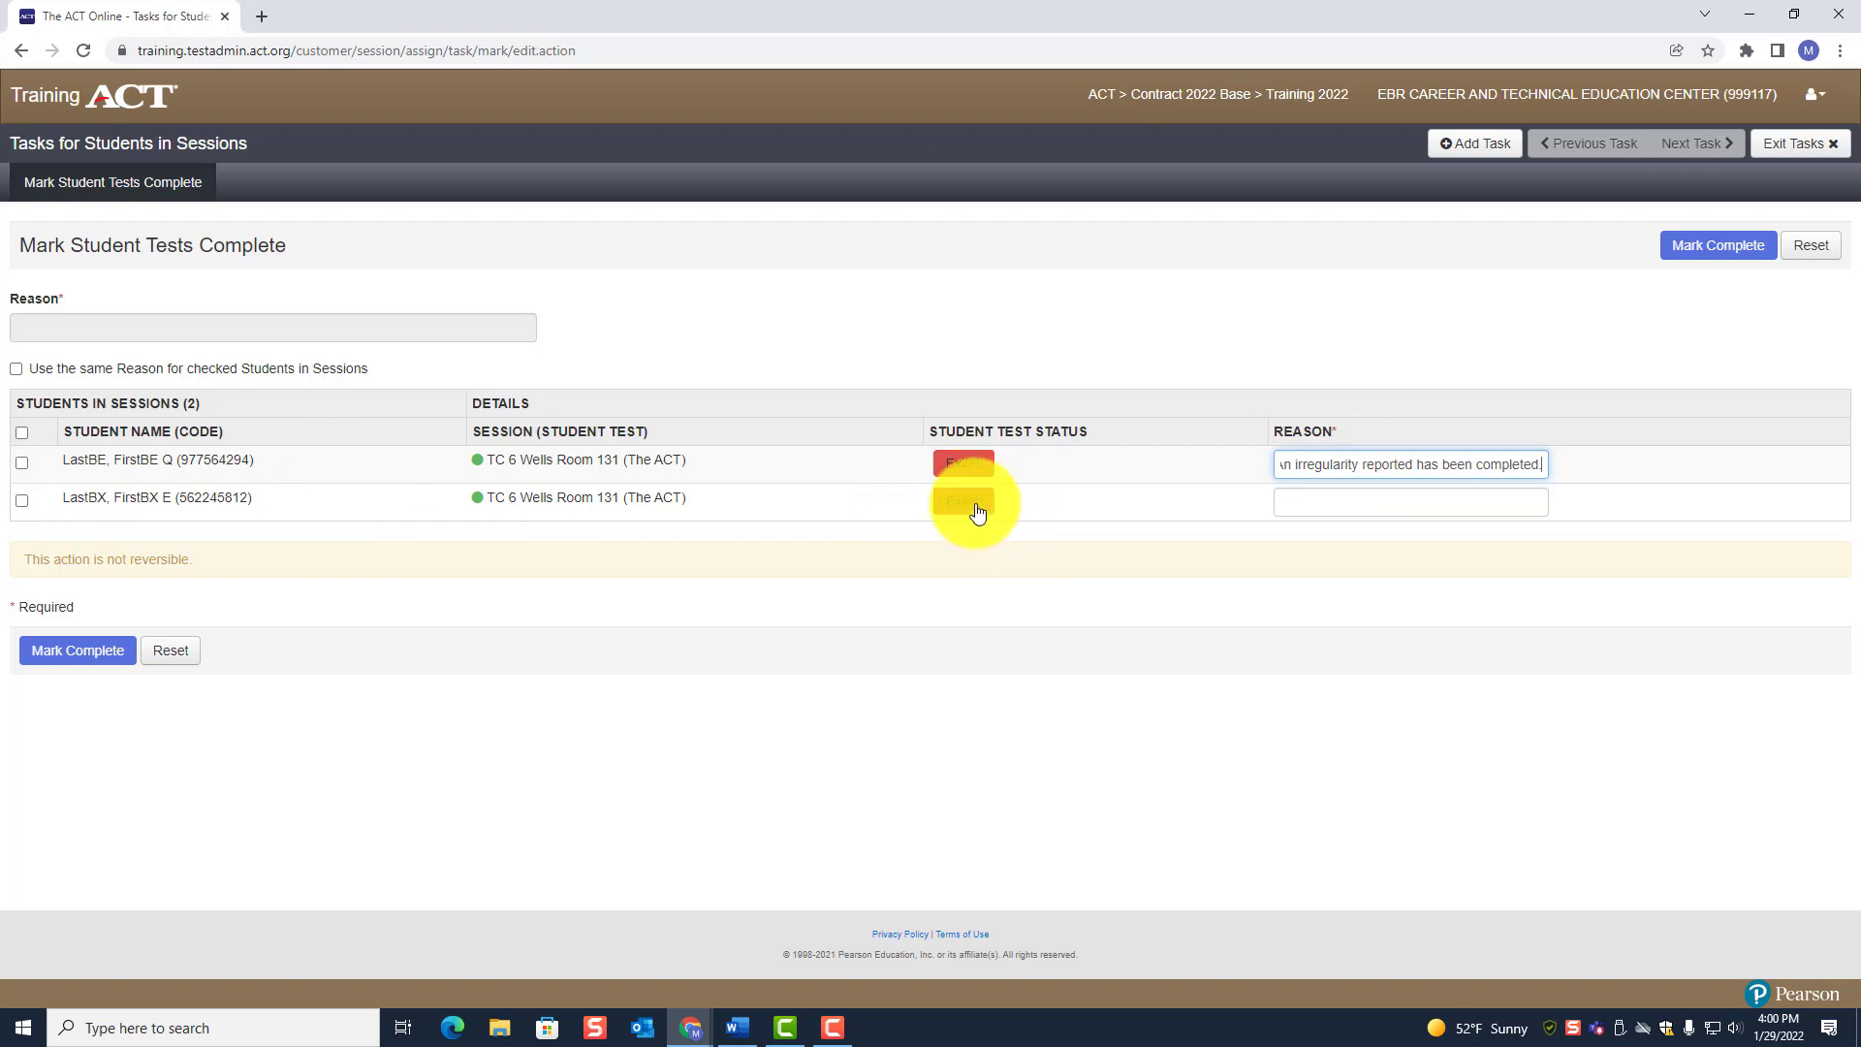
- Enter "Student was dismissed for prohibited. Did not complete test." as the second student's reason
{"action": "left_click", "coordinate": [1296, 506]}
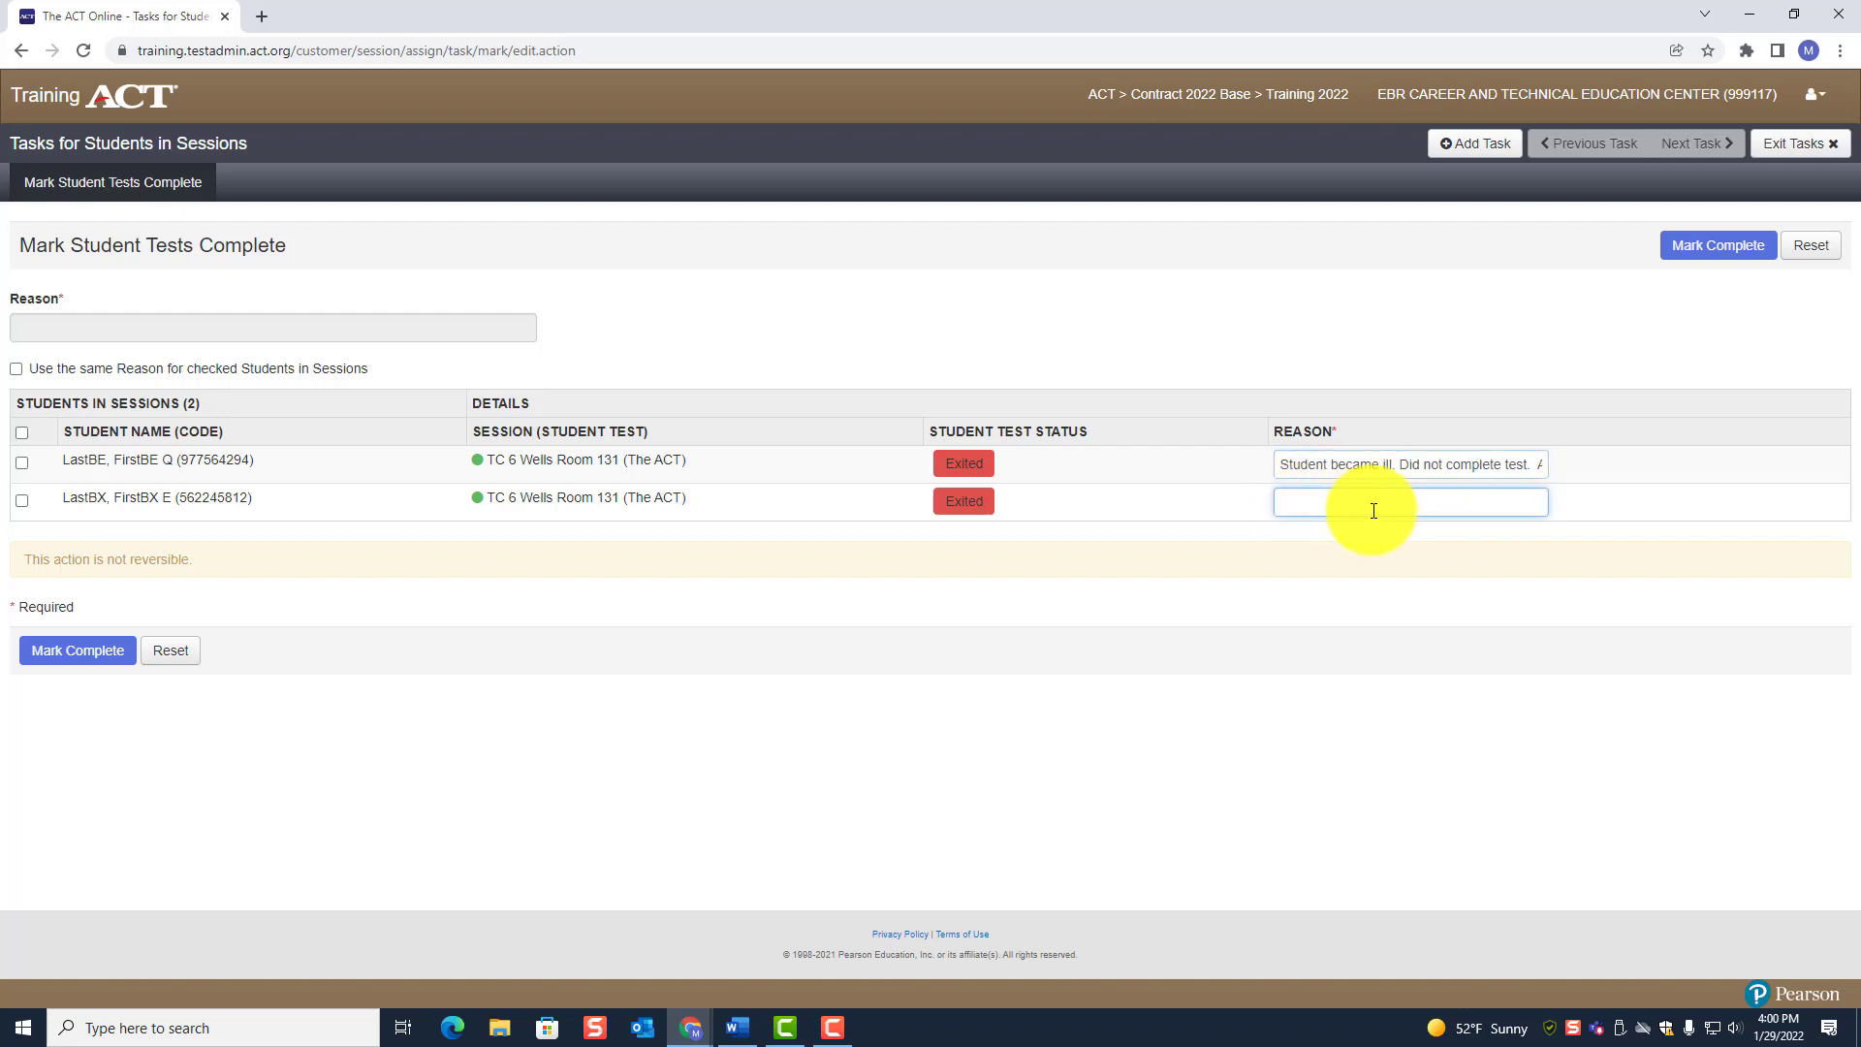
{"action": "type", "text": "Student was dismissed for prohibited."}
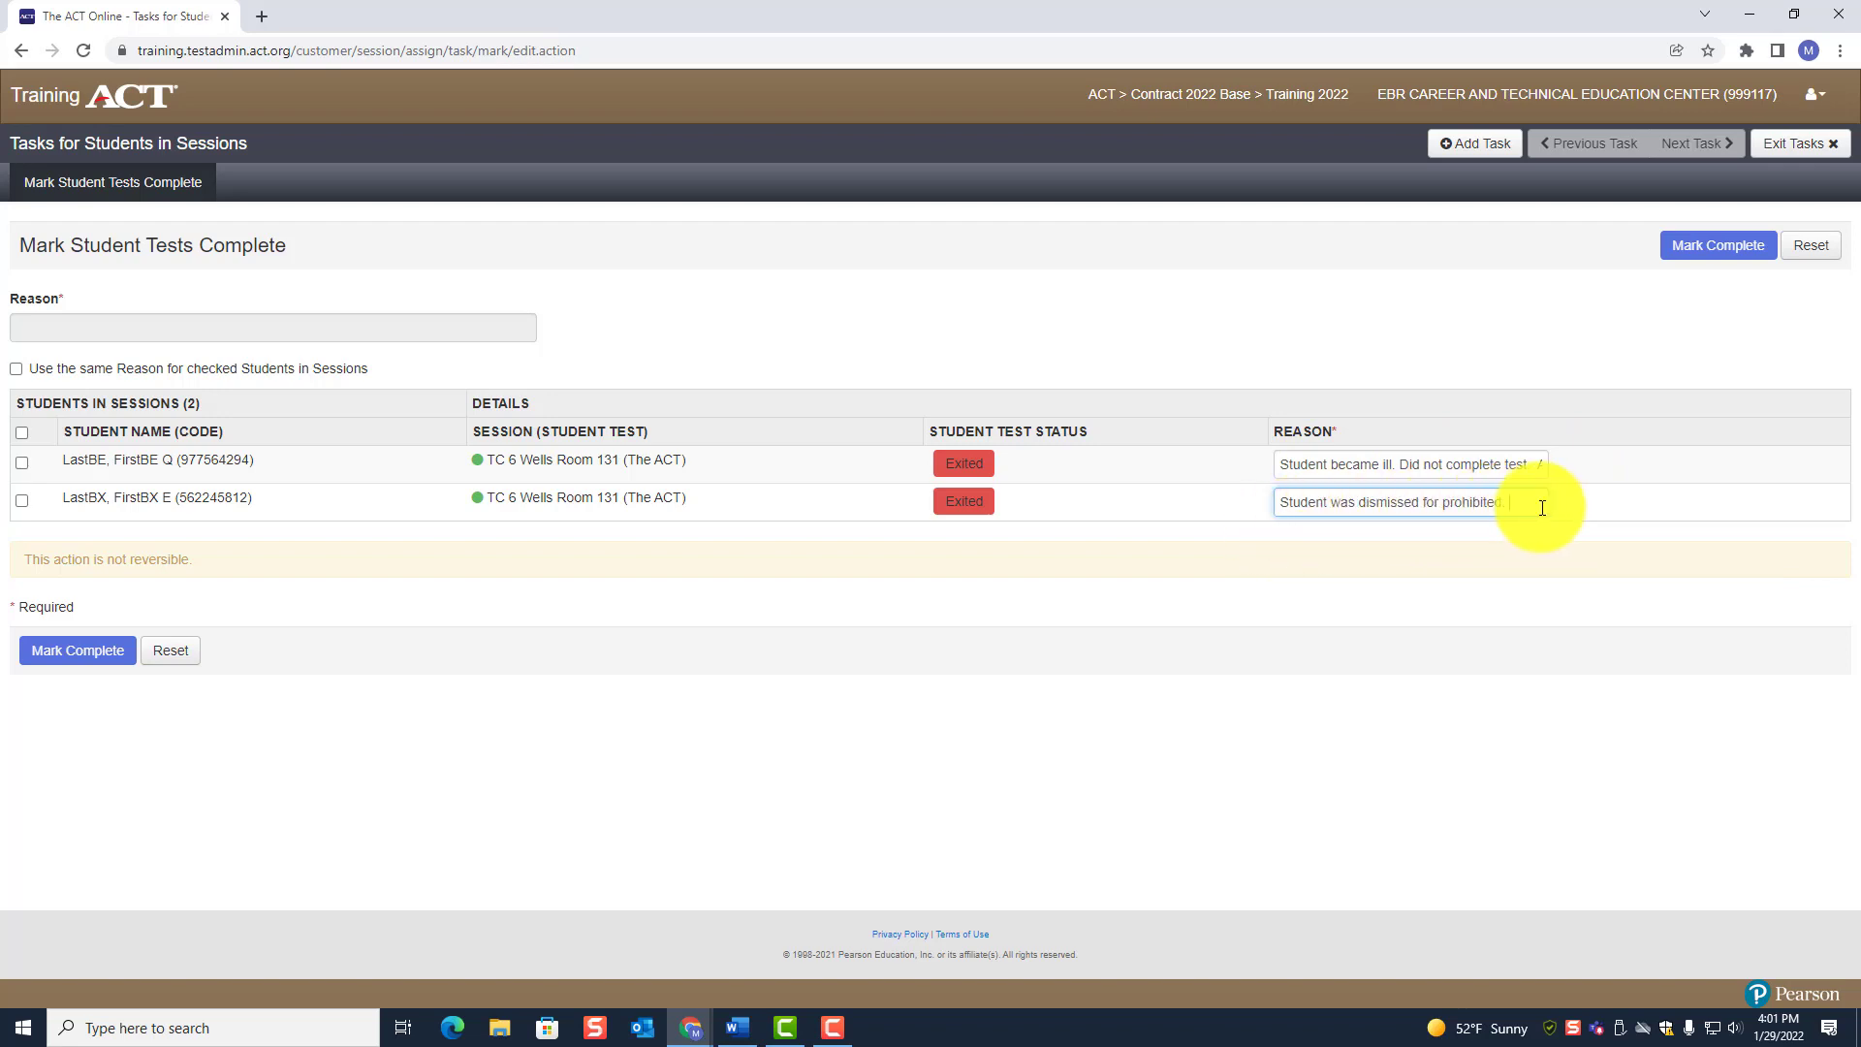
{"action": "type", "text": "Did no"}
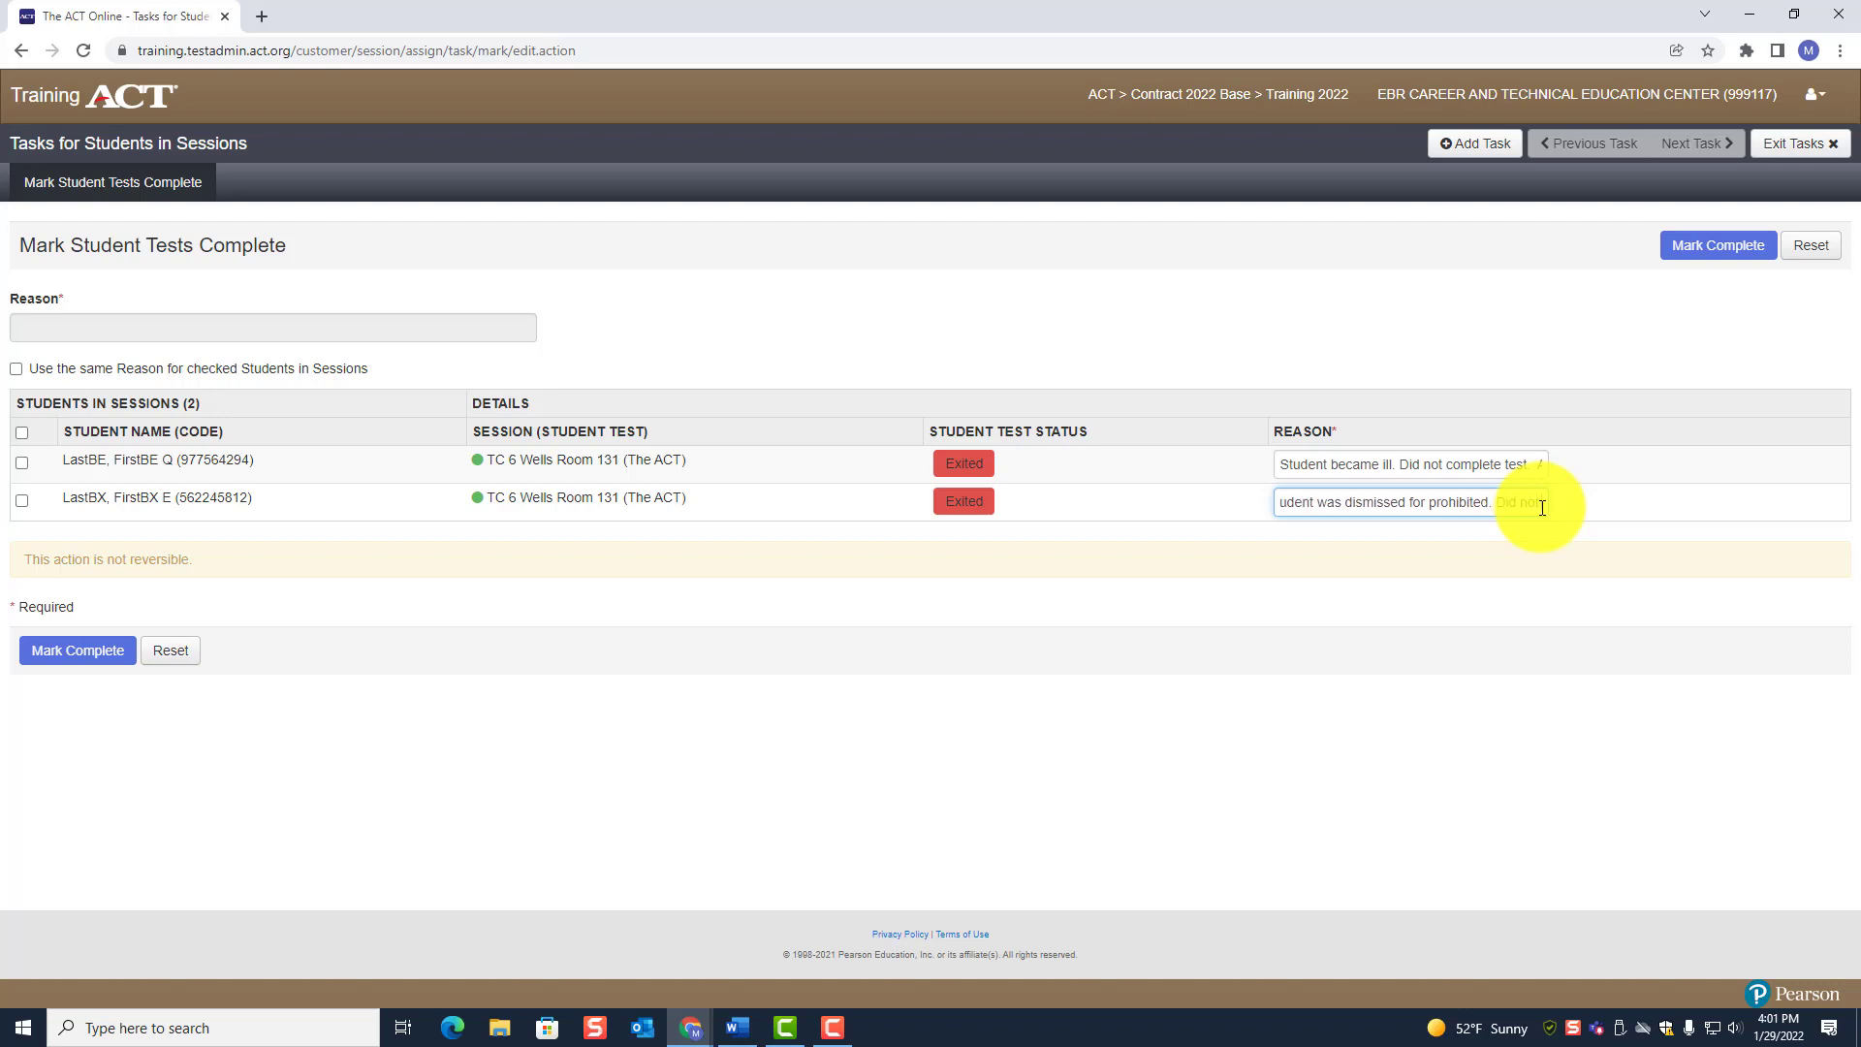
{"action": "type", "text": "t complete test."}
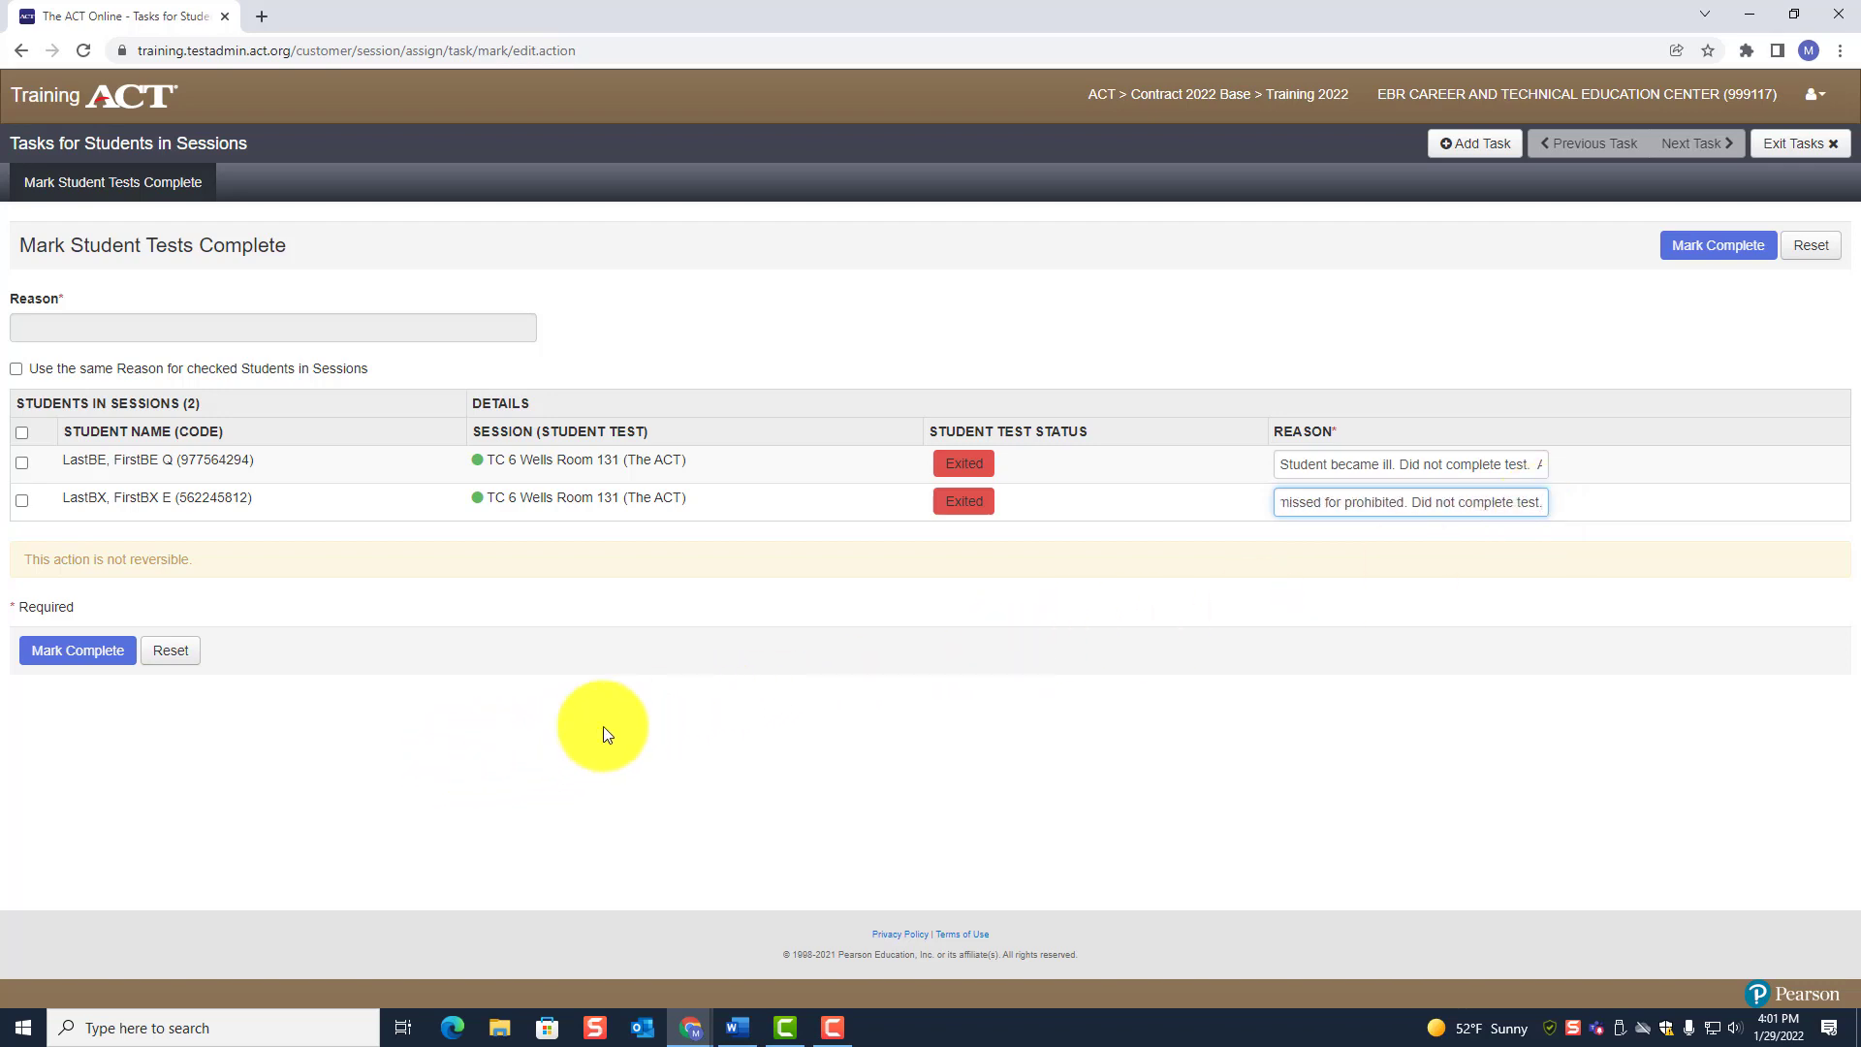
- Select both students in the task and mark their tests complete
{"action": "left_click", "coordinate": [22, 464]}
{"action": "left_click", "coordinate": [21, 501]}
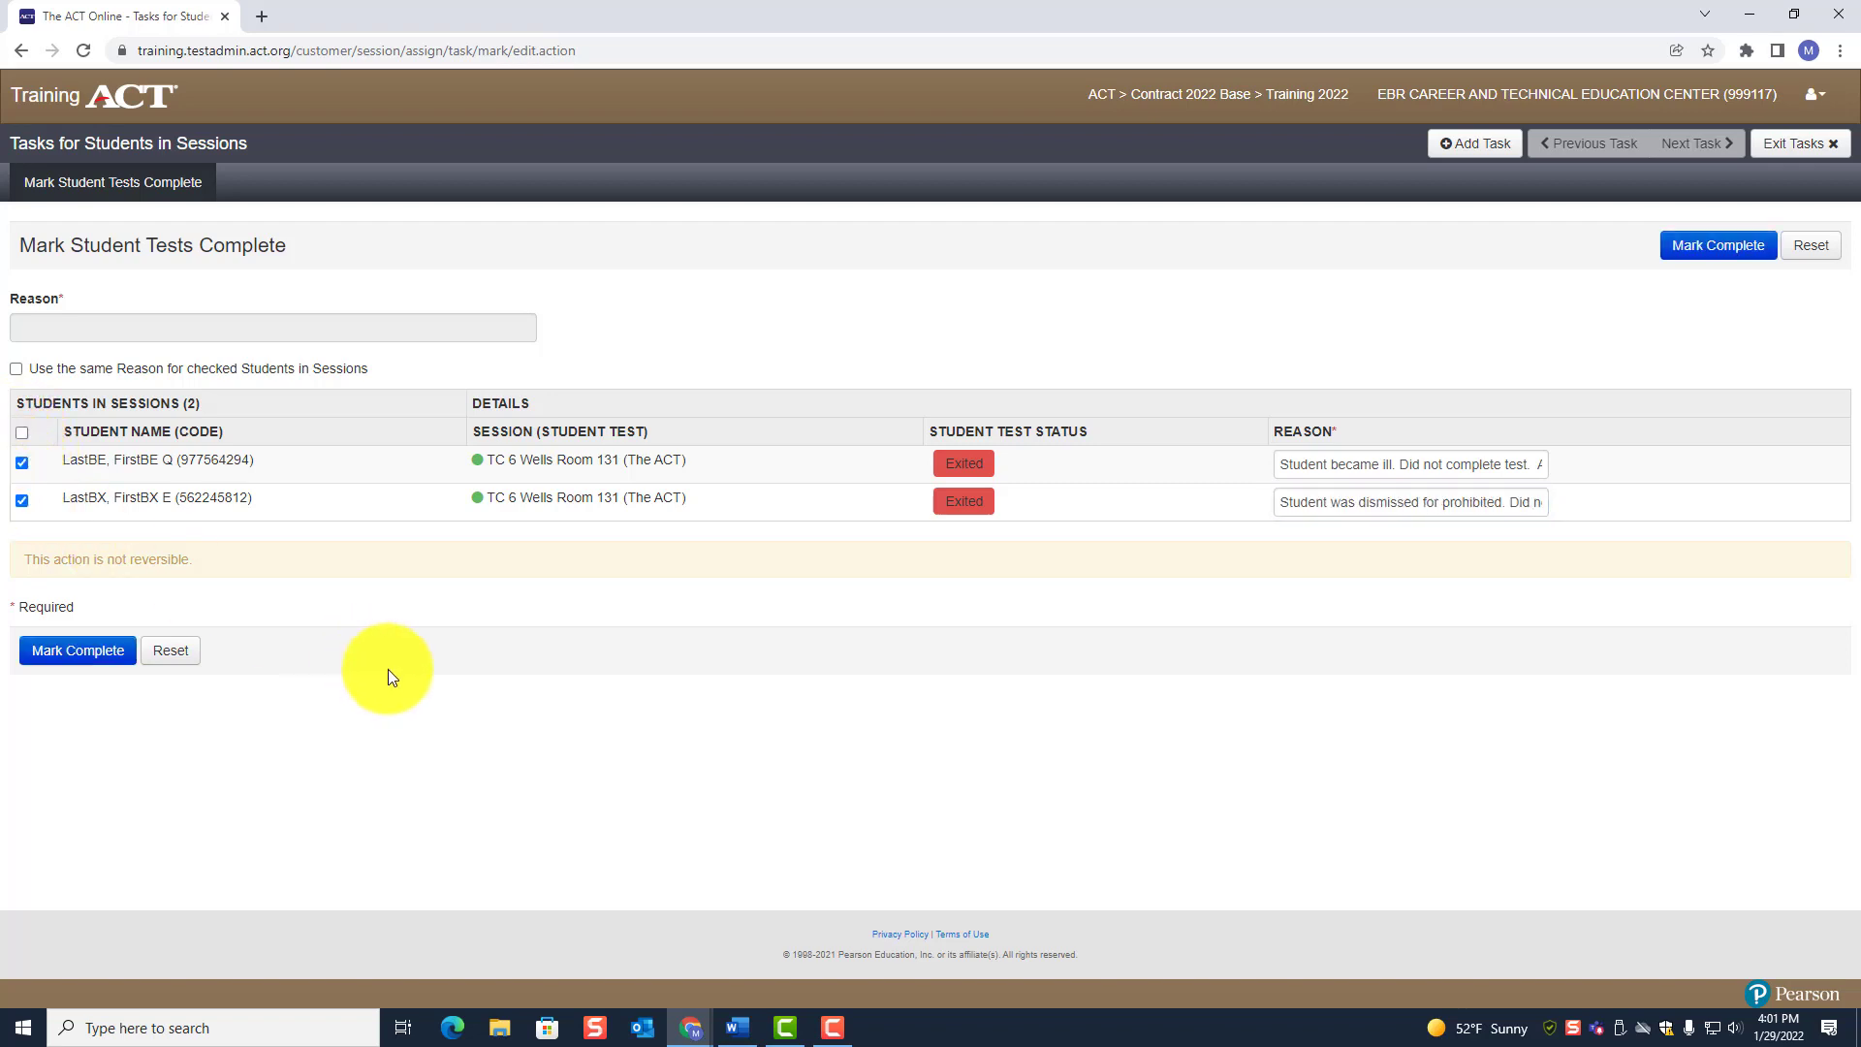
{"action": "left_click", "coordinate": [20, 496]}
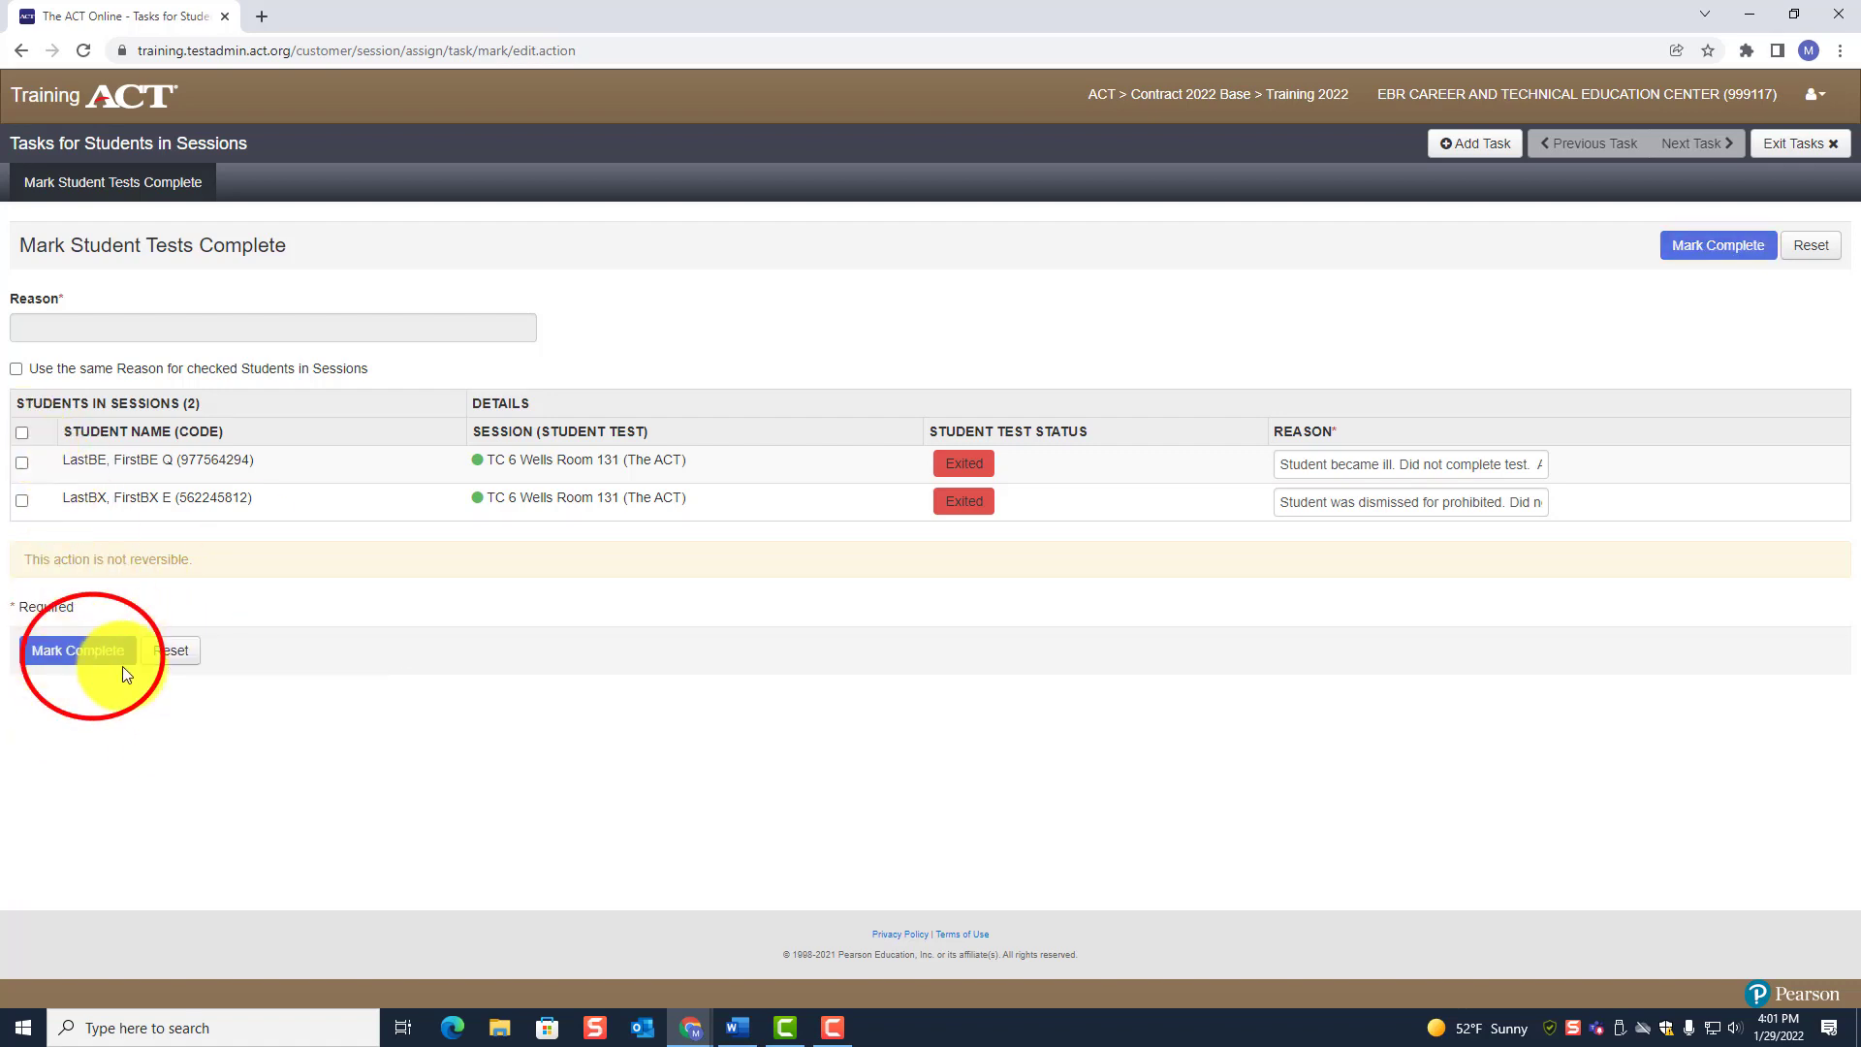
{"action": "left_click", "coordinate": [22, 434]}
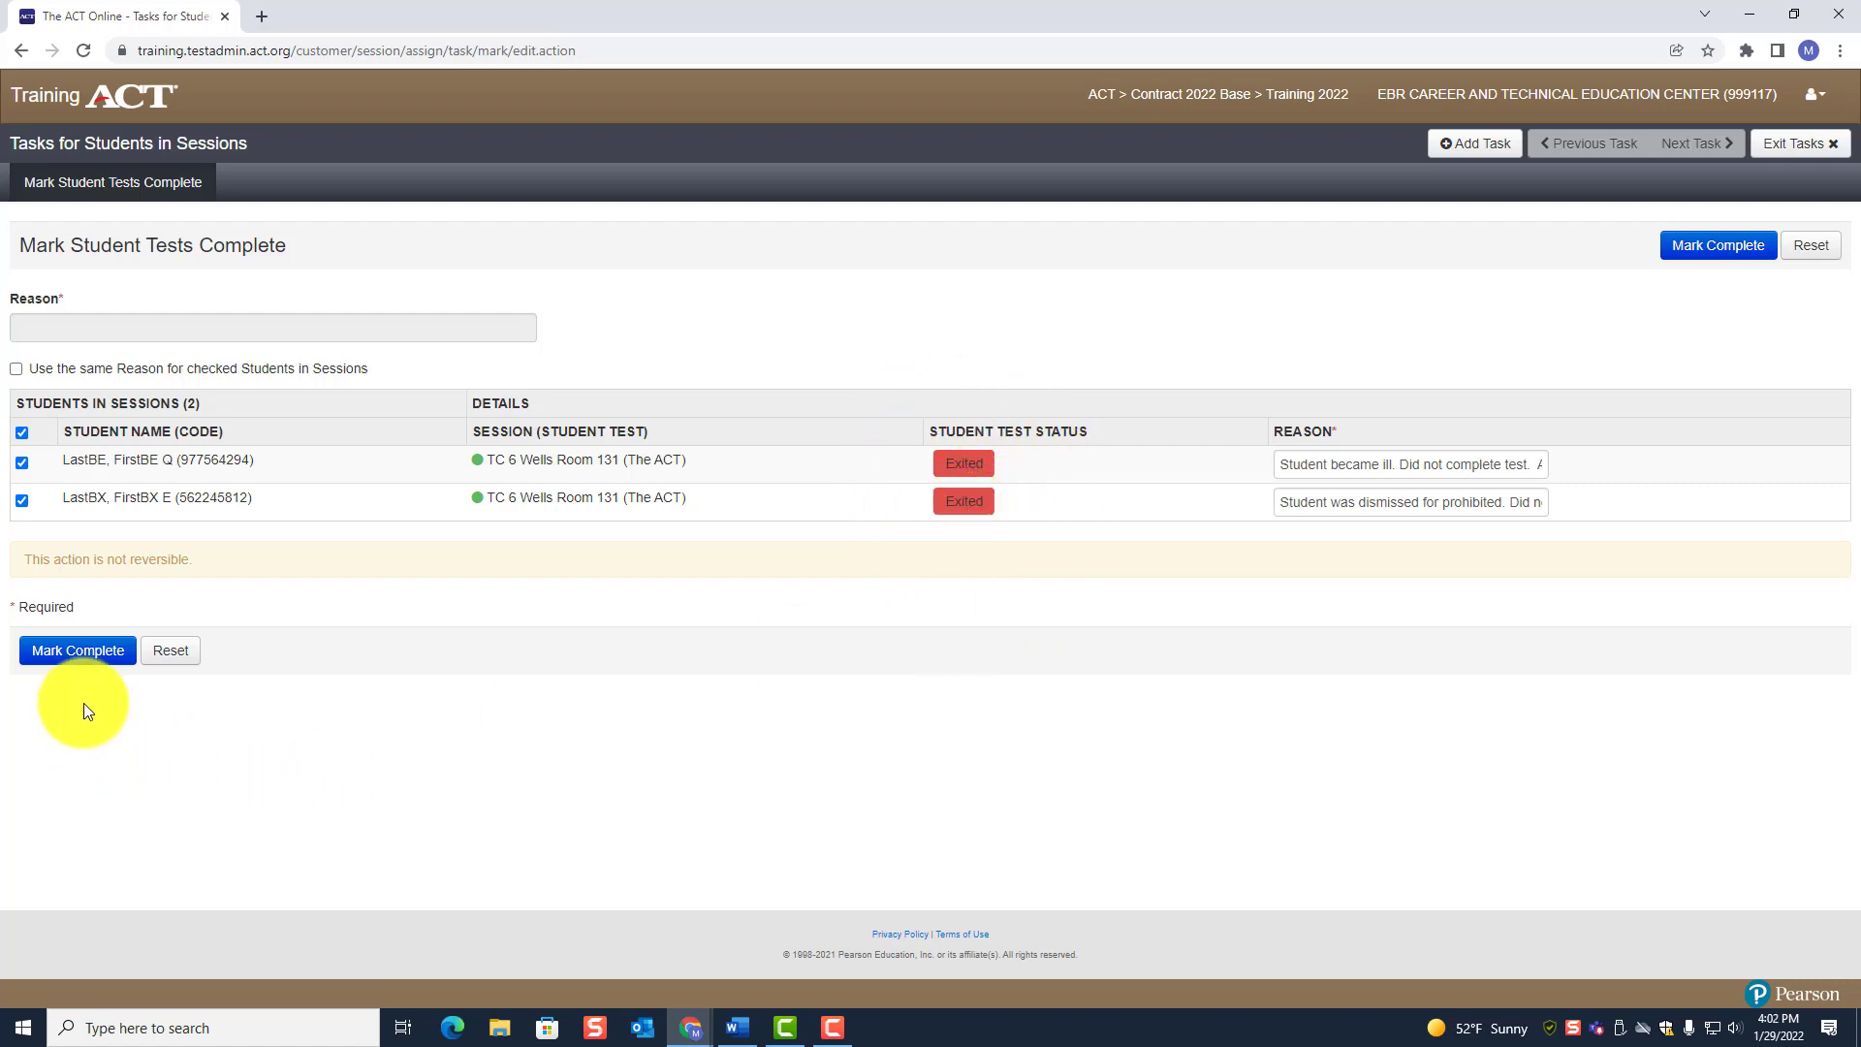
{"action": "left_click", "coordinate": [78, 659]}
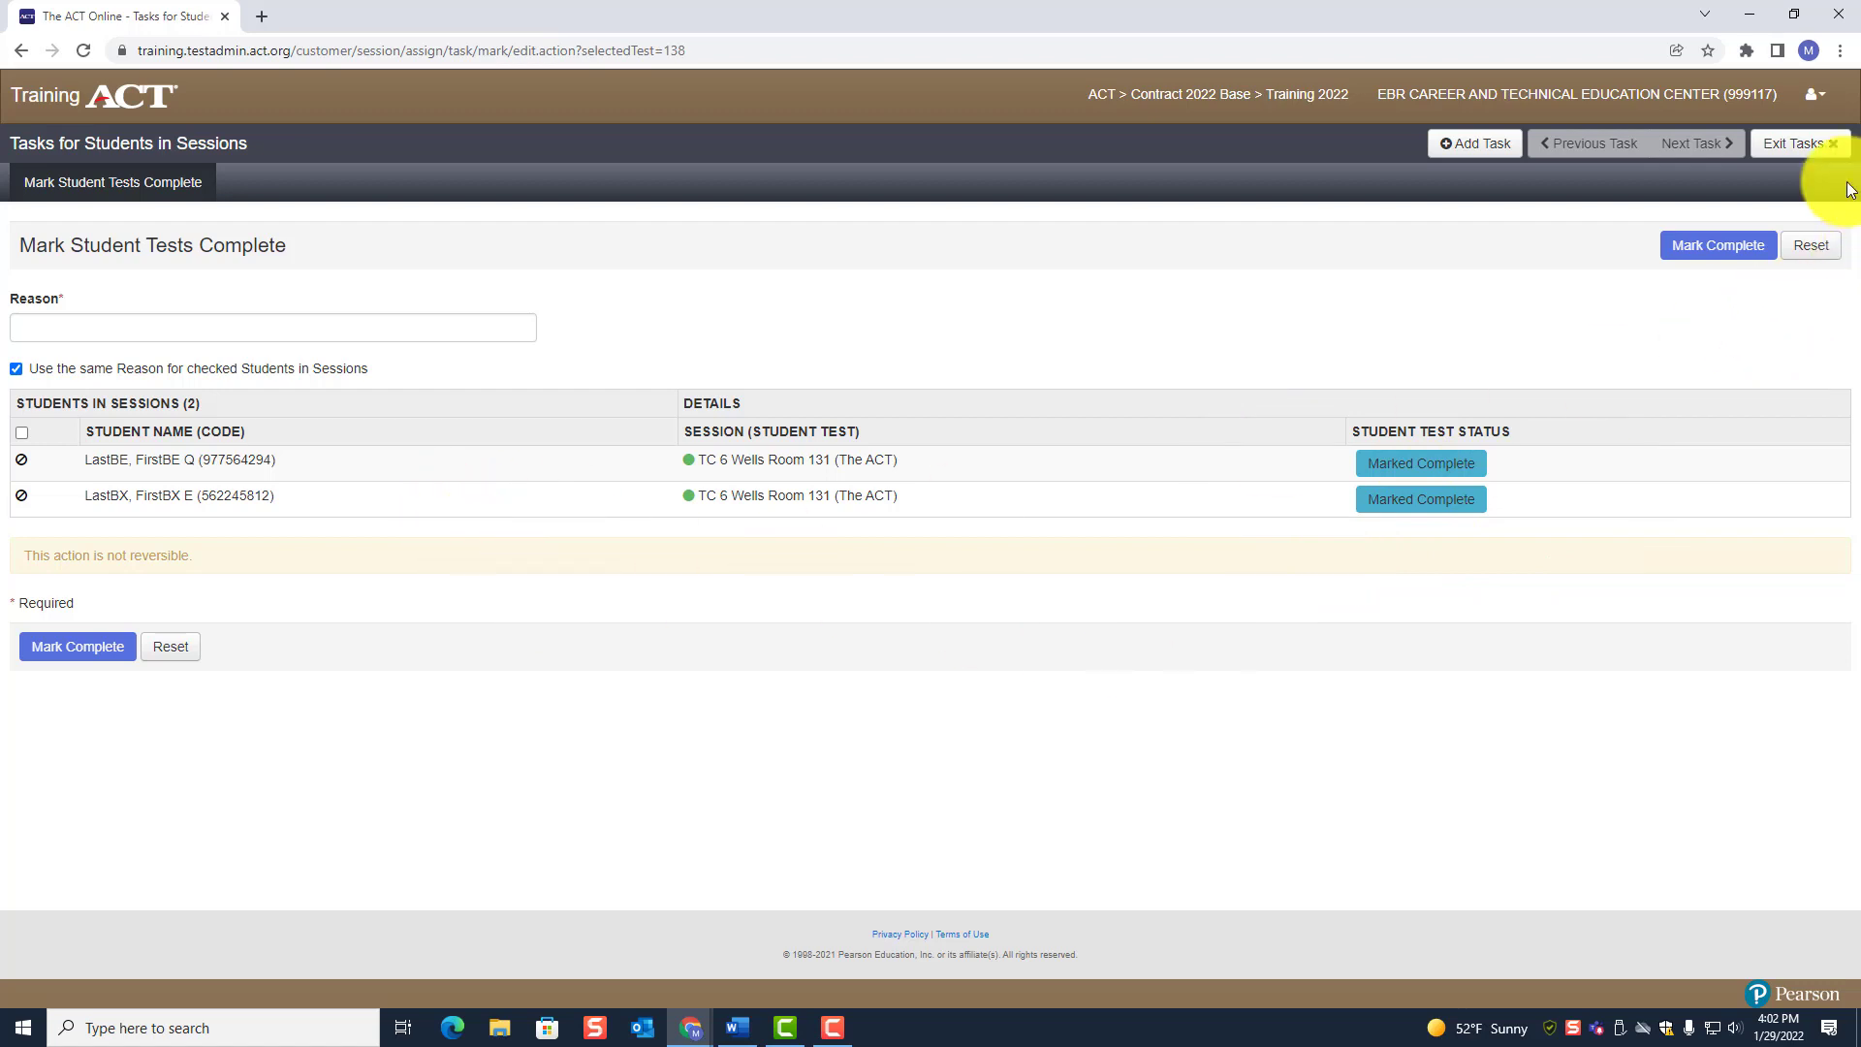
- Exit the task and try to stop the TC 6 Wells Room 131 session
{"action": "left_click", "coordinate": [1793, 148]}
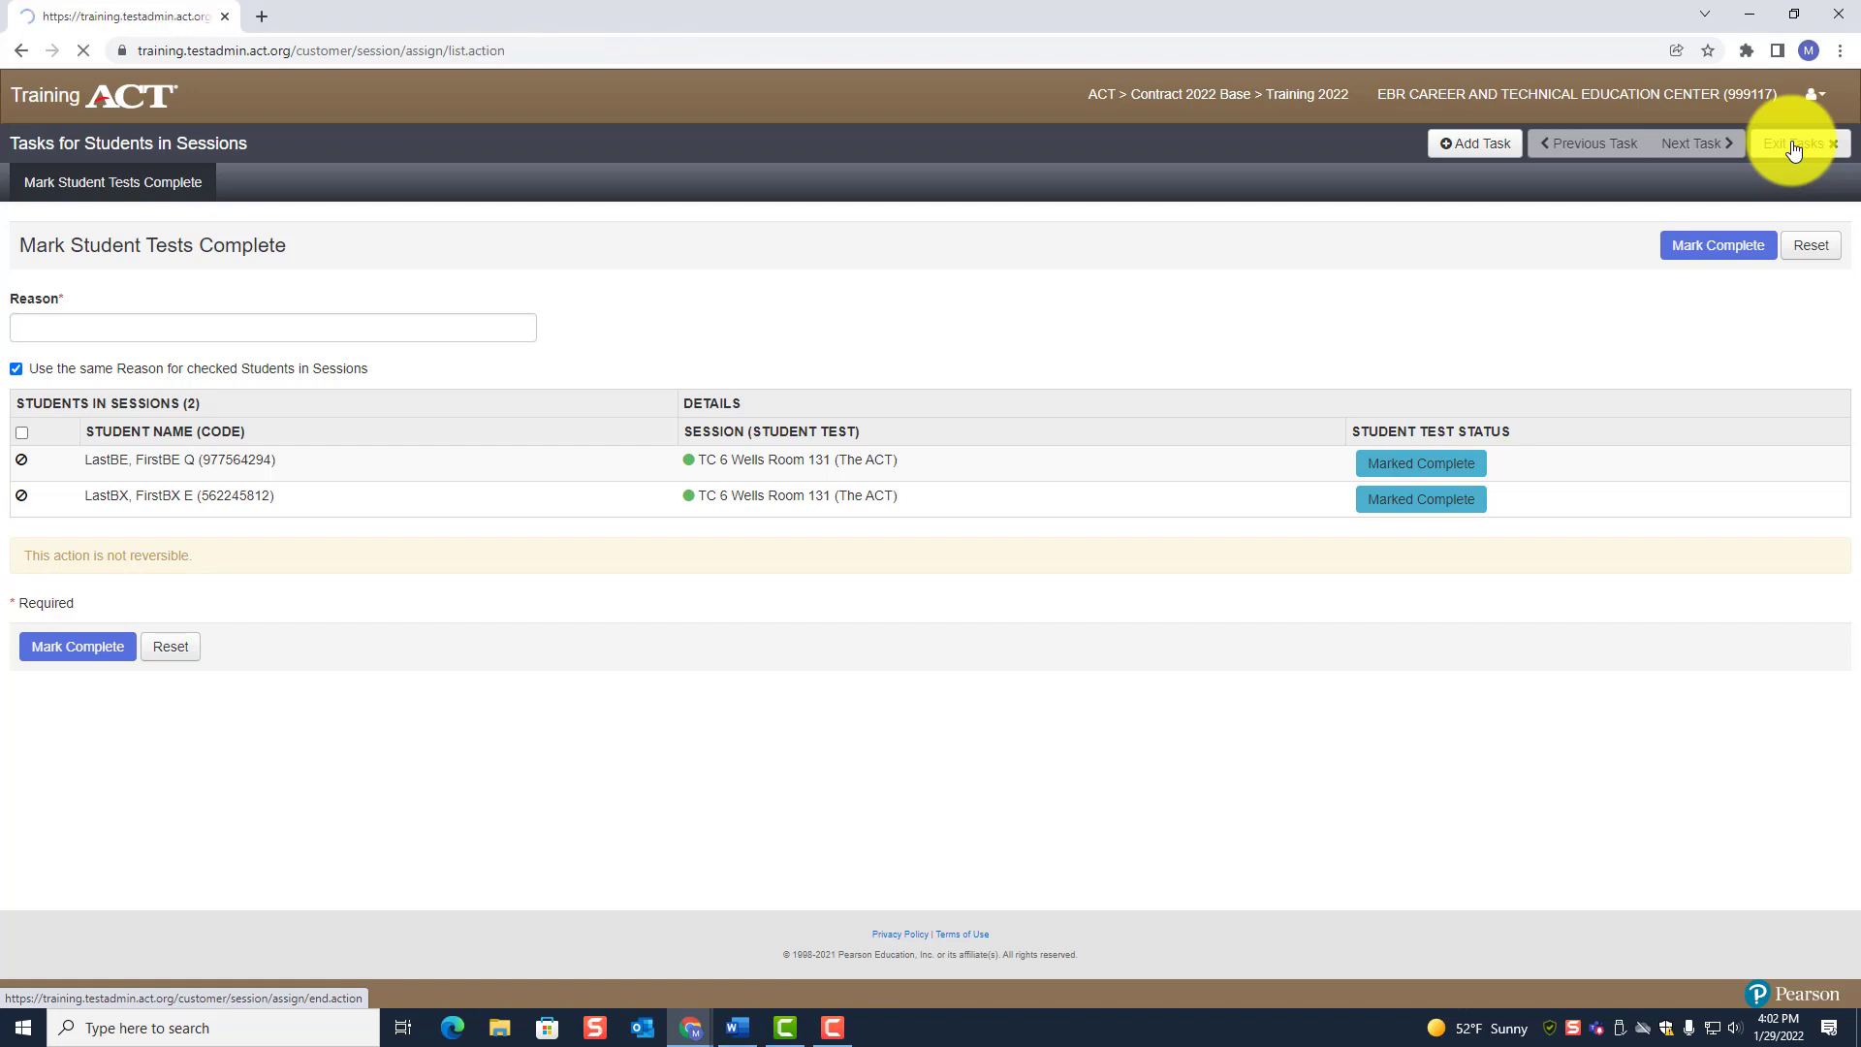
{"action": "scroll", "coordinate": [1475, 473], "scroll_direction": "down", "scroll_amount": 2}
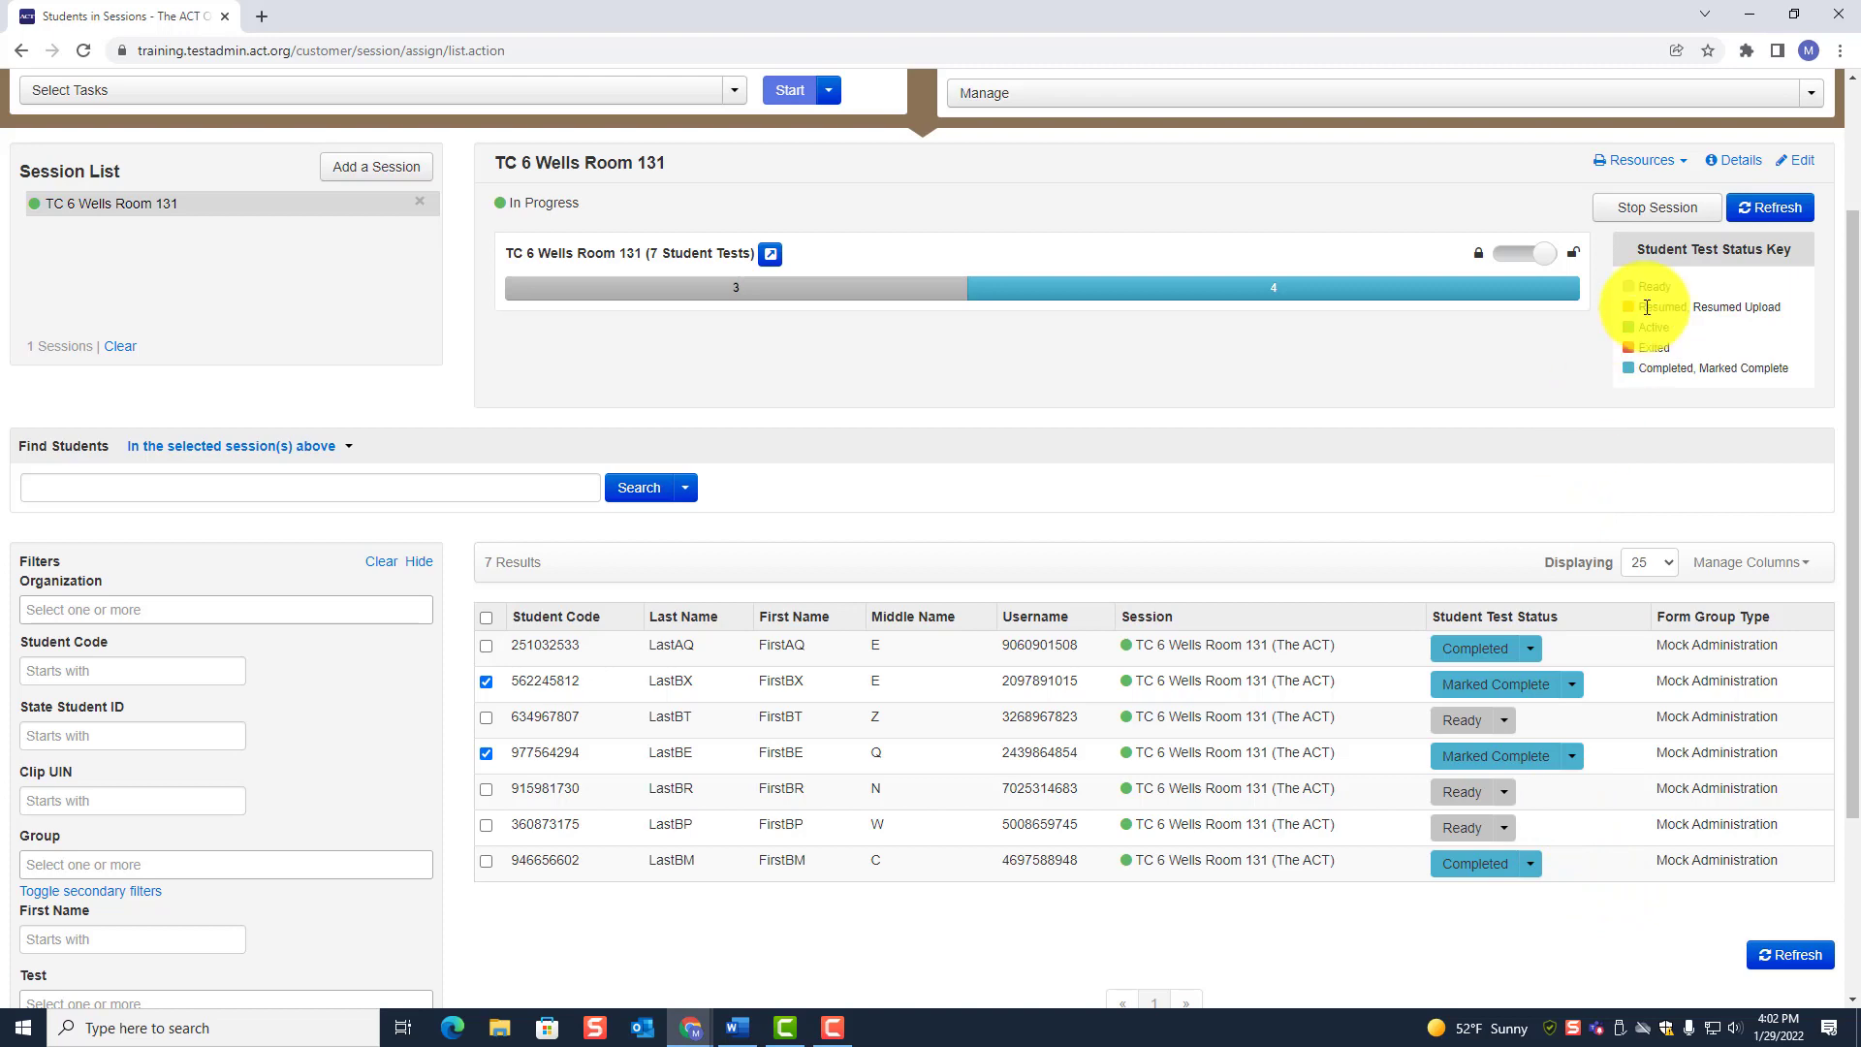
{"action": "left_click", "coordinate": [1645, 214]}
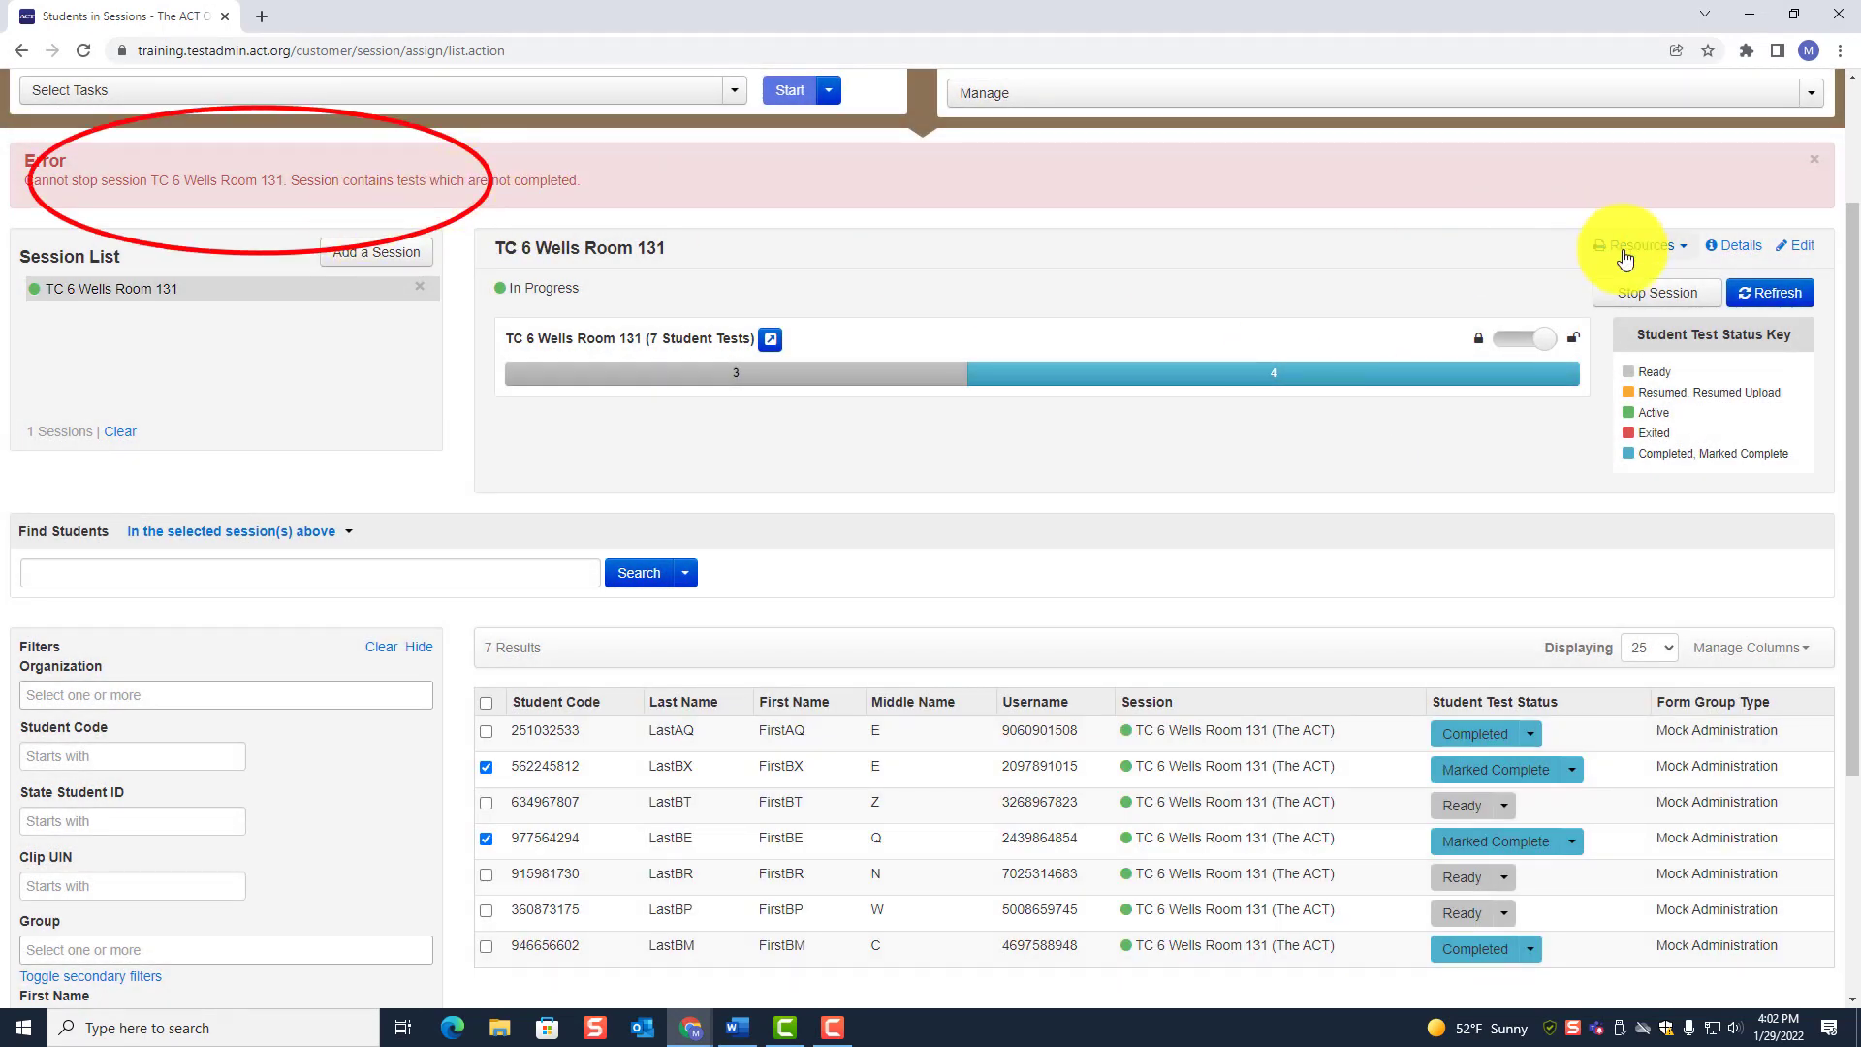
- Deselect the two students whose test status is Marked Complete
{"action": "scroll", "coordinate": [1365, 480], "scroll_direction": "down", "scroll_amount": 2}
{"action": "scroll", "coordinate": [1367, 483], "scroll_direction": "down", "scroll_amount": 1}
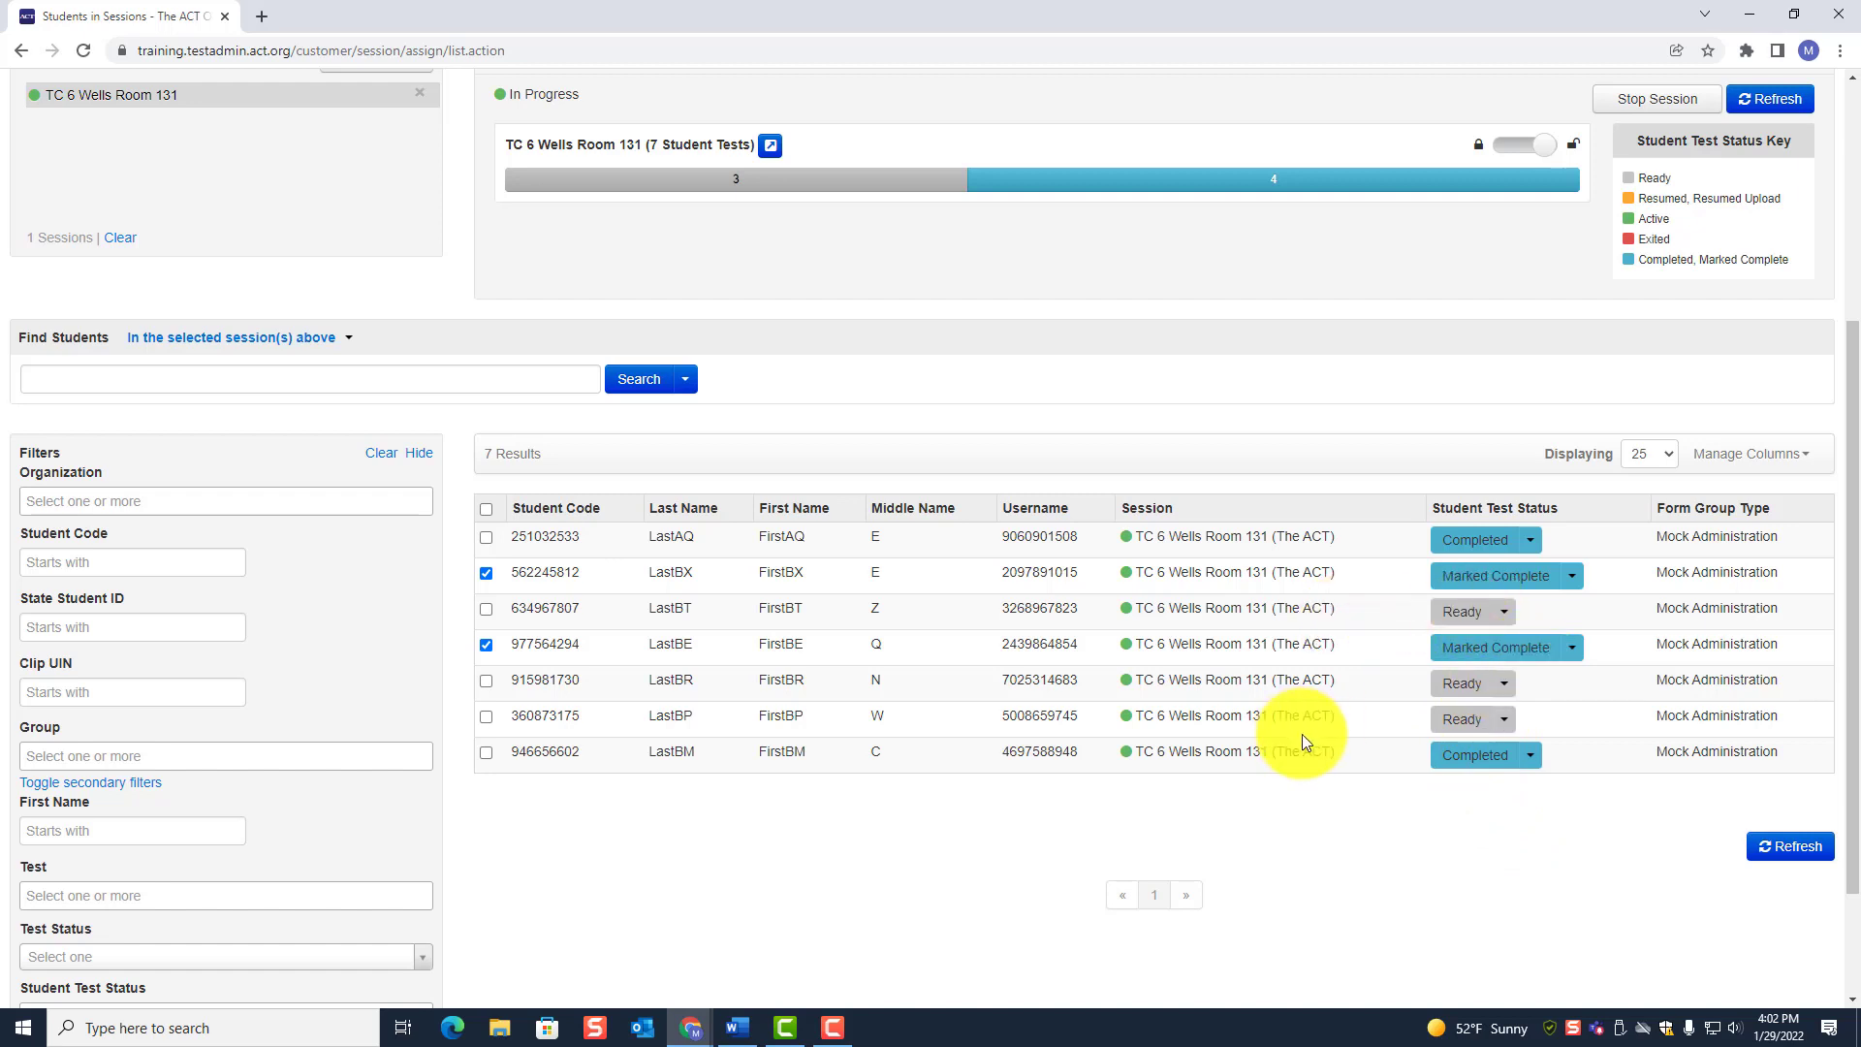
{"action": "left_click", "coordinate": [486, 574]}
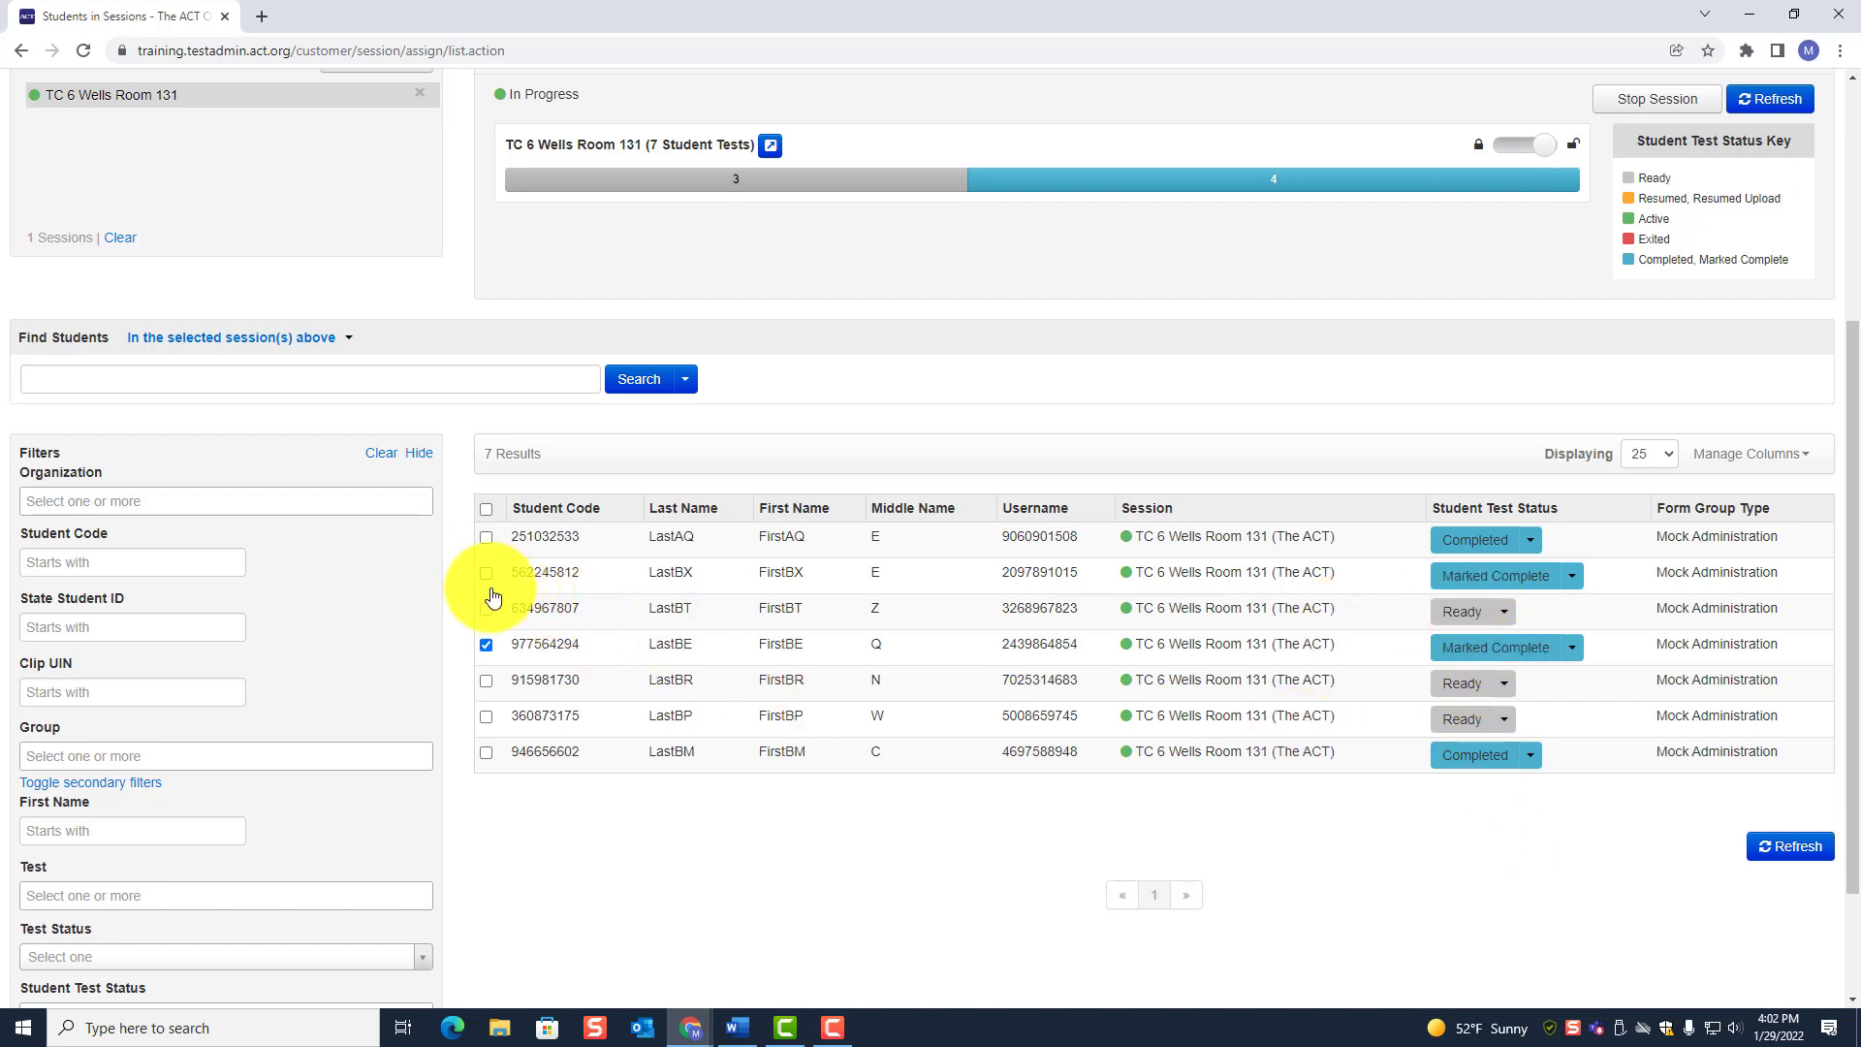
{"action": "left_click", "coordinate": [487, 643]}
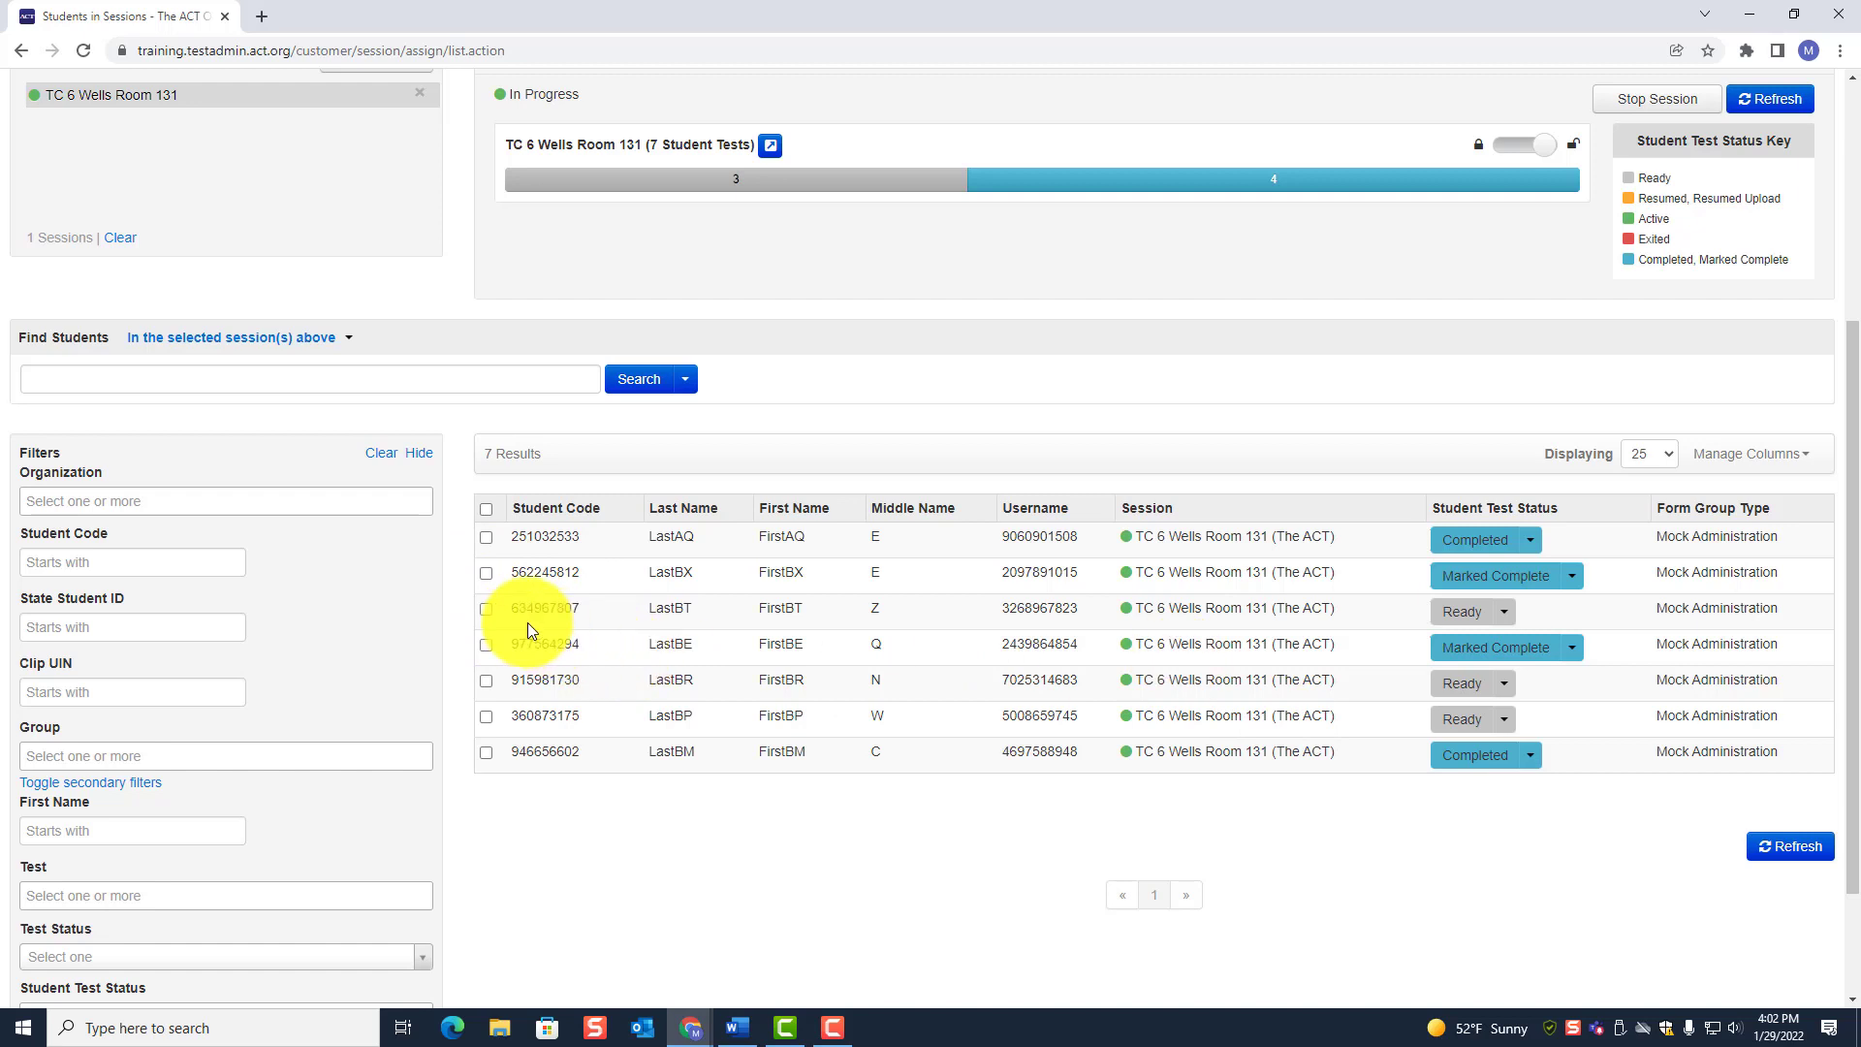
{"action": "left_click", "coordinate": [487, 610]}
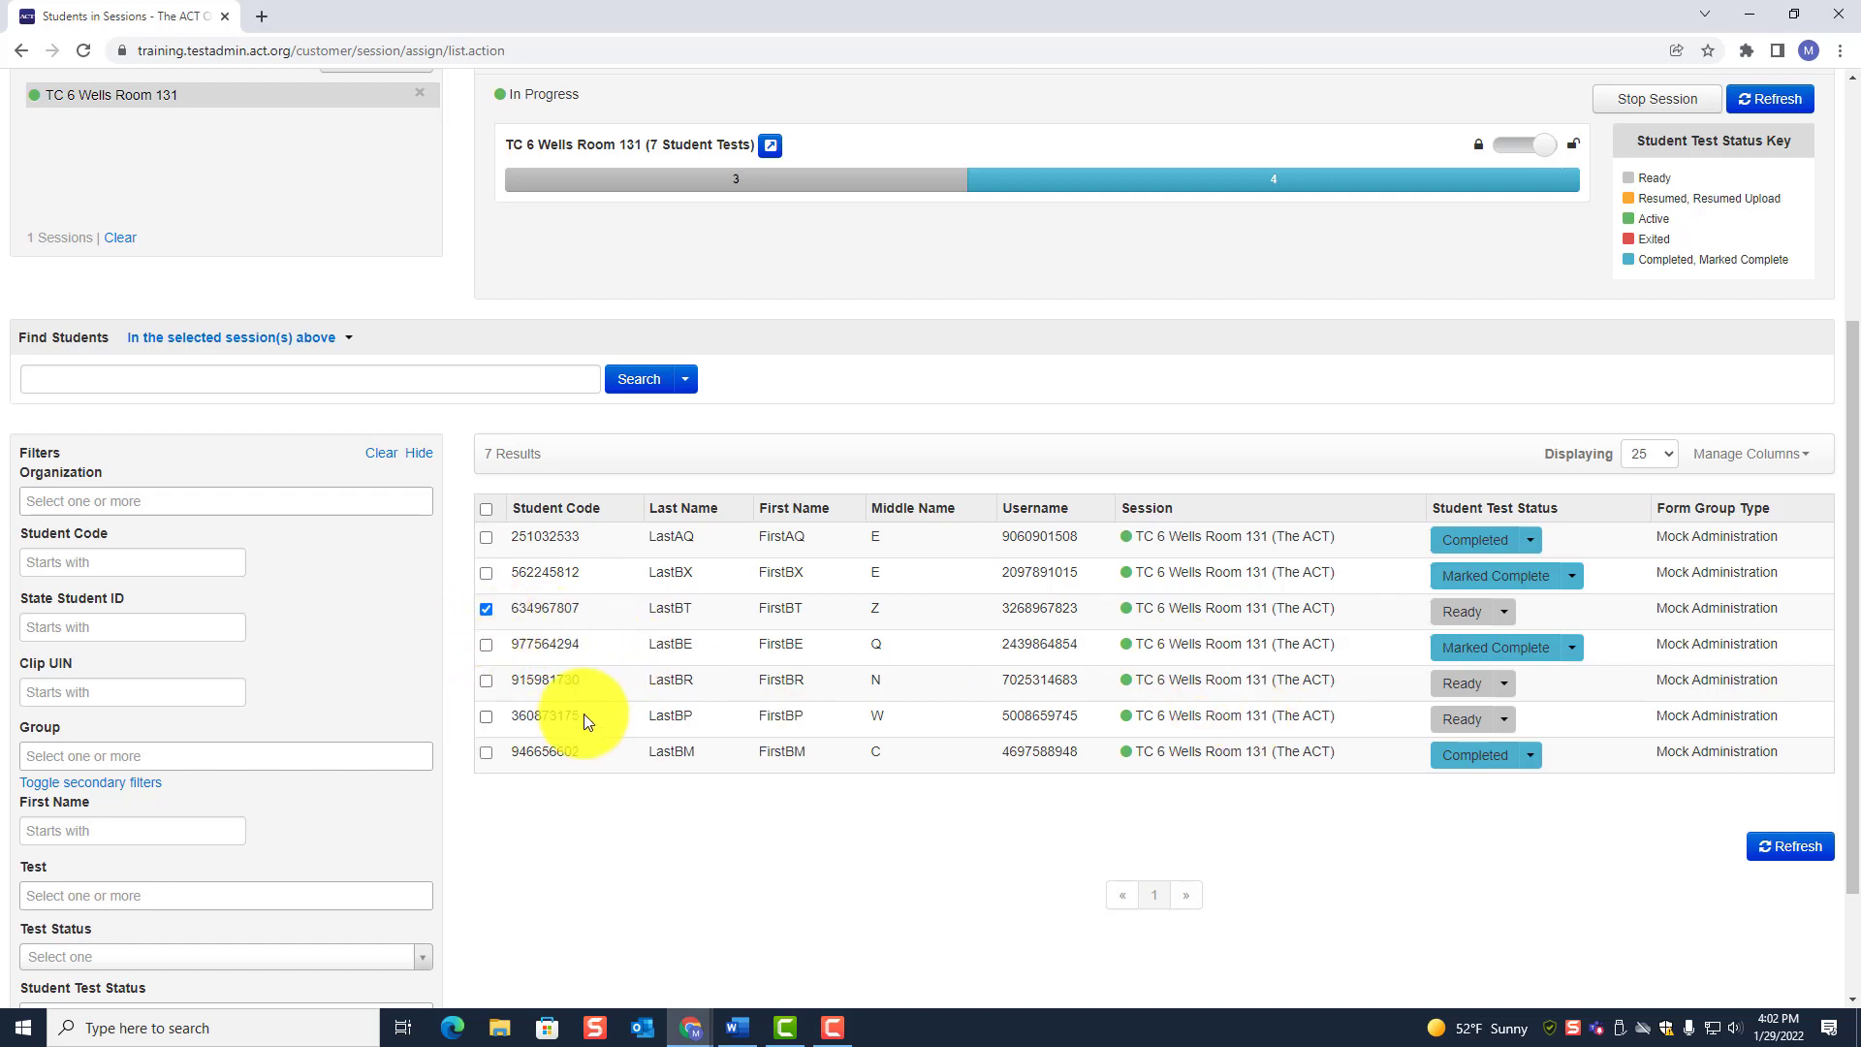
{"action": "left_click", "coordinate": [487, 681]}
{"action": "left_click", "coordinate": [486, 716]}
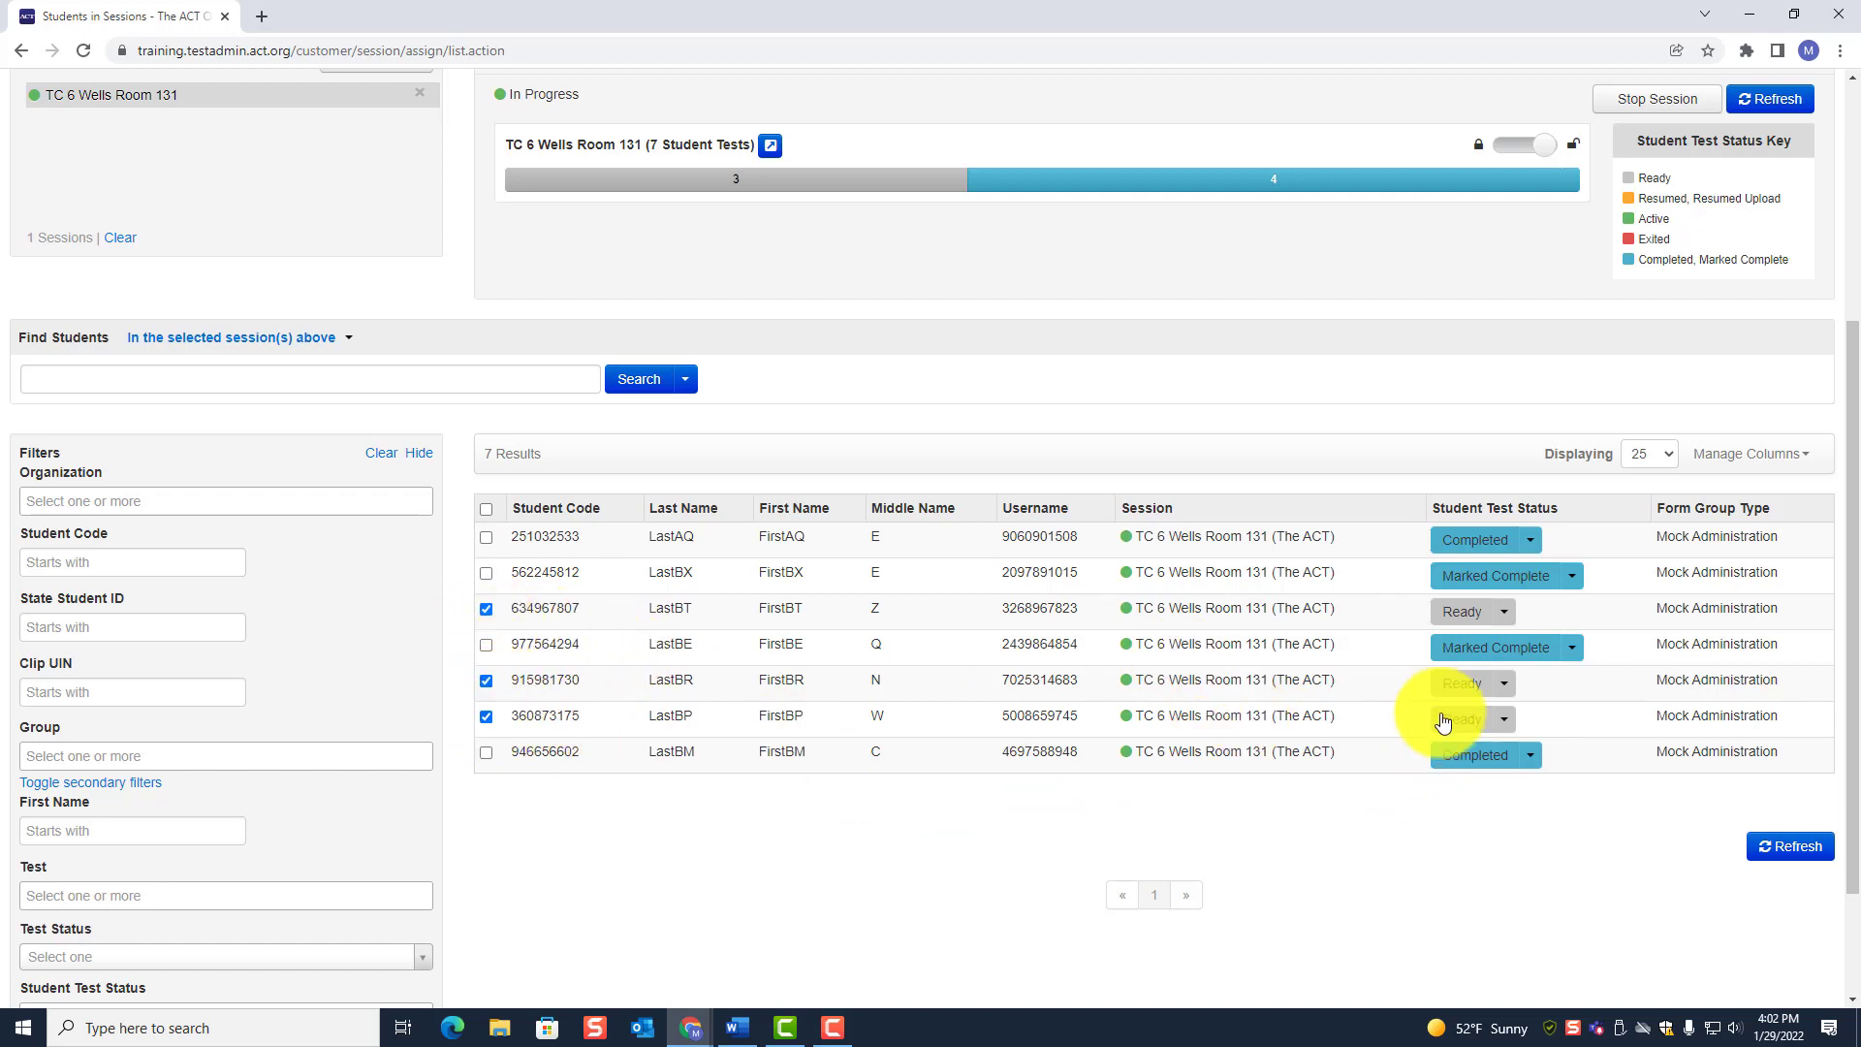
{"action": "scroll", "coordinate": [1202, 746], "scroll_direction": "up", "scroll_amount": 3}
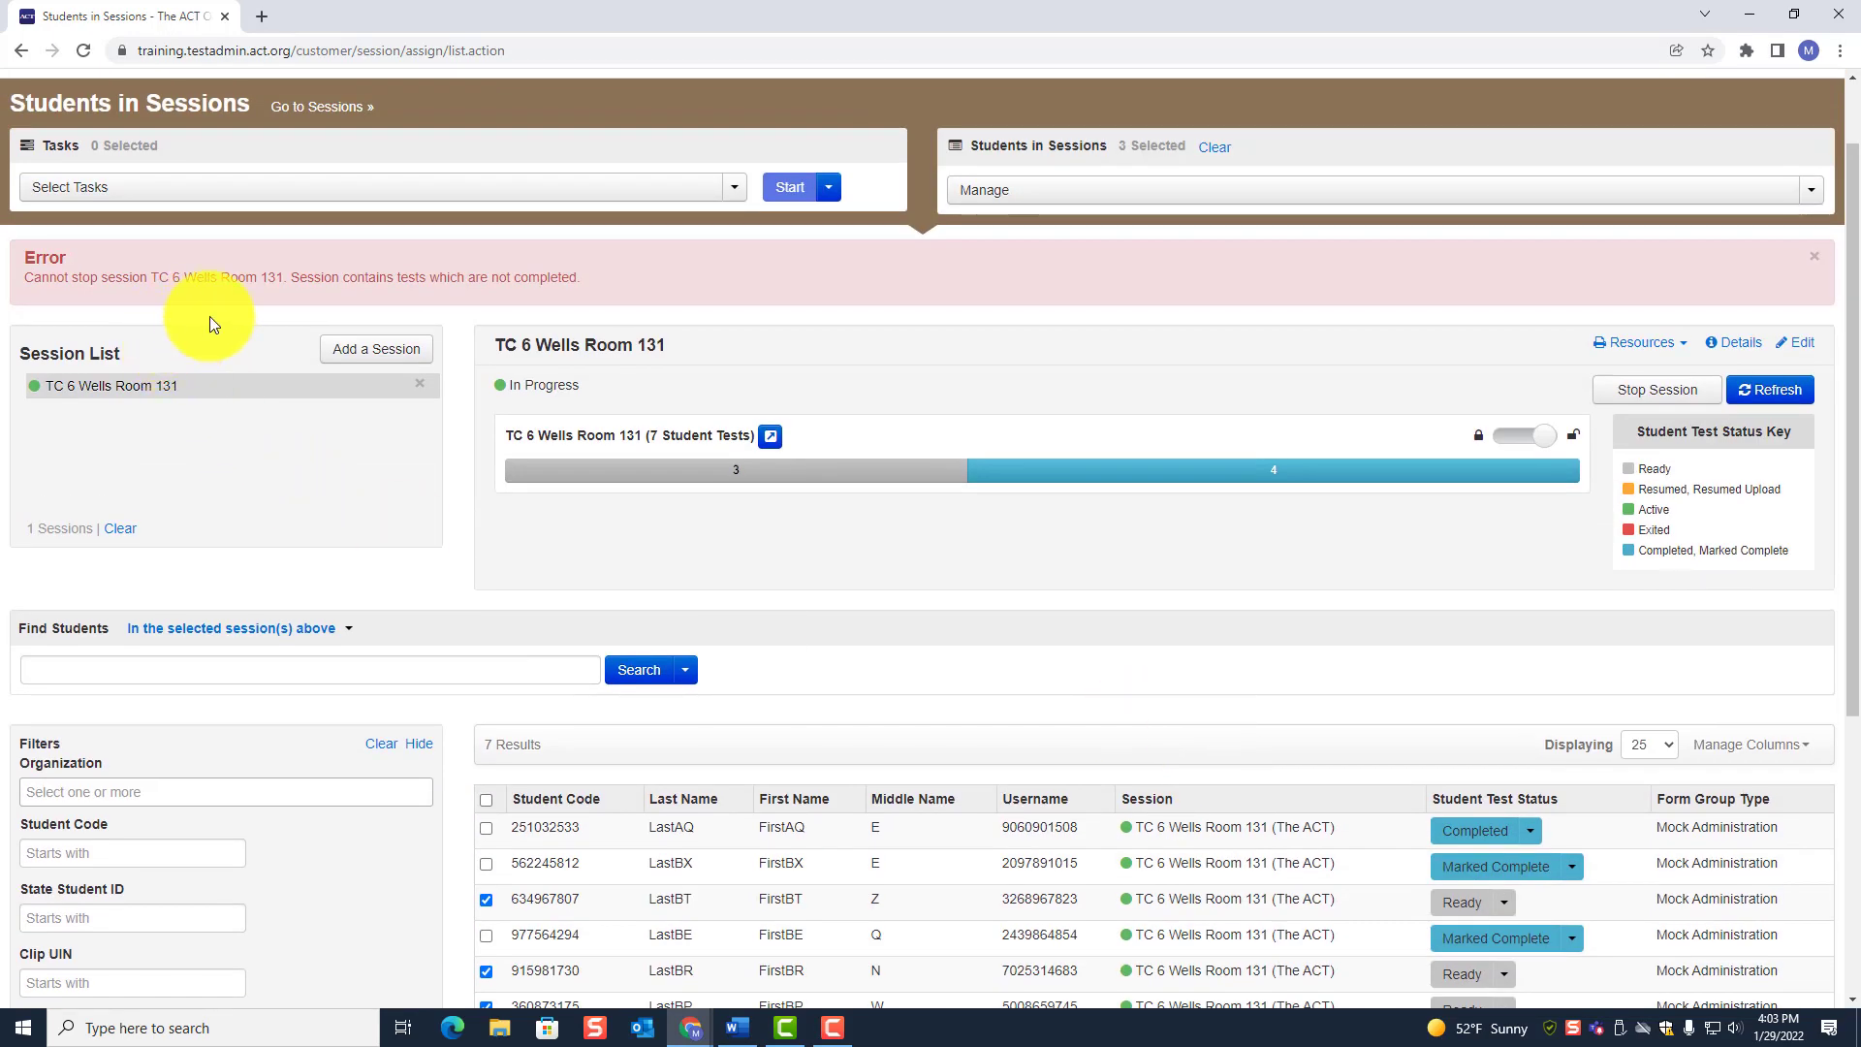
{"action": "left_click", "coordinate": [158, 184]}
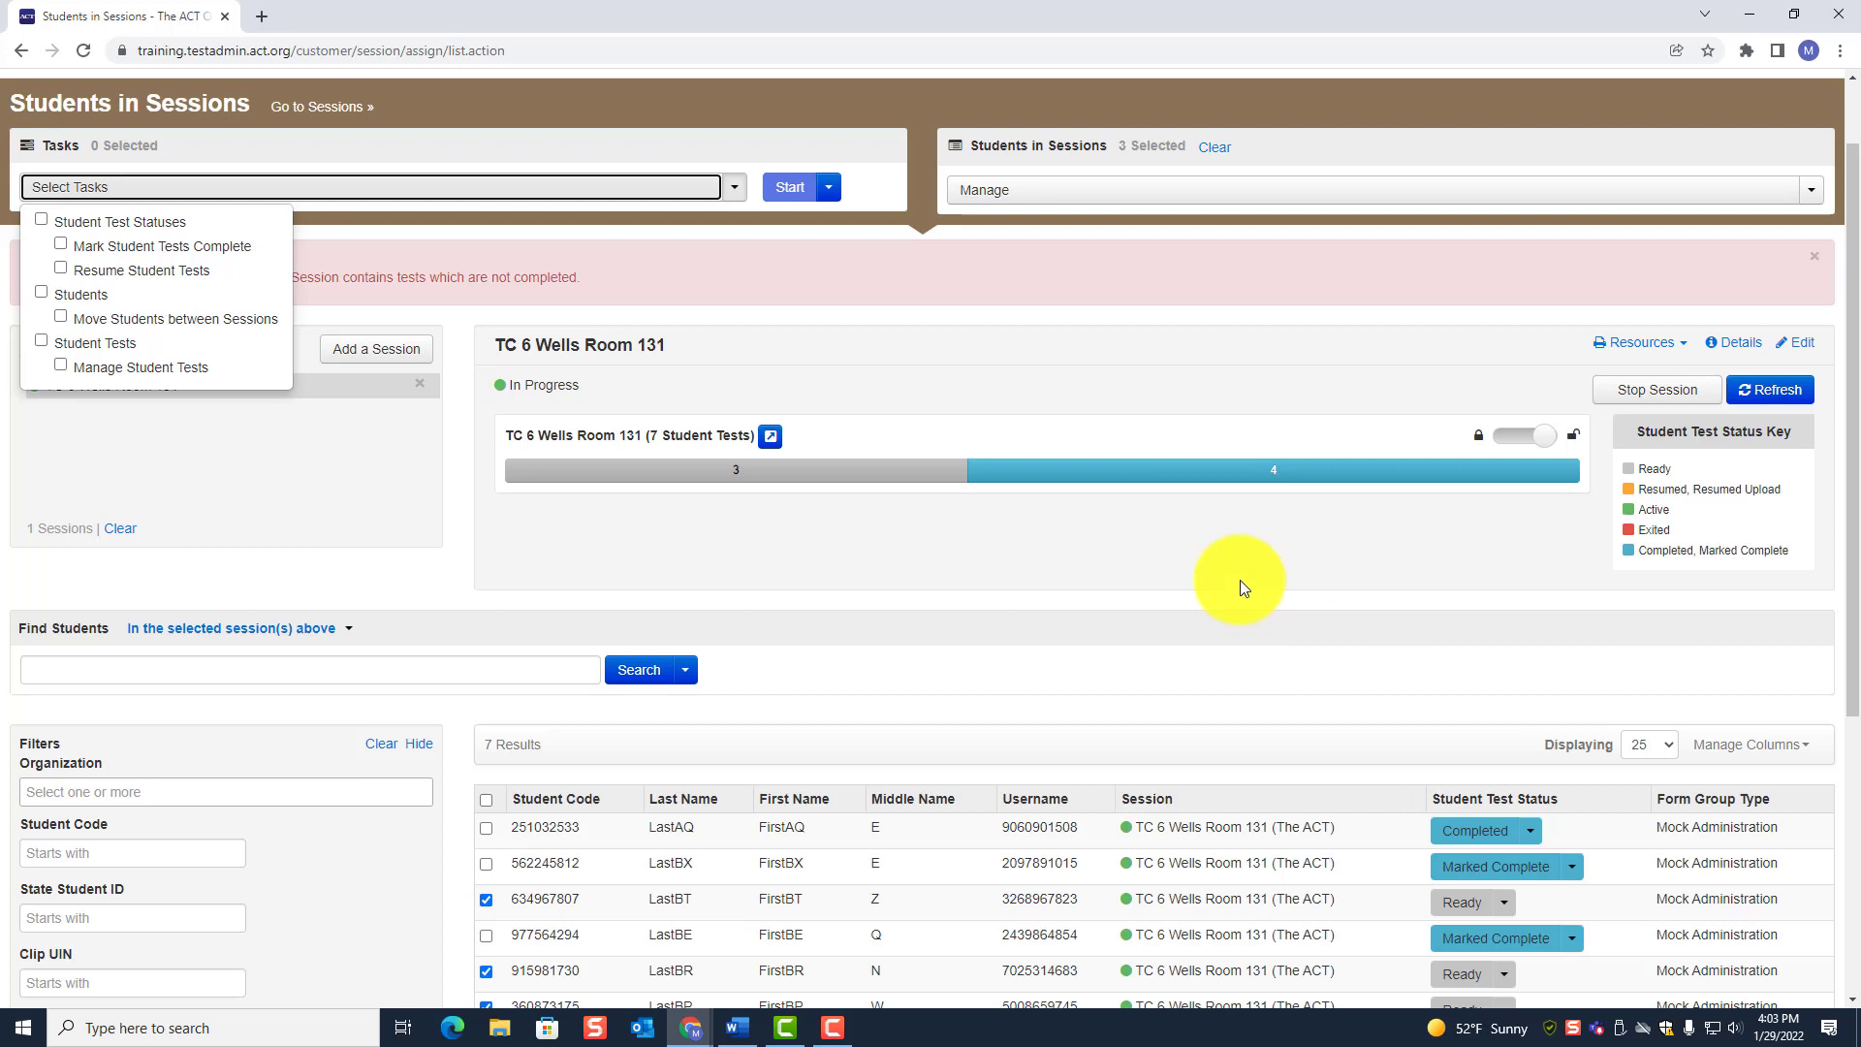
{"action": "left_click", "coordinate": [1241, 579]}
{"action": "scroll", "coordinate": [1212, 560], "scroll_direction": "down", "scroll_amount": 3}
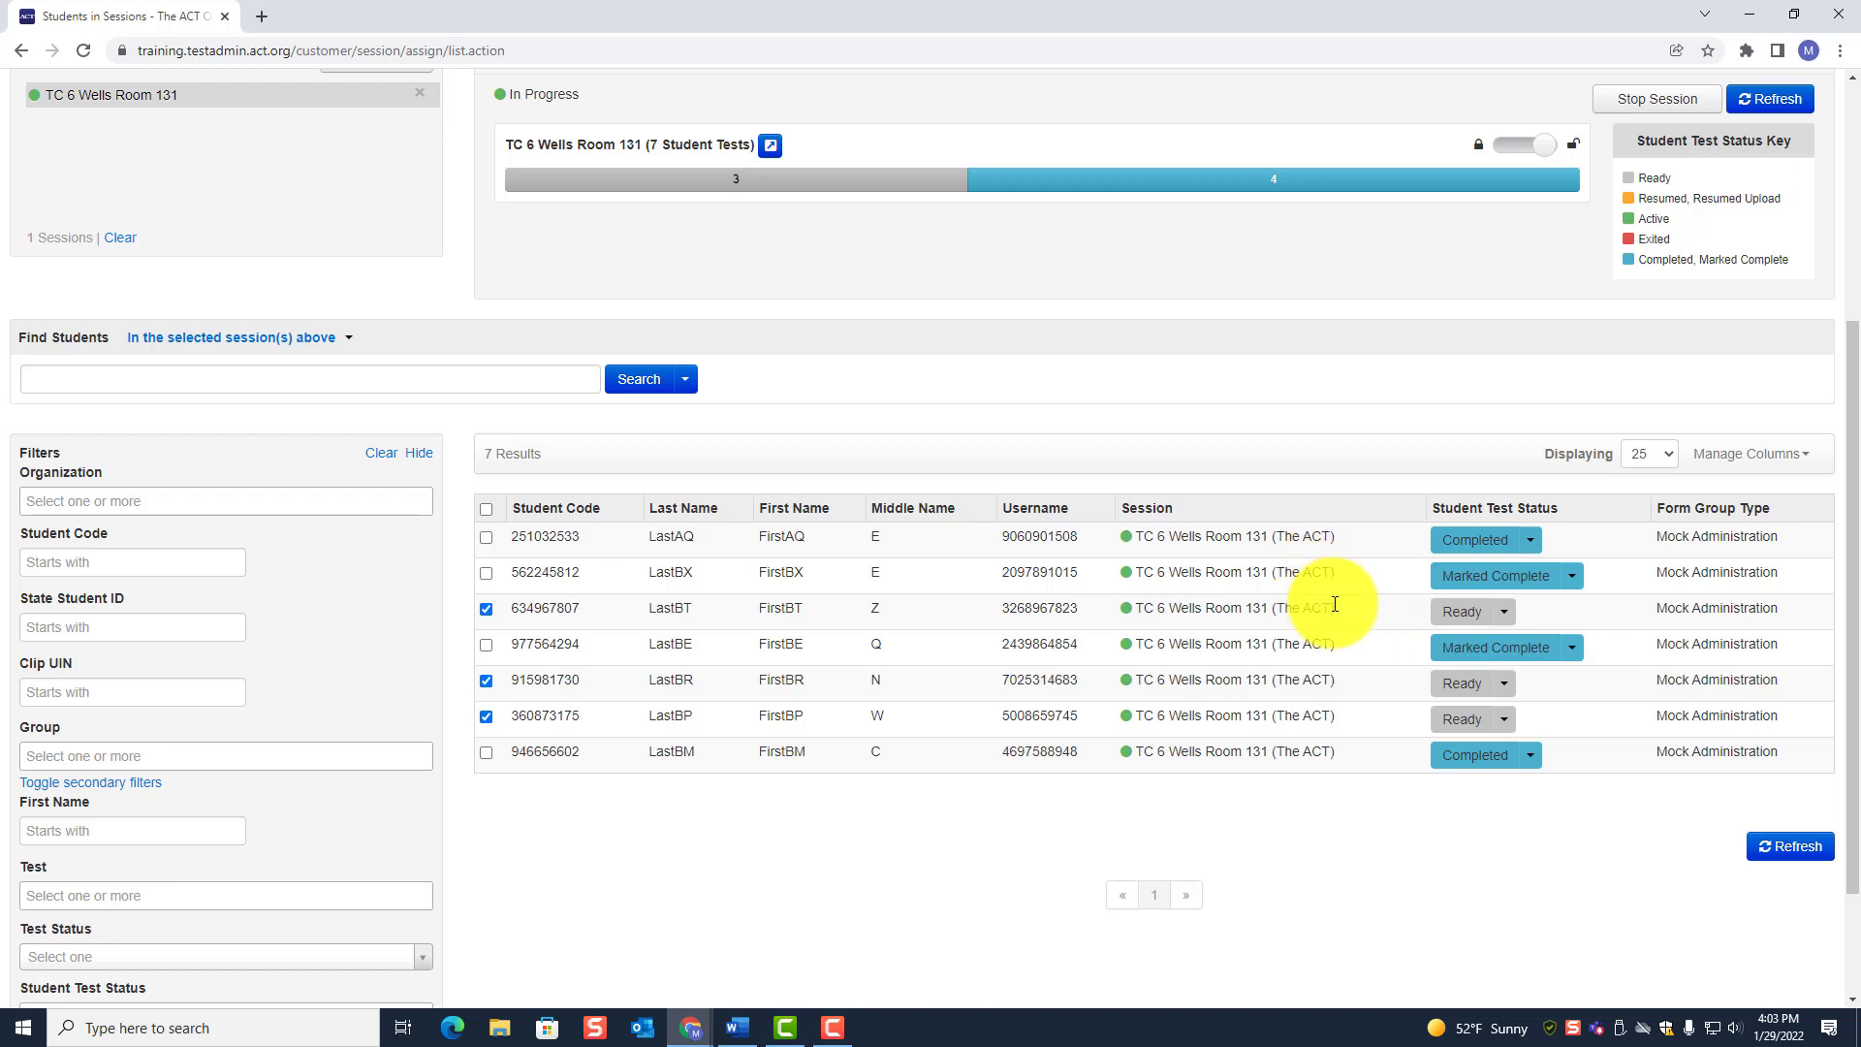
{"action": "left_click", "coordinate": [485, 609]}
{"action": "left_click", "coordinate": [486, 680]}
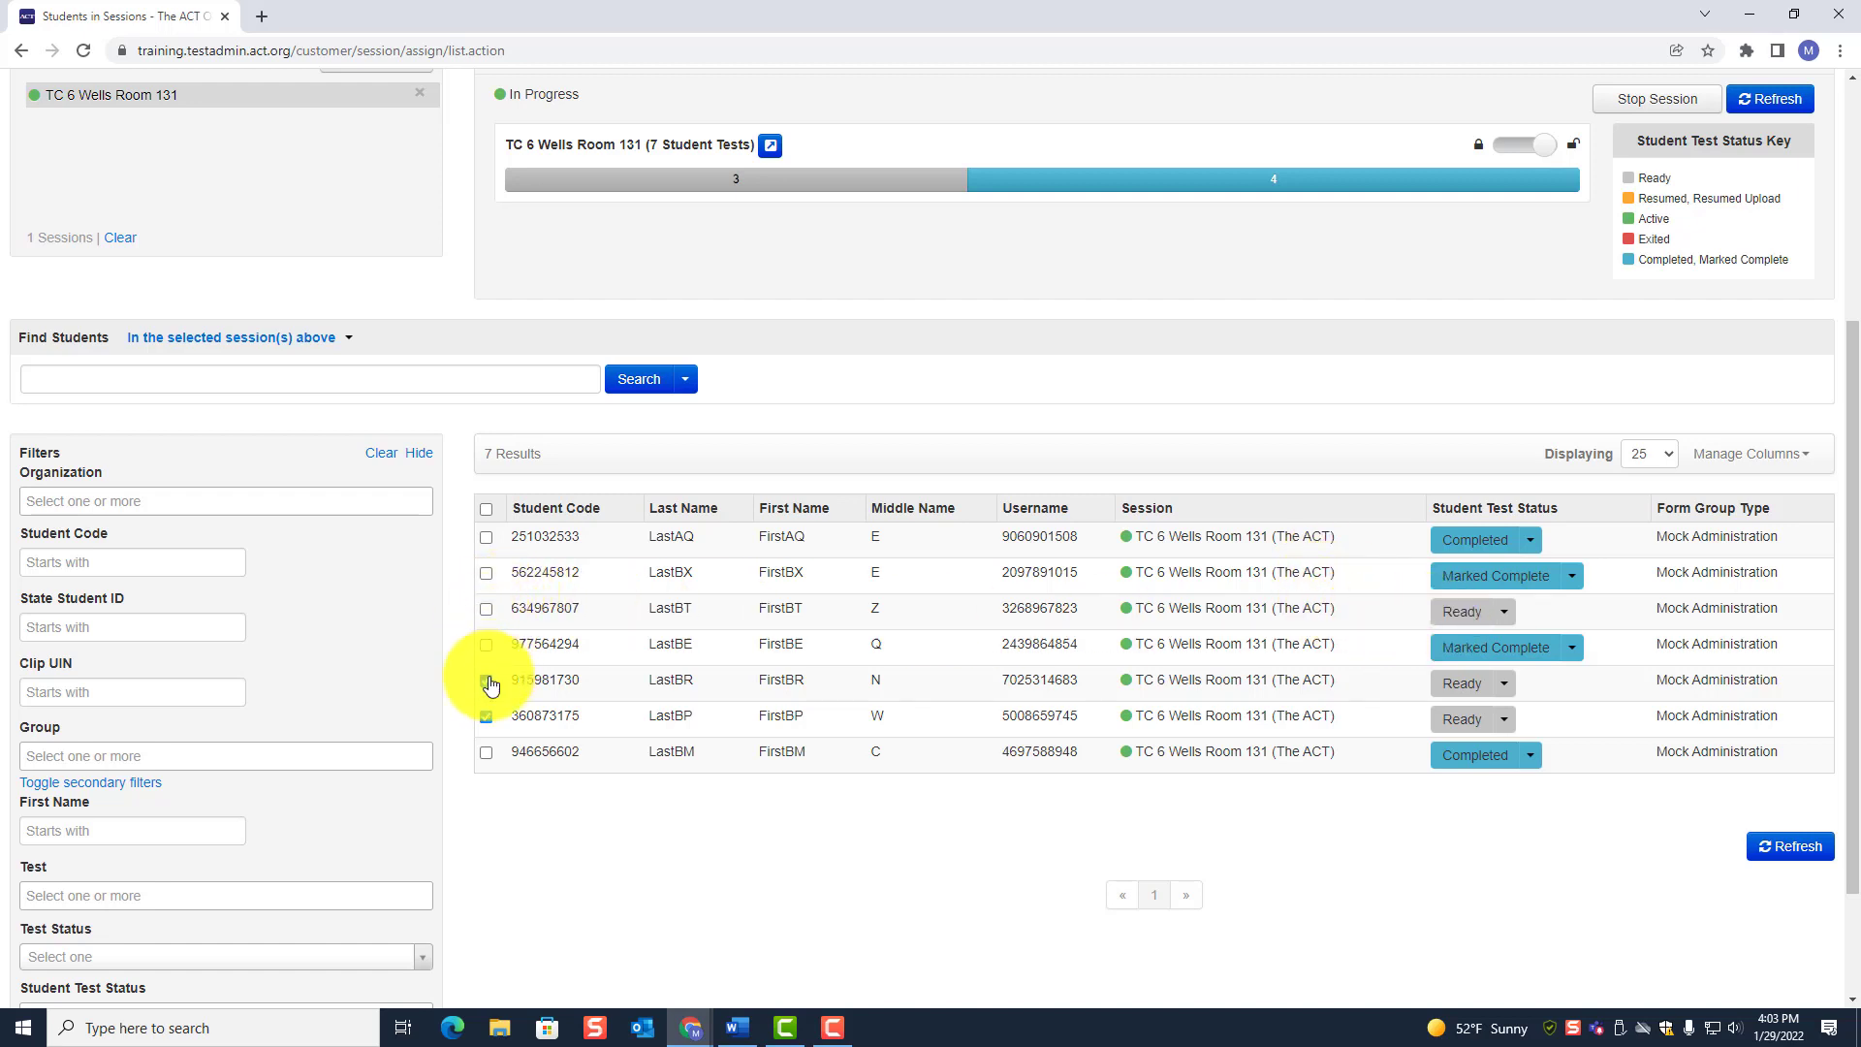
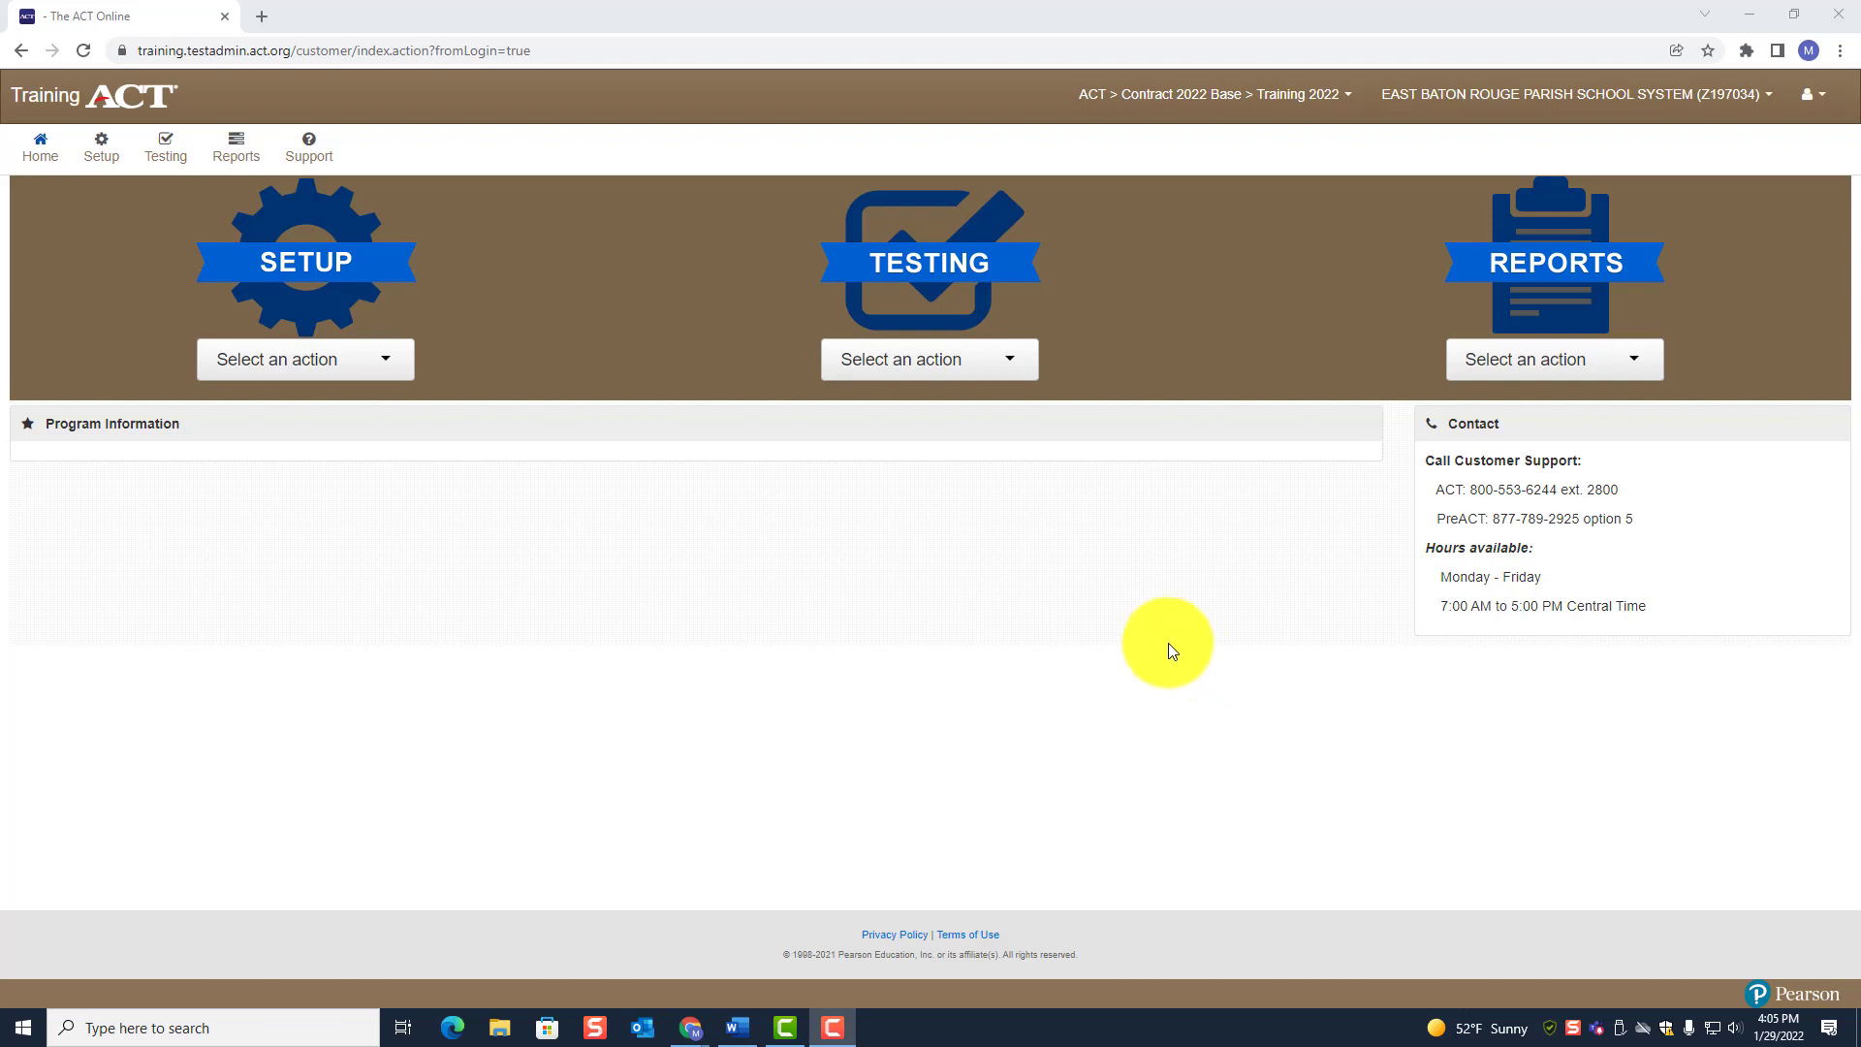
- Open the Sessions page and switch the organization to EBR Career and Technical Education Center
{"action": "left_click", "coordinate": [101, 153]}
{"action": "left_click", "coordinate": [165, 150]}
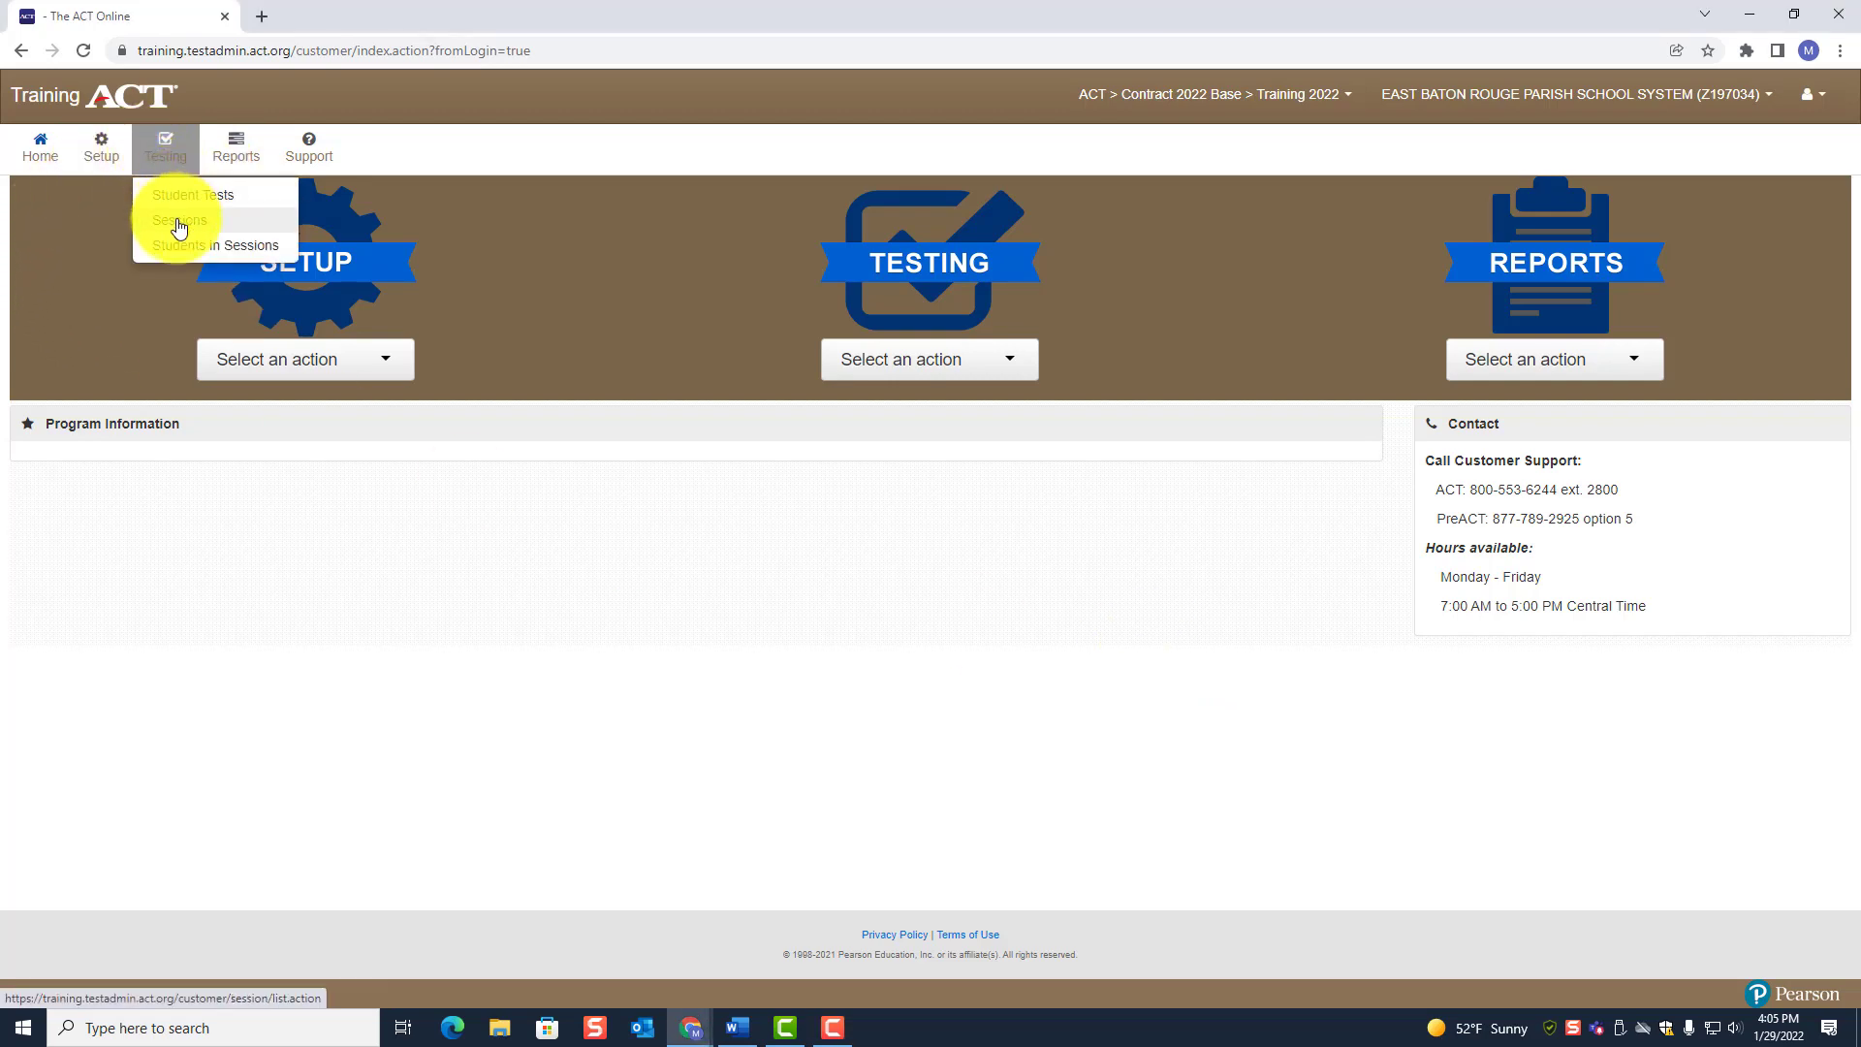
{"action": "left_click", "coordinate": [179, 228]}
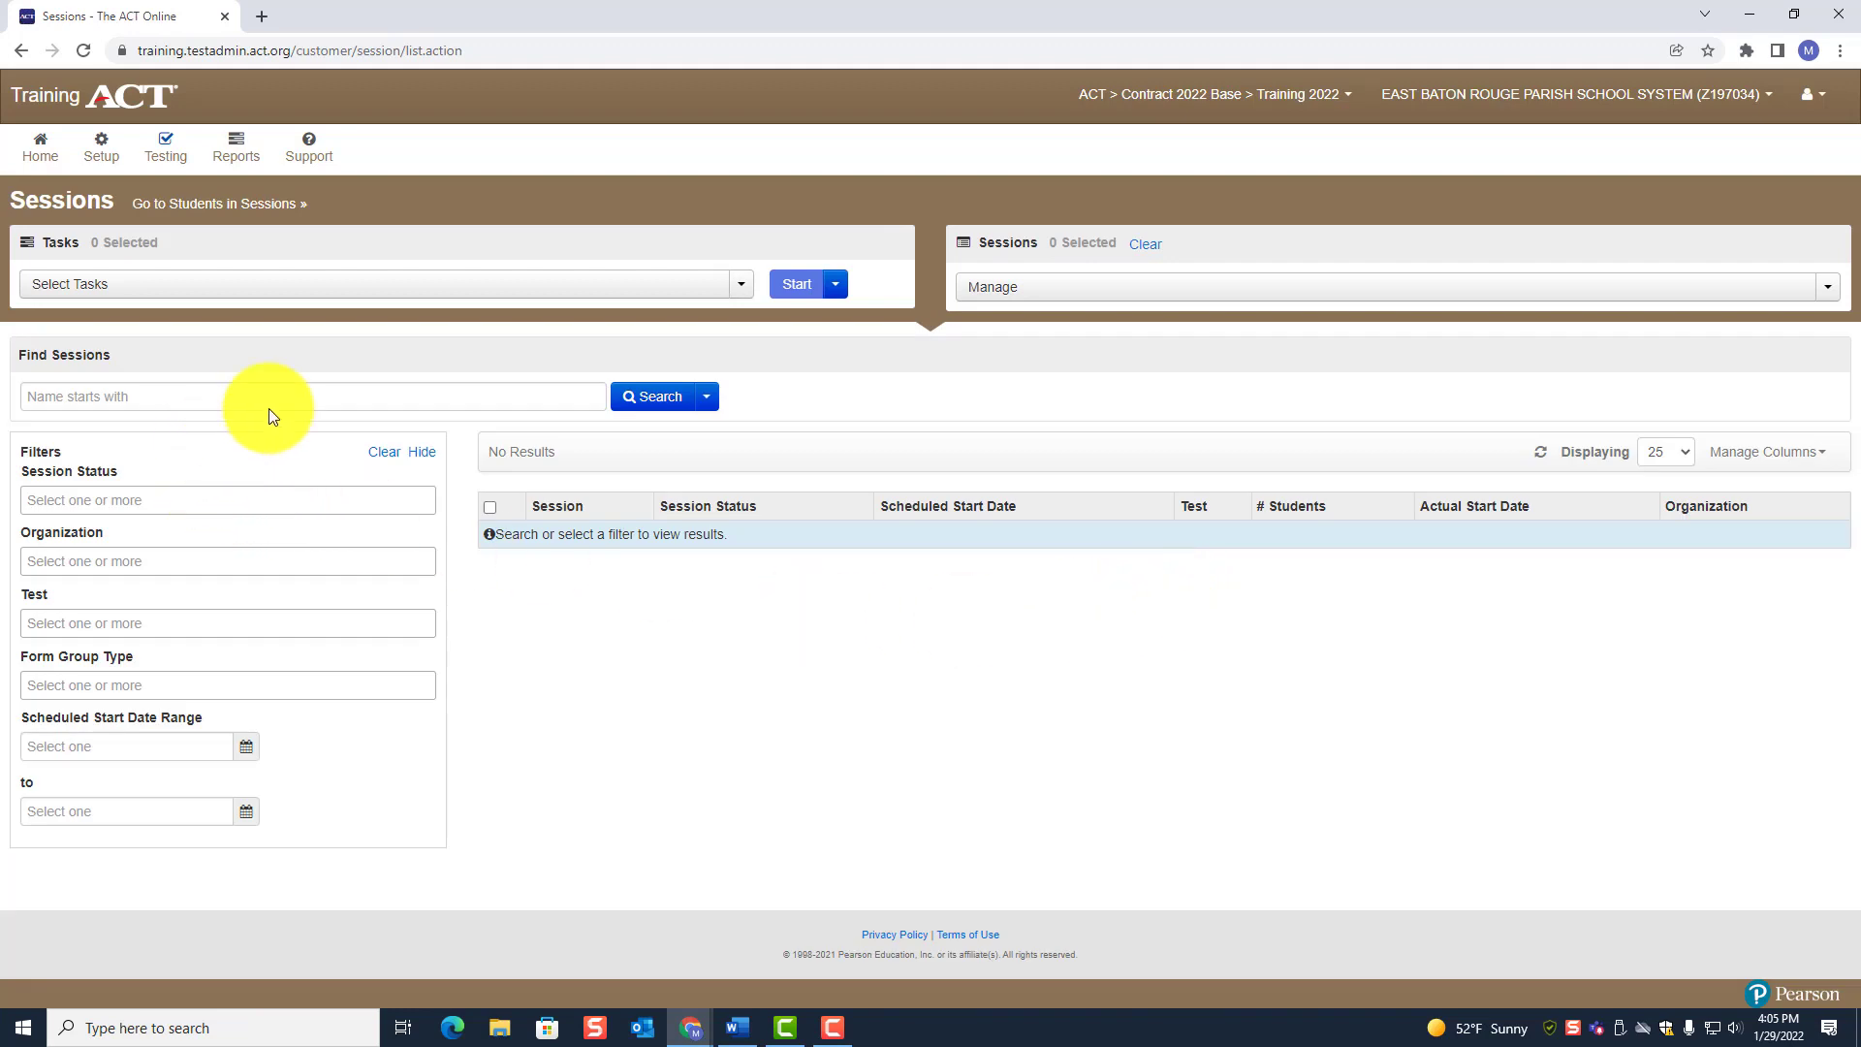
{"action": "left_click", "coordinate": [1766, 94]}
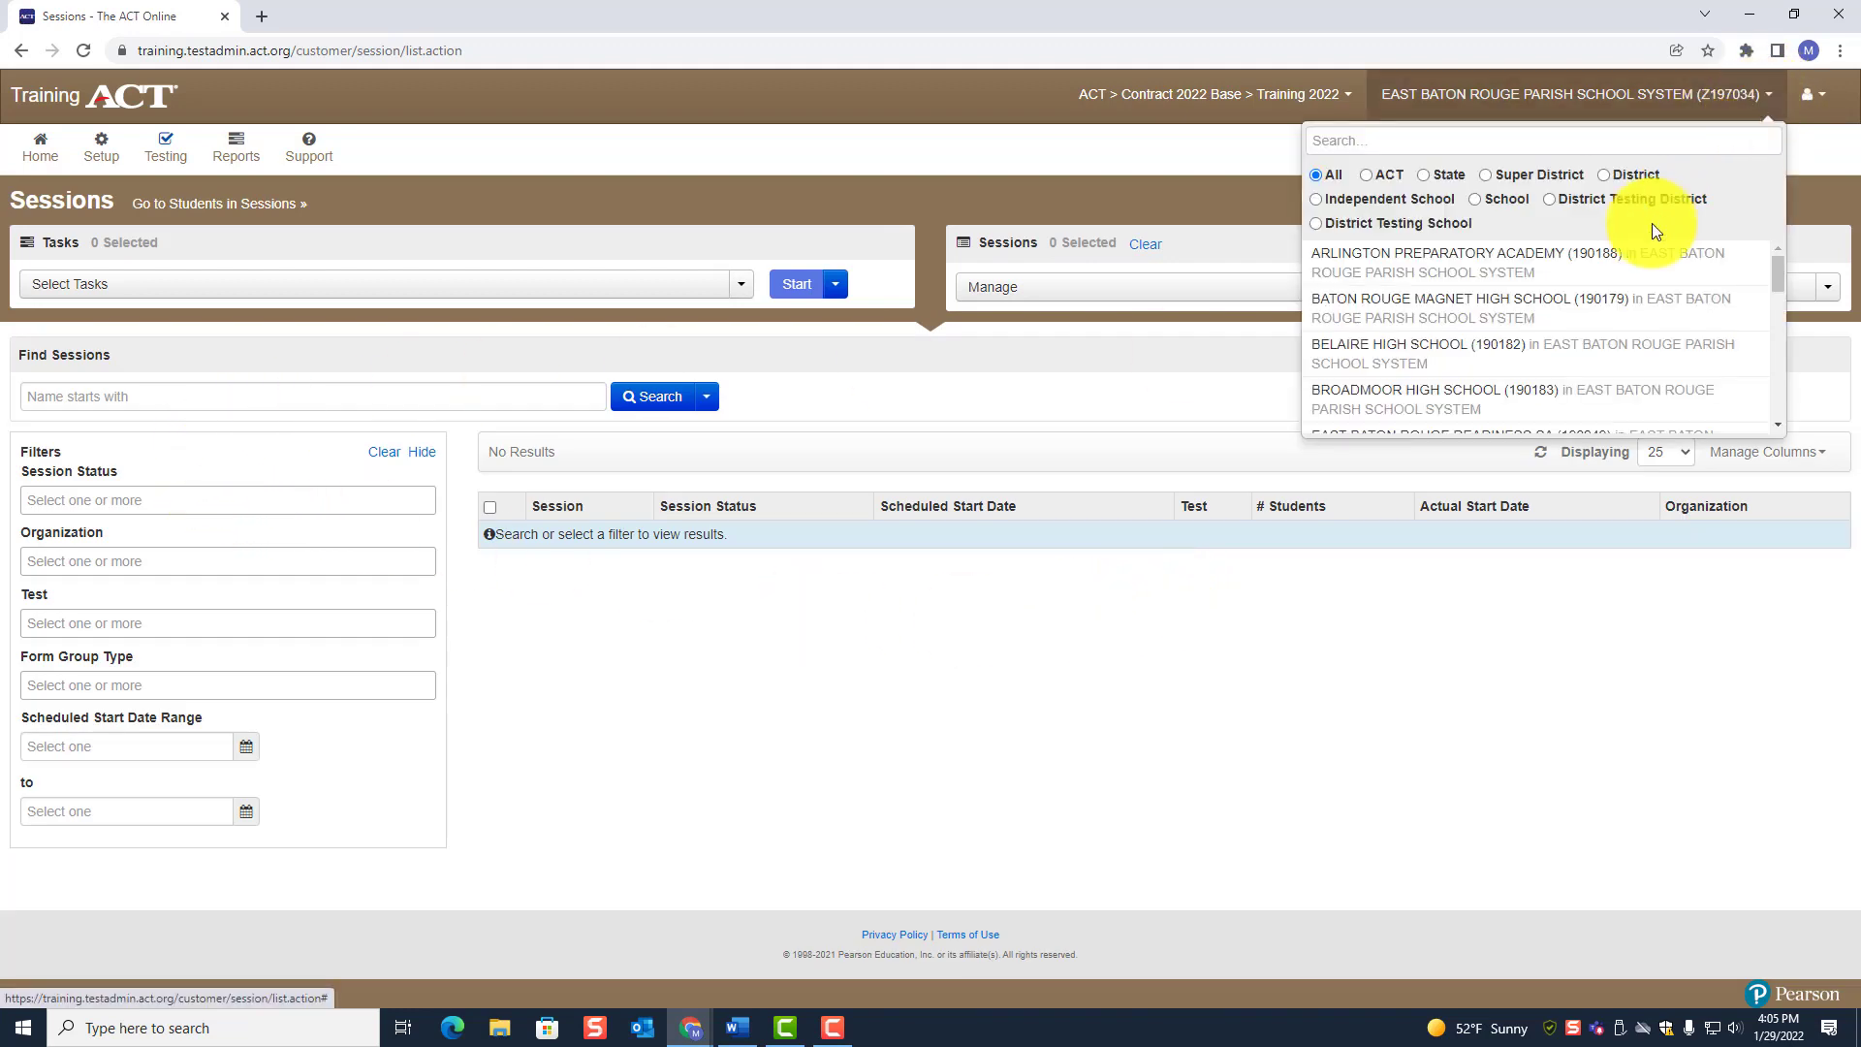
{"action": "scroll", "coordinate": [1473, 351], "scroll_direction": "down", "scroll_amount": 1}
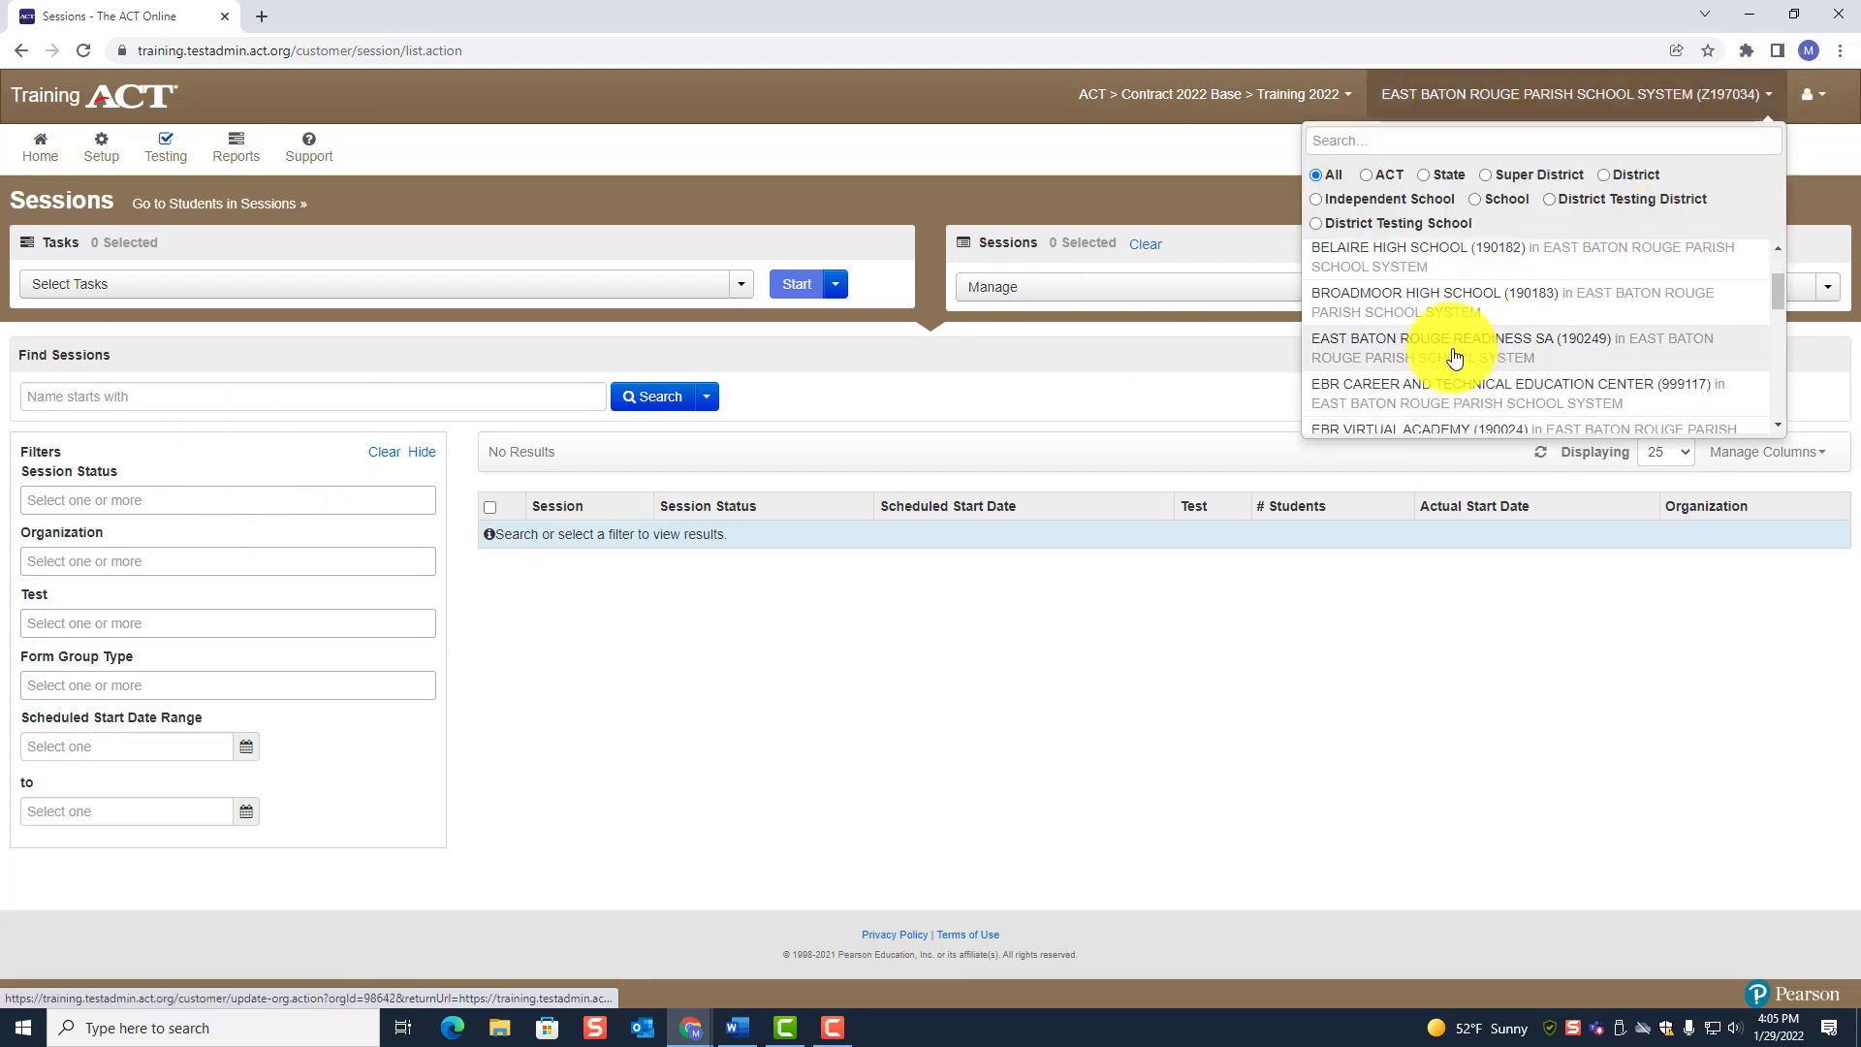
{"action": "left_click", "coordinate": [1425, 393]}
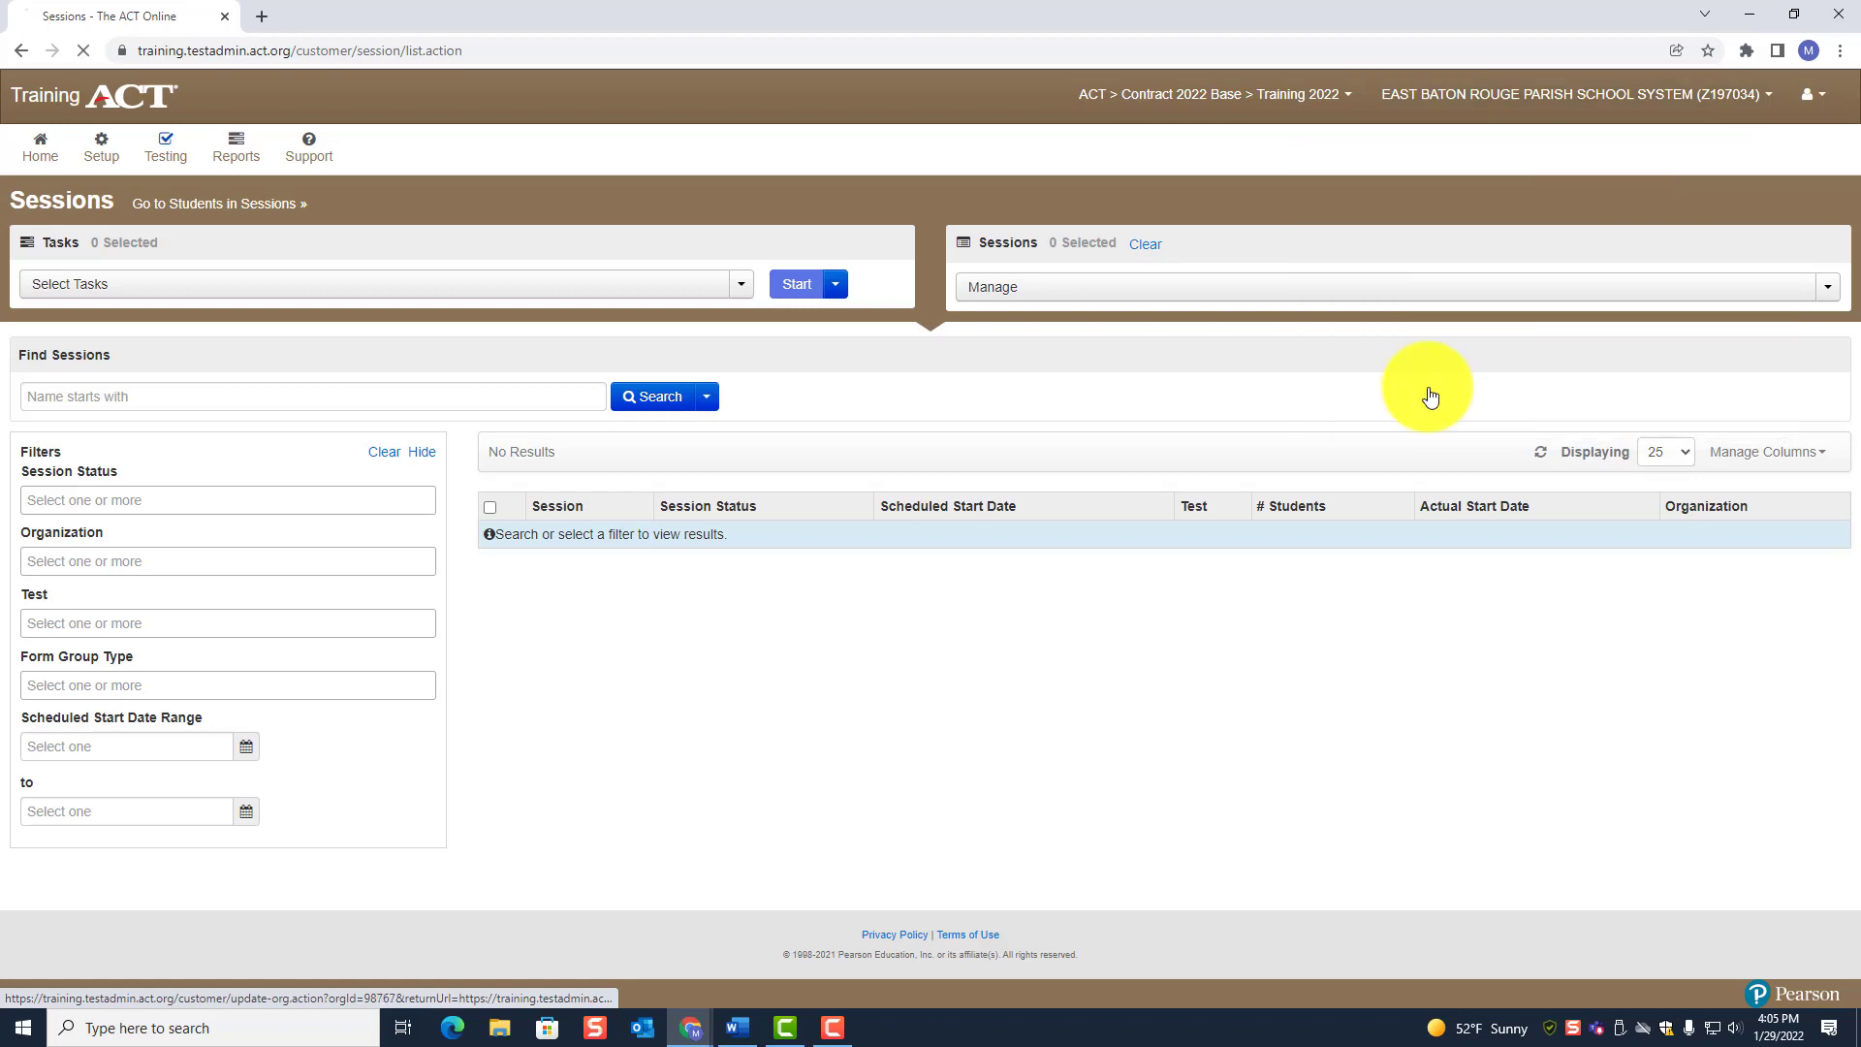
- Select the TC 6 Wells Room 131 session and show its students and session controls
{"action": "scroll", "coordinate": [795, 595], "scroll_direction": "down", "scroll_amount": 2}
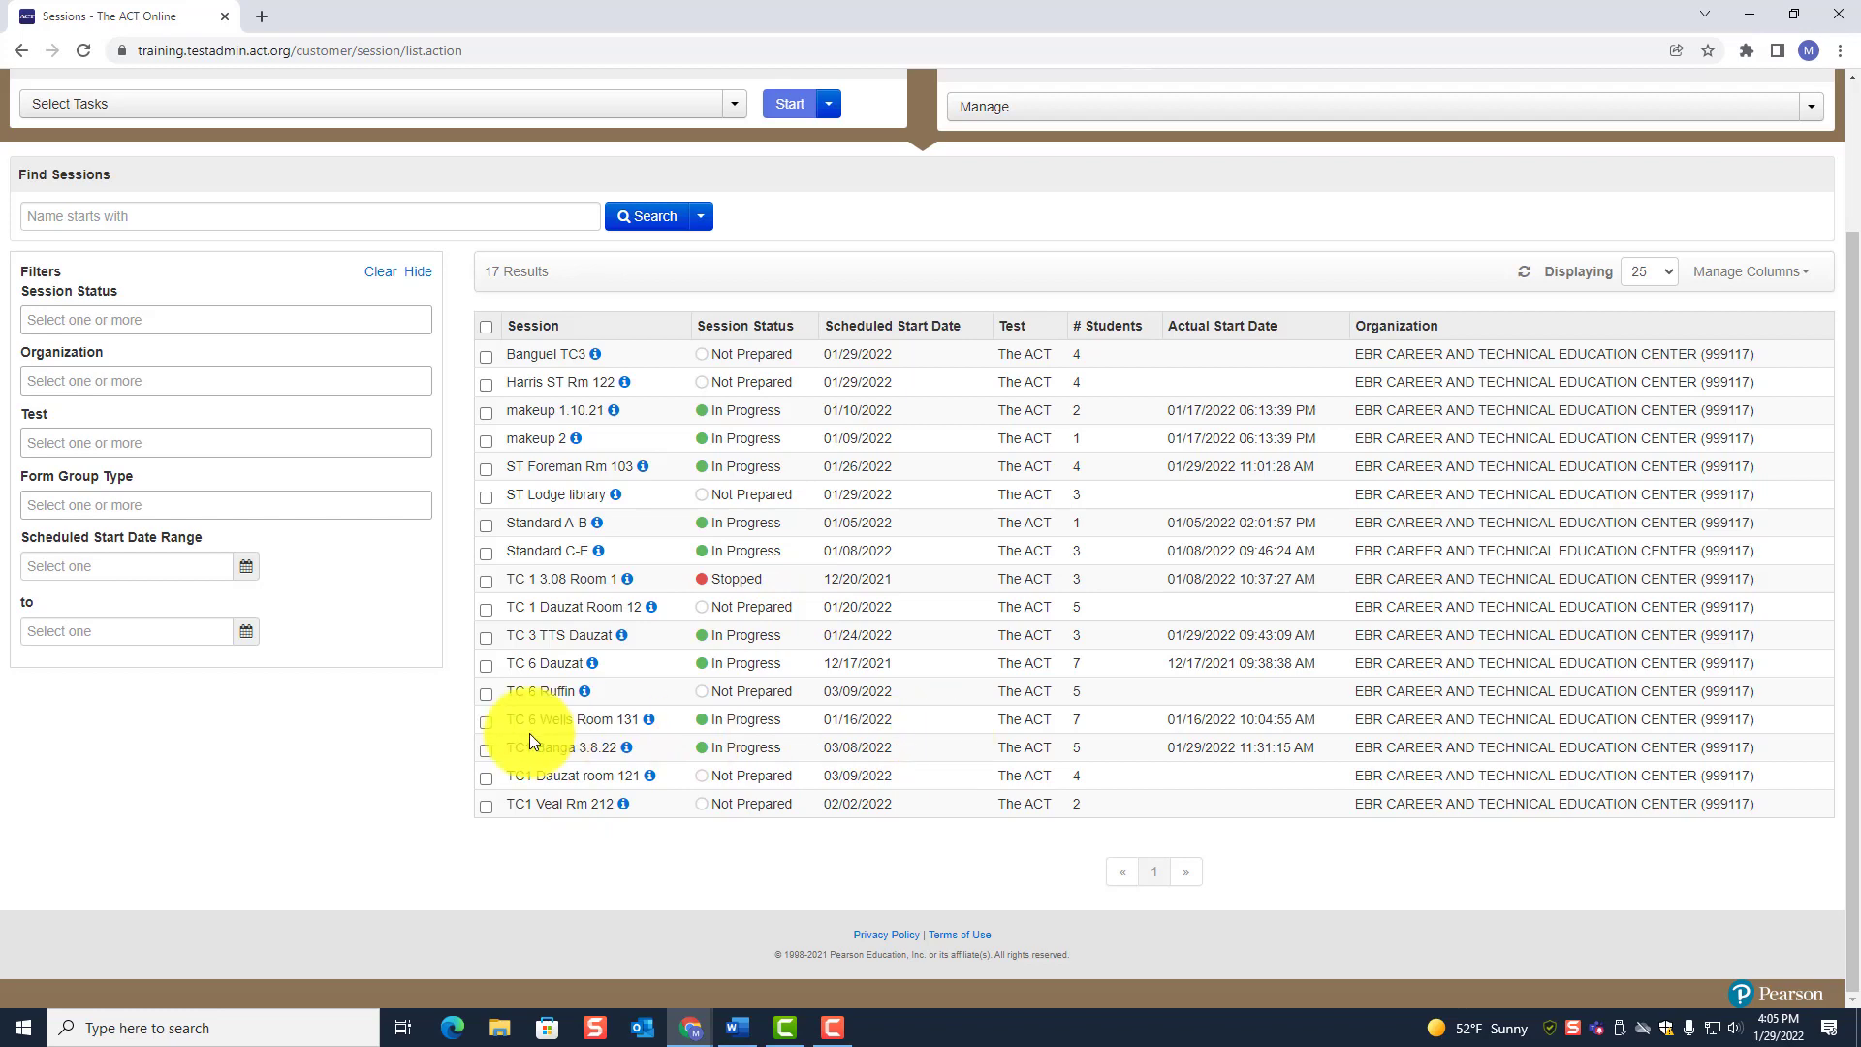
{"action": "left_click", "coordinate": [487, 724]}
{"action": "scroll", "coordinate": [674, 689], "scroll_direction": "up", "scroll_amount": 2}
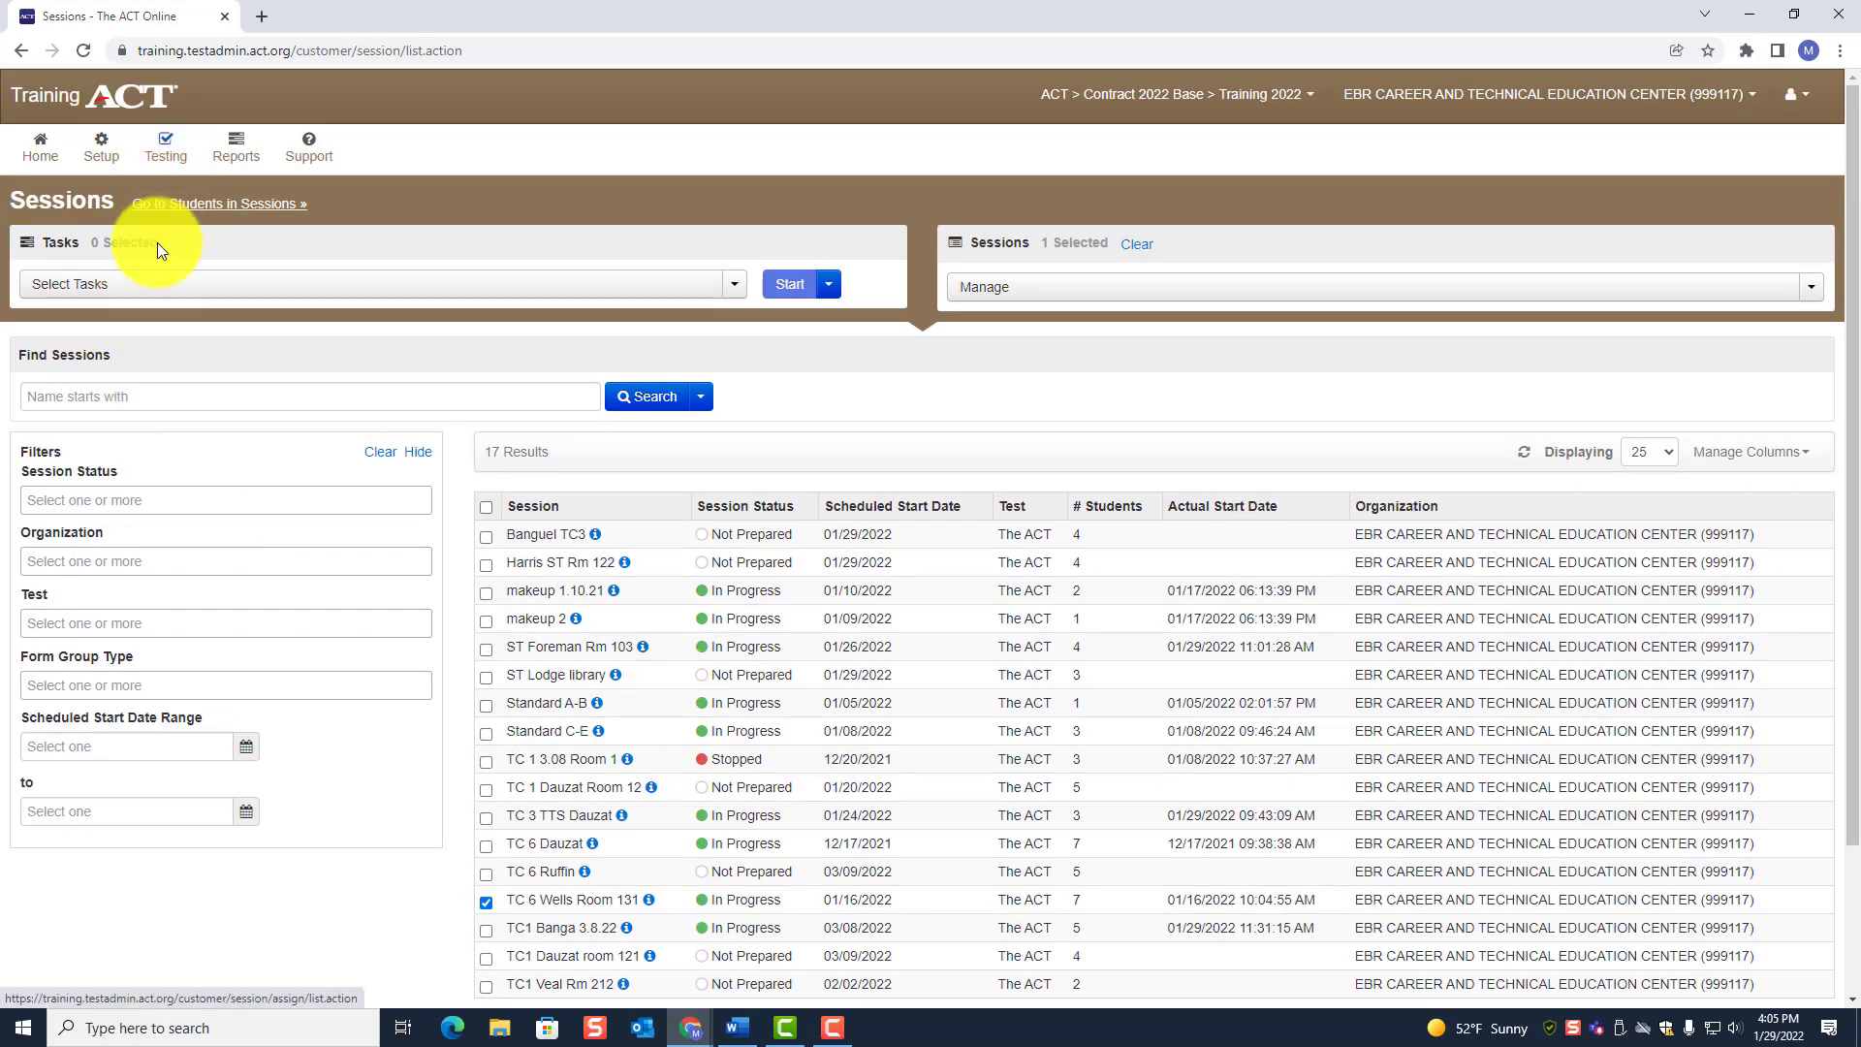
{"action": "left_click", "coordinate": [175, 287]}
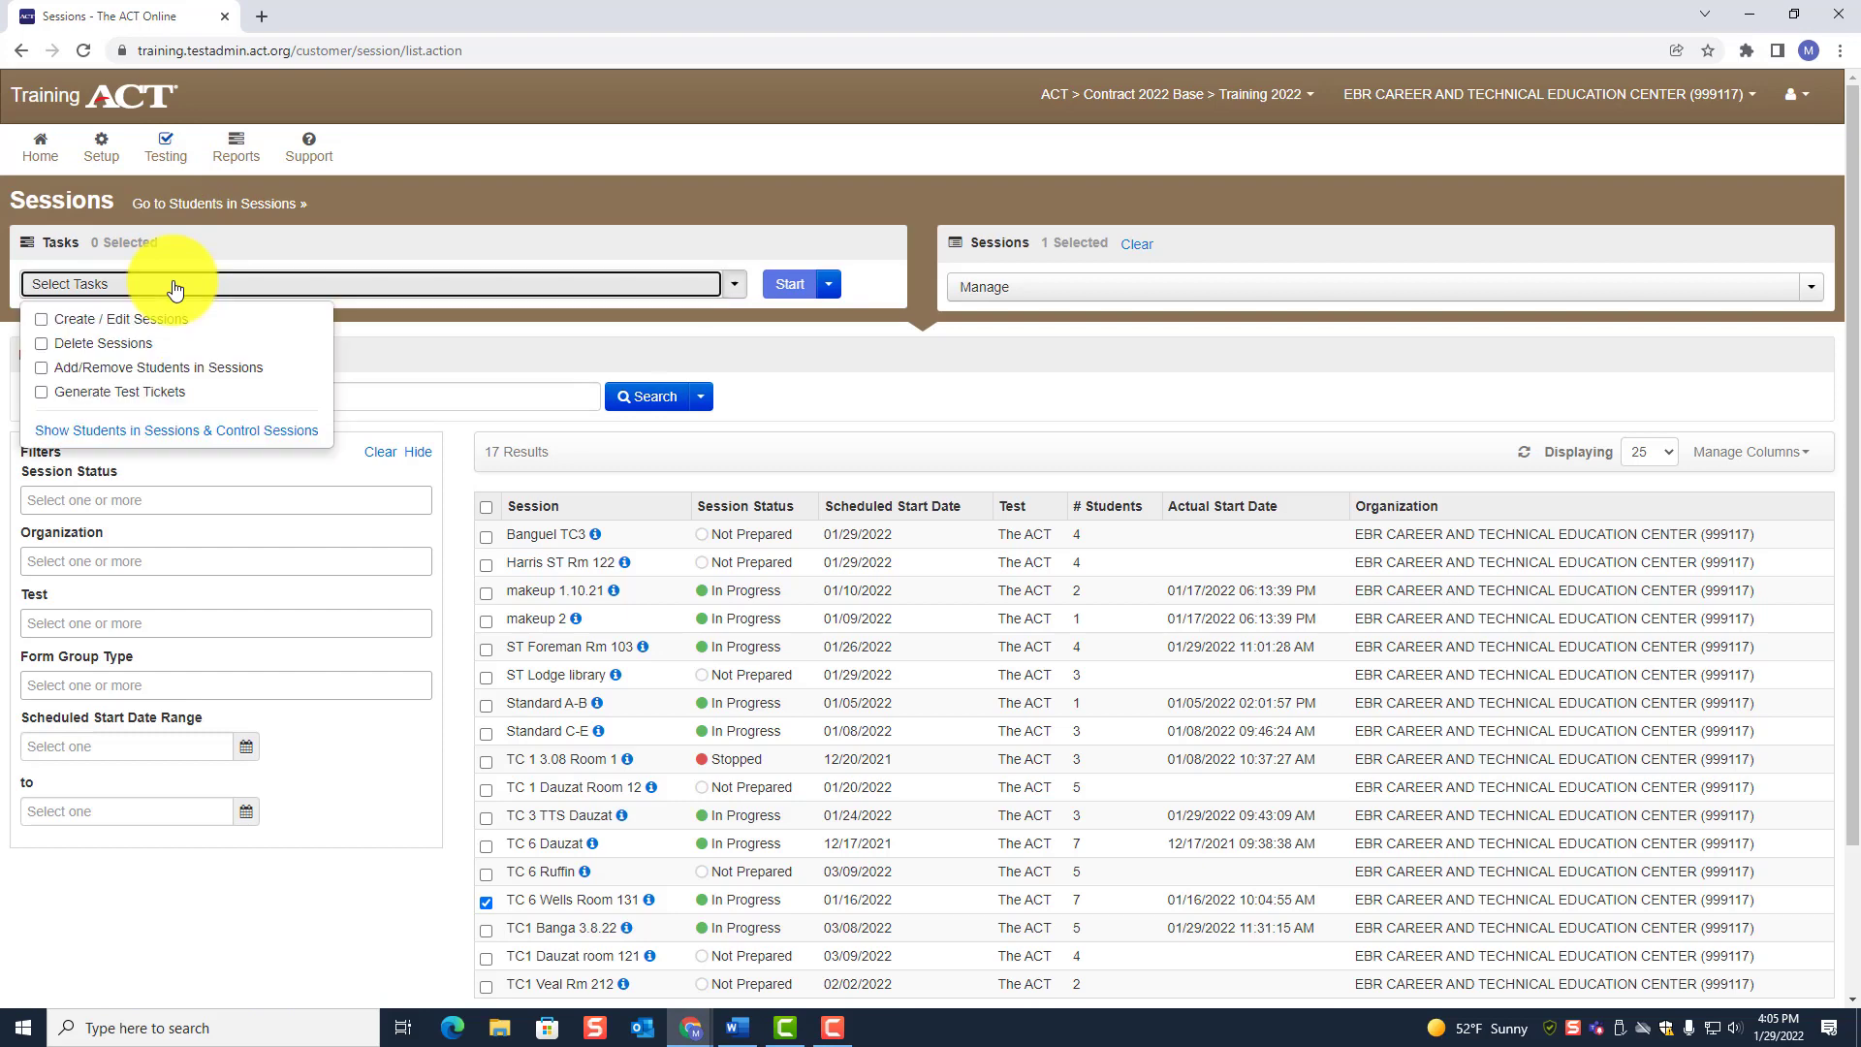
{"action": "left_click", "coordinate": [155, 431]}
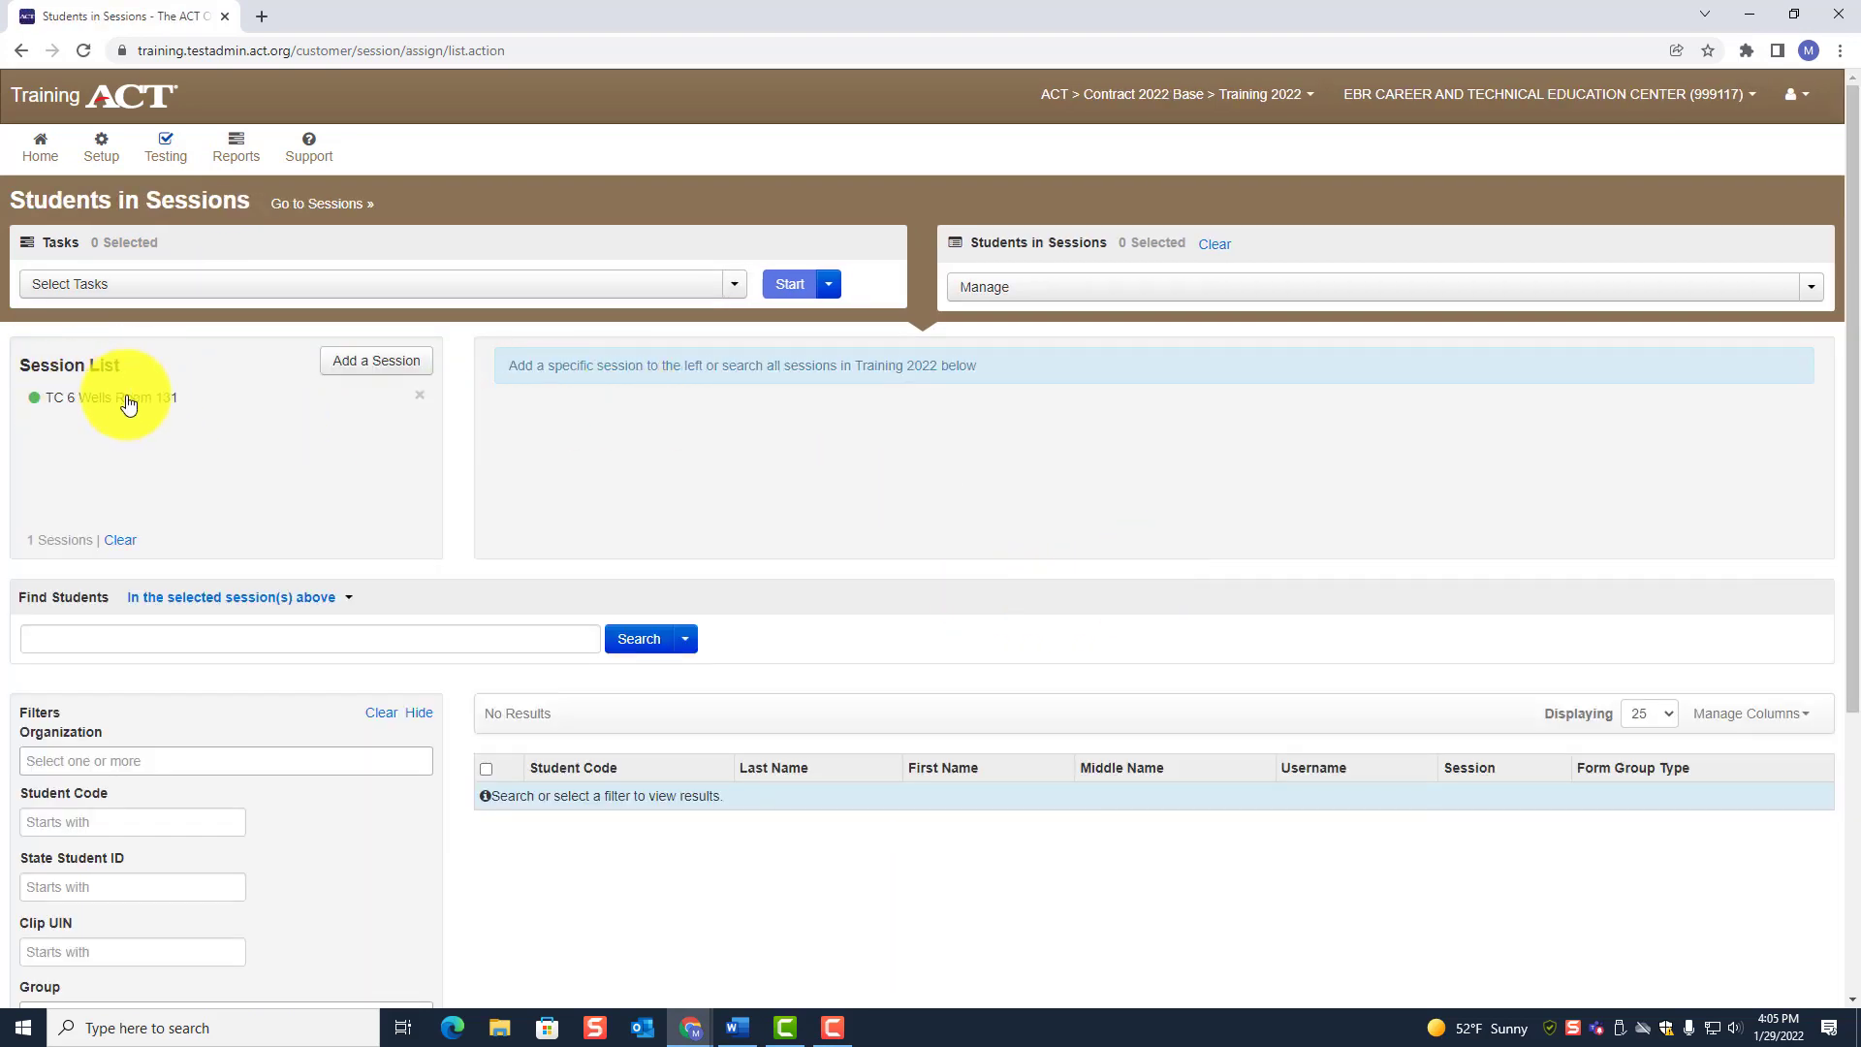
{"action": "left_click", "coordinate": [95, 405]}
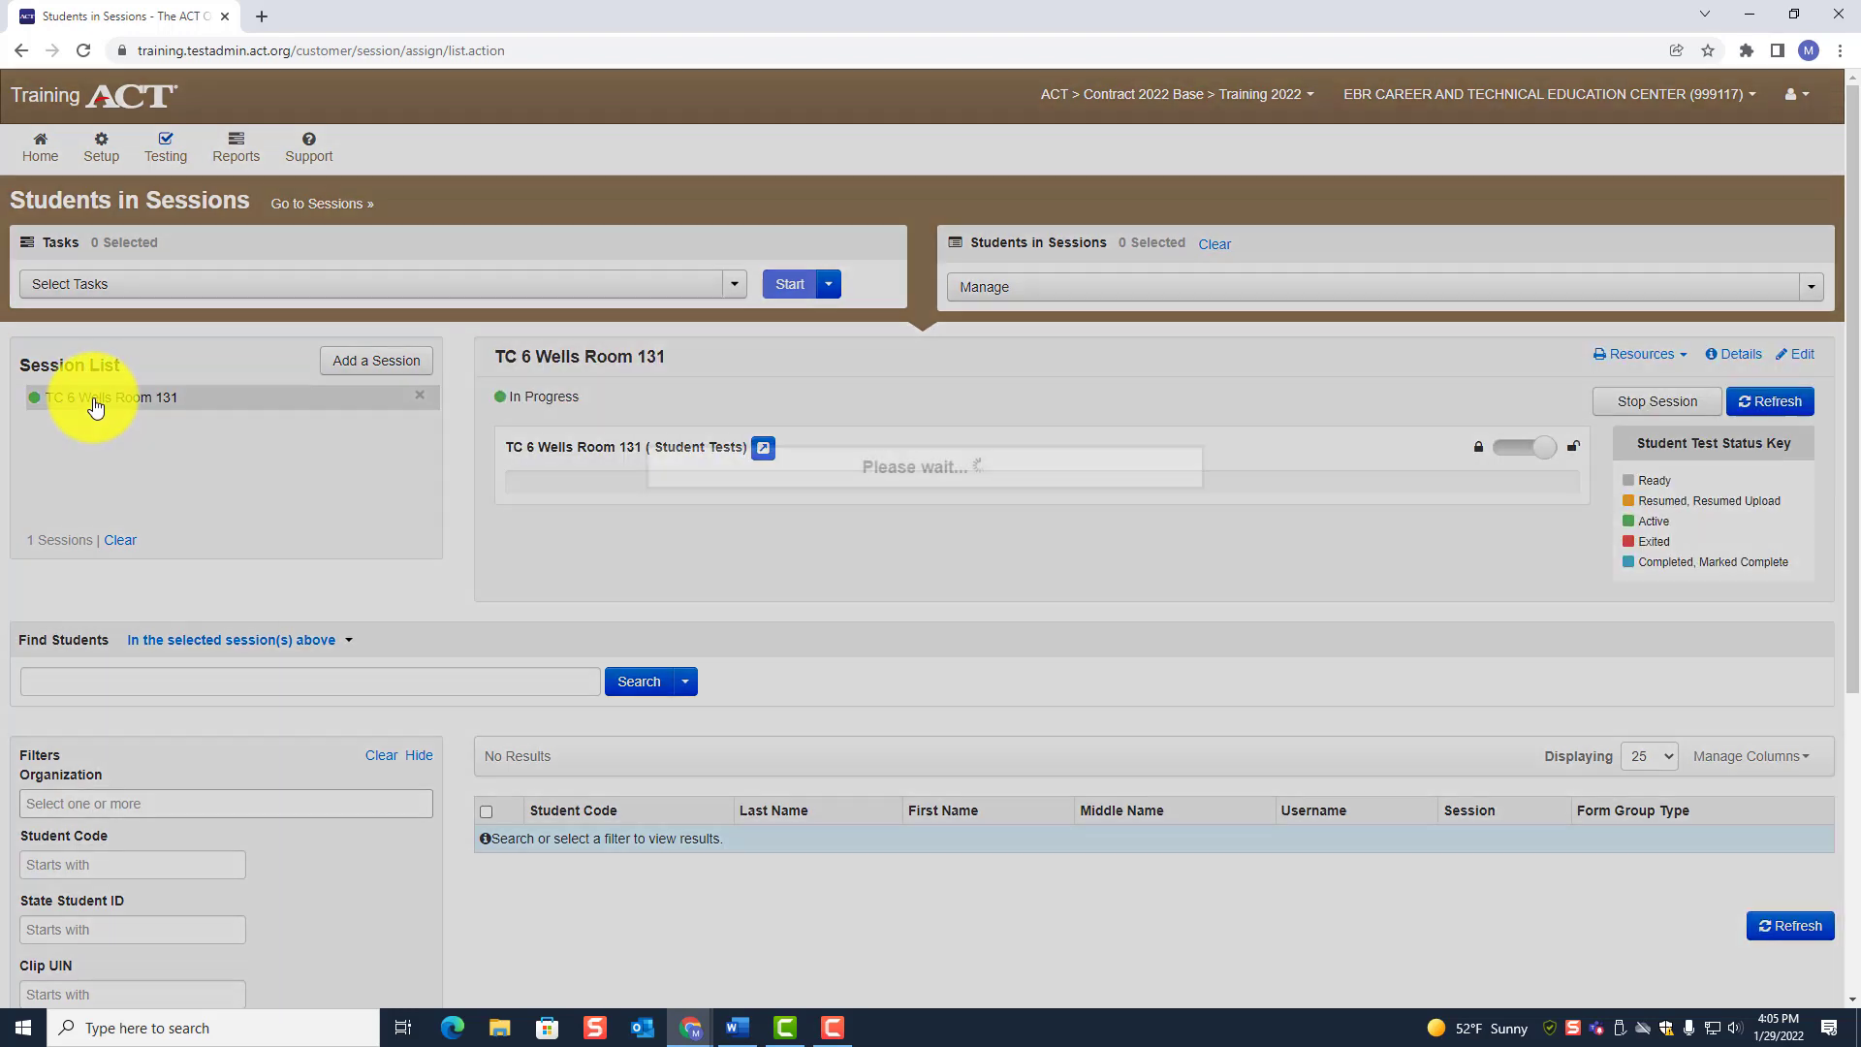
- Remove the three students whose test status is Ready from the TC 6 Wells Room 131 session and exit the task
{"action": "scroll", "coordinate": [1149, 576], "scroll_direction": "down", "scroll_amount": 3}
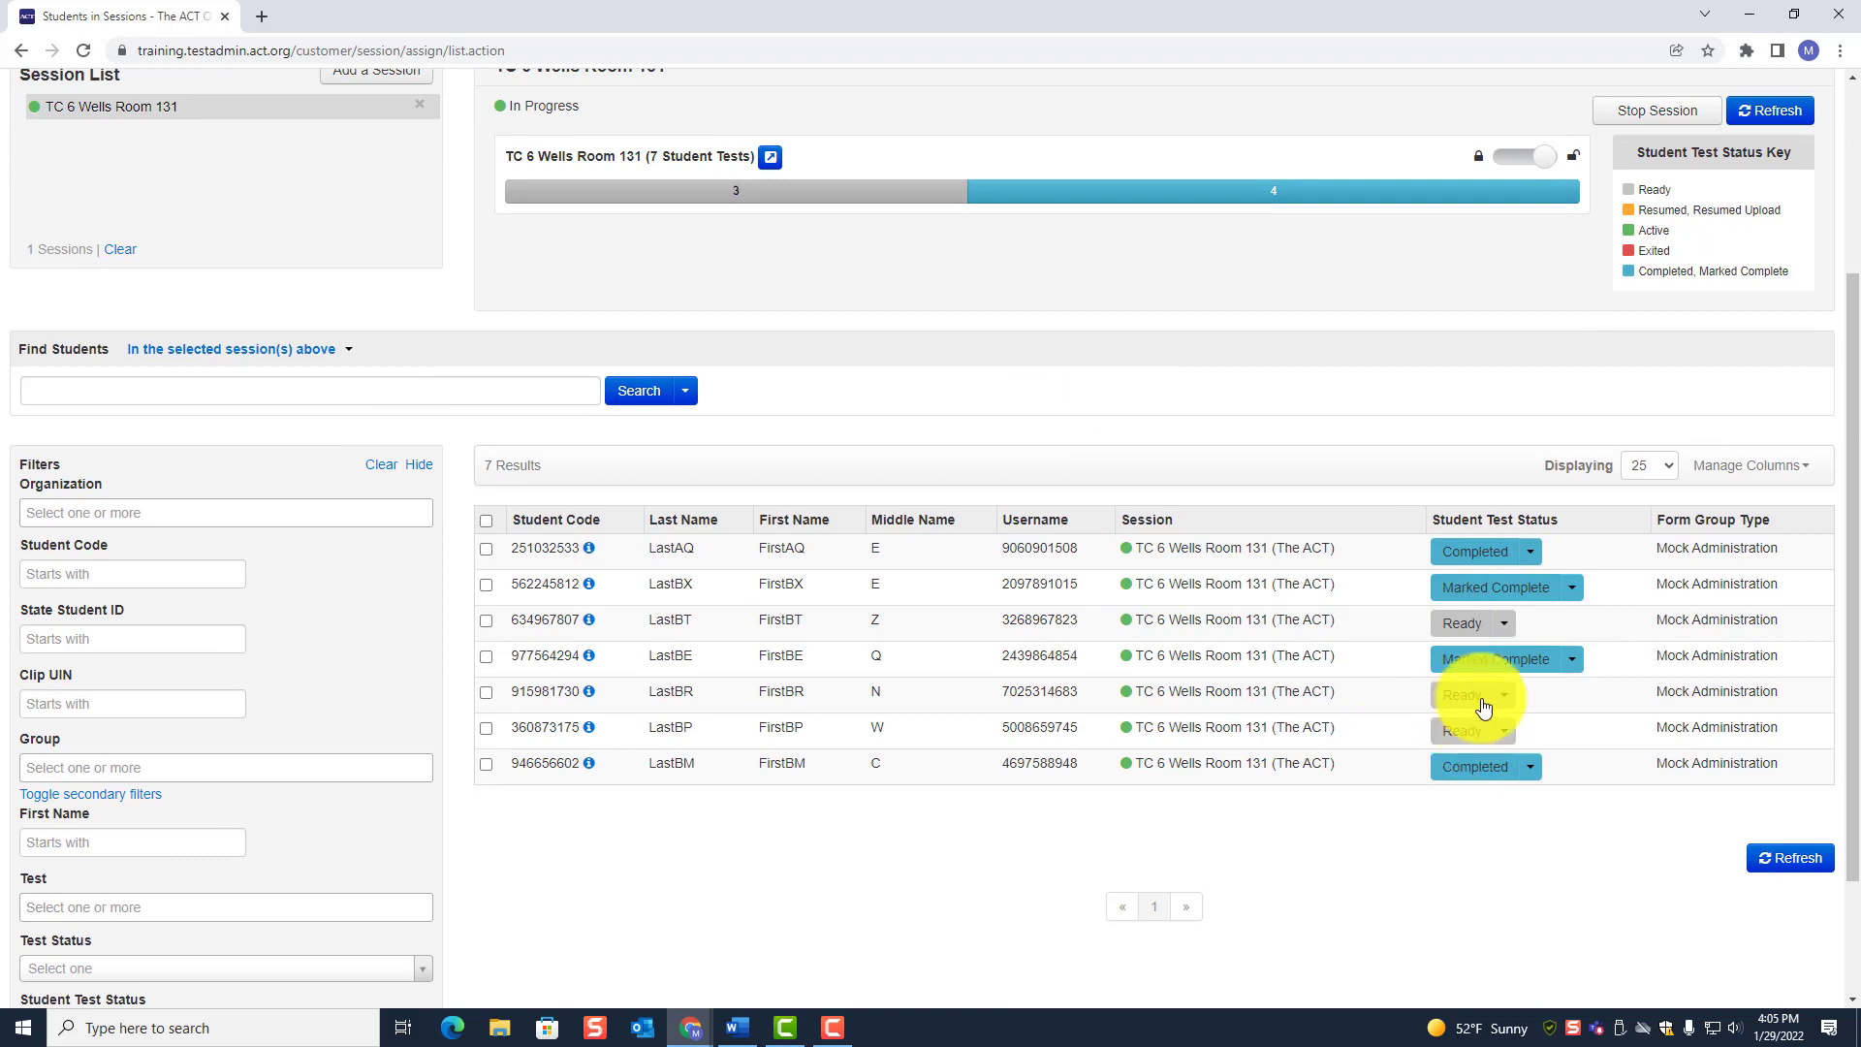
{"action": "left_click", "coordinate": [487, 622]}
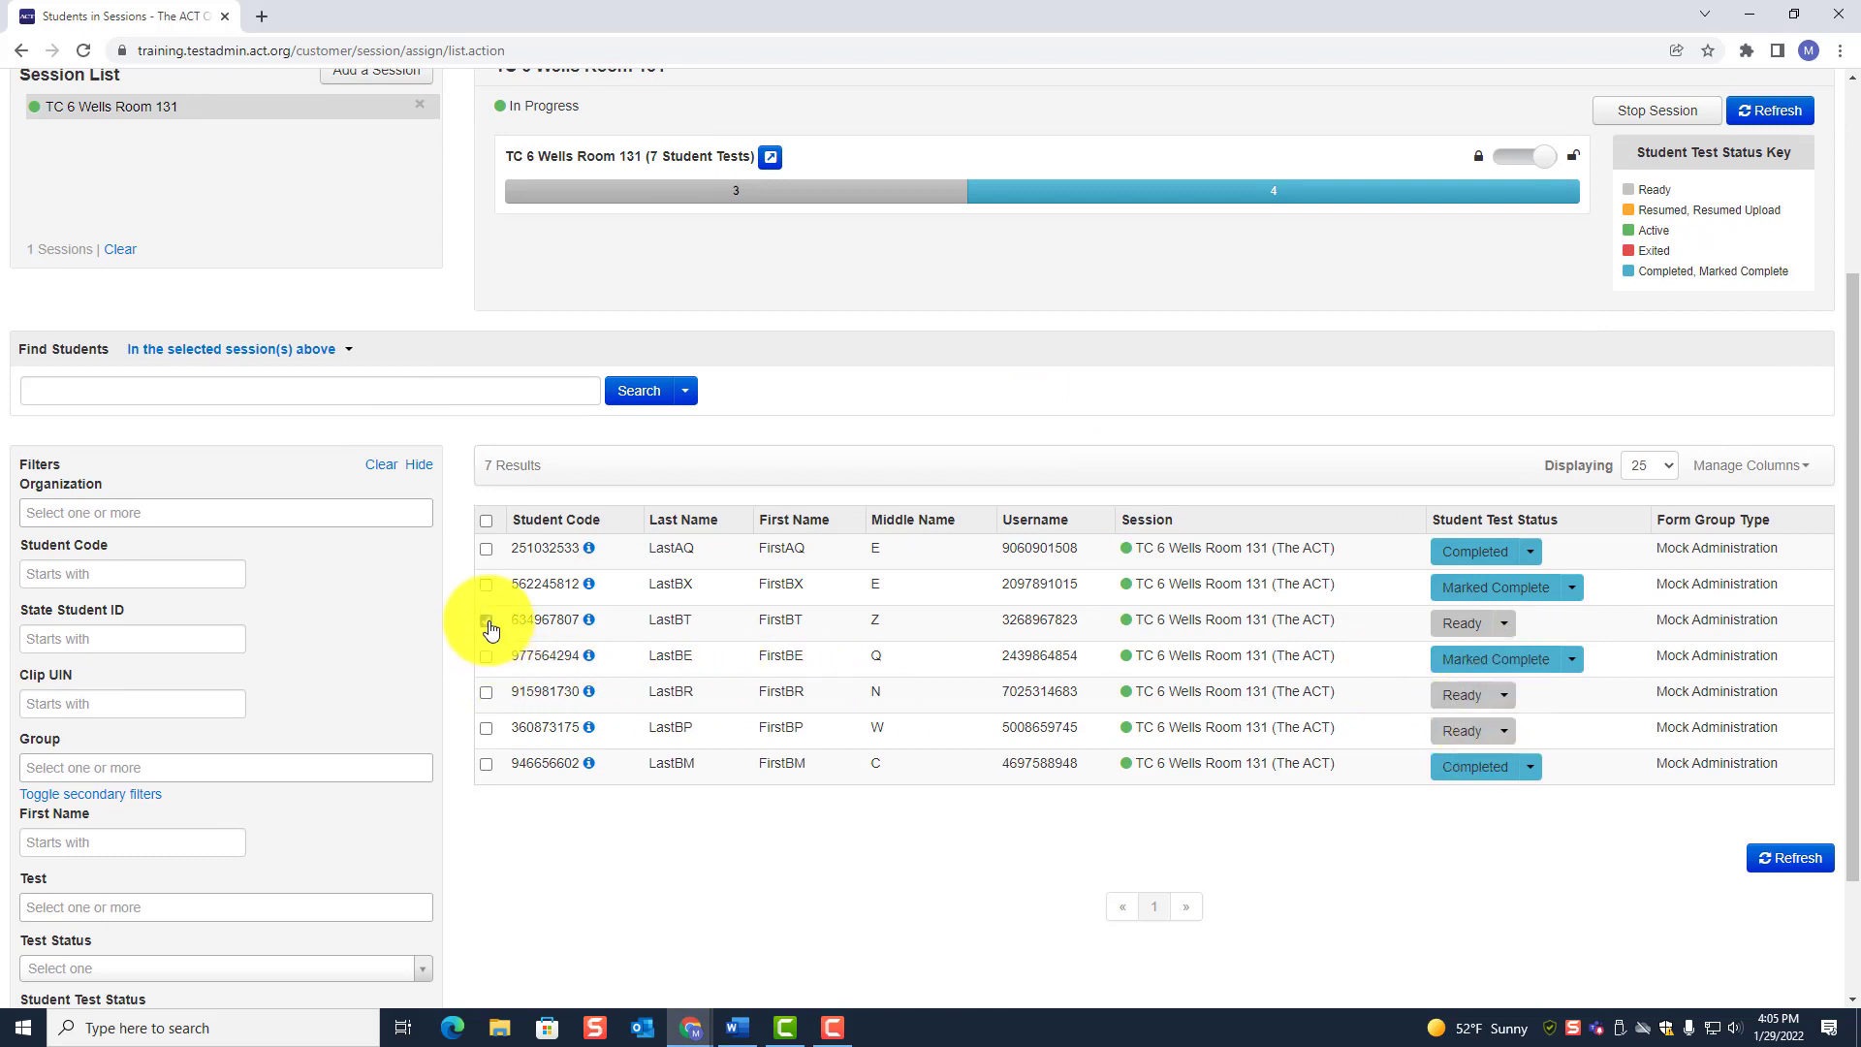
{"action": "left_click", "coordinate": [487, 694]}
{"action": "left_click", "coordinate": [486, 729]}
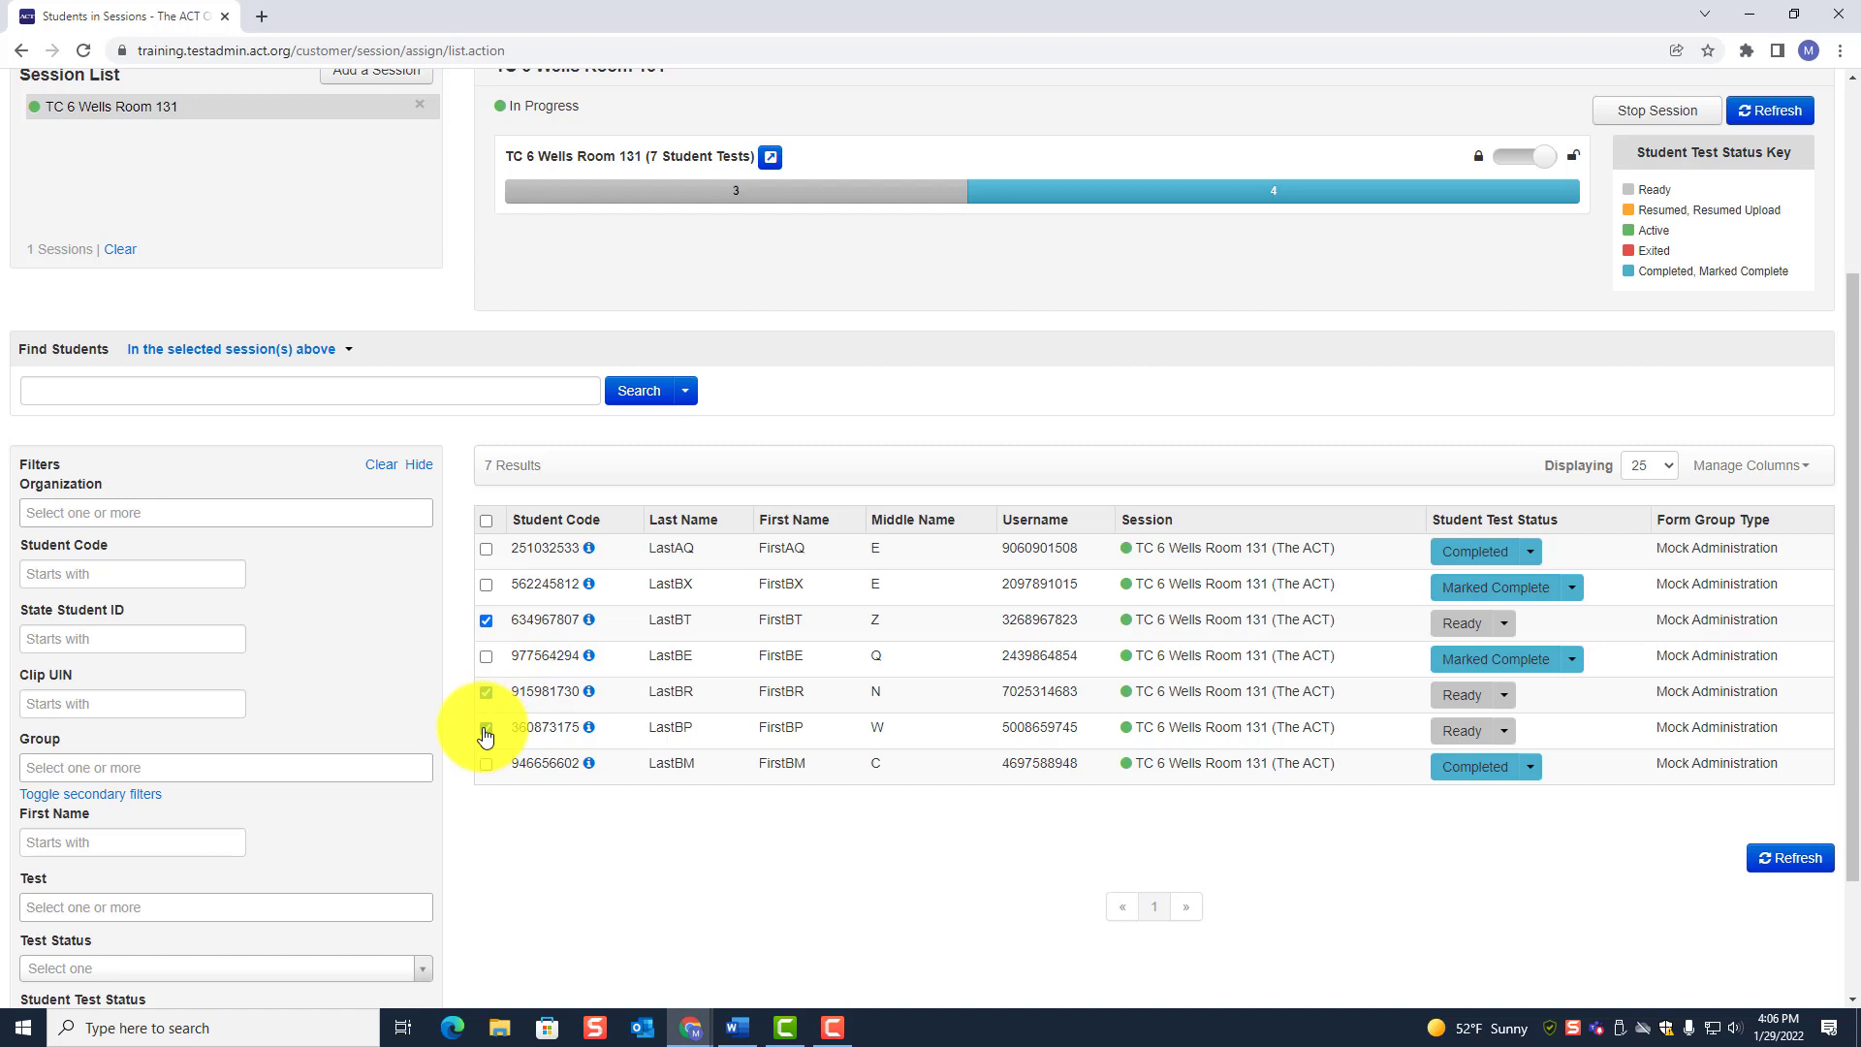
{"action": "scroll", "coordinate": [485, 737], "scroll_direction": "up", "scroll_amount": 3}
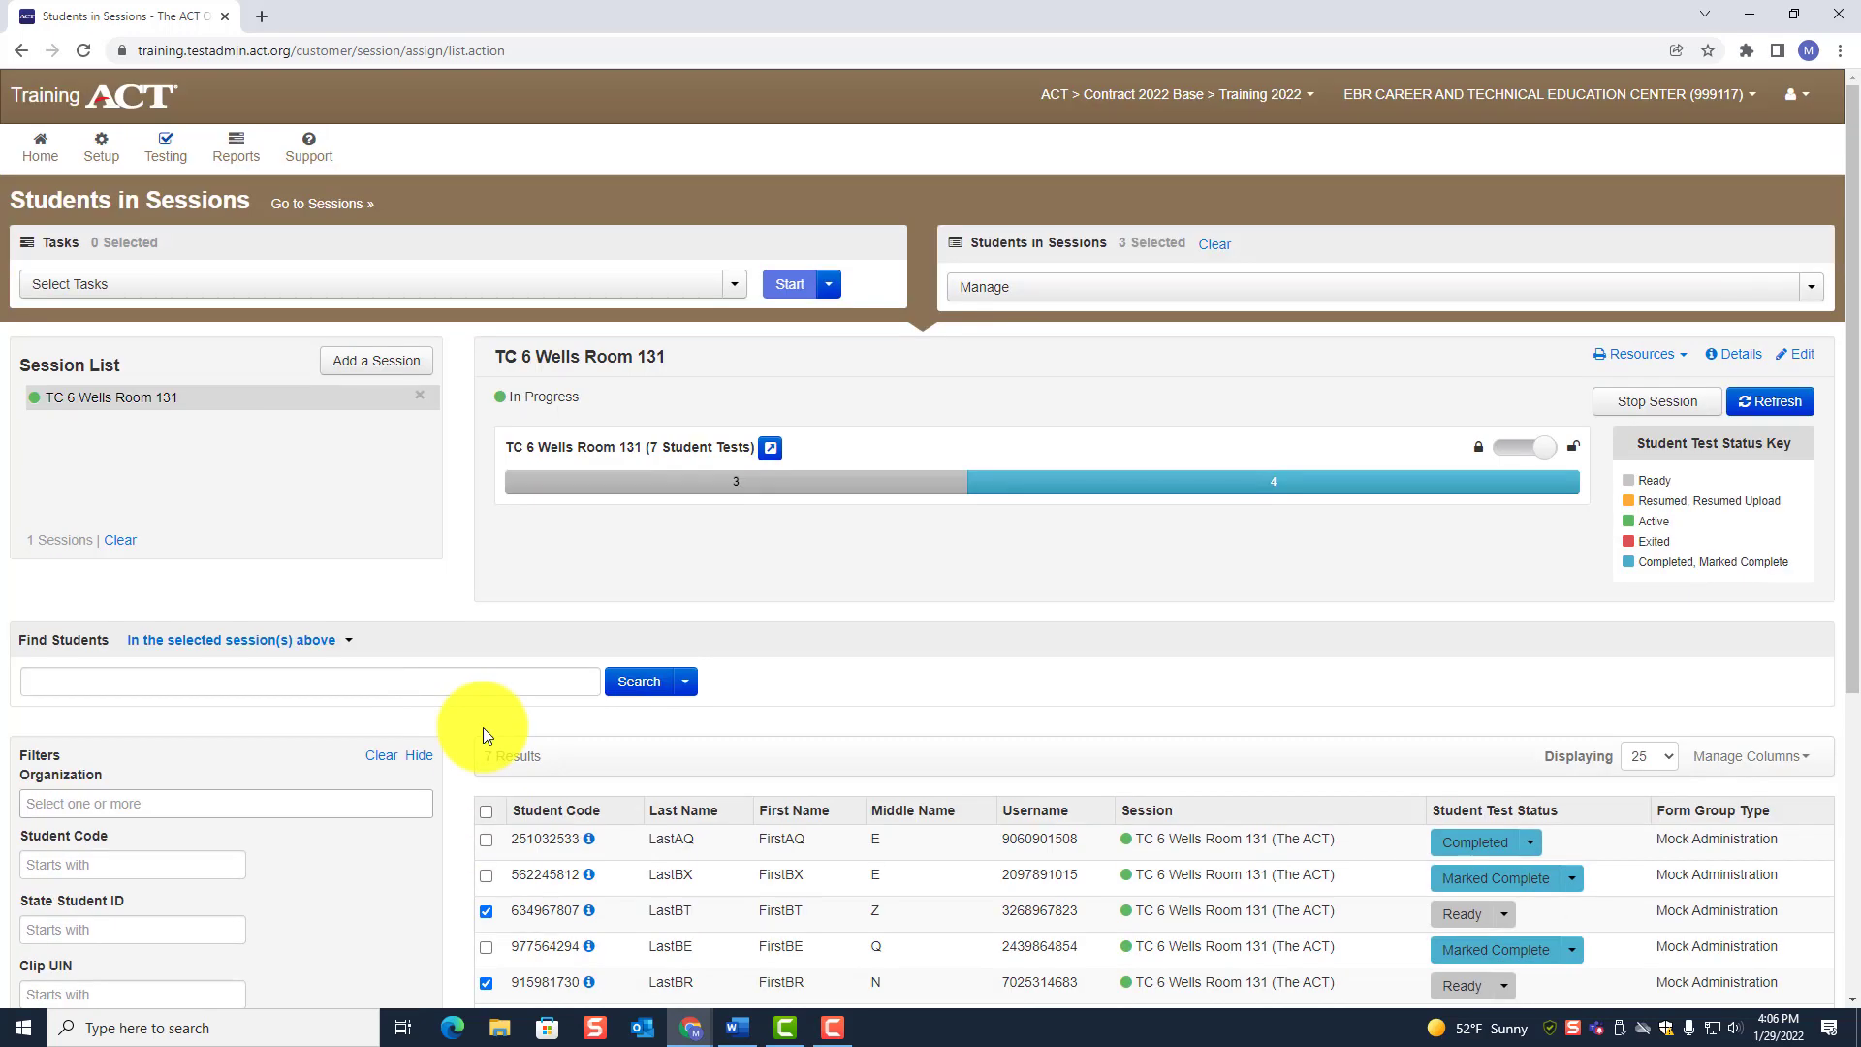
{"action": "left_click", "coordinate": [193, 294]}
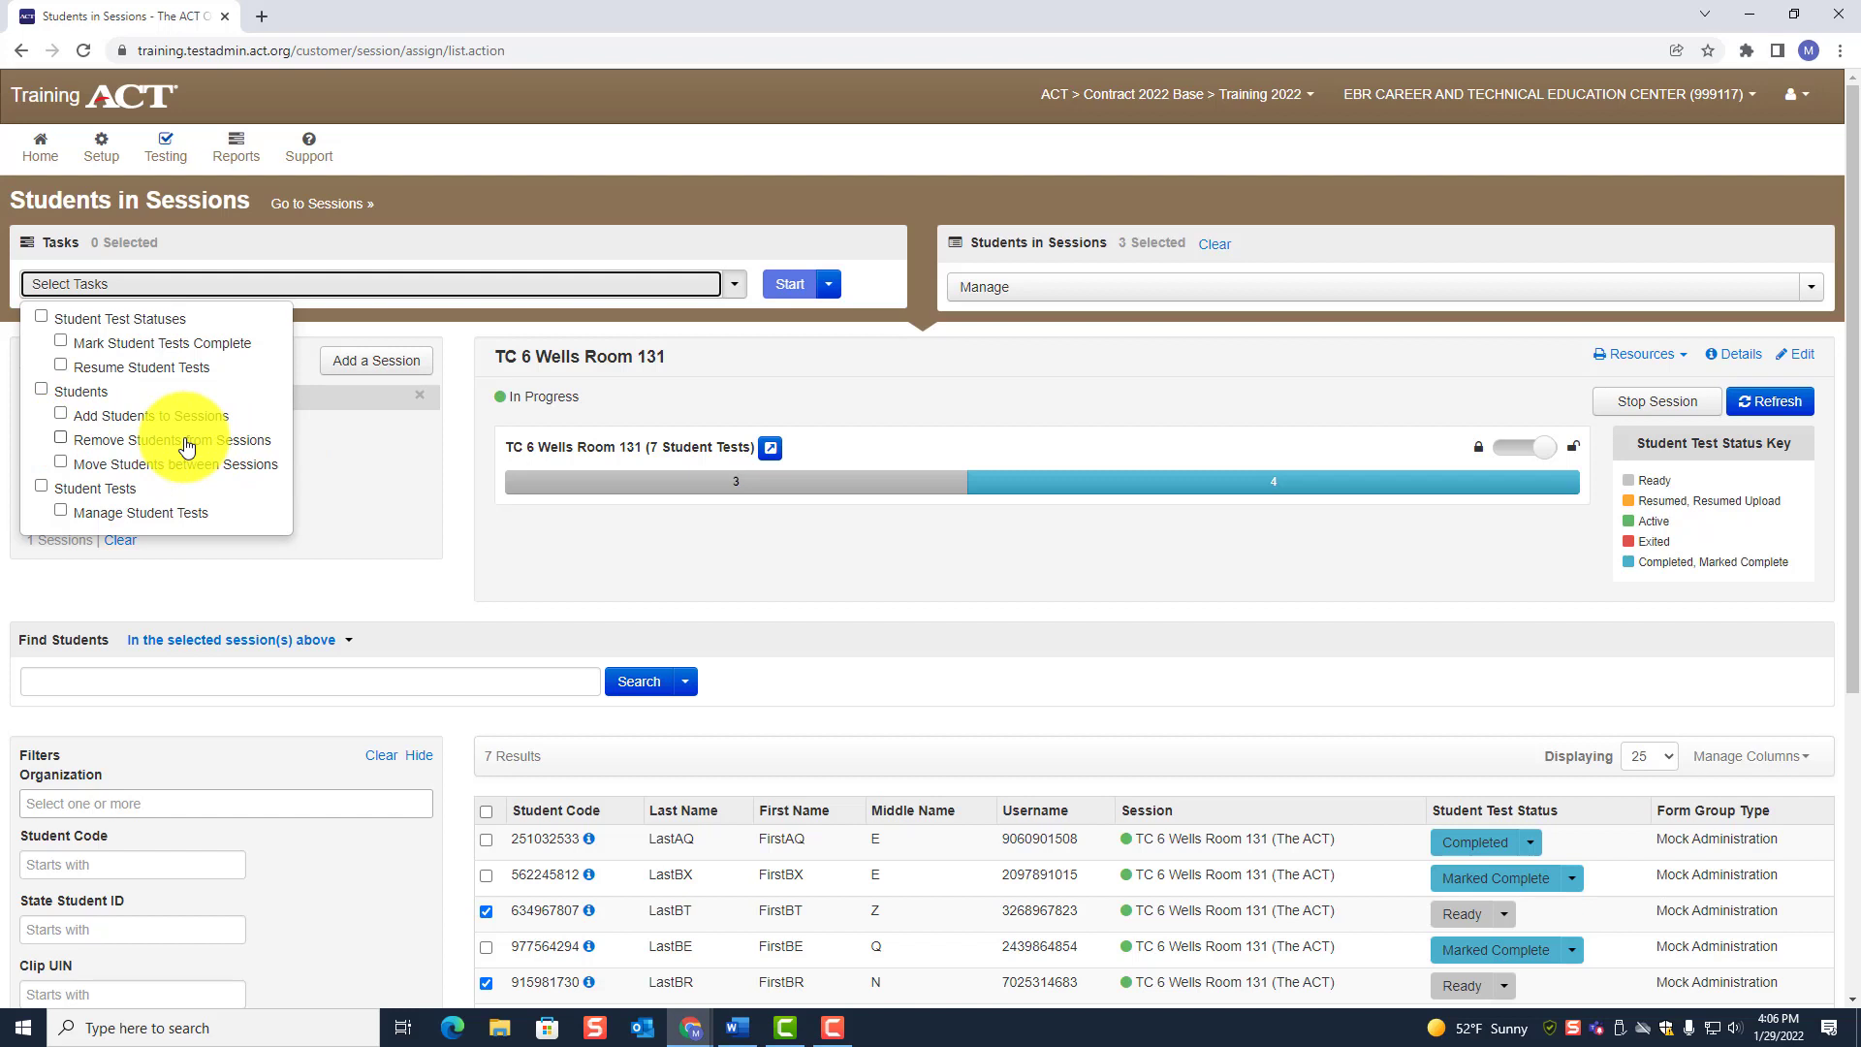
{"action": "left_click", "coordinate": [64, 442]}
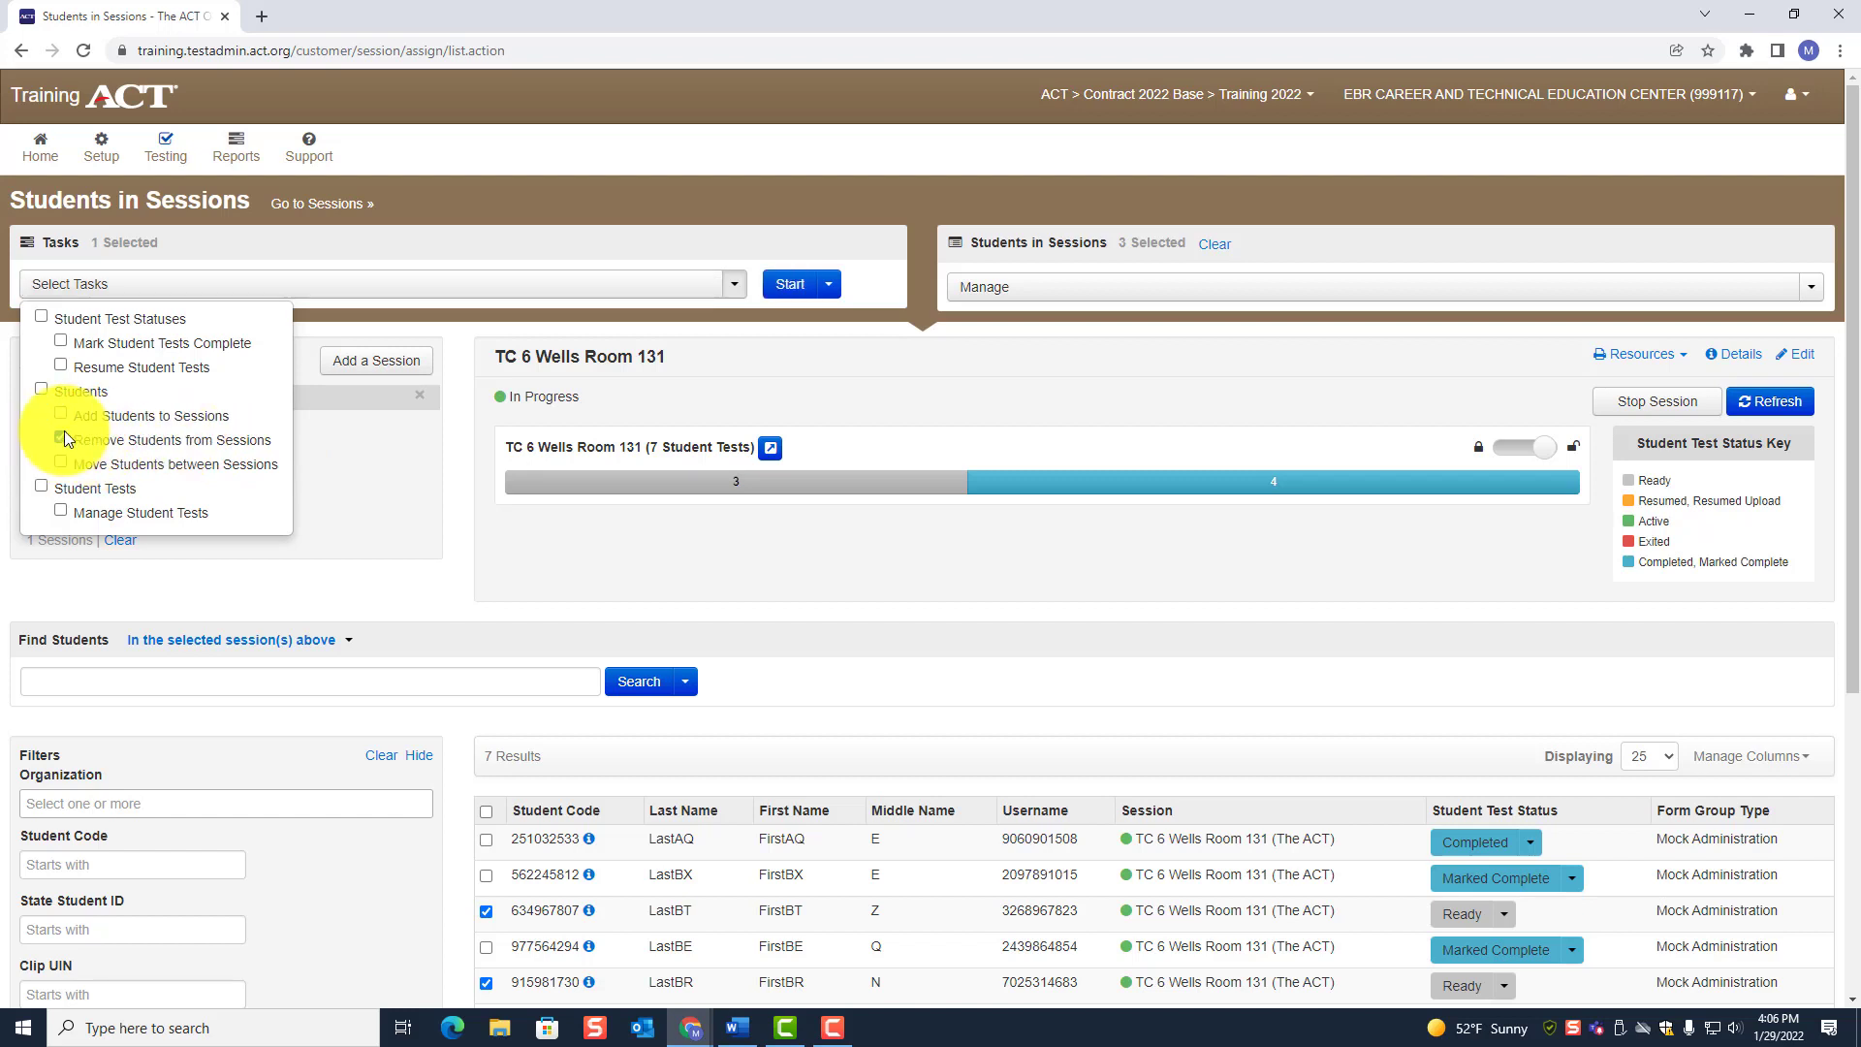
{"action": "left_click", "coordinate": [783, 285]}
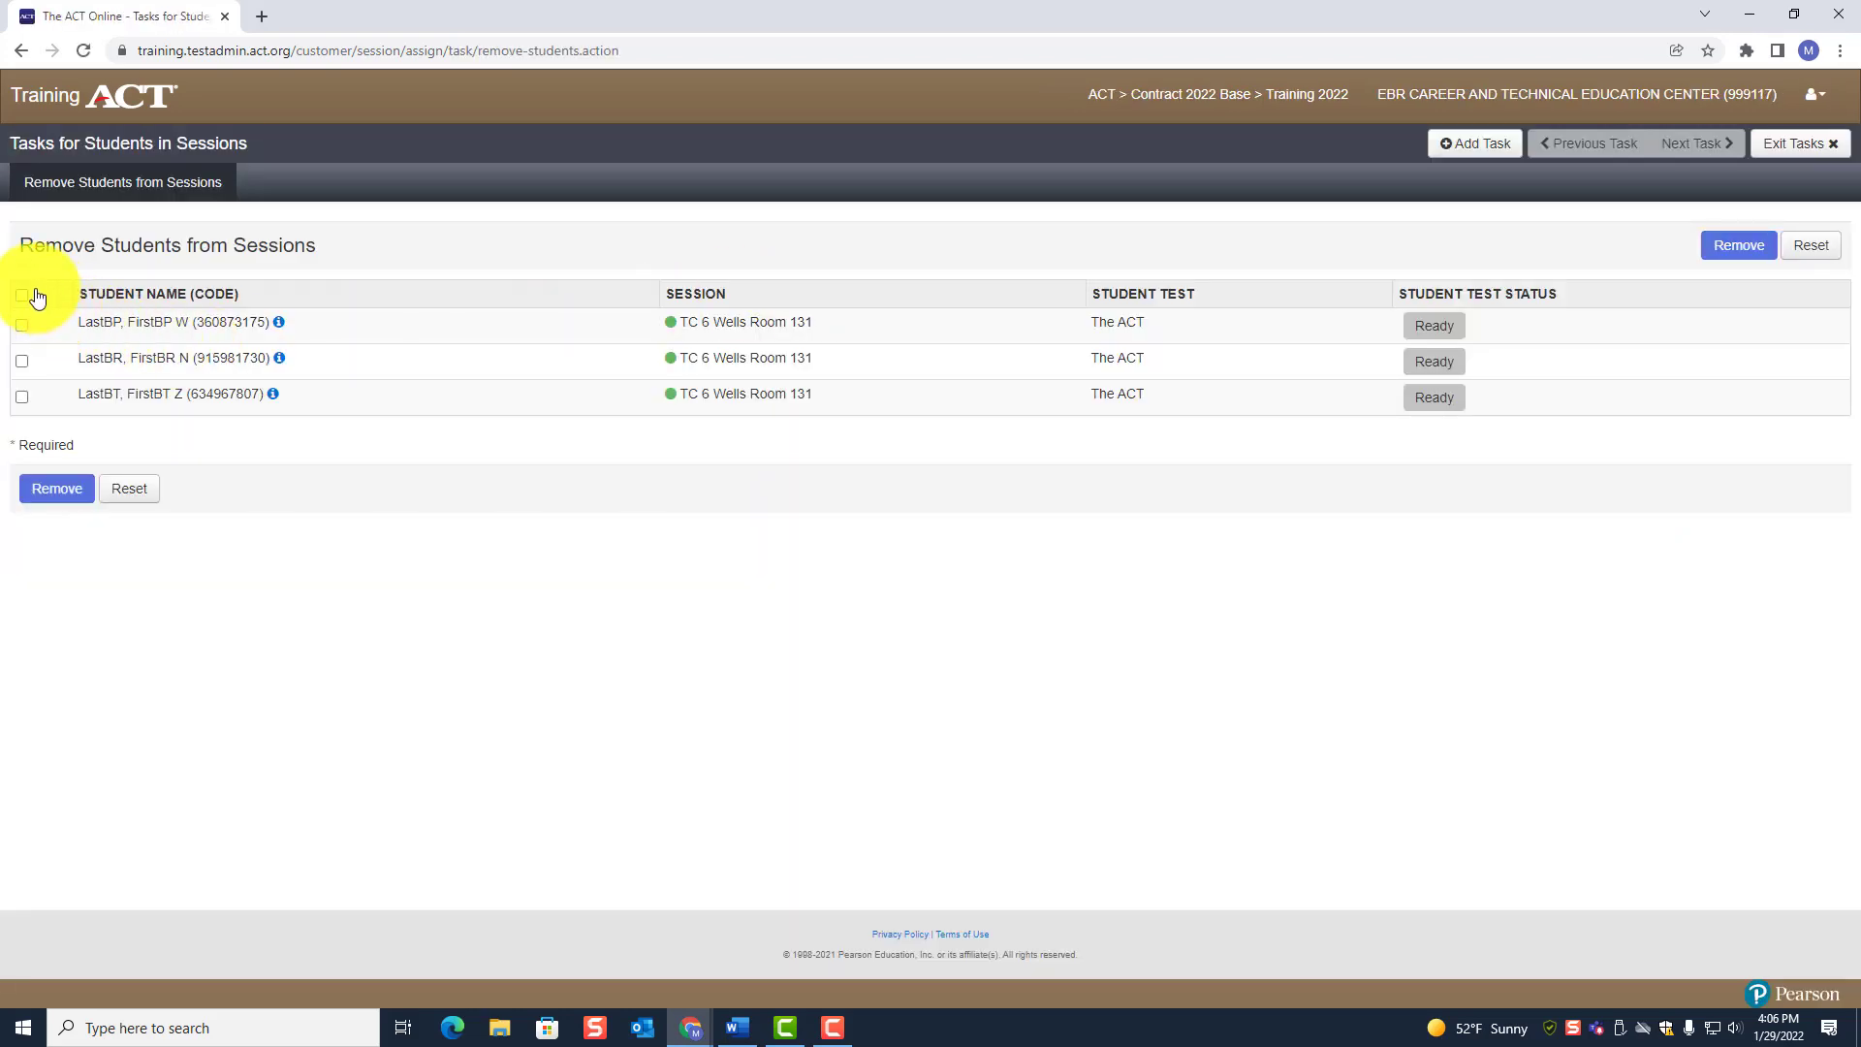
{"action": "left_click", "coordinate": [35, 293]}
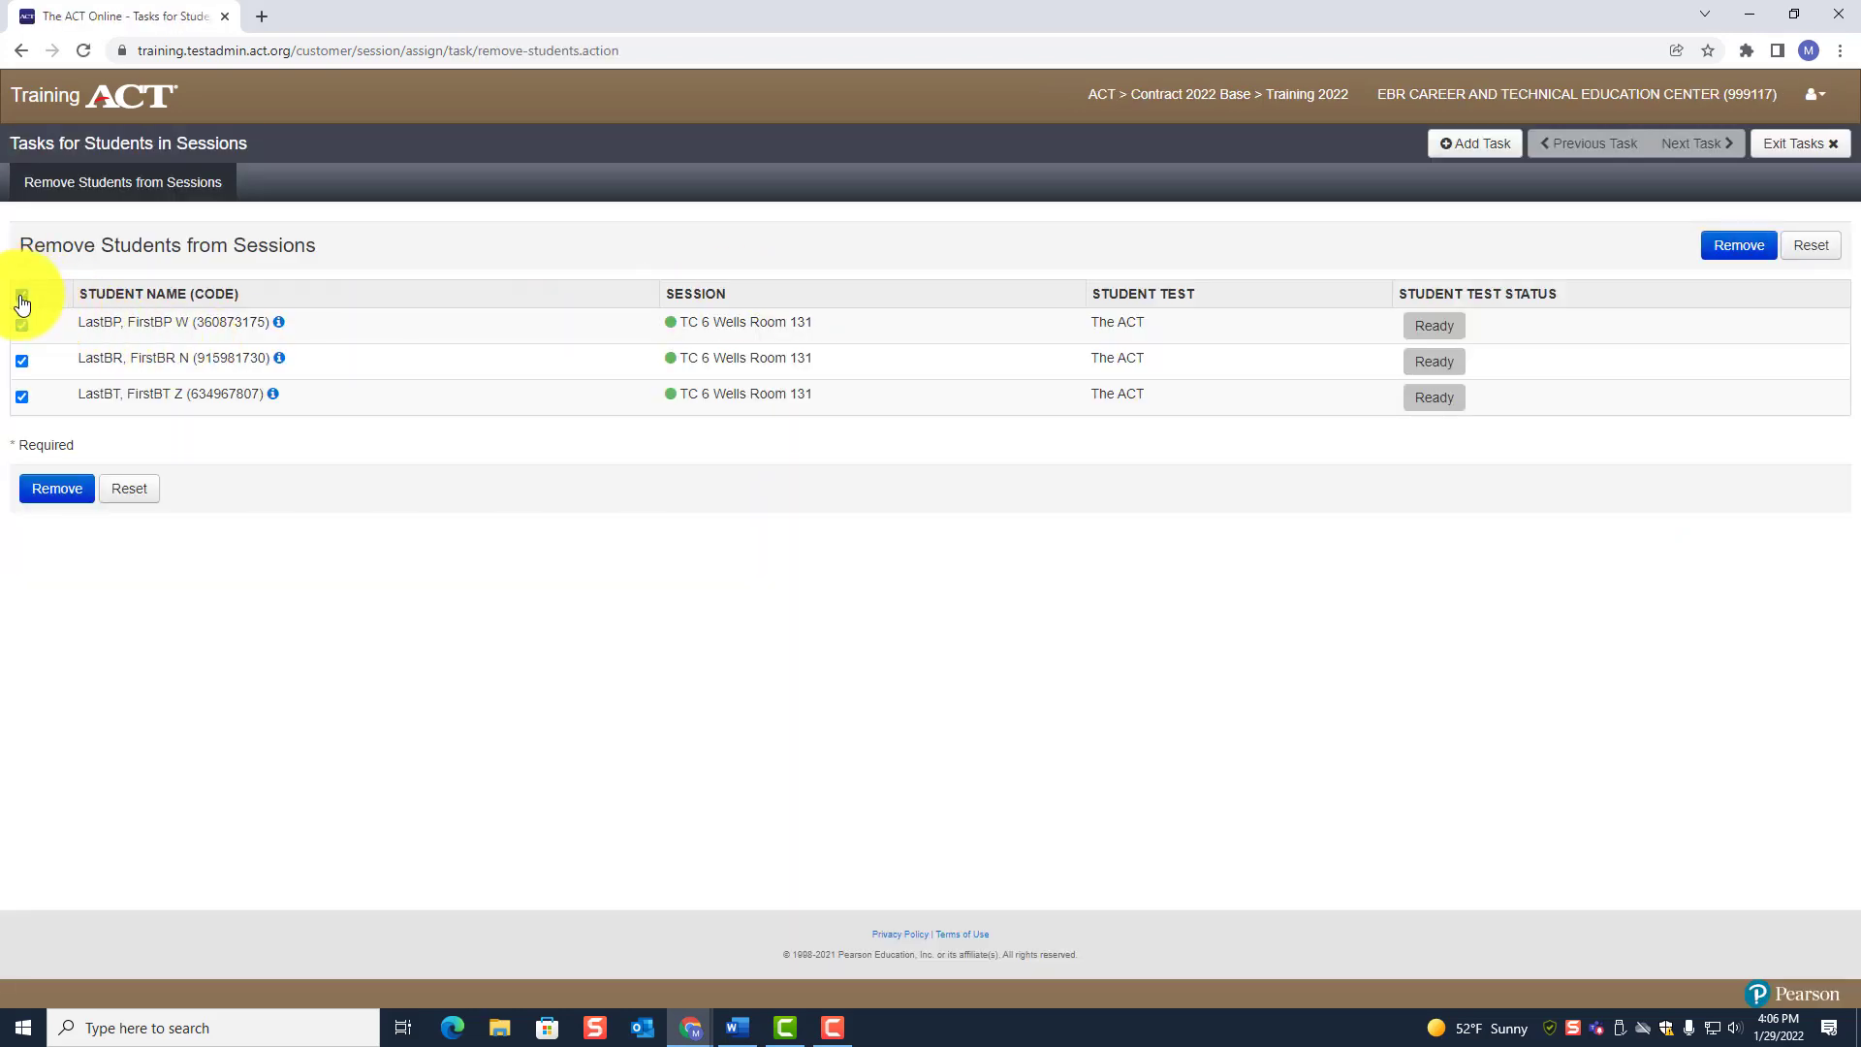
{"action": "left_click", "coordinate": [58, 496]}
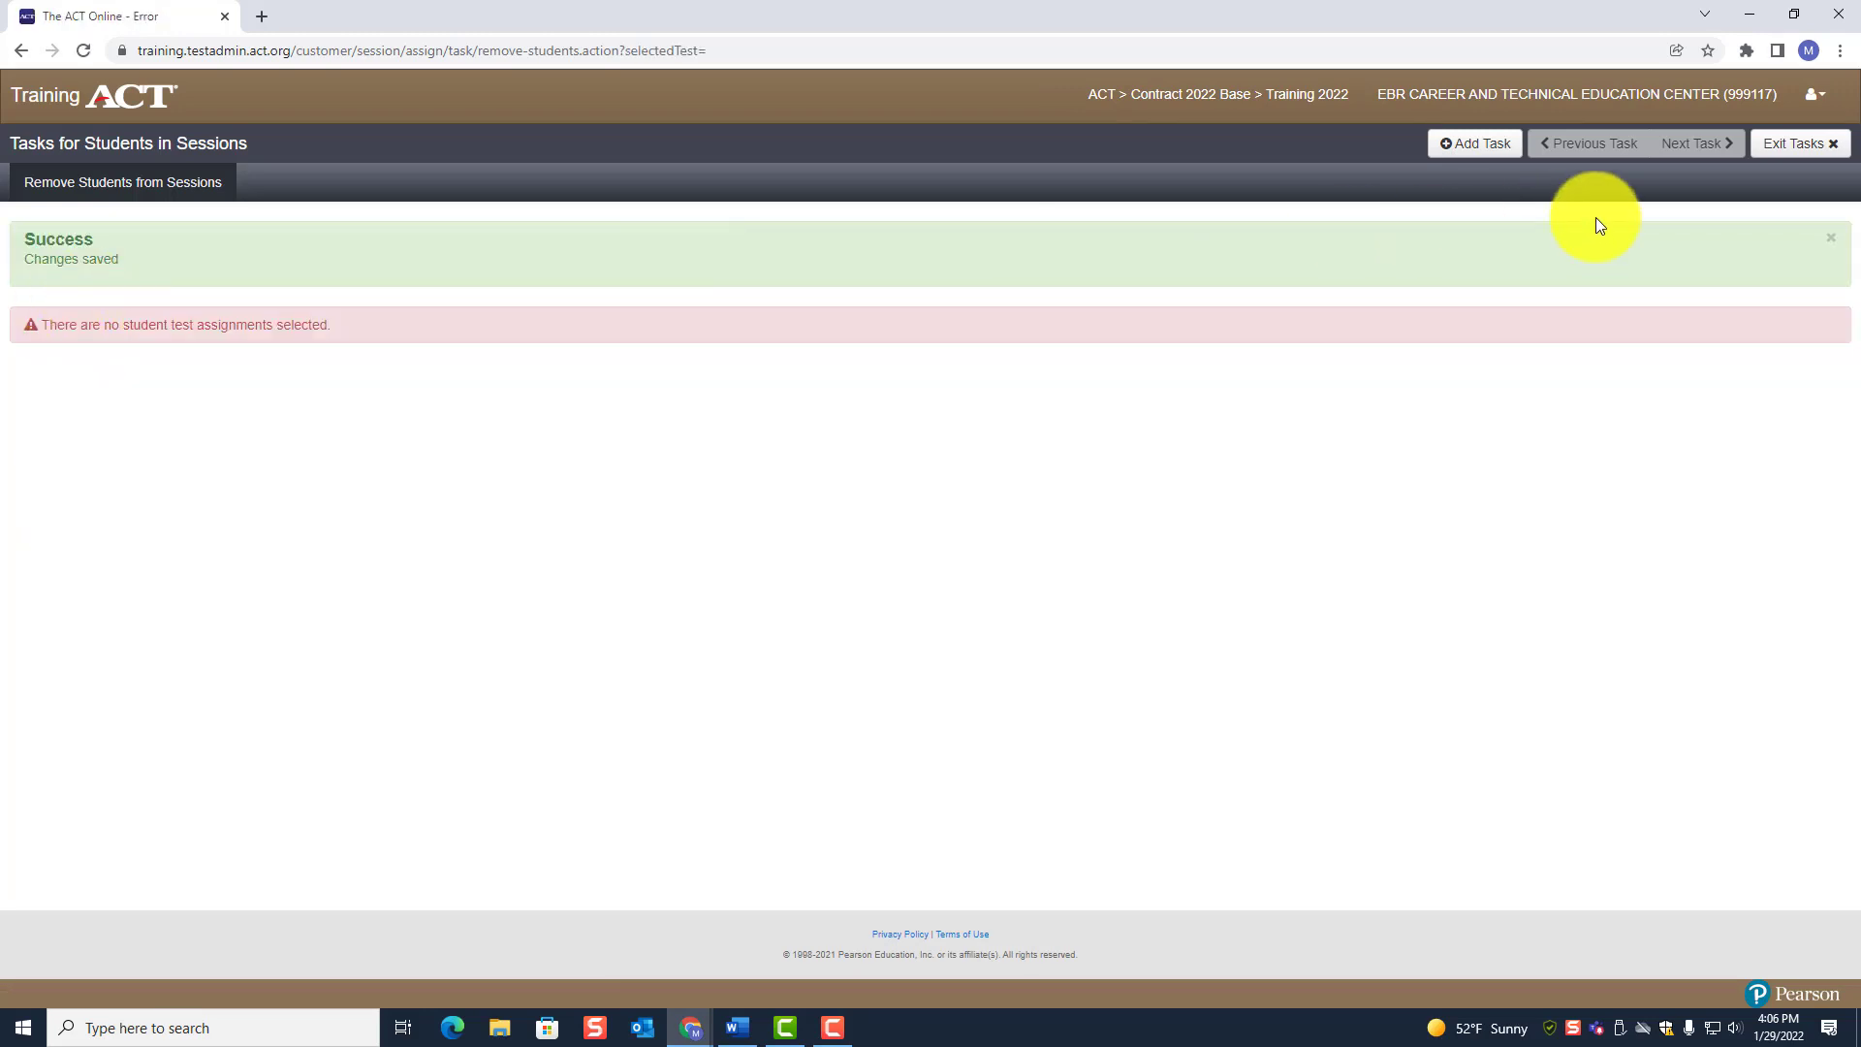
{"action": "left_click", "coordinate": [1795, 147]}
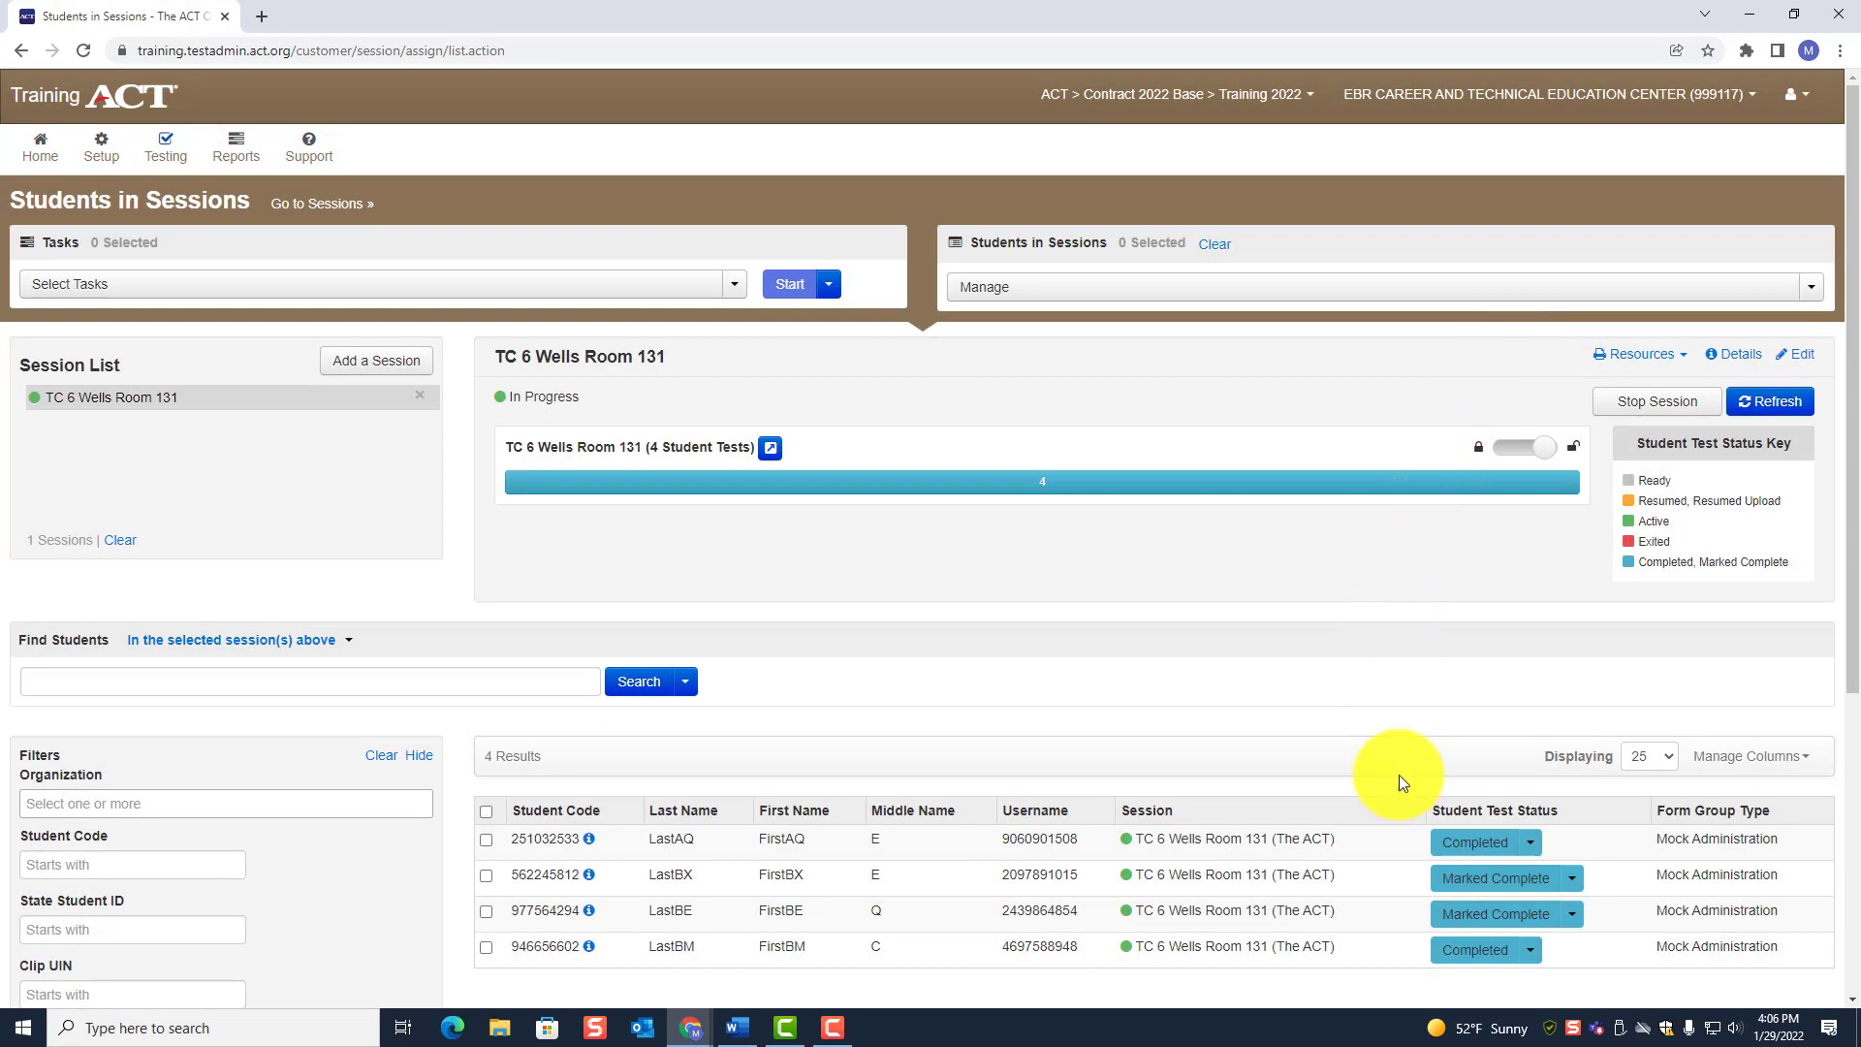
- From the Sessions list, reopen the students and controls of the TC 6 Wells Room 131 session
{"action": "scroll", "coordinate": [1479, 694], "scroll_direction": "down", "scroll_amount": 2}
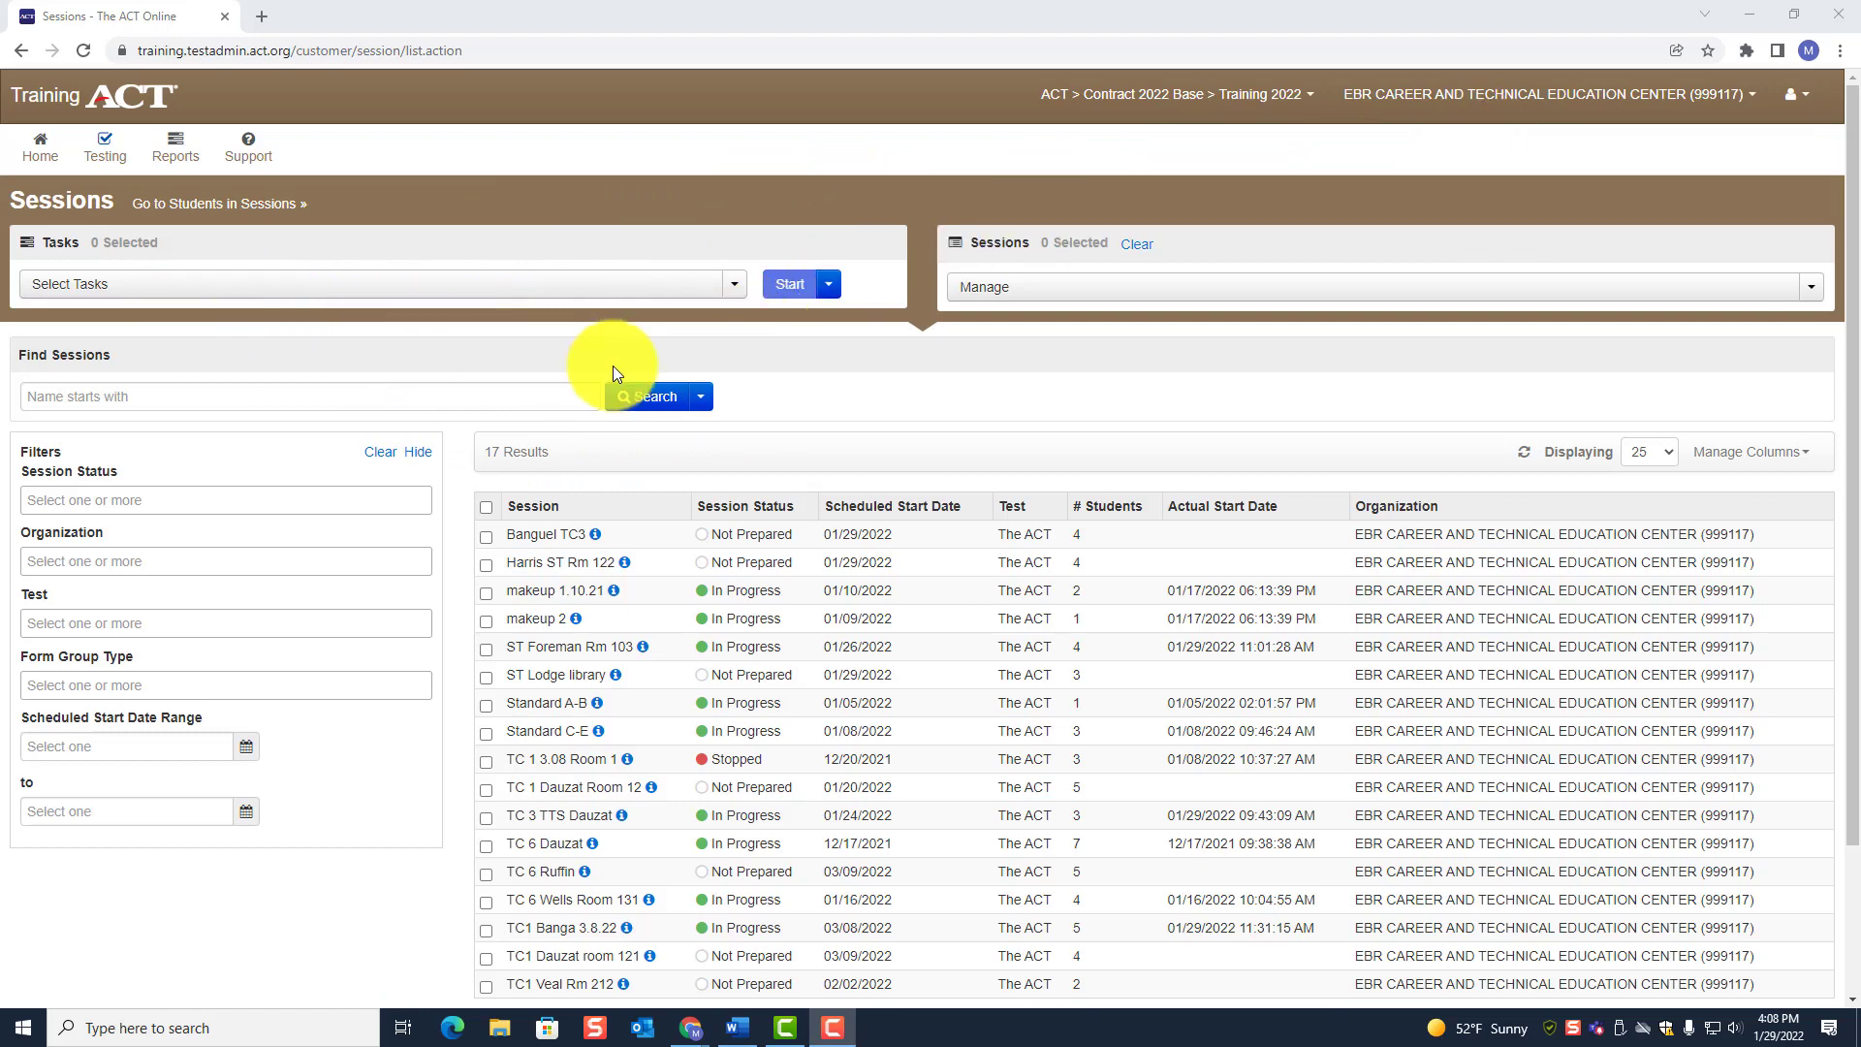
{"action": "scroll", "coordinate": [613, 365], "scroll_direction": "down", "scroll_amount": 2}
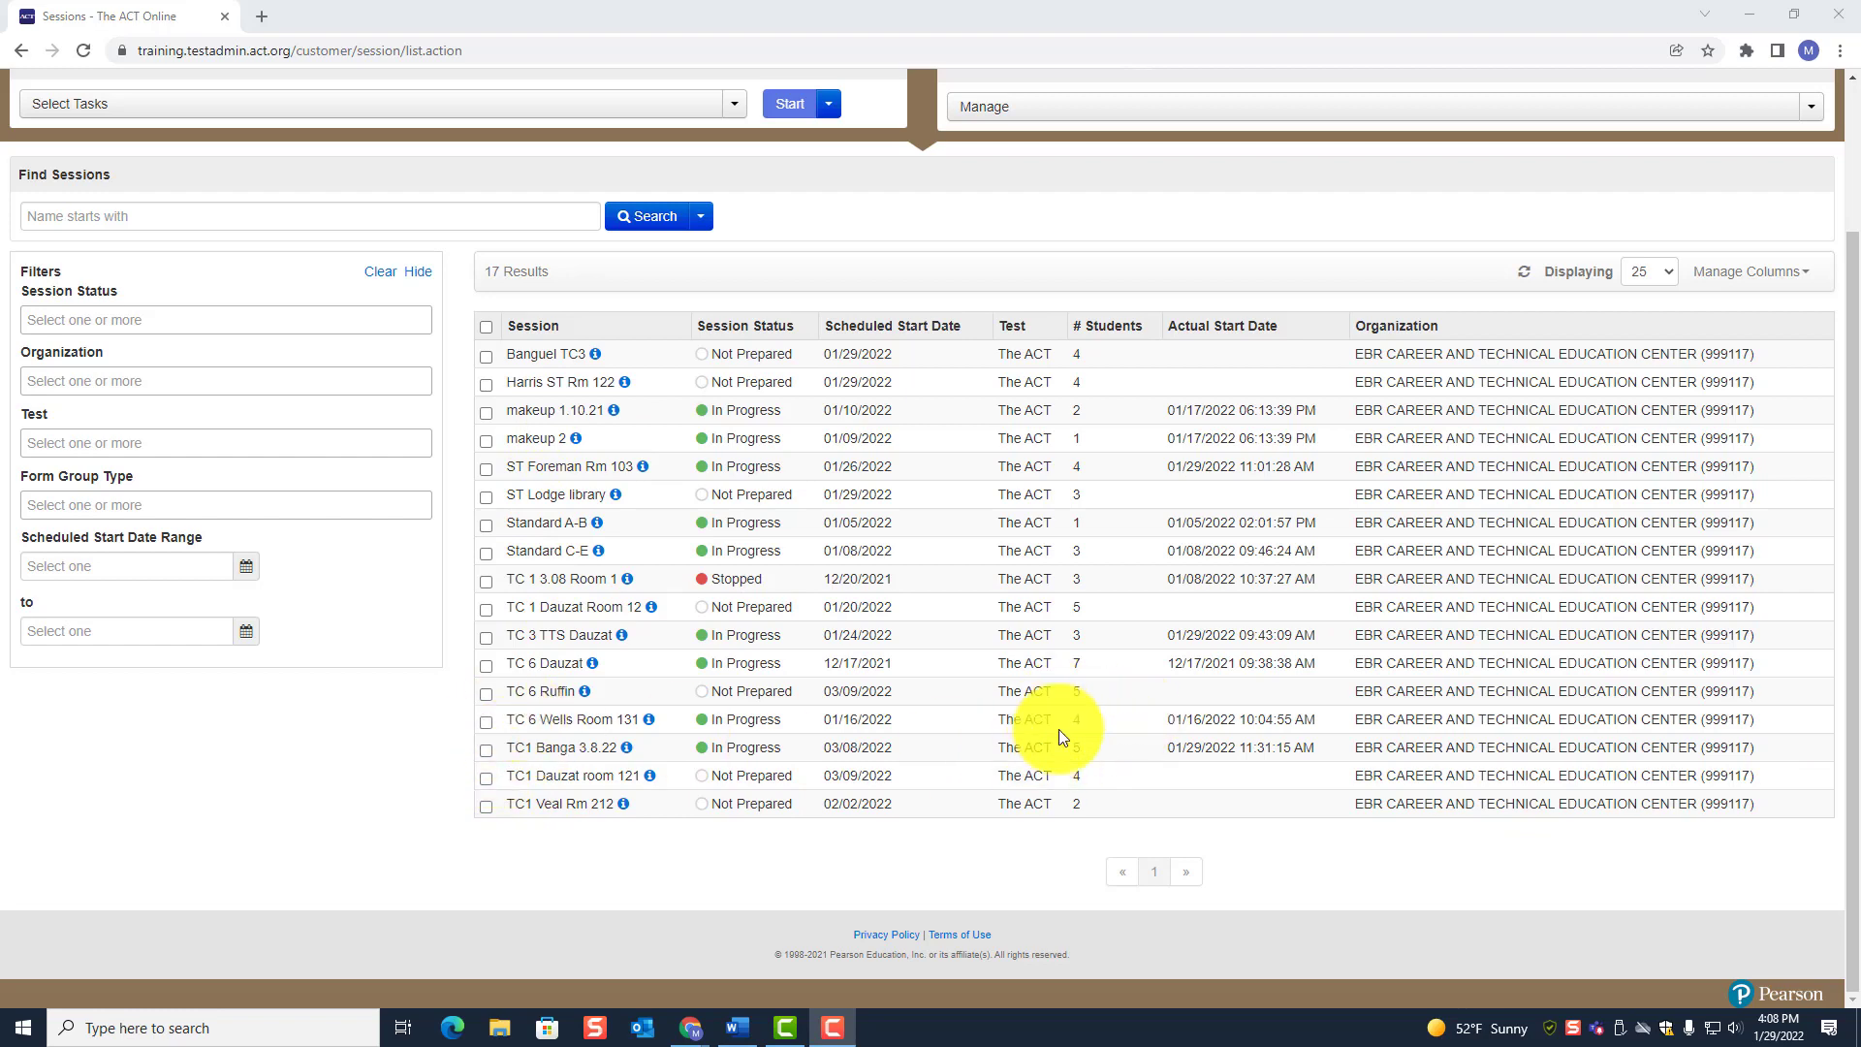
{"action": "left_click", "coordinate": [486, 722]}
{"action": "scroll", "coordinate": [578, 729], "scroll_direction": "up", "scroll_amount": 2}
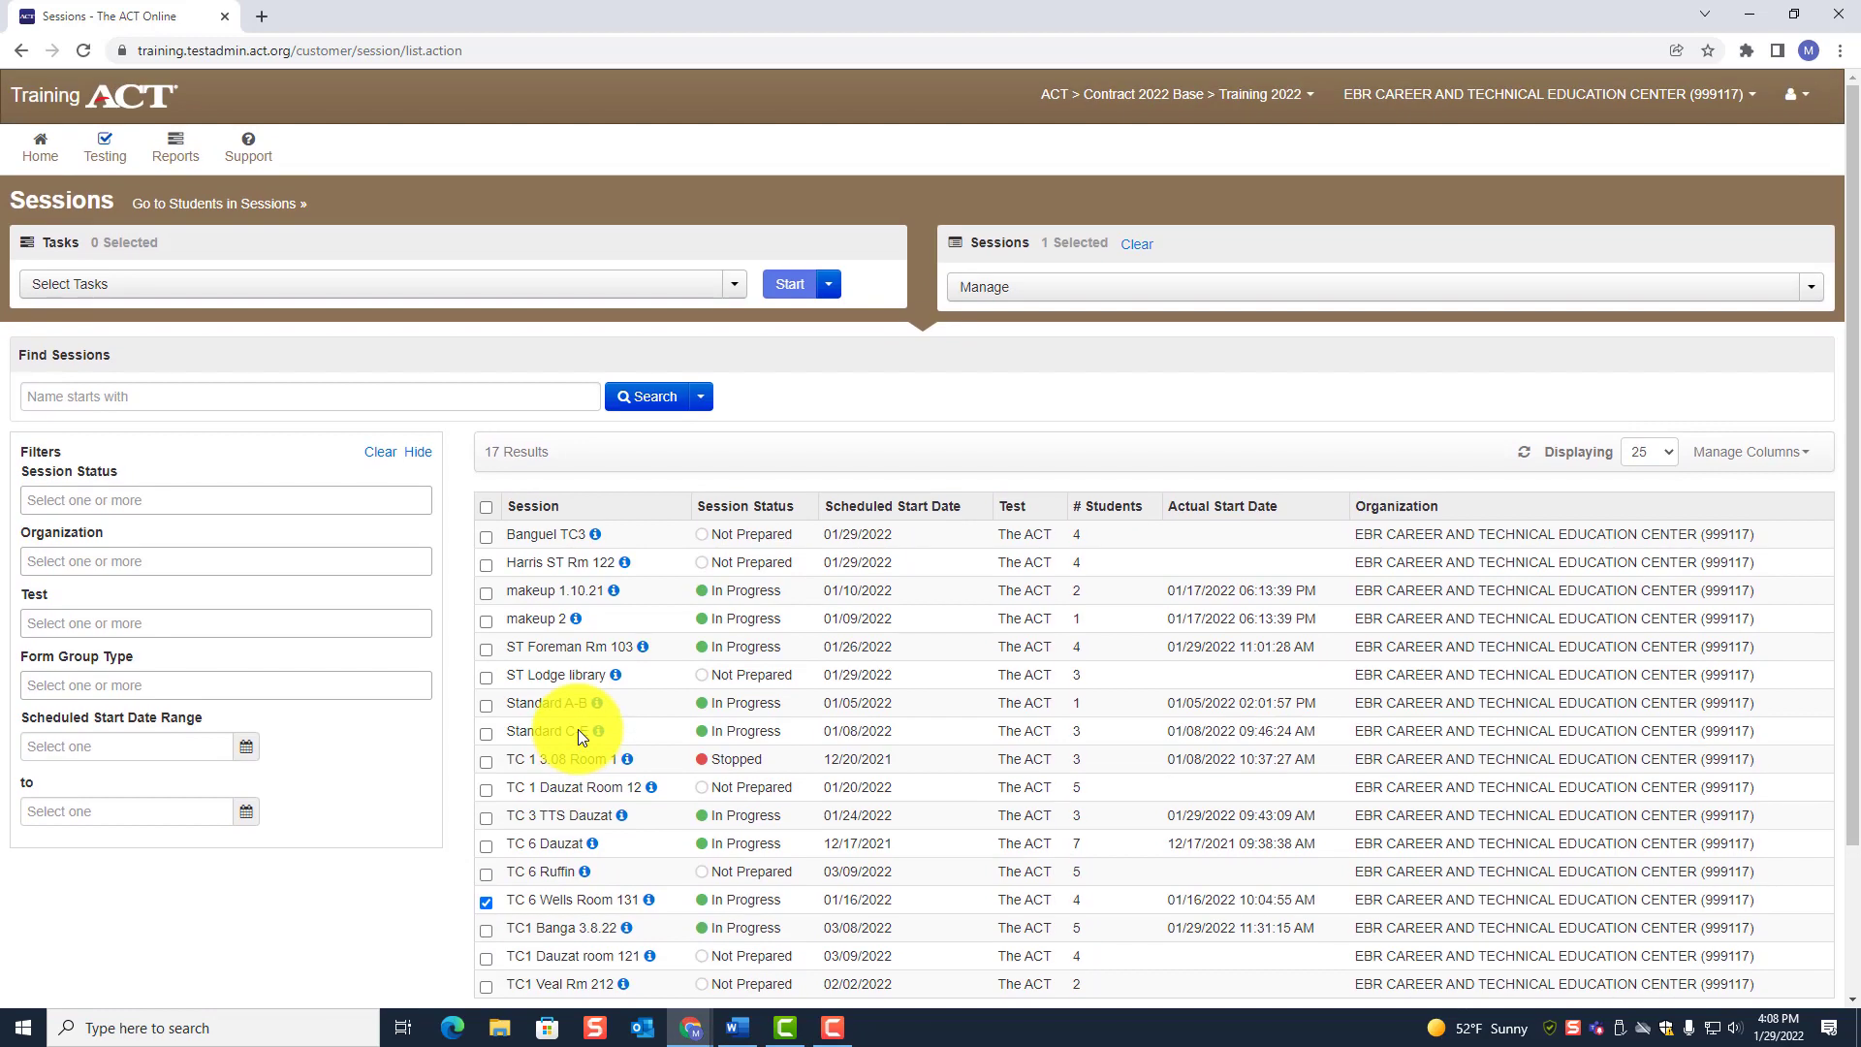
{"action": "left_click", "coordinate": [199, 284]}
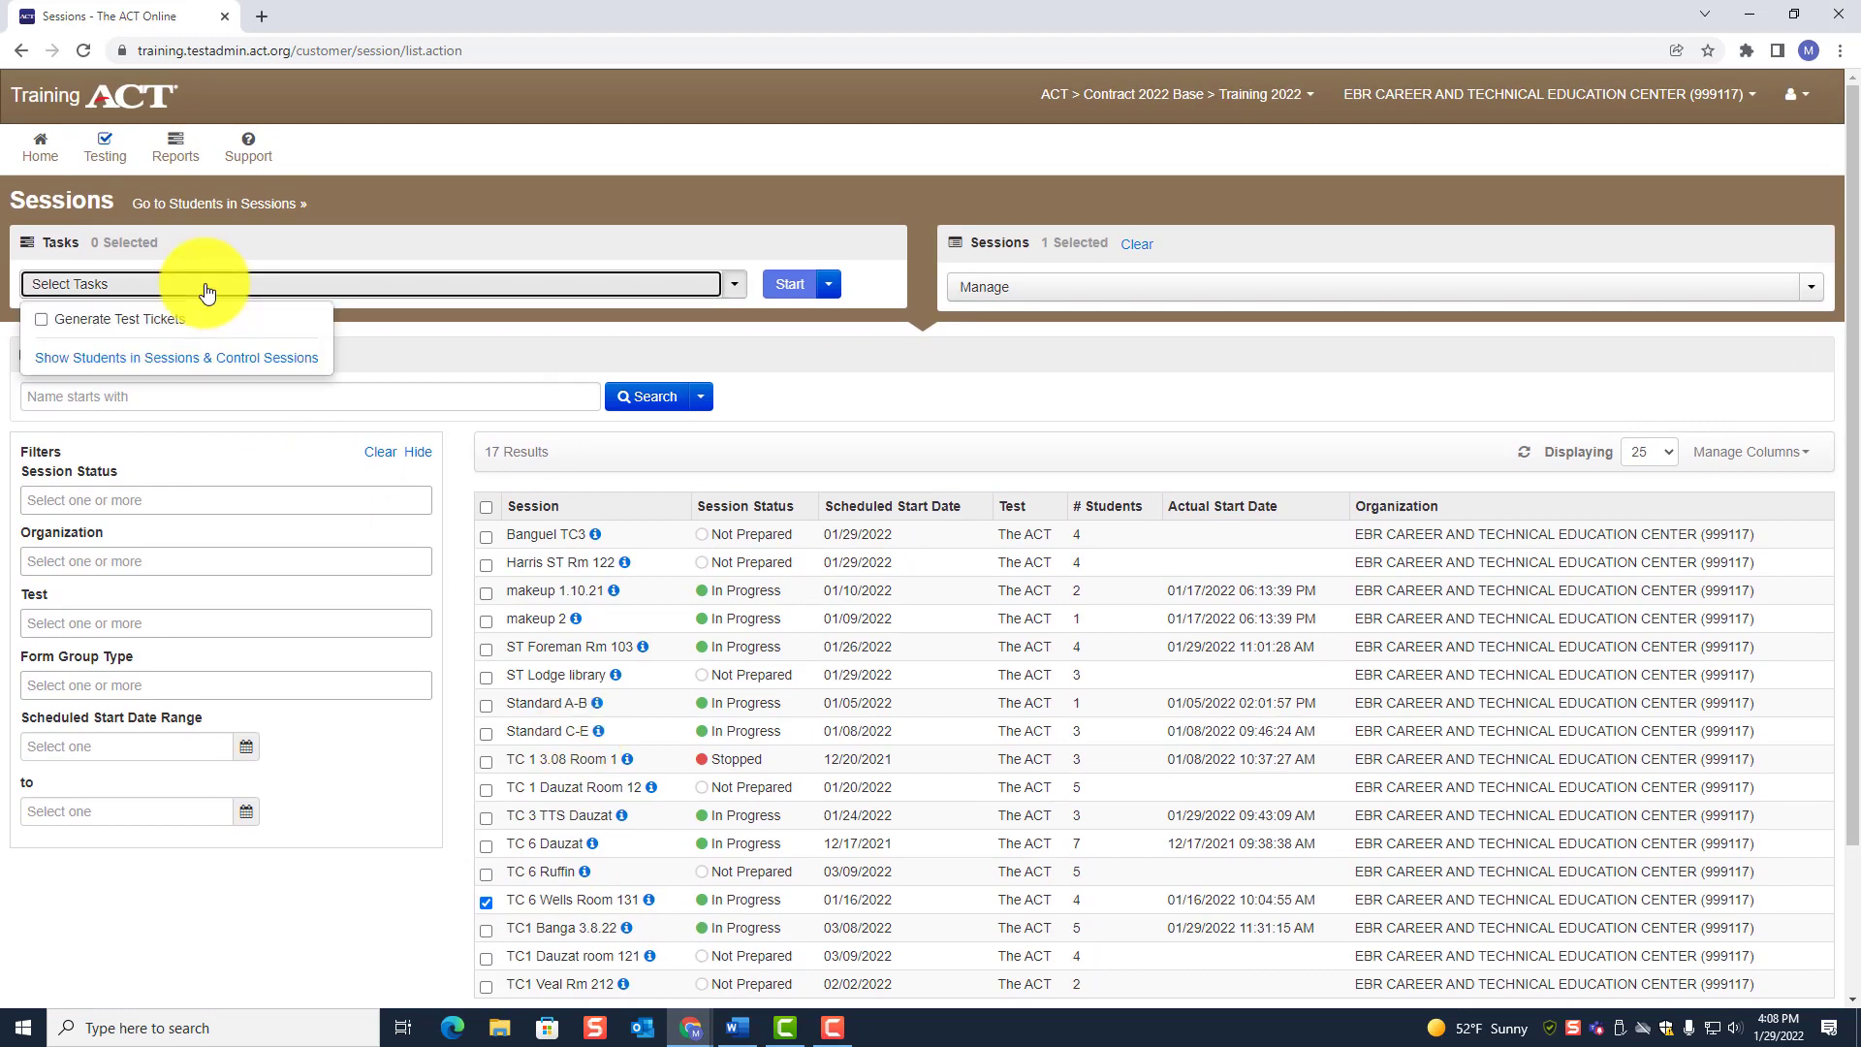
{"action": "left_click", "coordinate": [187, 358]}
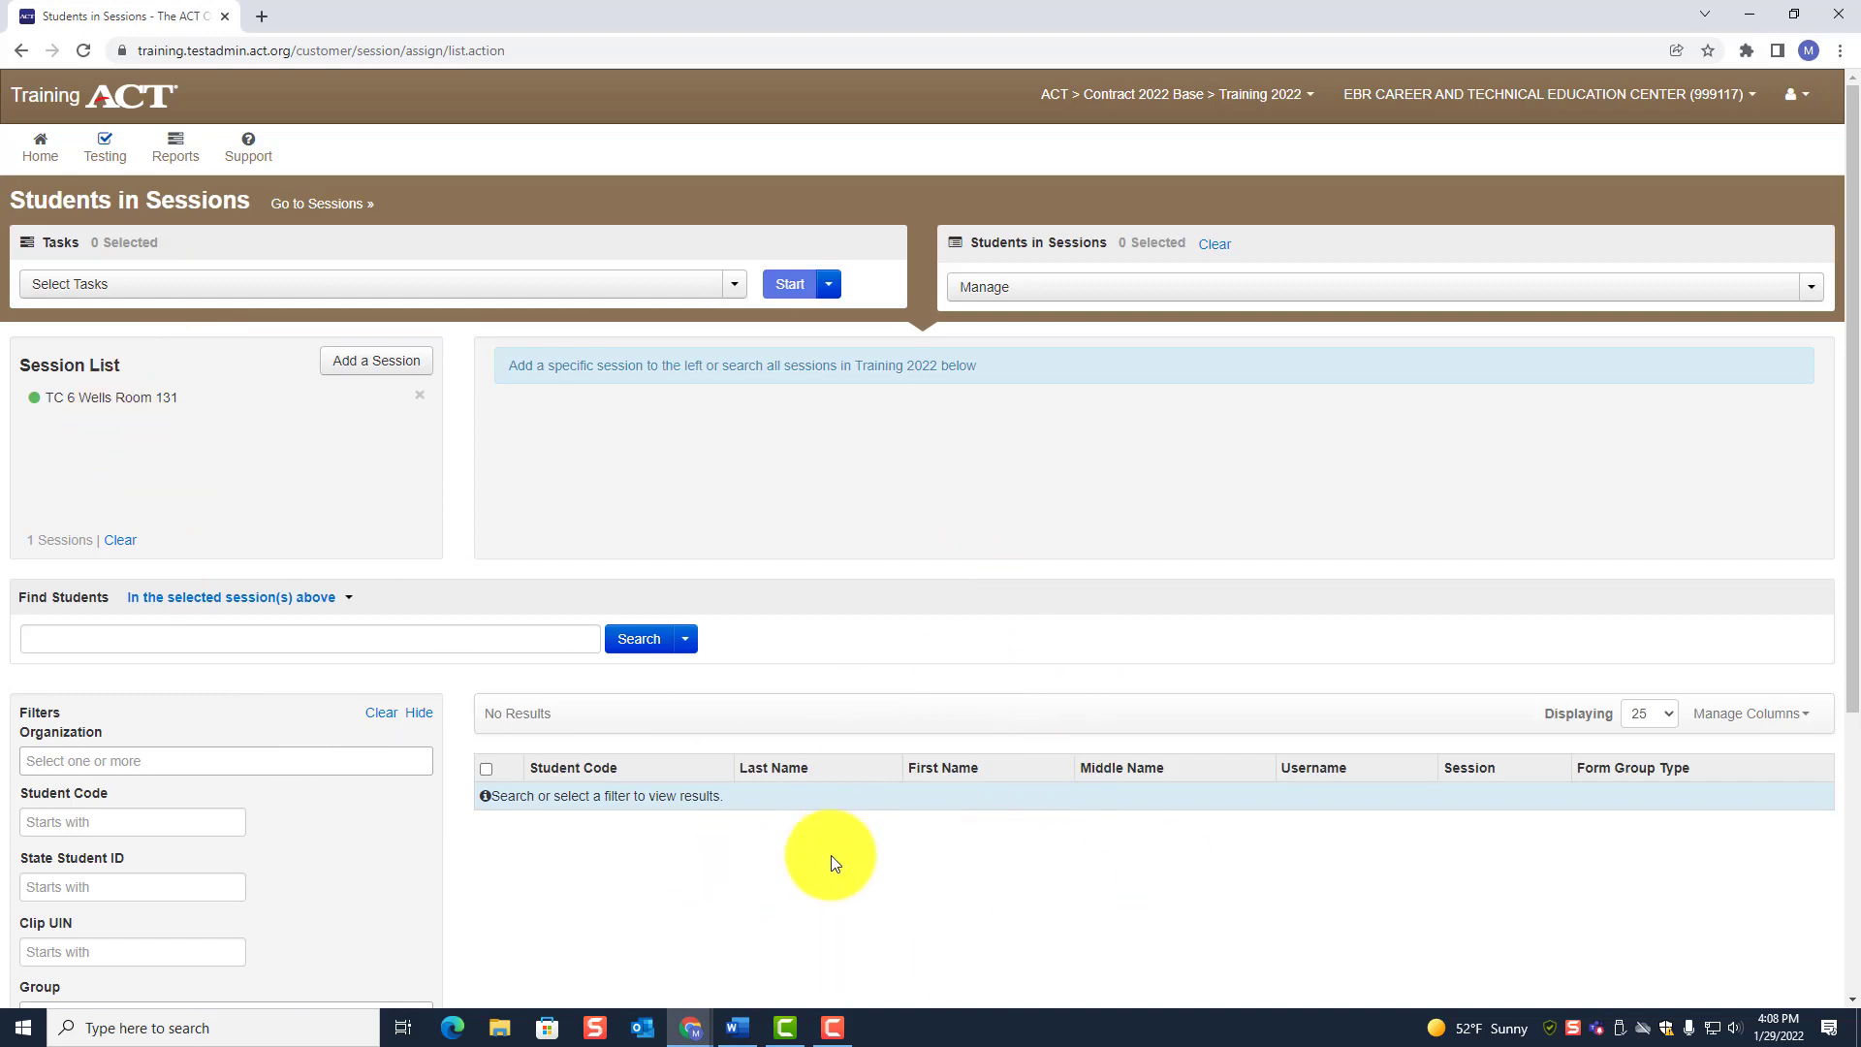
{"action": "left_click", "coordinate": [97, 409]}
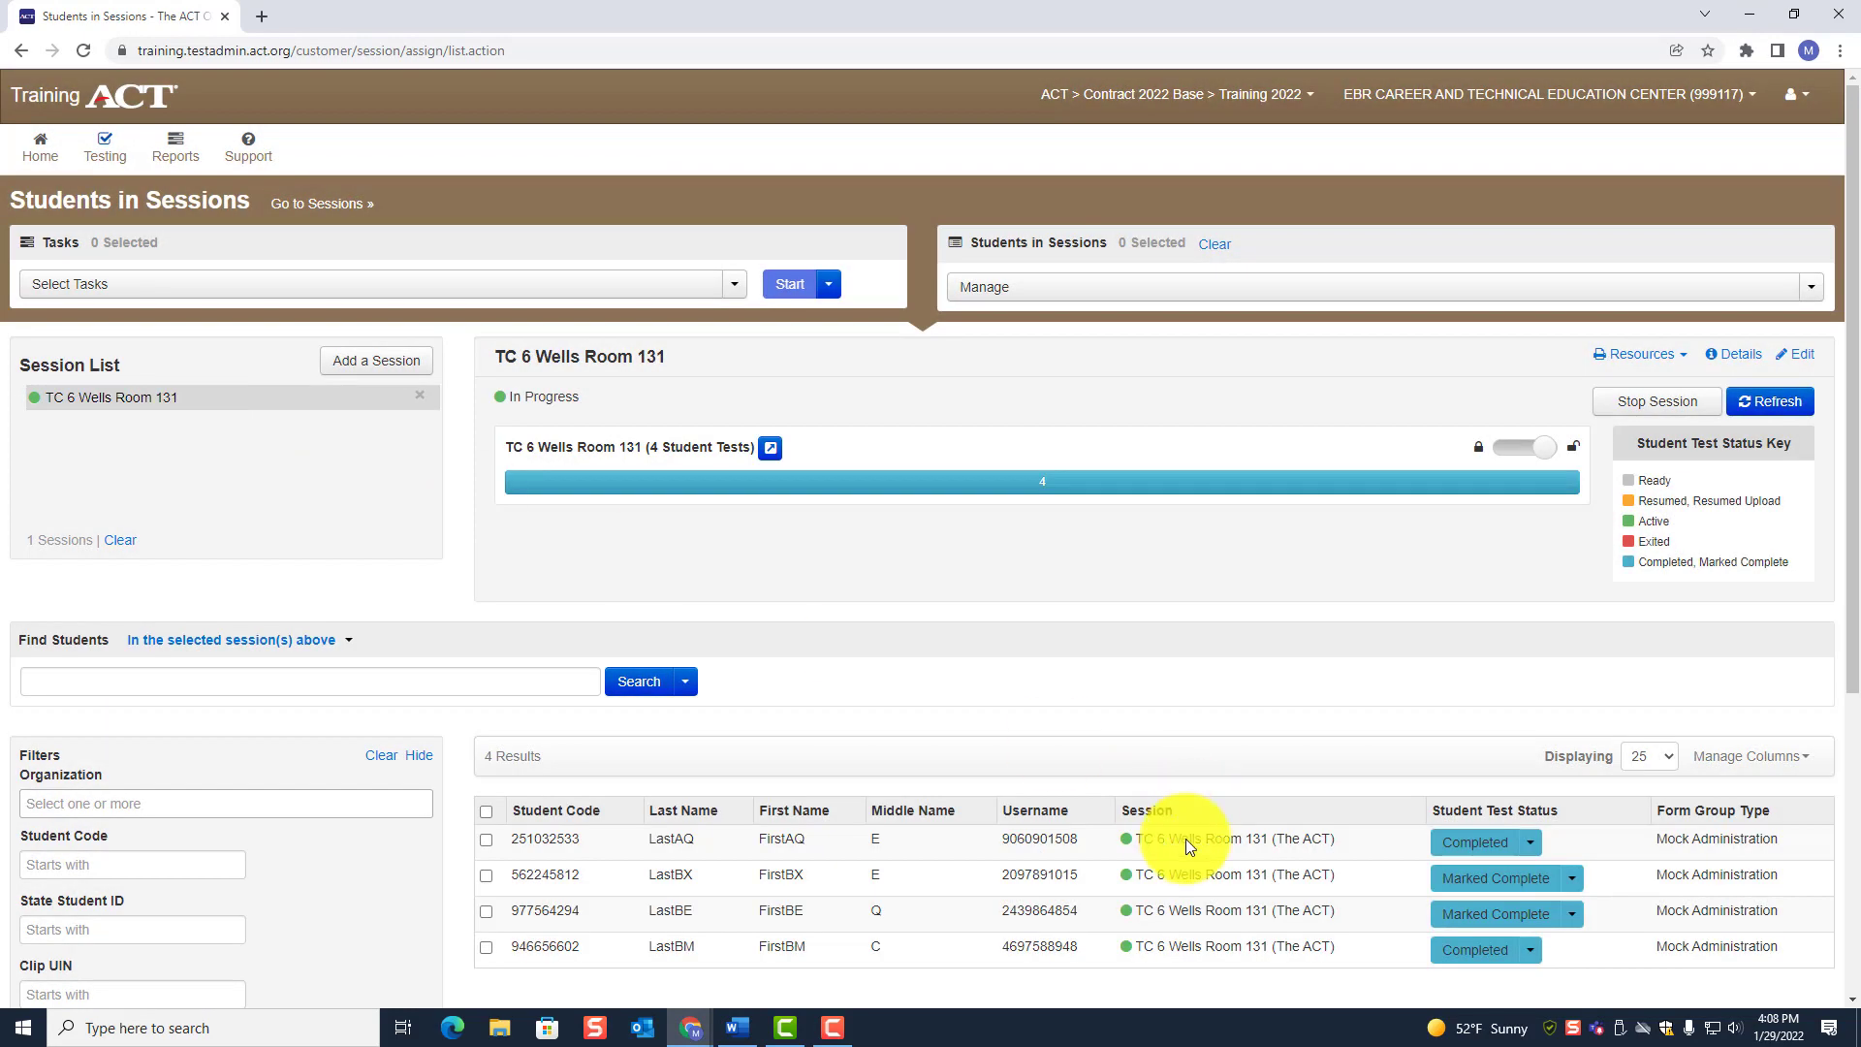
- Stop the TC 6 Wells Room 131 session
{"action": "scroll", "coordinate": [1424, 749], "scroll_direction": "down", "scroll_amount": 1}
{"action": "scroll", "coordinate": [1425, 749], "scroll_direction": "down", "scroll_amount": 2}
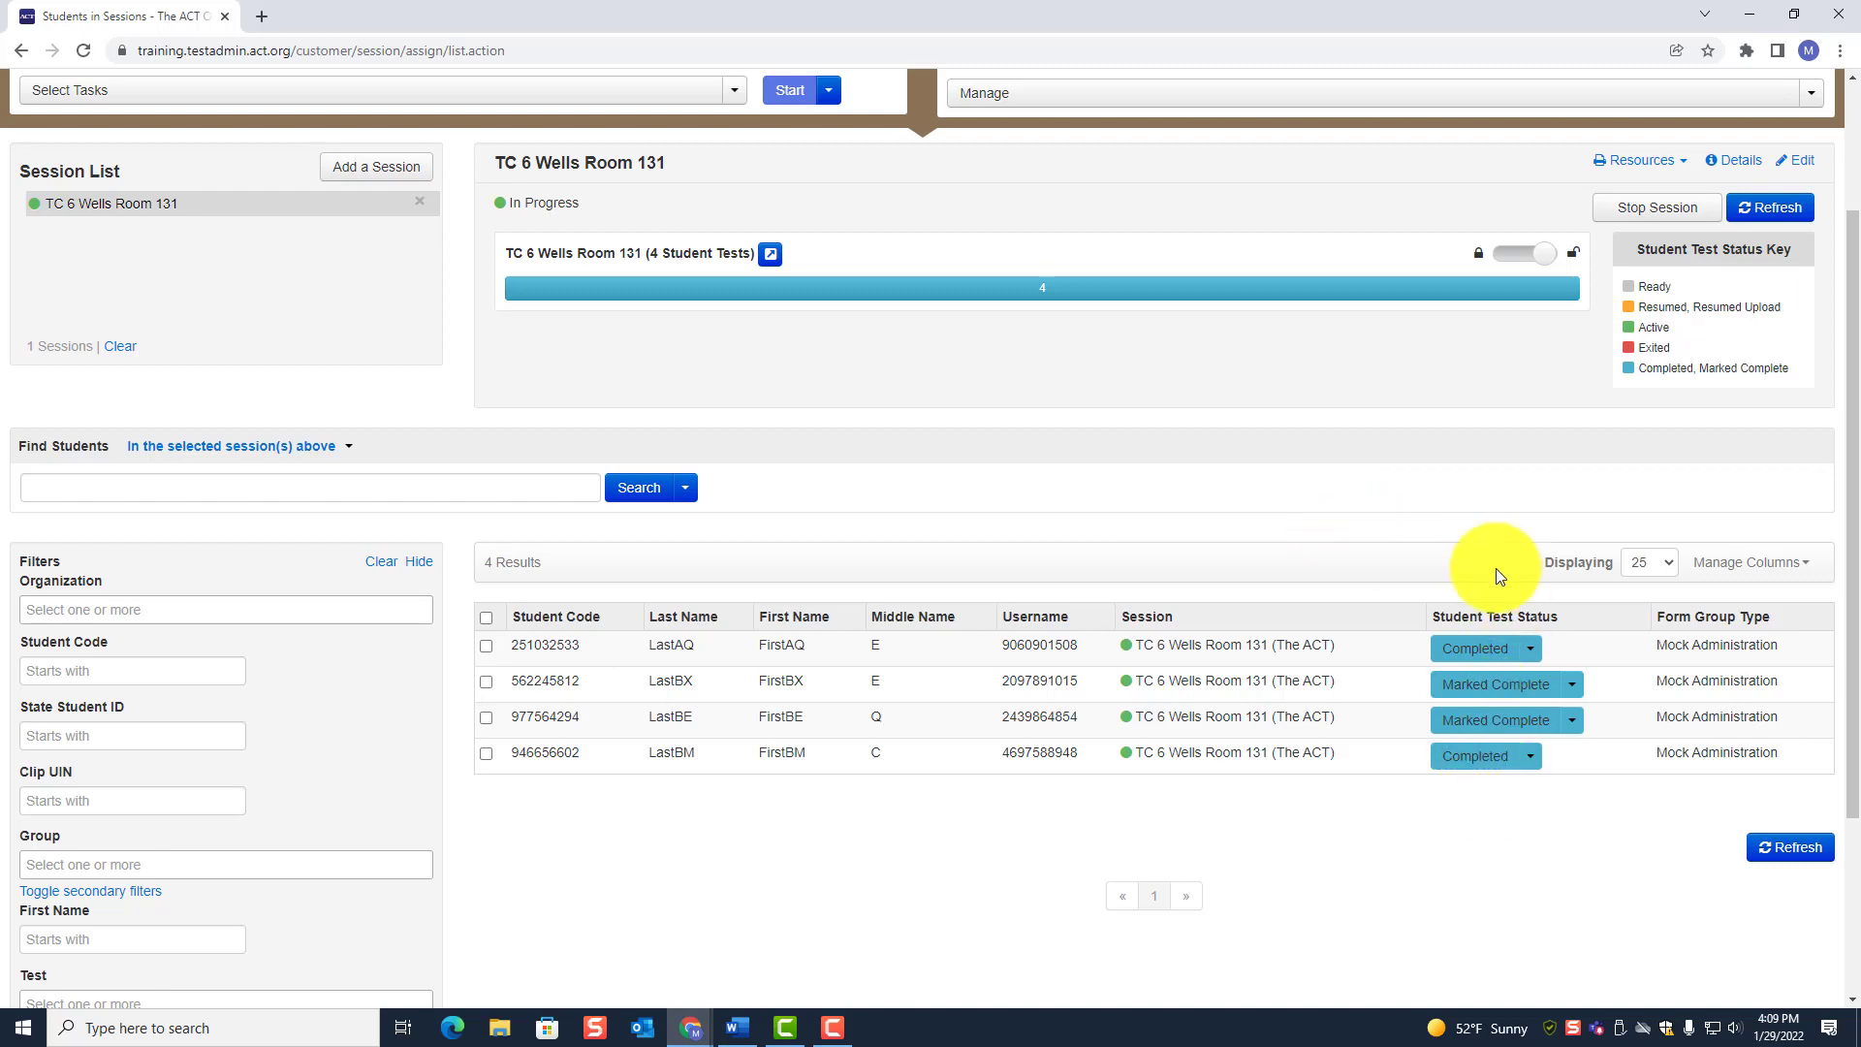
{"action": "left_click", "coordinate": [1655, 212]}
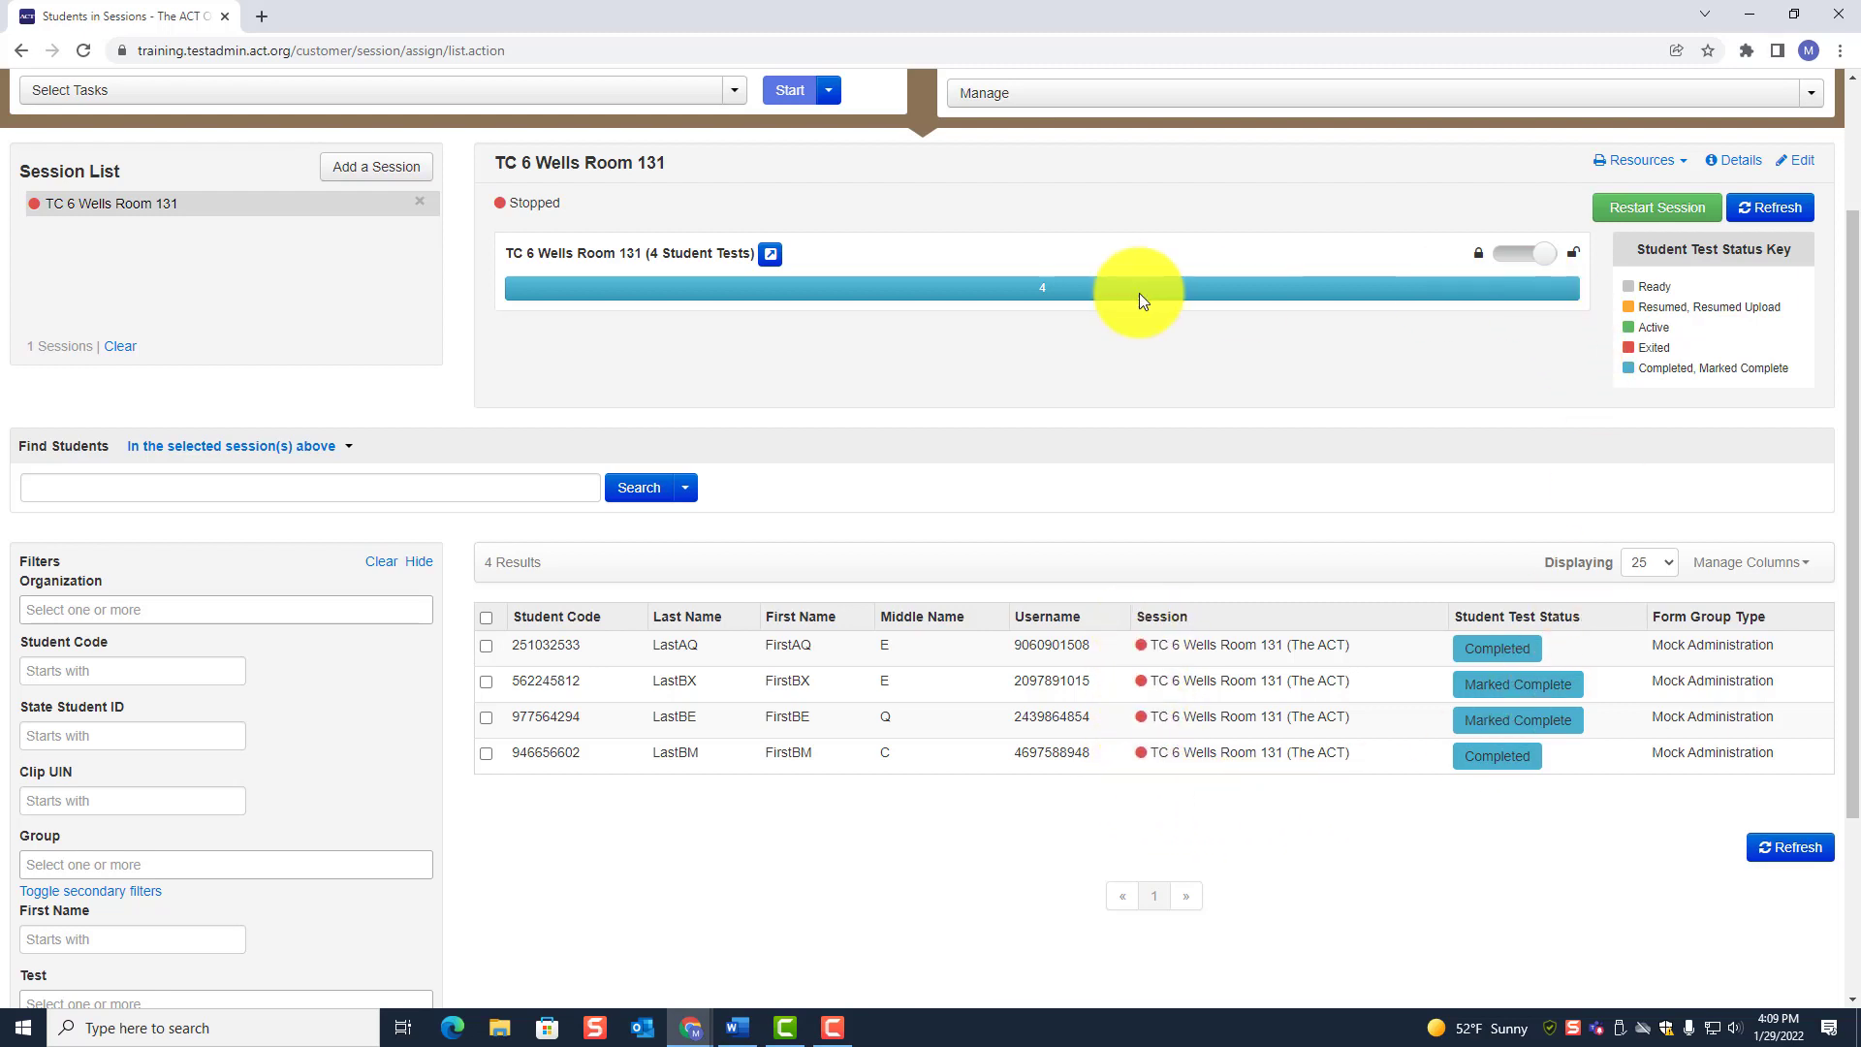
- Lock the stopped session's student tests, unlock them once, and lock them again
{"action": "left_click", "coordinate": [1545, 257]}
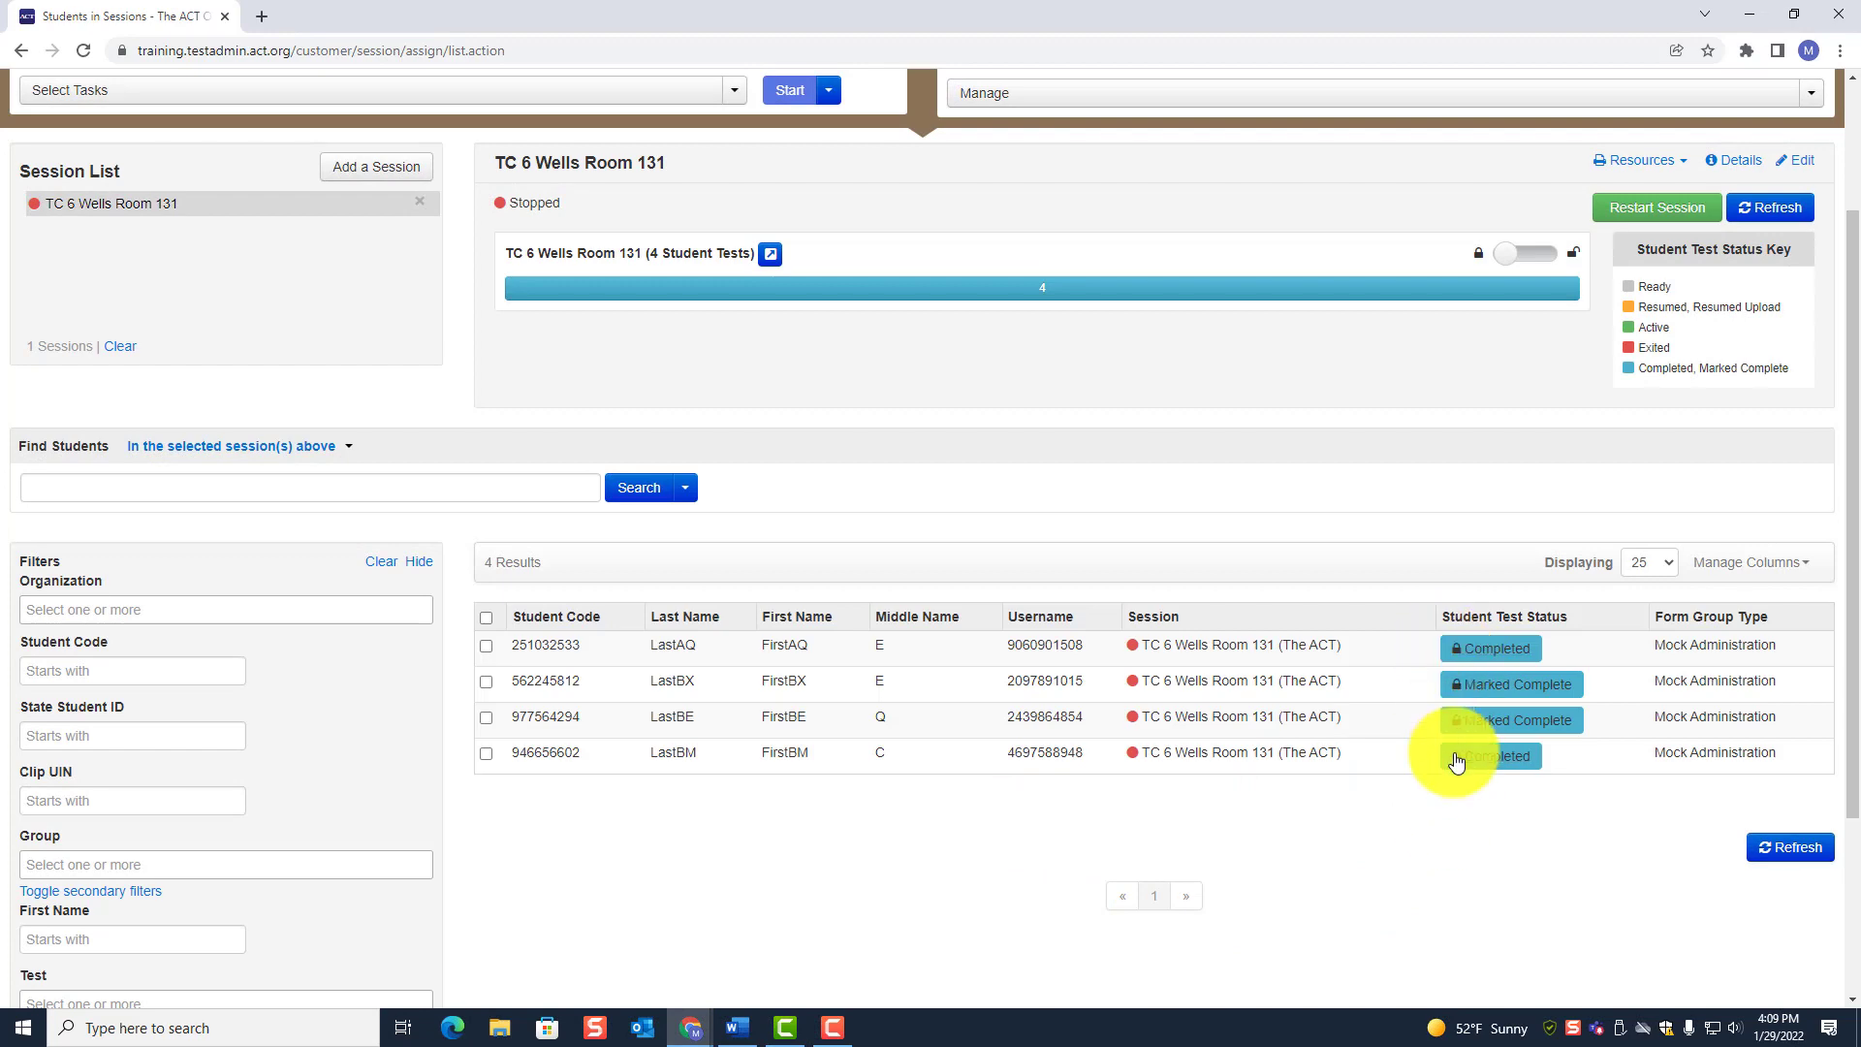
{"action": "left_click", "coordinate": [1568, 256]}
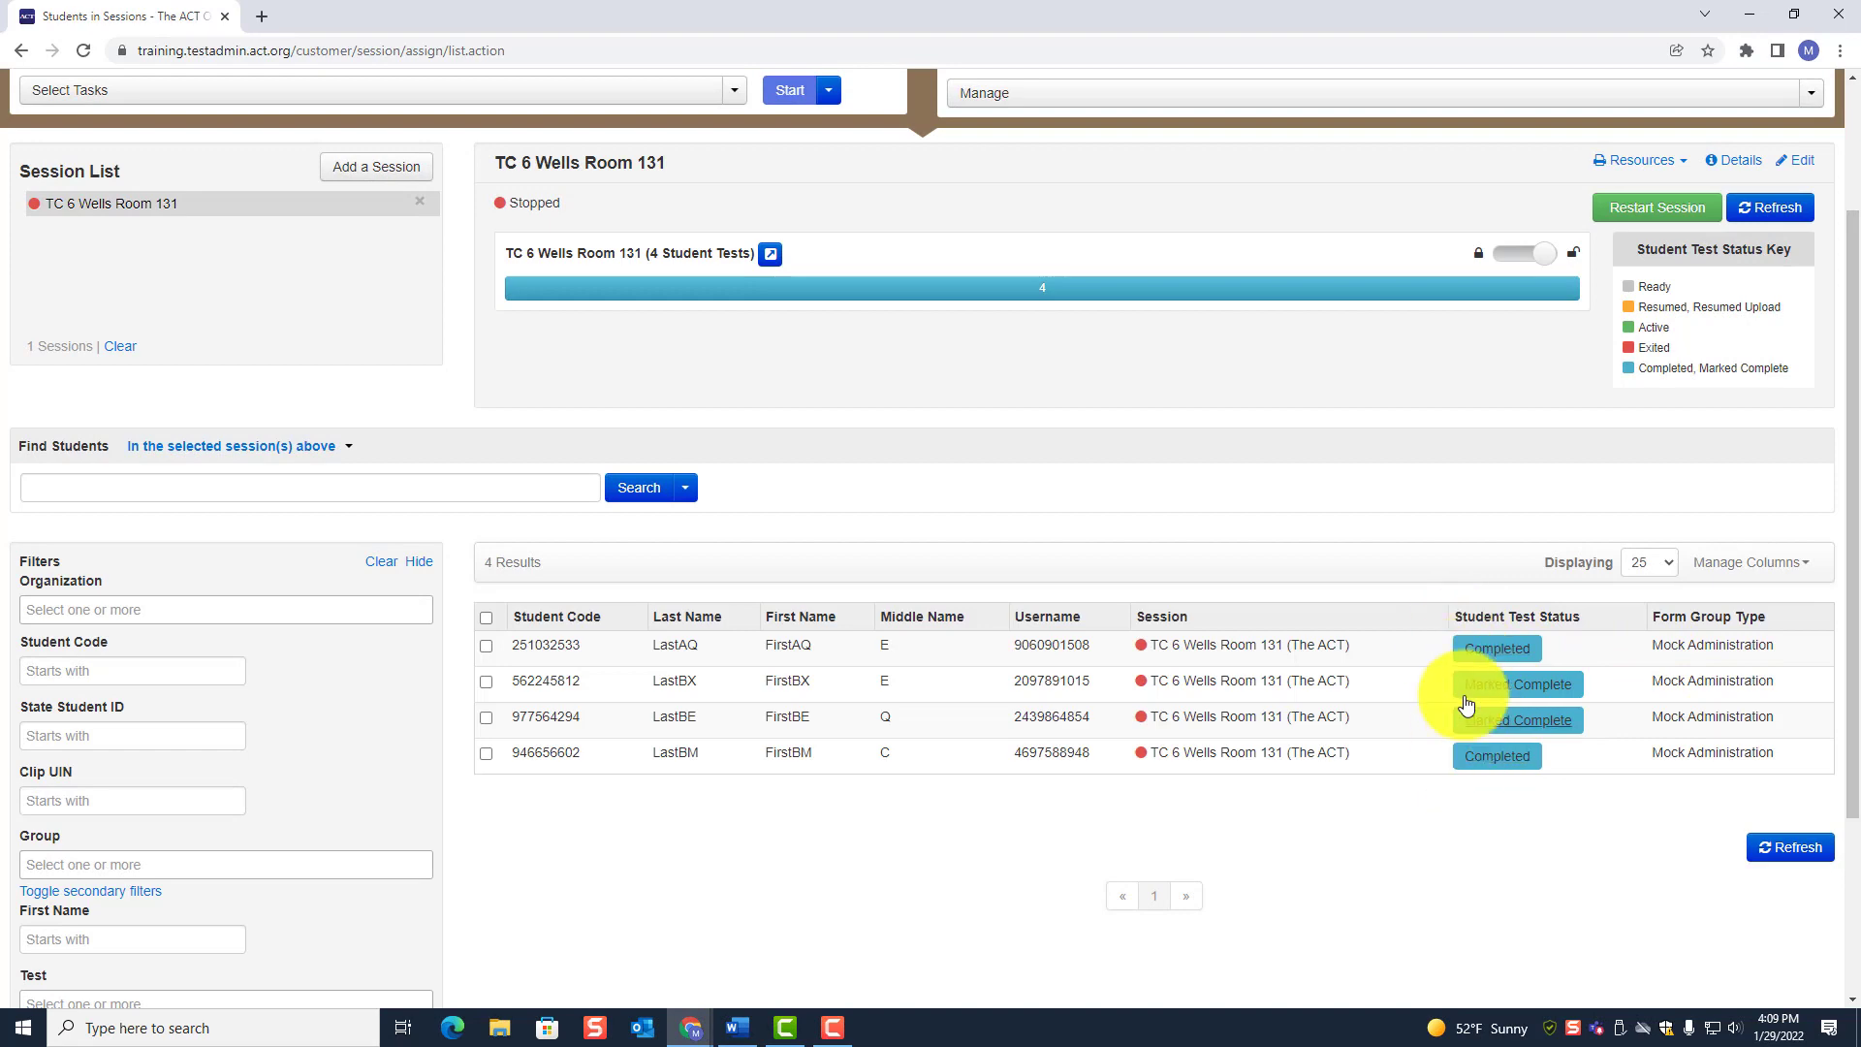
{"action": "left_click", "coordinate": [1561, 258]}
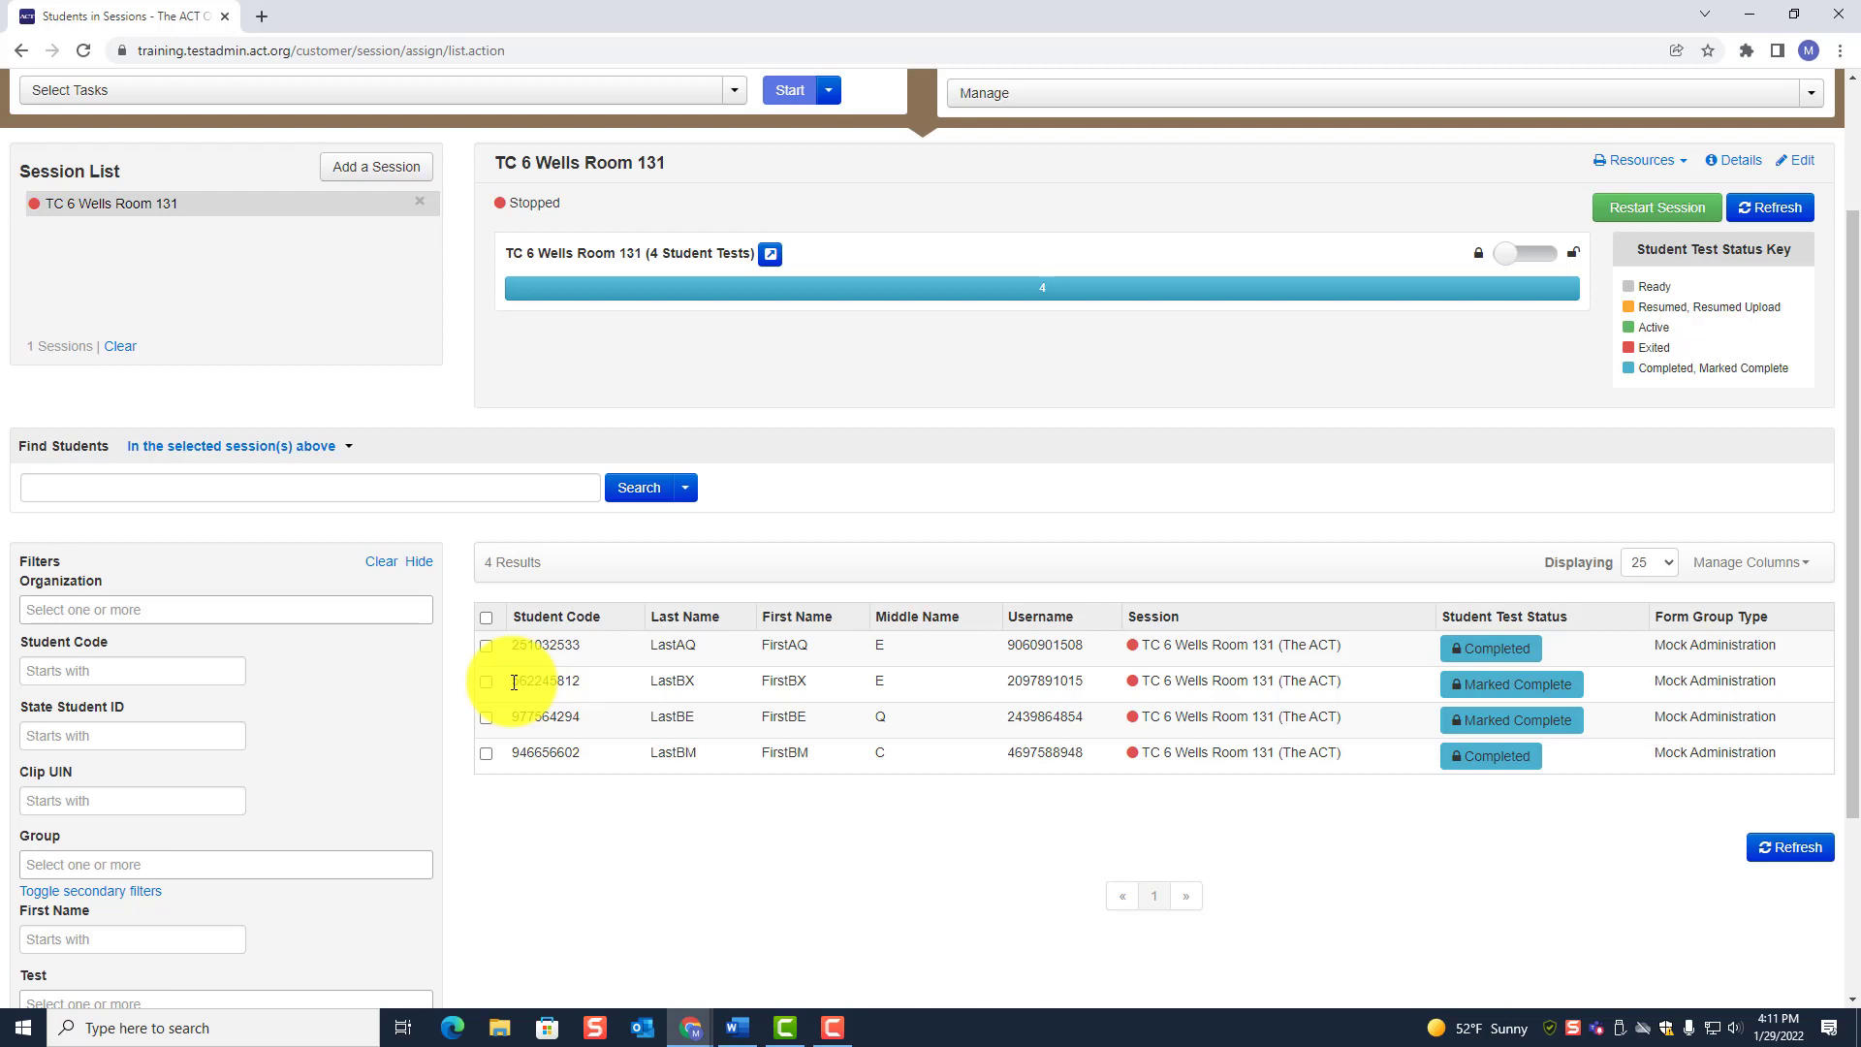
- Copy the student code of the first student whose test status is Marked Complete
{"action": "left_click_drag", "start_coordinate": [514, 682], "coordinate": [579, 682]}
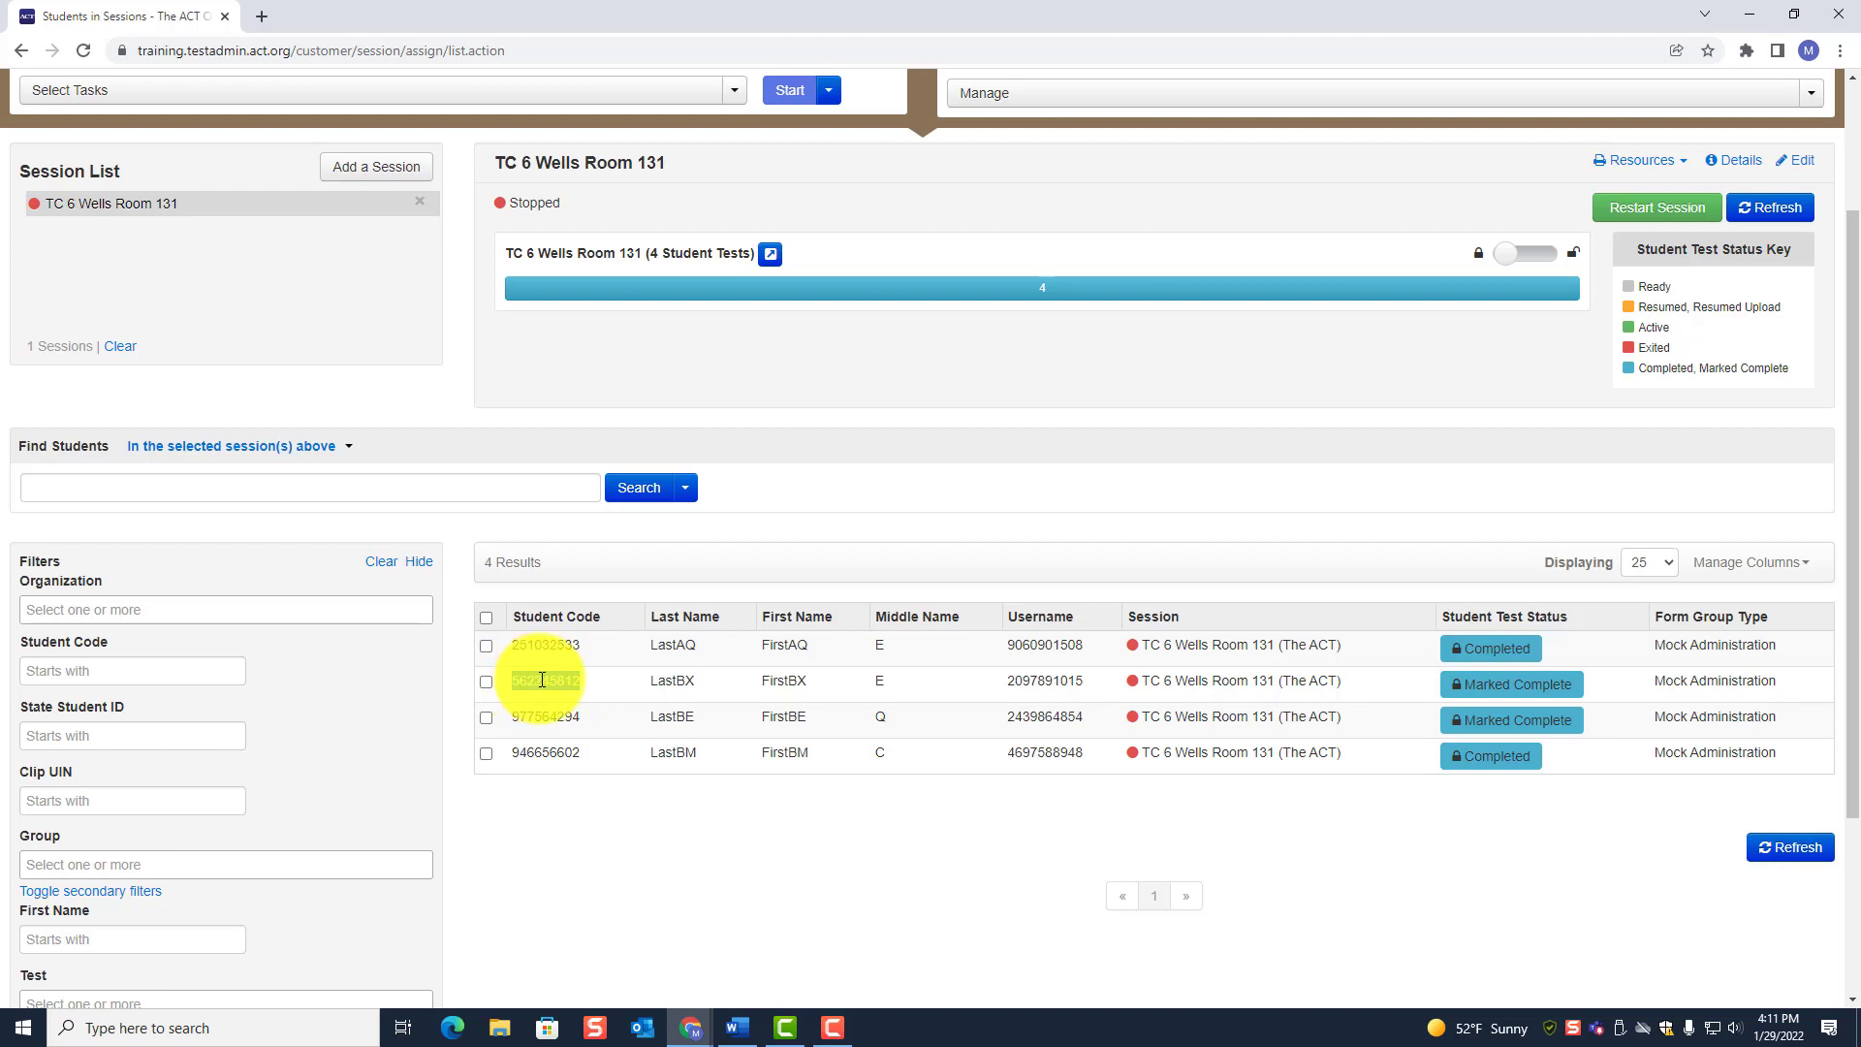
{"action": "right_click", "coordinate": [542, 680]}
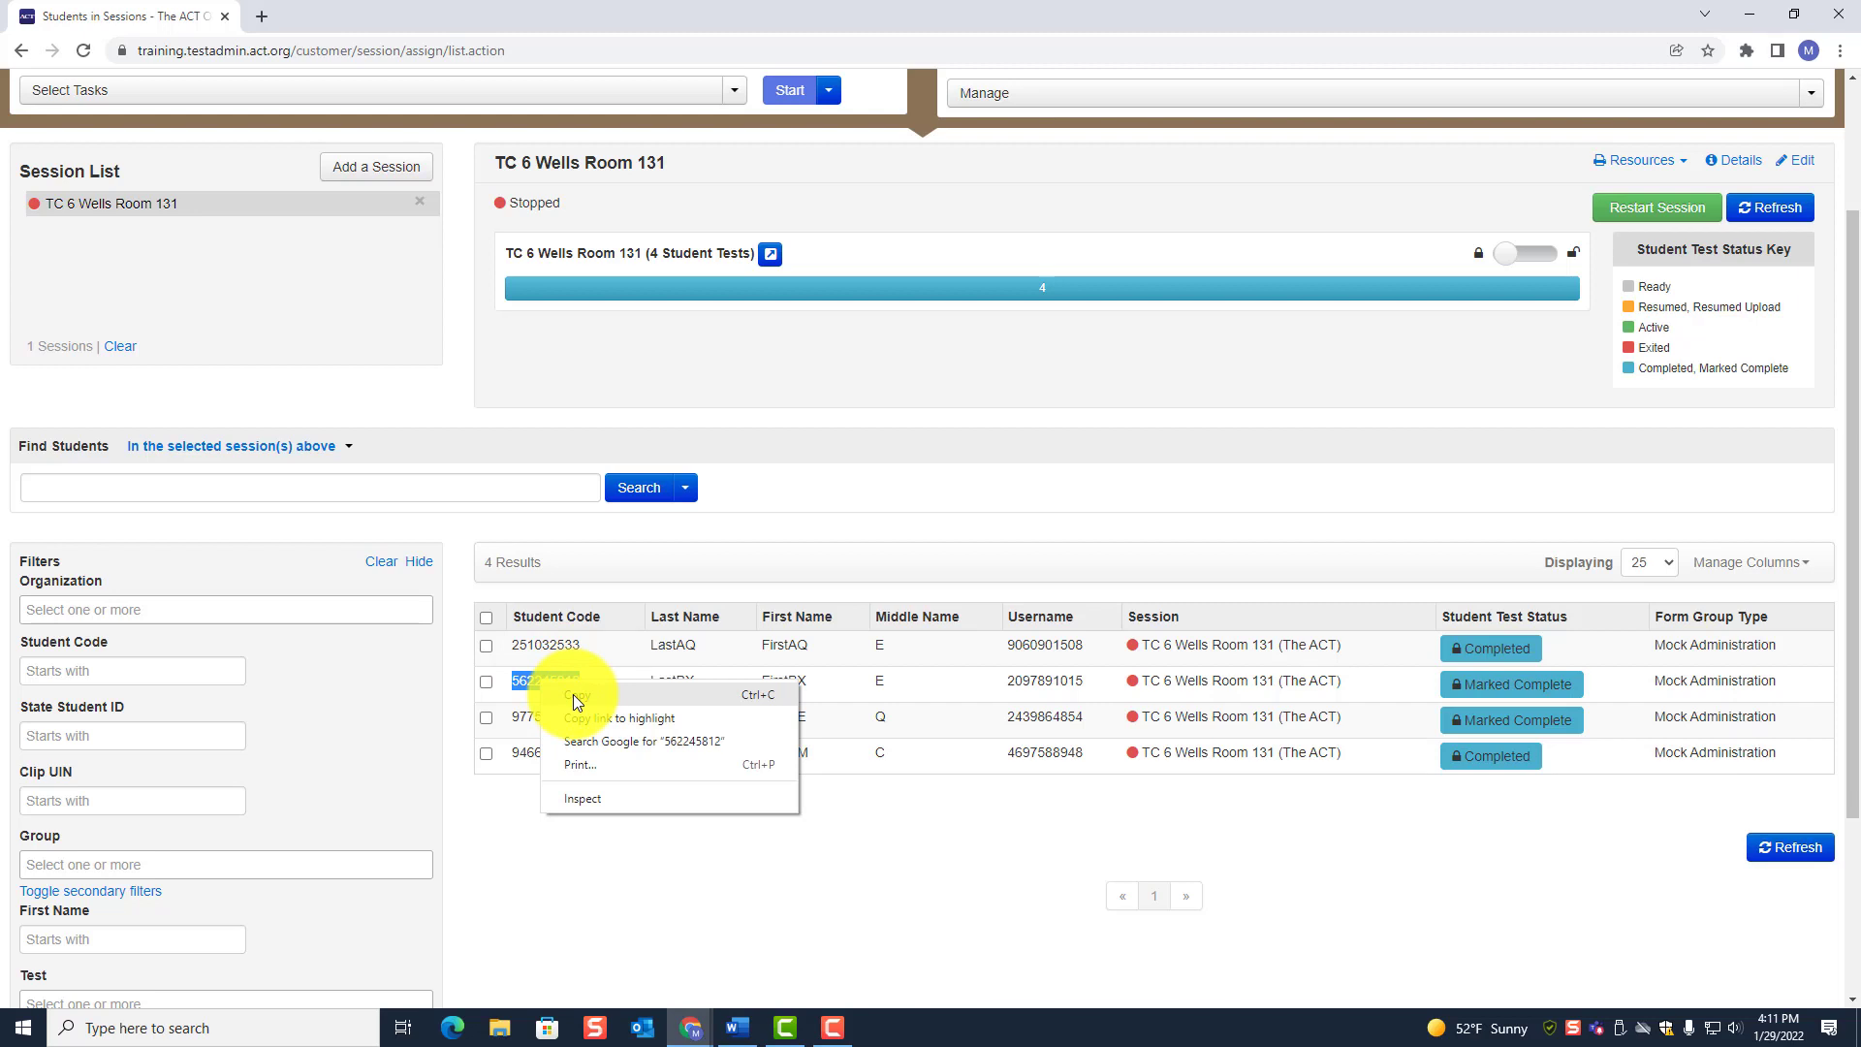
{"action": "left_click", "coordinate": [573, 695]}
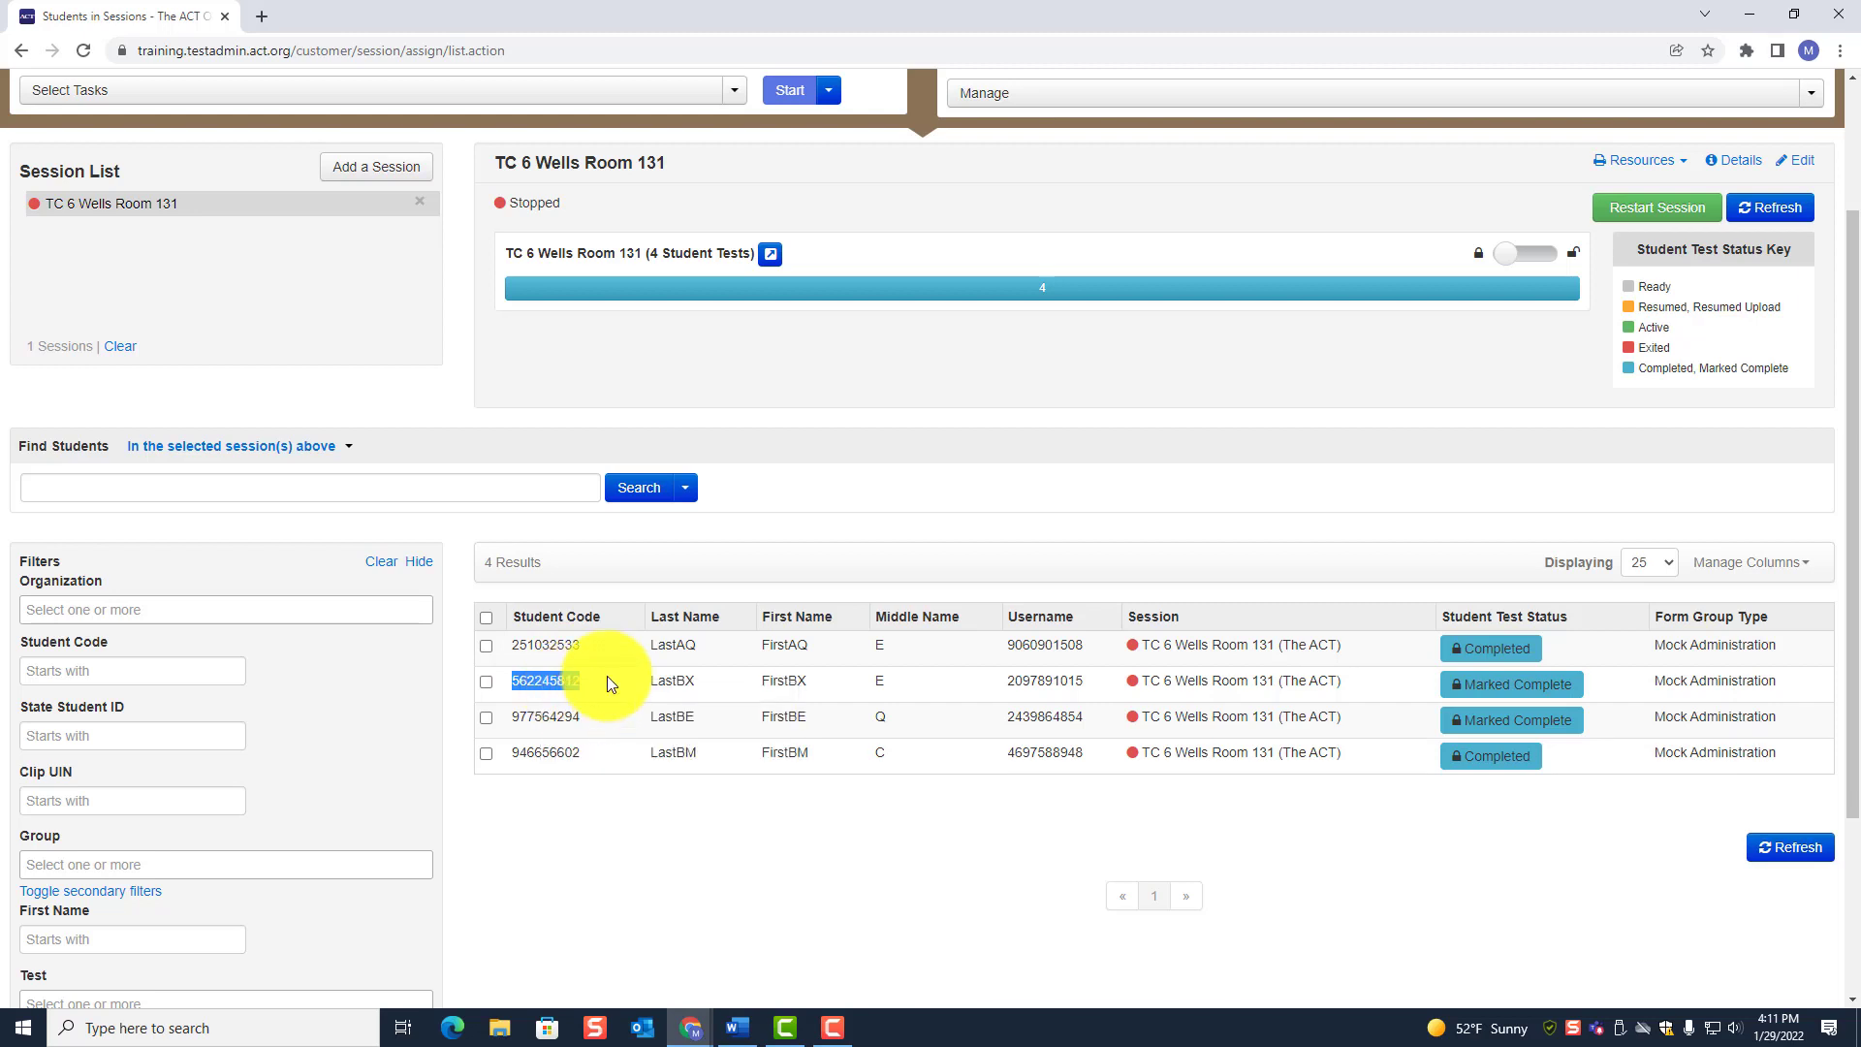
{"action": "scroll", "coordinate": [607, 677], "scroll_direction": "up", "scroll_amount": 2}
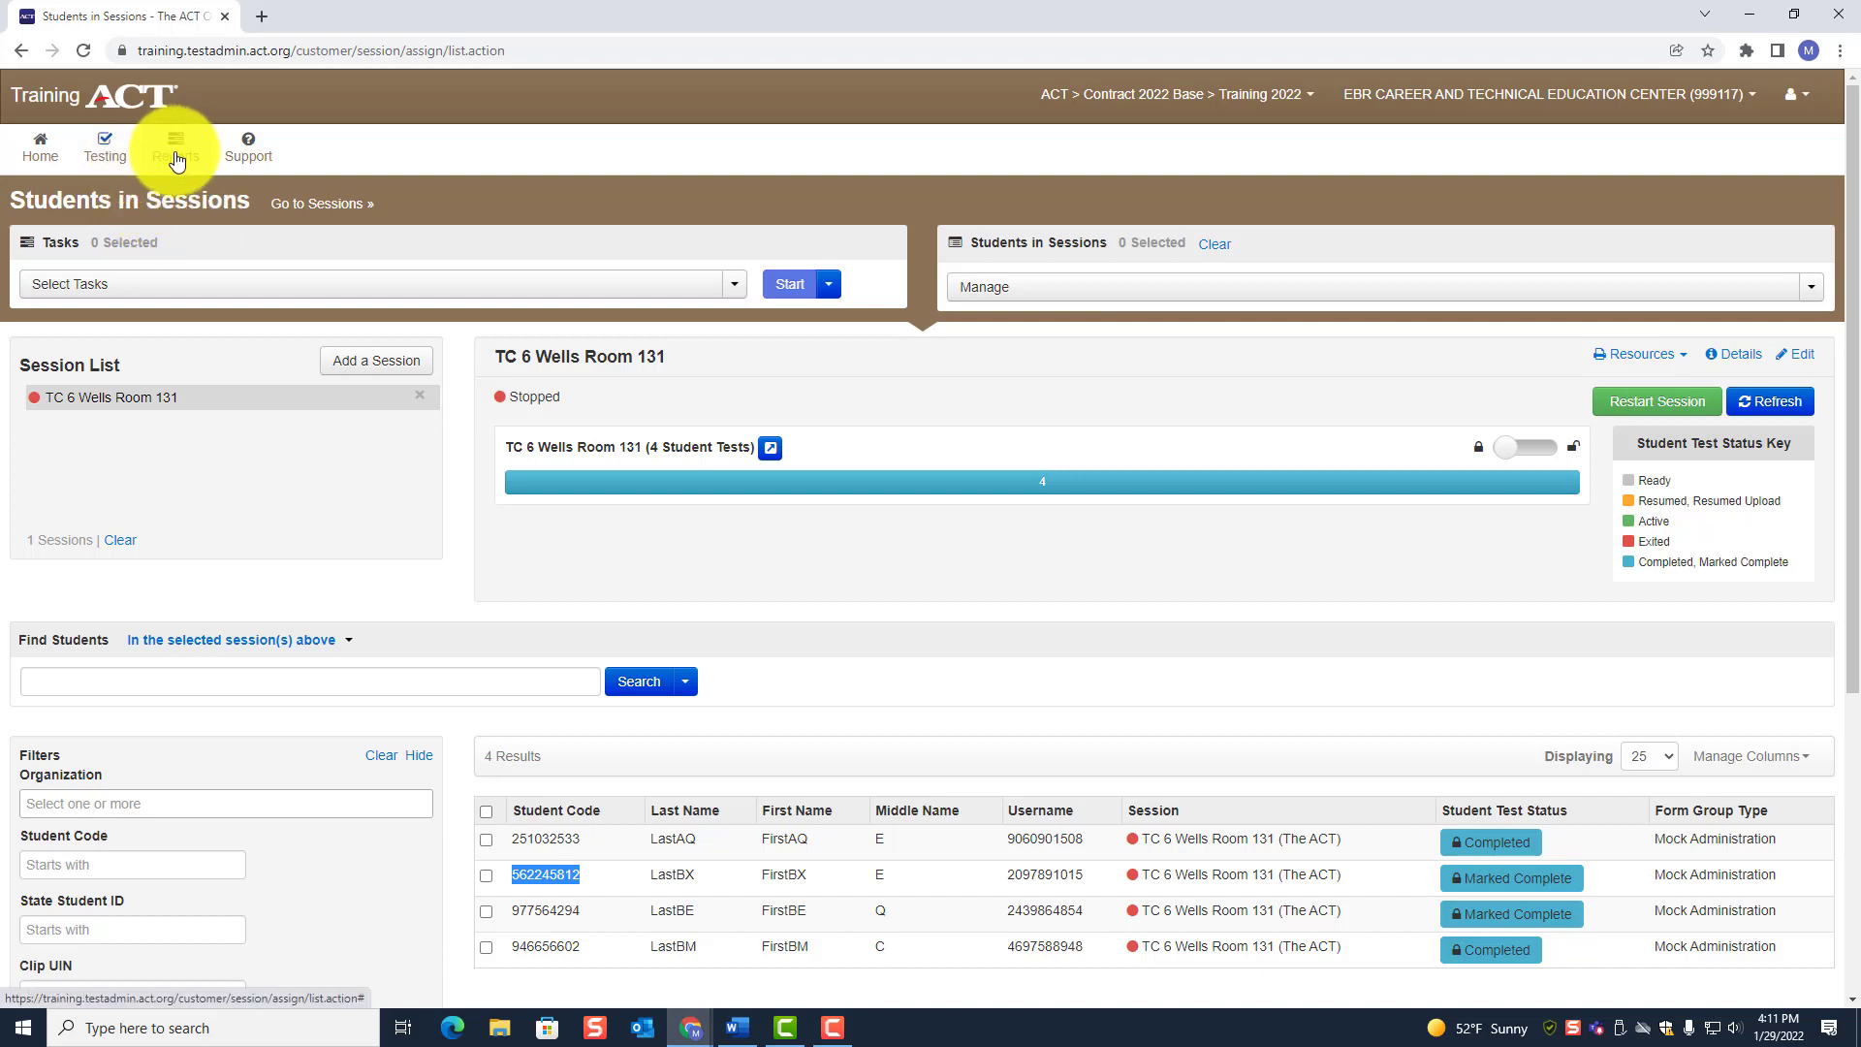
- In Student Tests, filter by the copied student code and search for the matching student test
{"action": "left_click", "coordinate": [107, 147]}
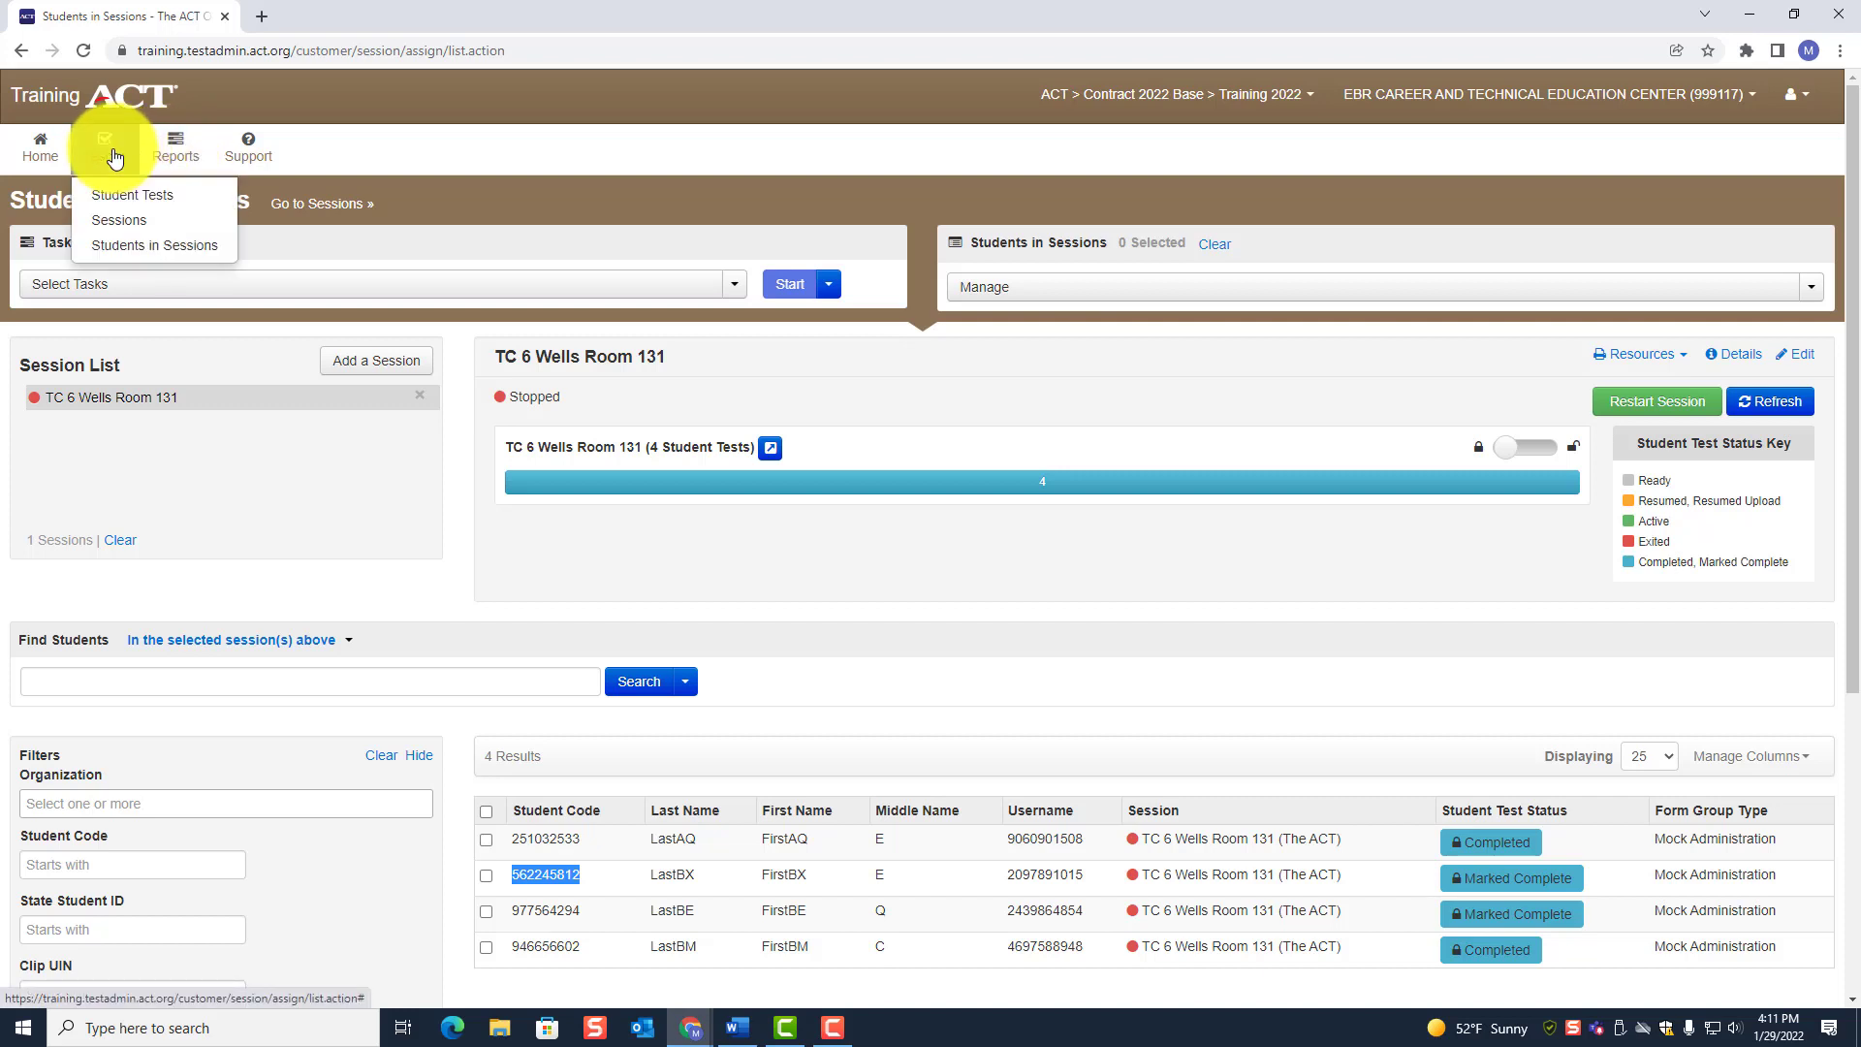
{"action": "left_click", "coordinate": [143, 201]}
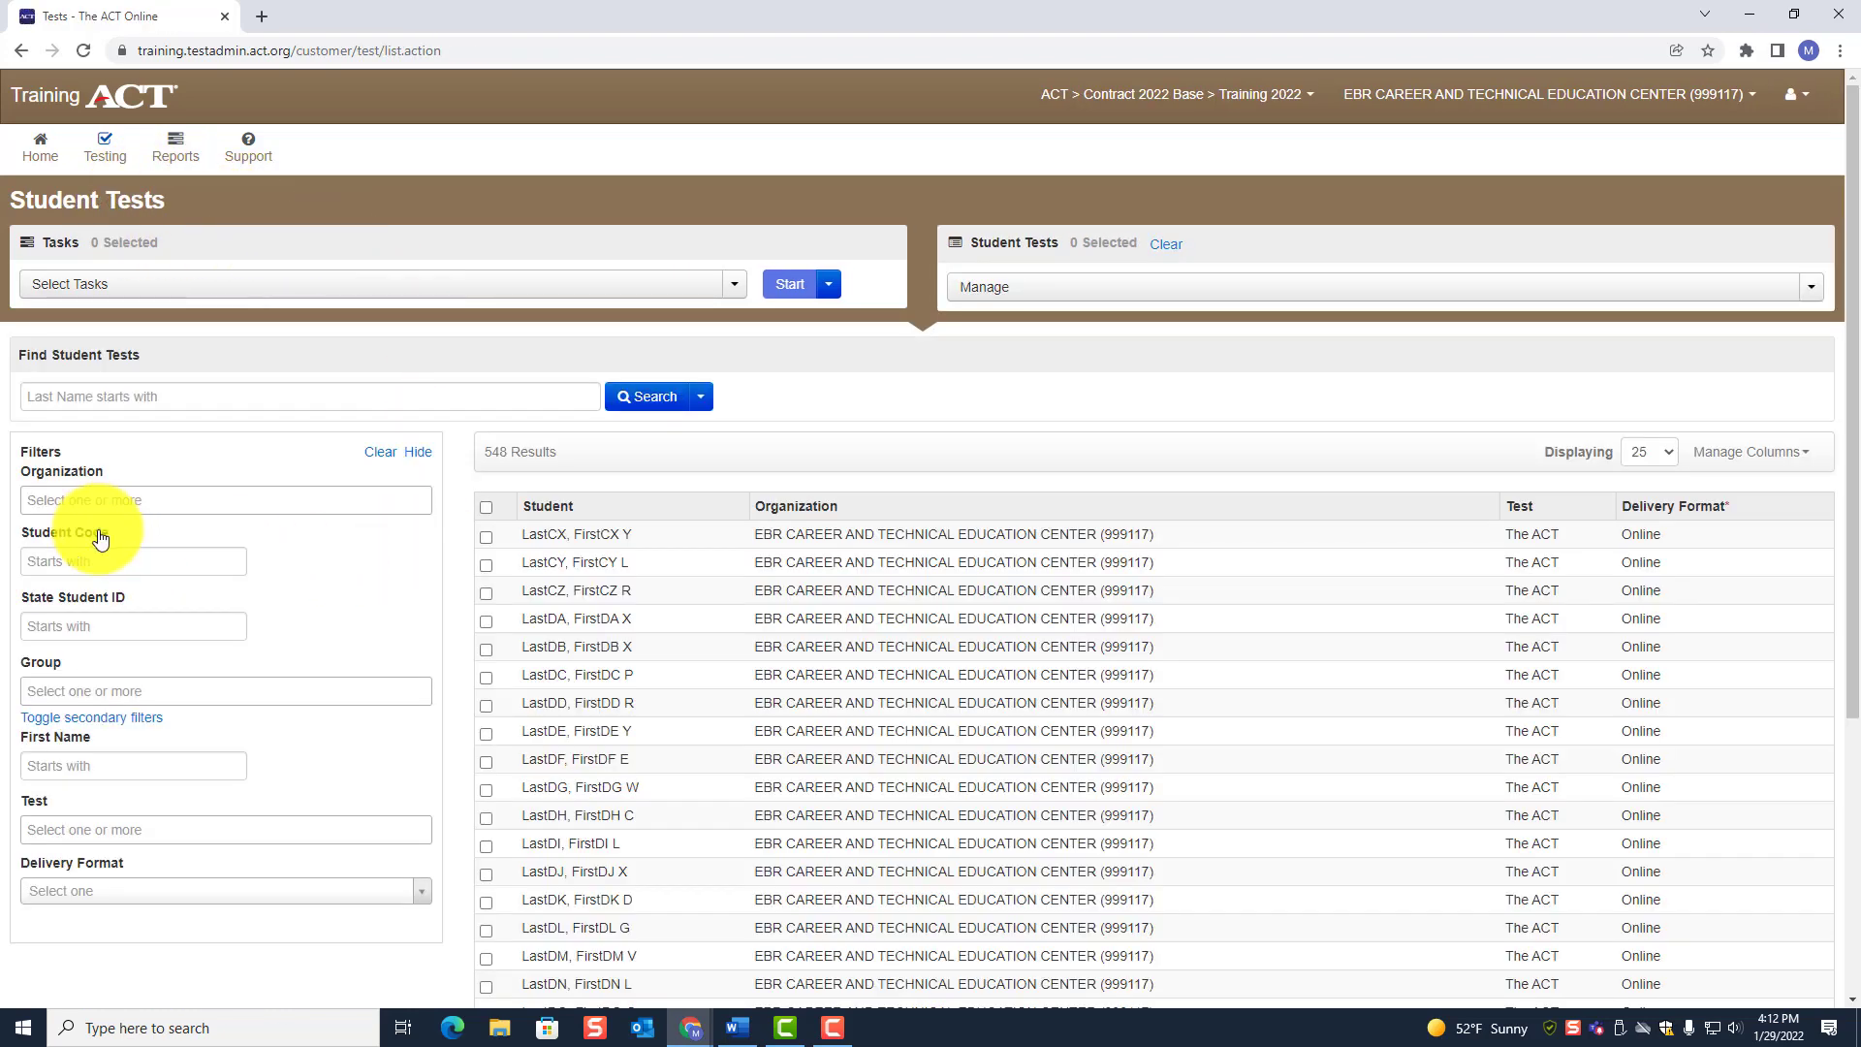
{"action": "scroll", "coordinate": [284, 491], "scroll_direction": "down", "scroll_amount": 2}
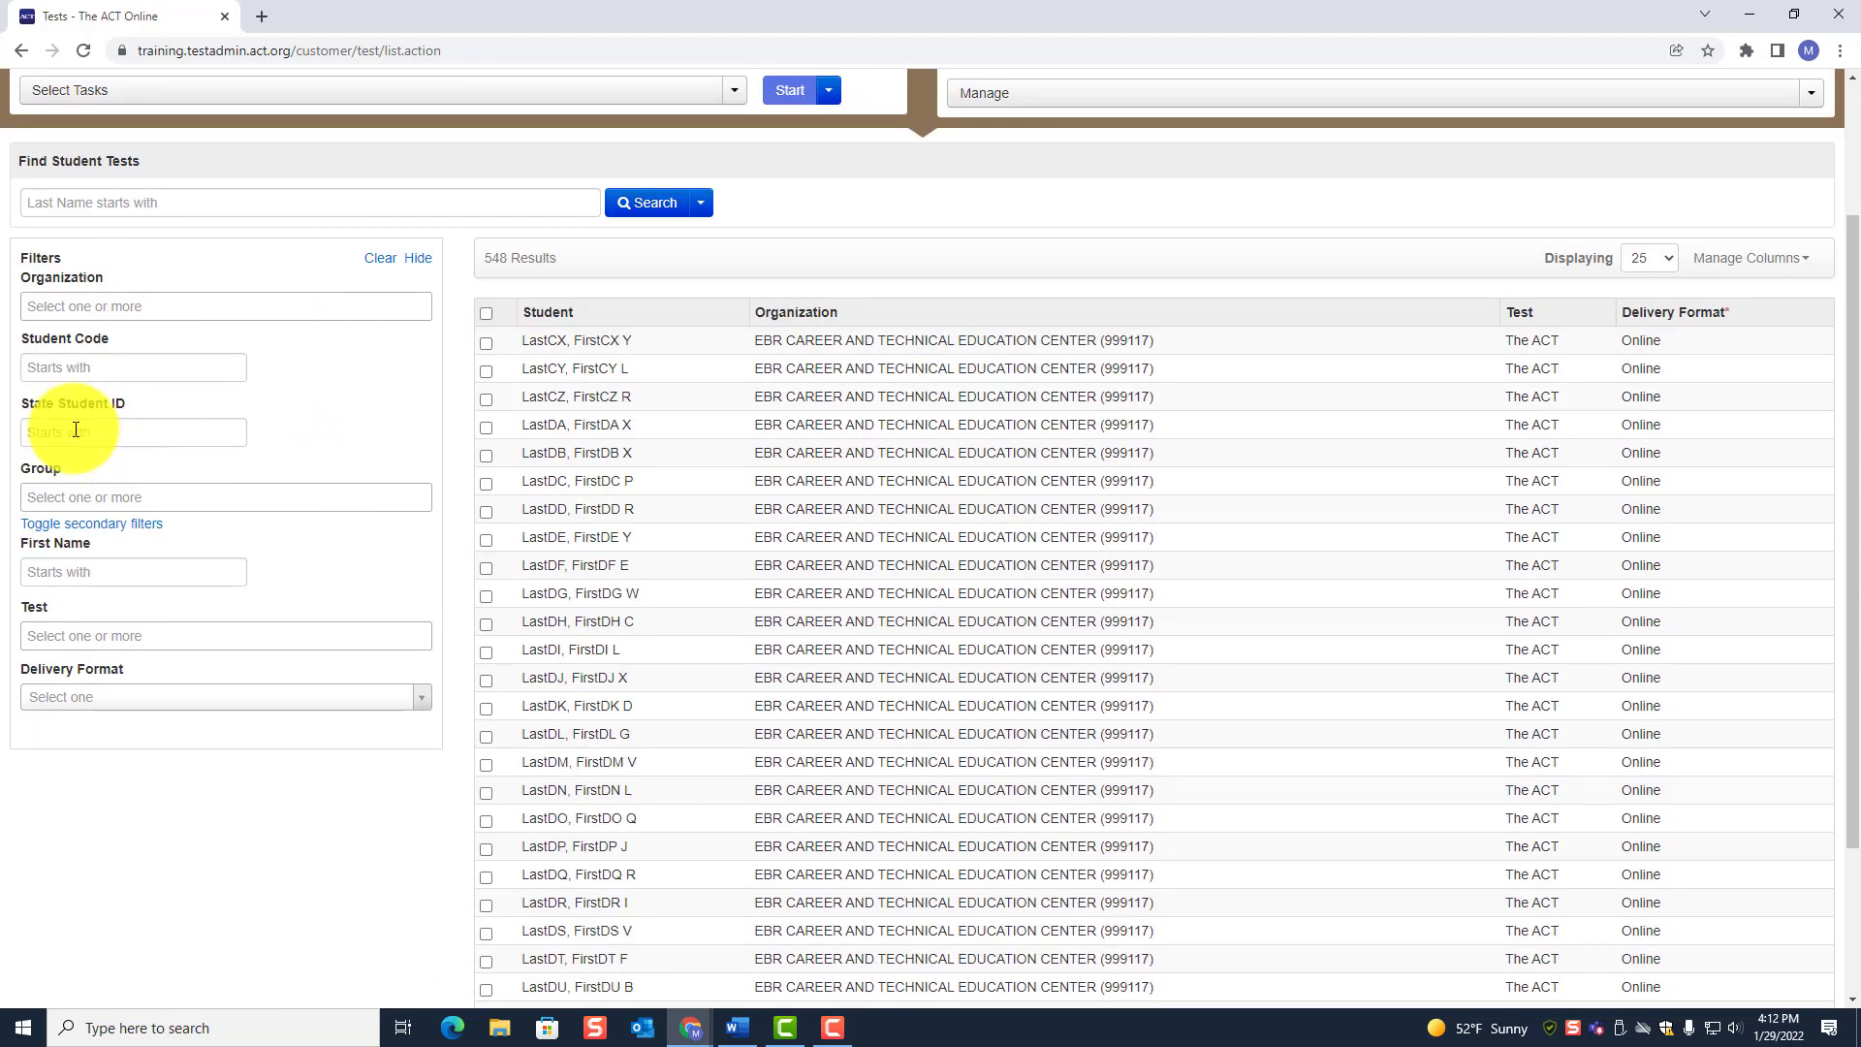
{"action": "right_click", "coordinate": [89, 369]}
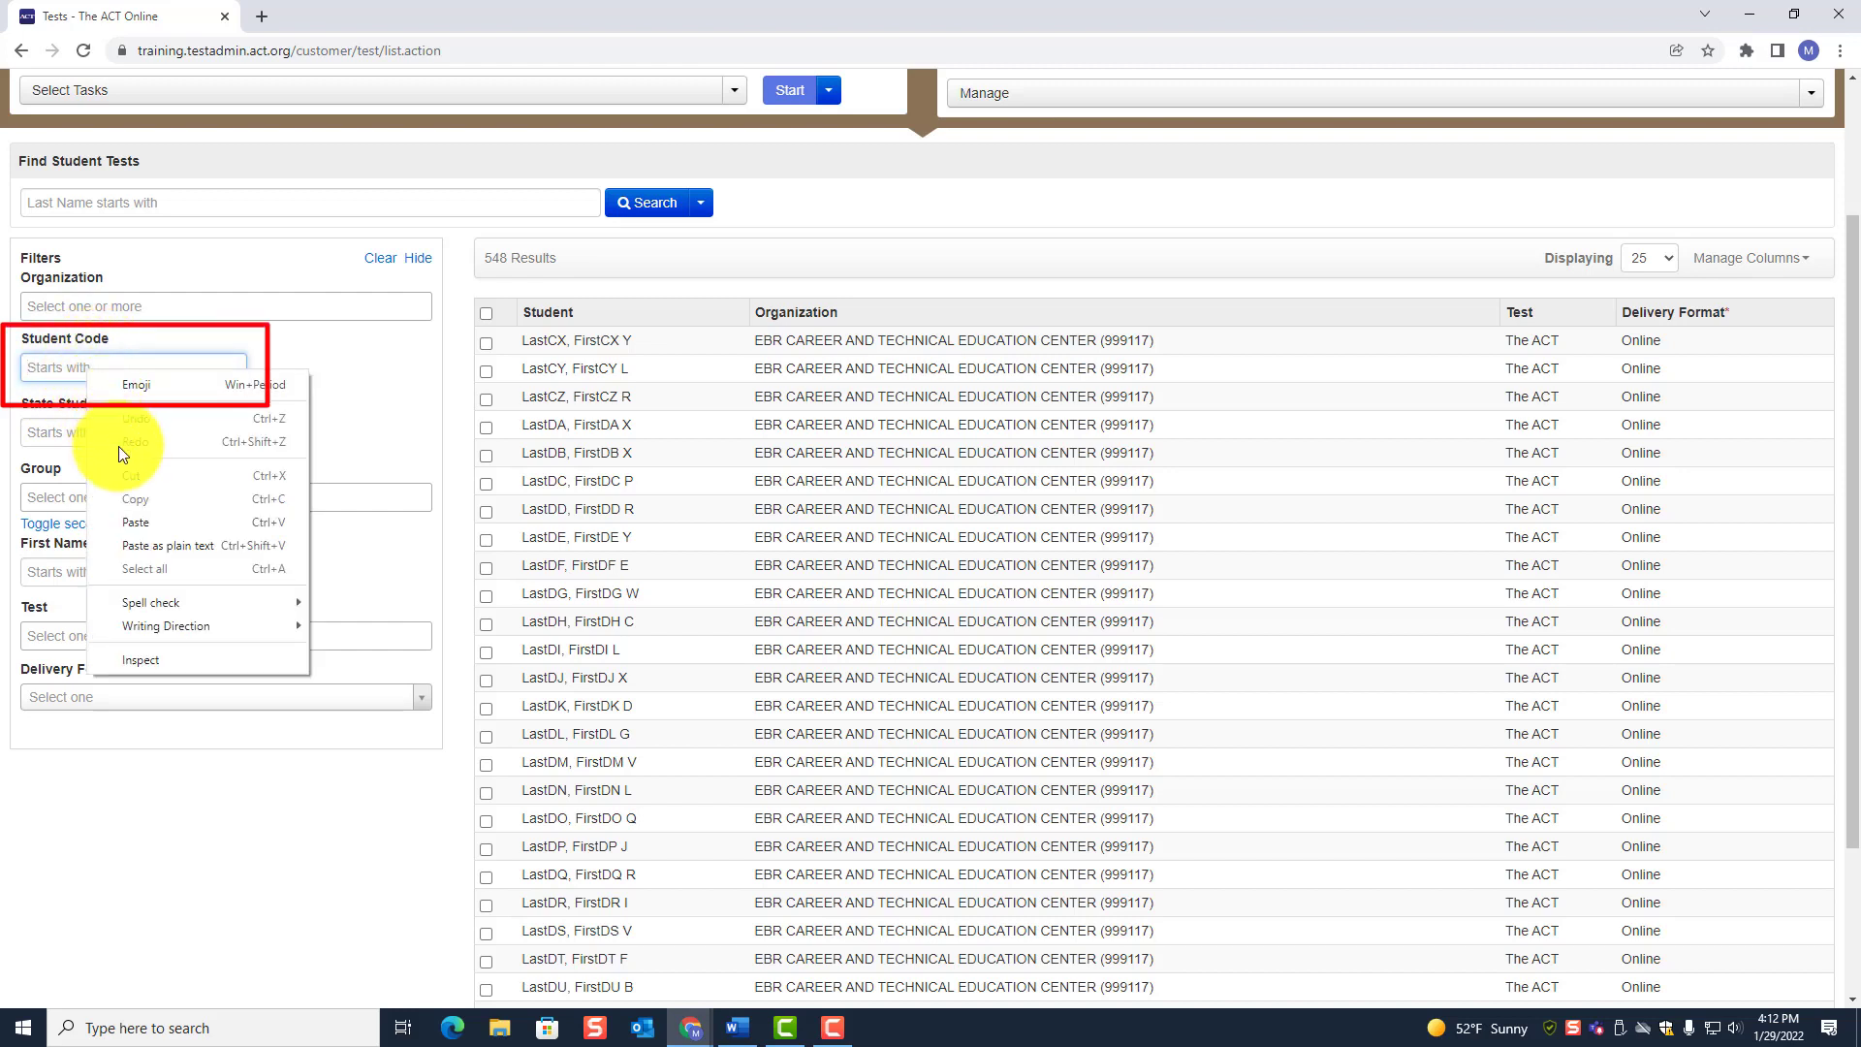
{"action": "left_click", "coordinate": [136, 515]}
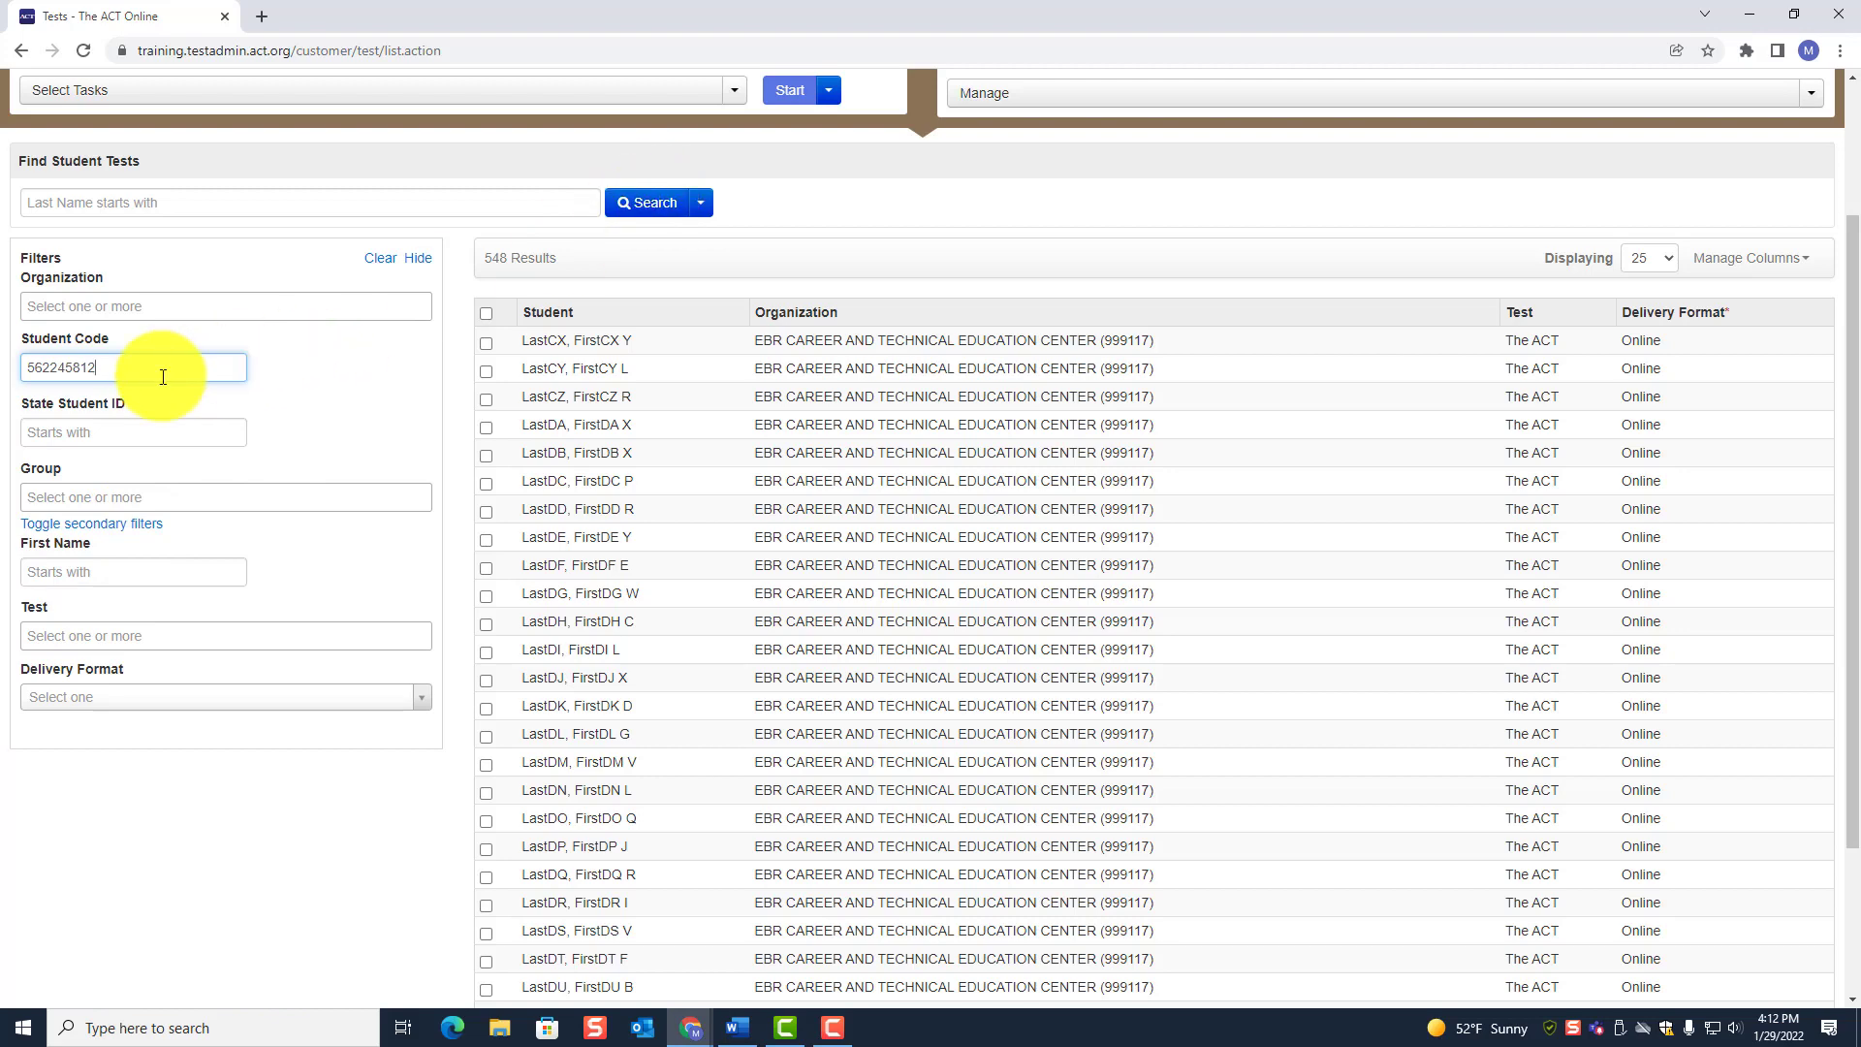
{"action": "left_click", "coordinate": [647, 205]}
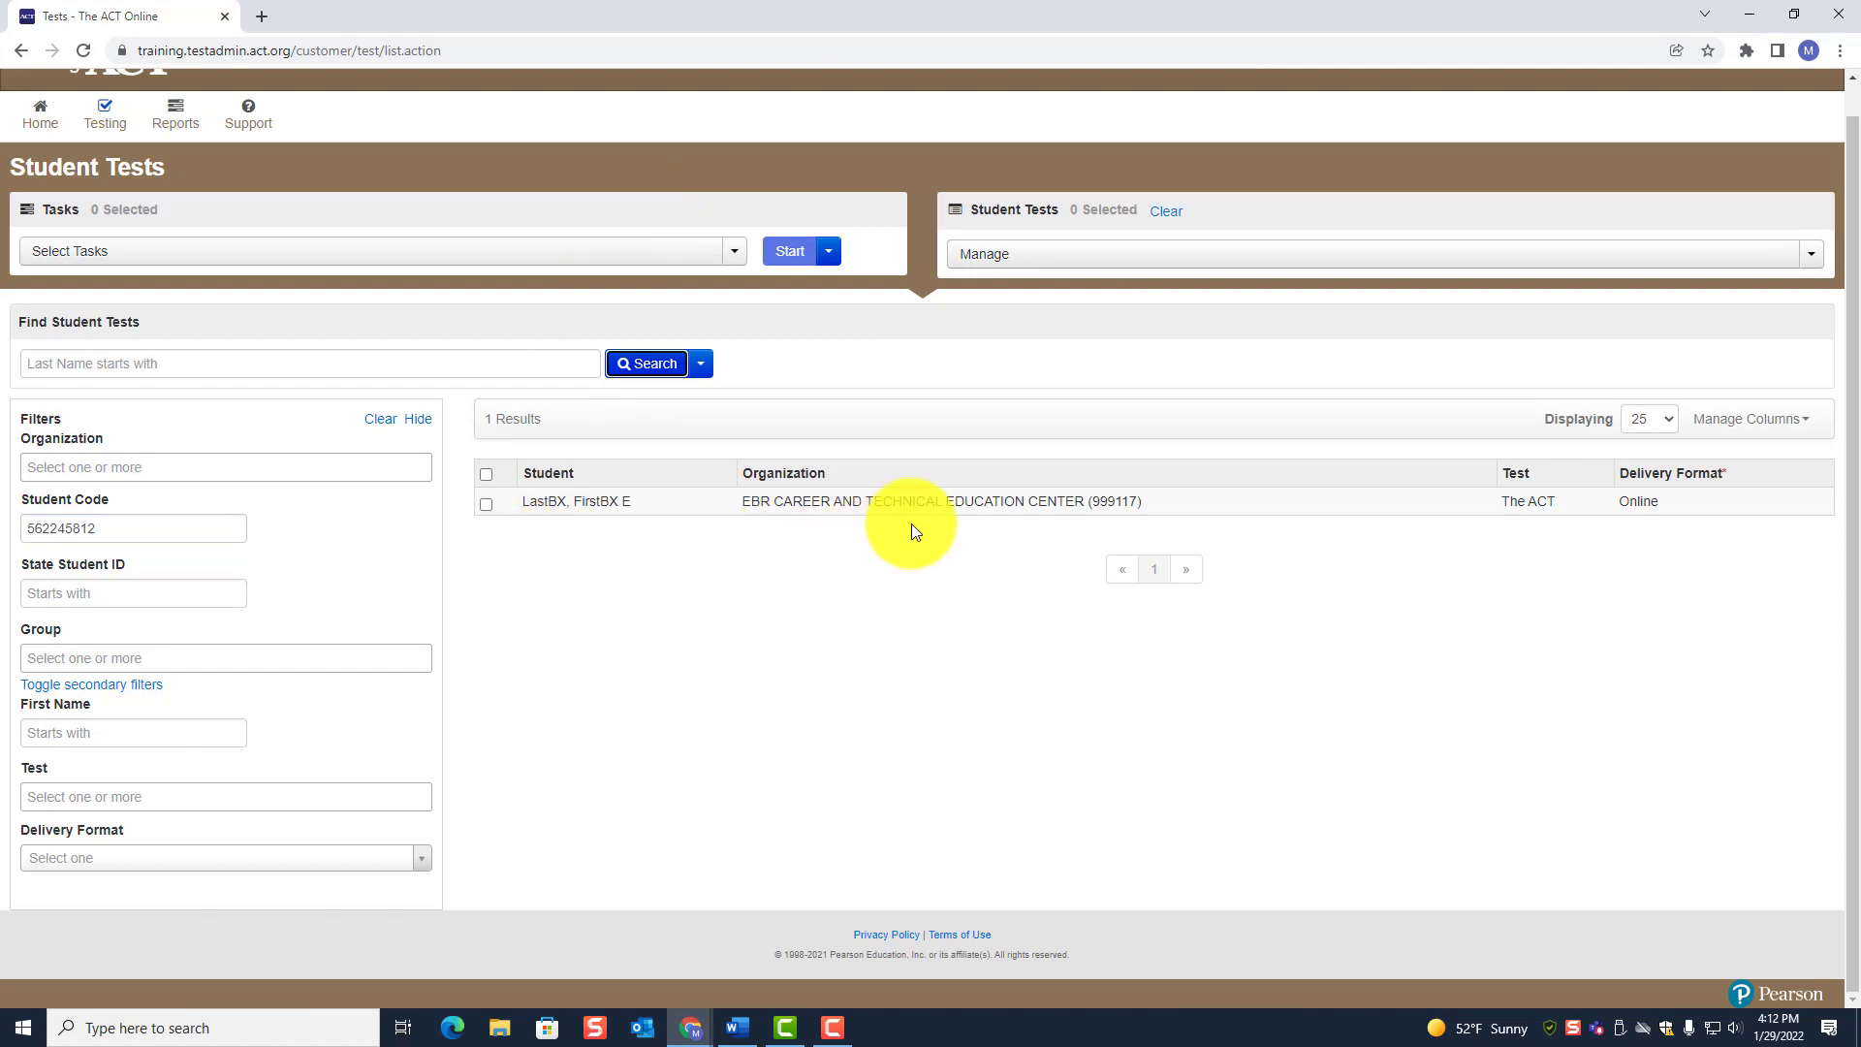
- Select the found student test and start the Manage Irregularities task for it
{"action": "left_click", "coordinate": [486, 505]}
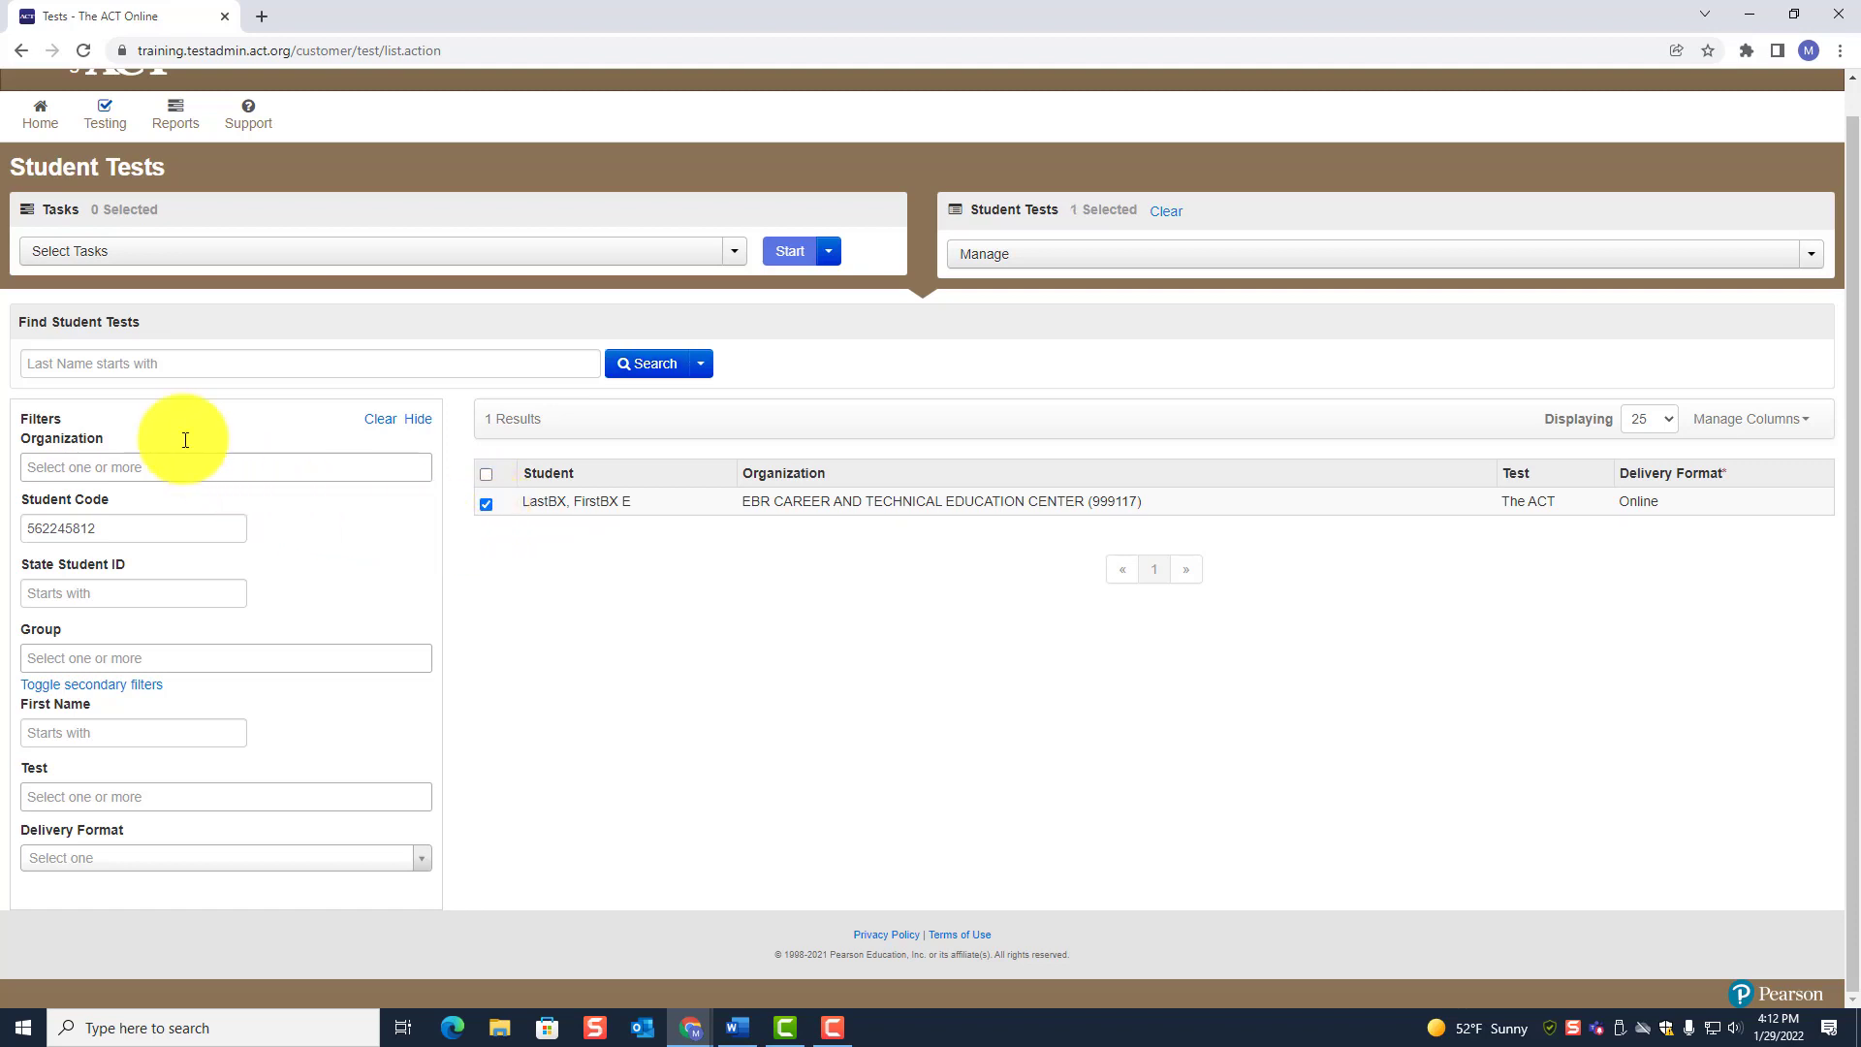
{"action": "left_click", "coordinate": [137, 254]}
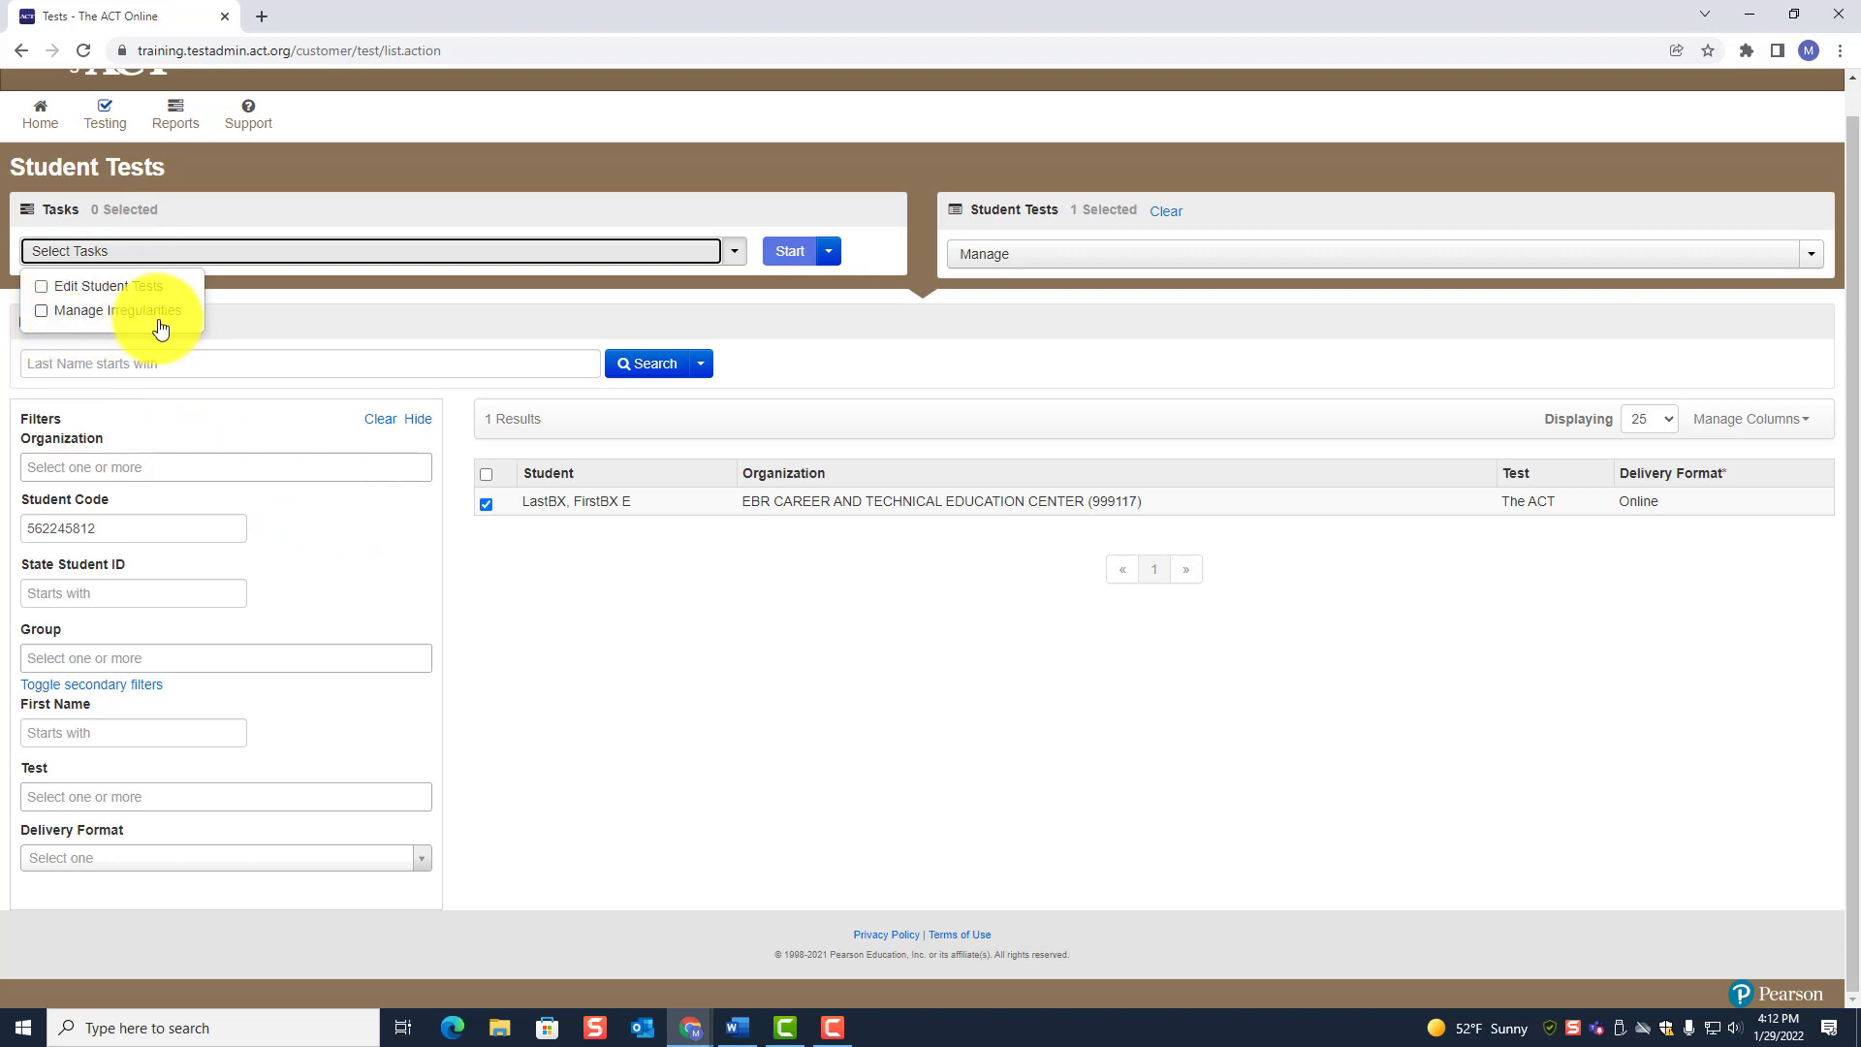
{"action": "left_click", "coordinate": [43, 312]}
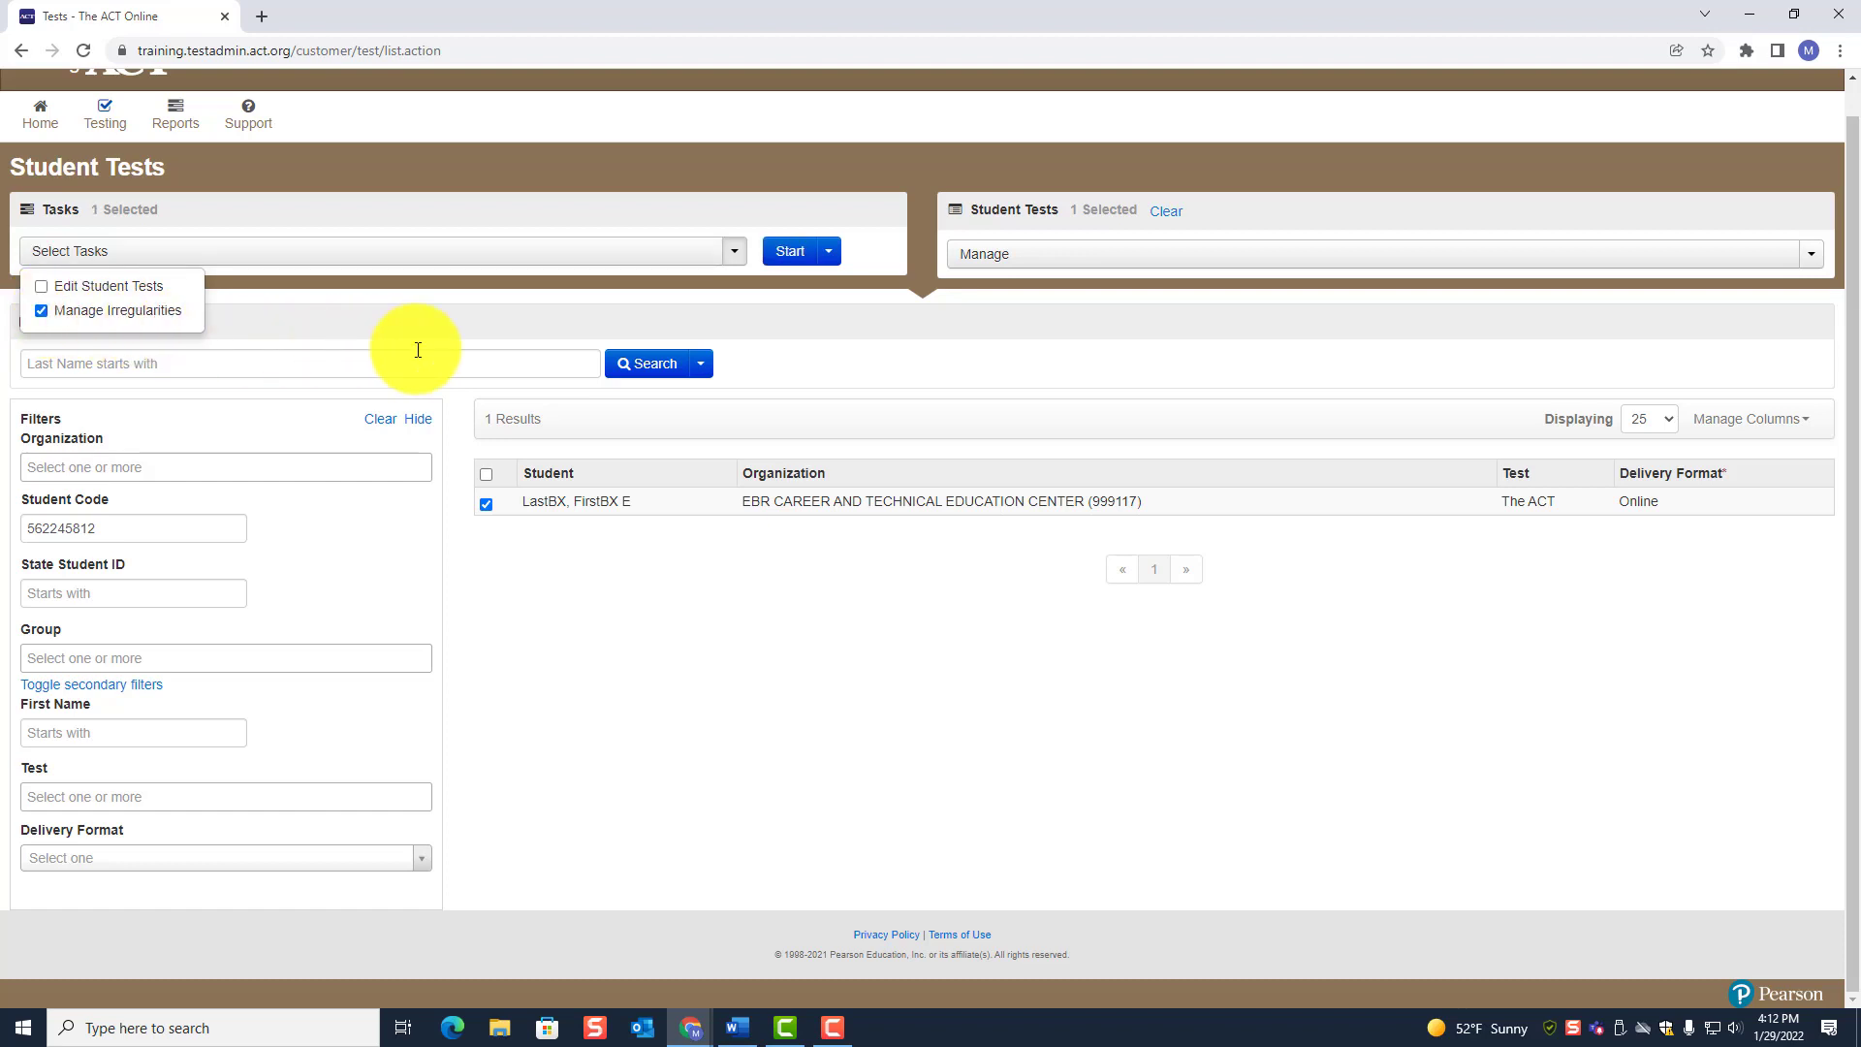
{"action": "left_click", "coordinate": [791, 254]}
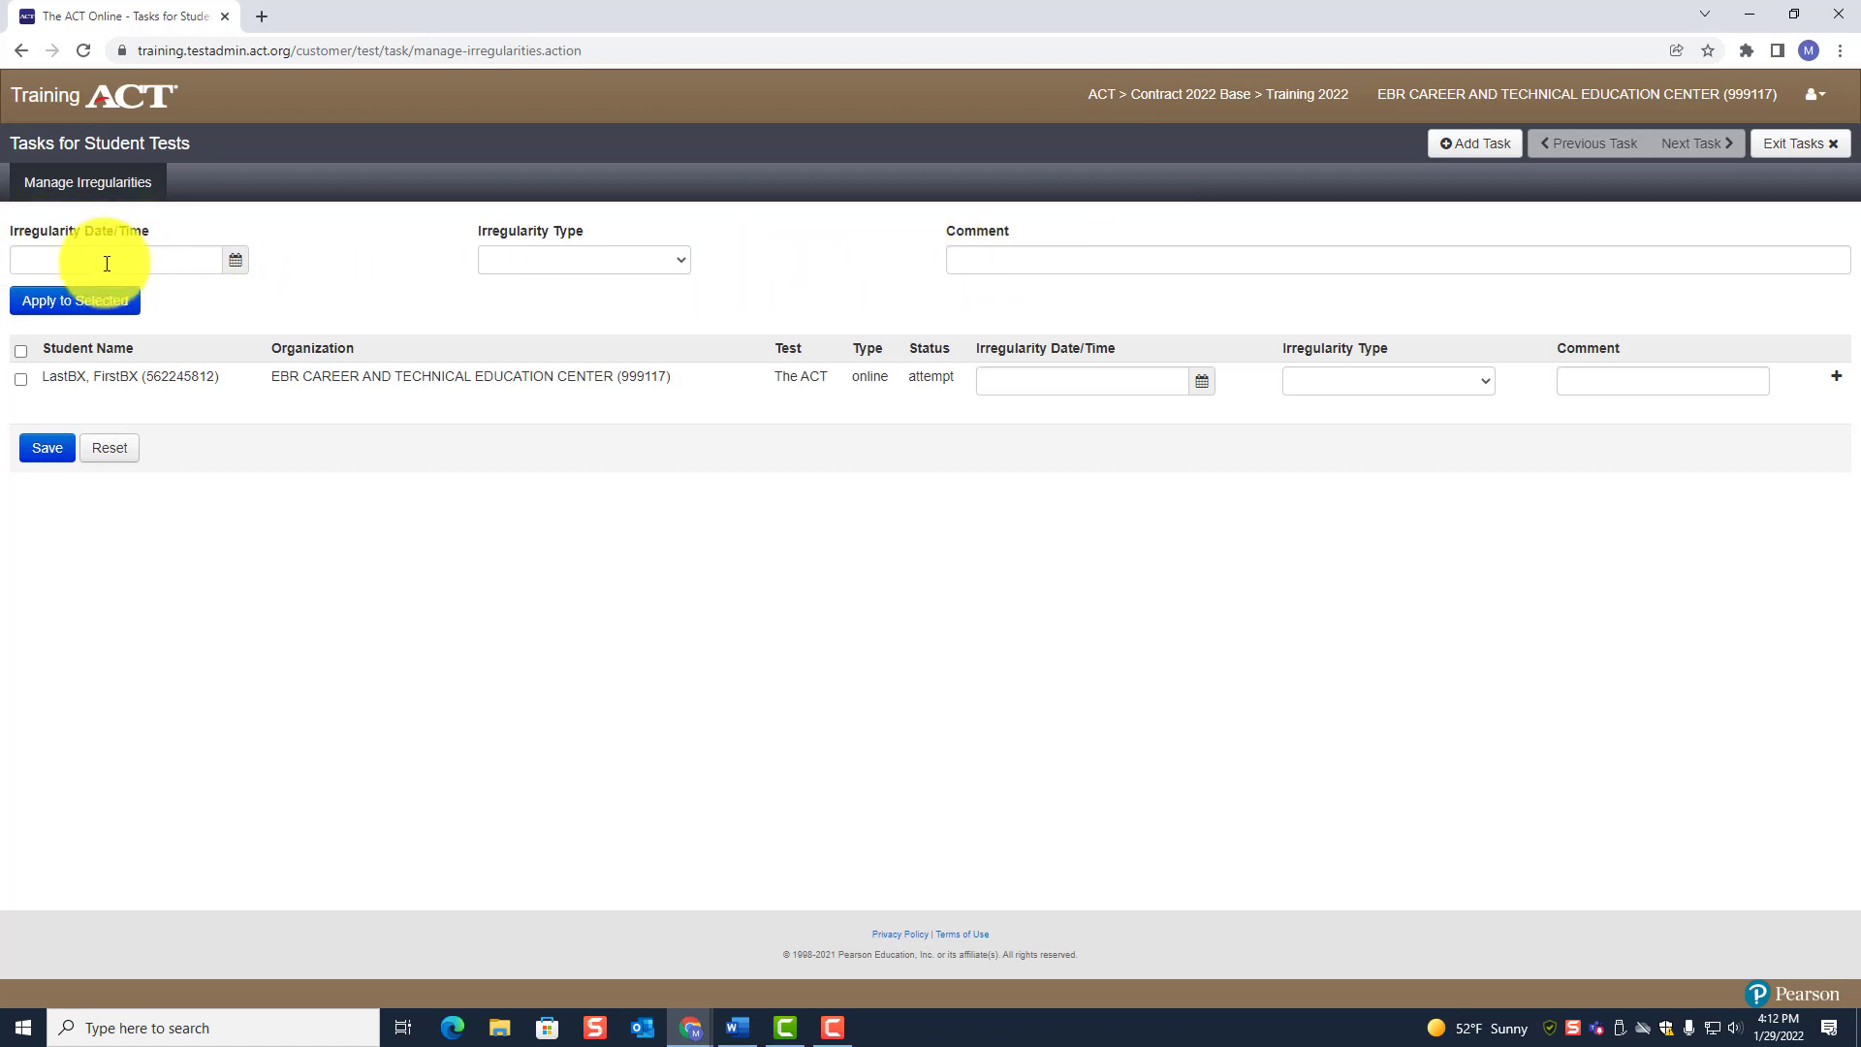
- Set the irregularity date and time to 01/29/2022 11:10 AM and the type to Examinee - Cell phone use (or other device)
{"action": "left_click", "coordinate": [237, 262]}
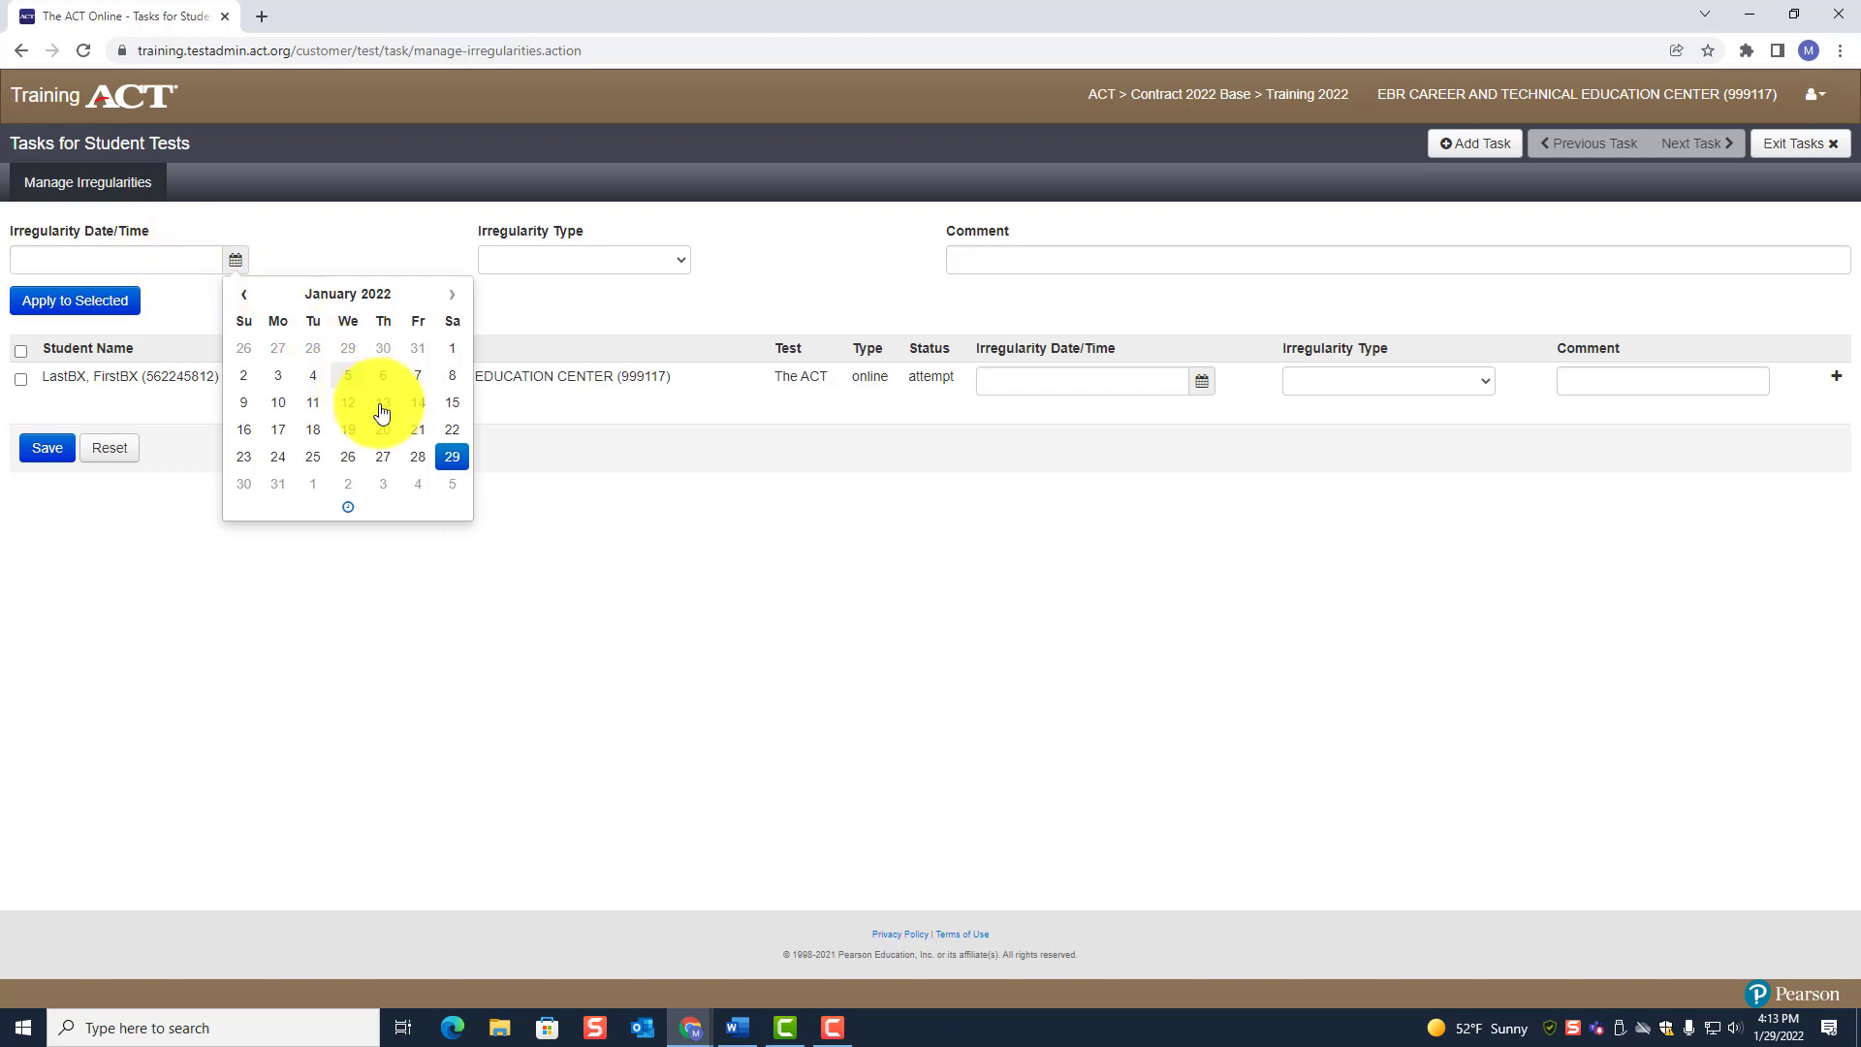
{"action": "left_click", "coordinate": [452, 457]}
{"action": "left_click", "coordinate": [127, 264]}
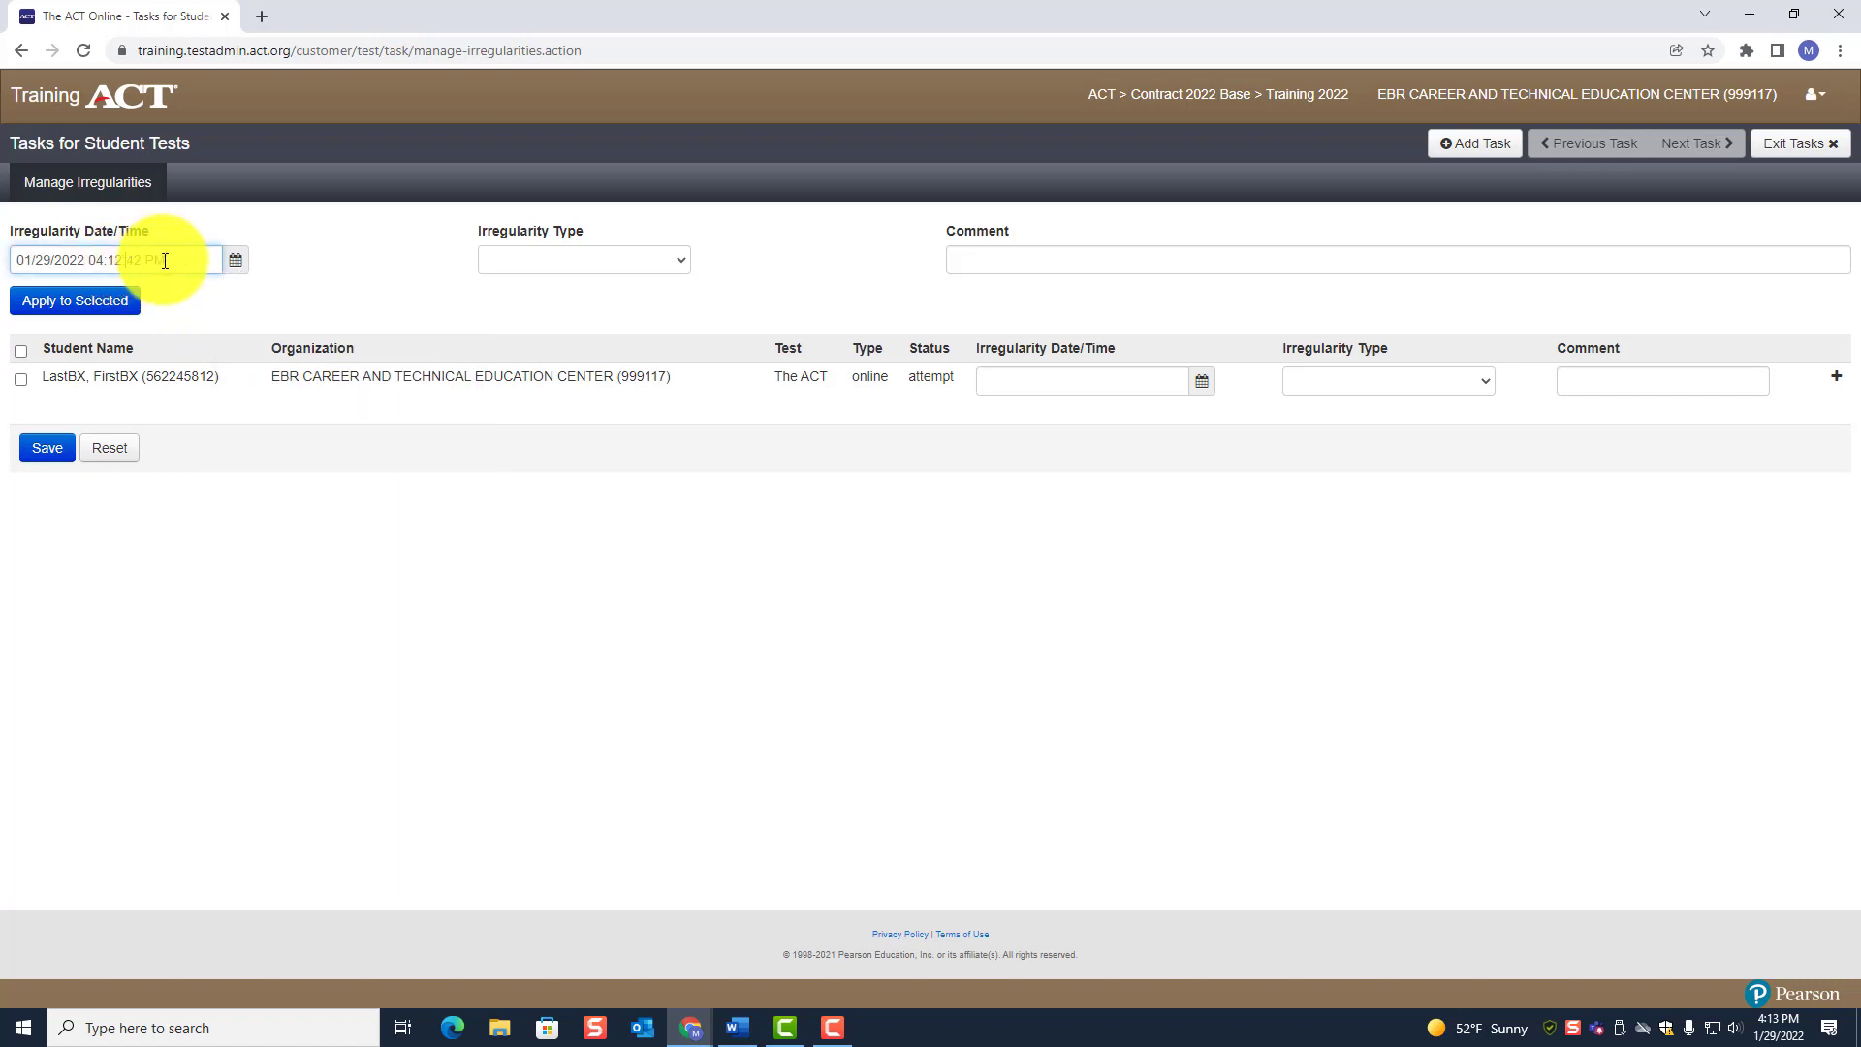
{"action": "left_click", "coordinate": [236, 262]}
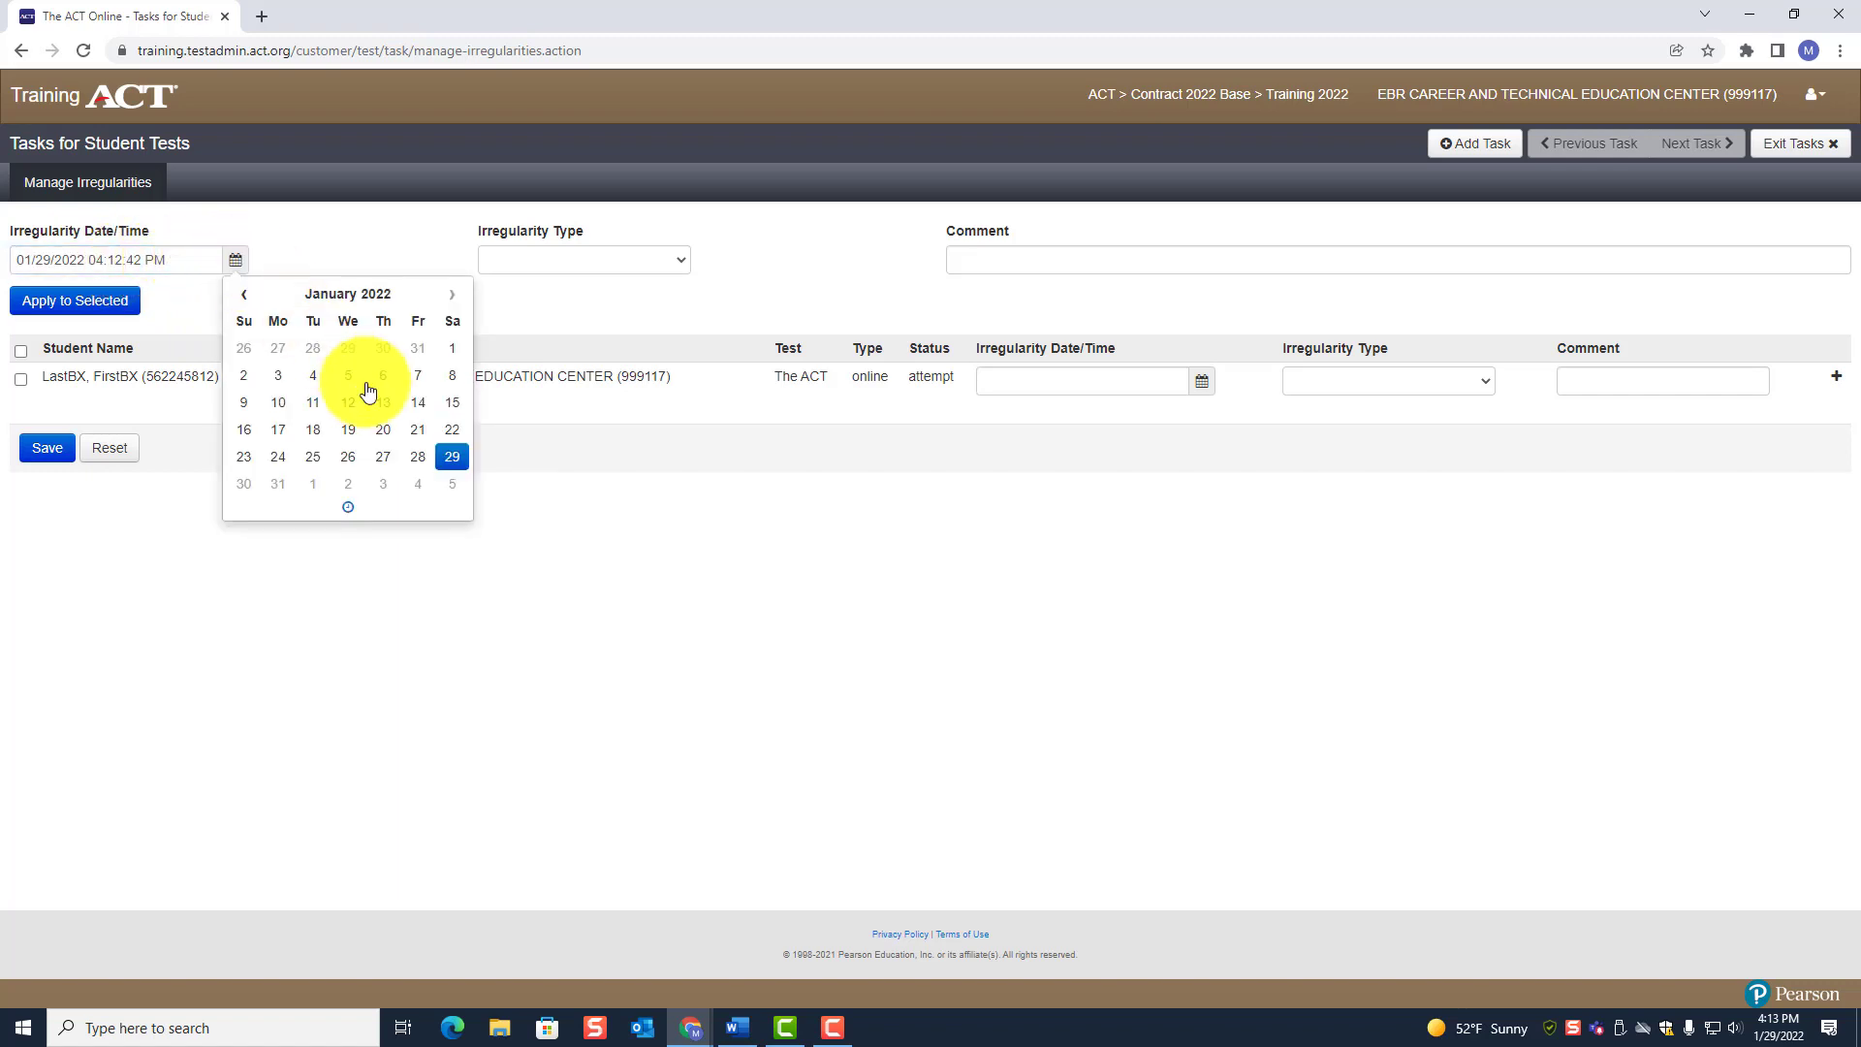
{"action": "left_click", "coordinate": [349, 511]}
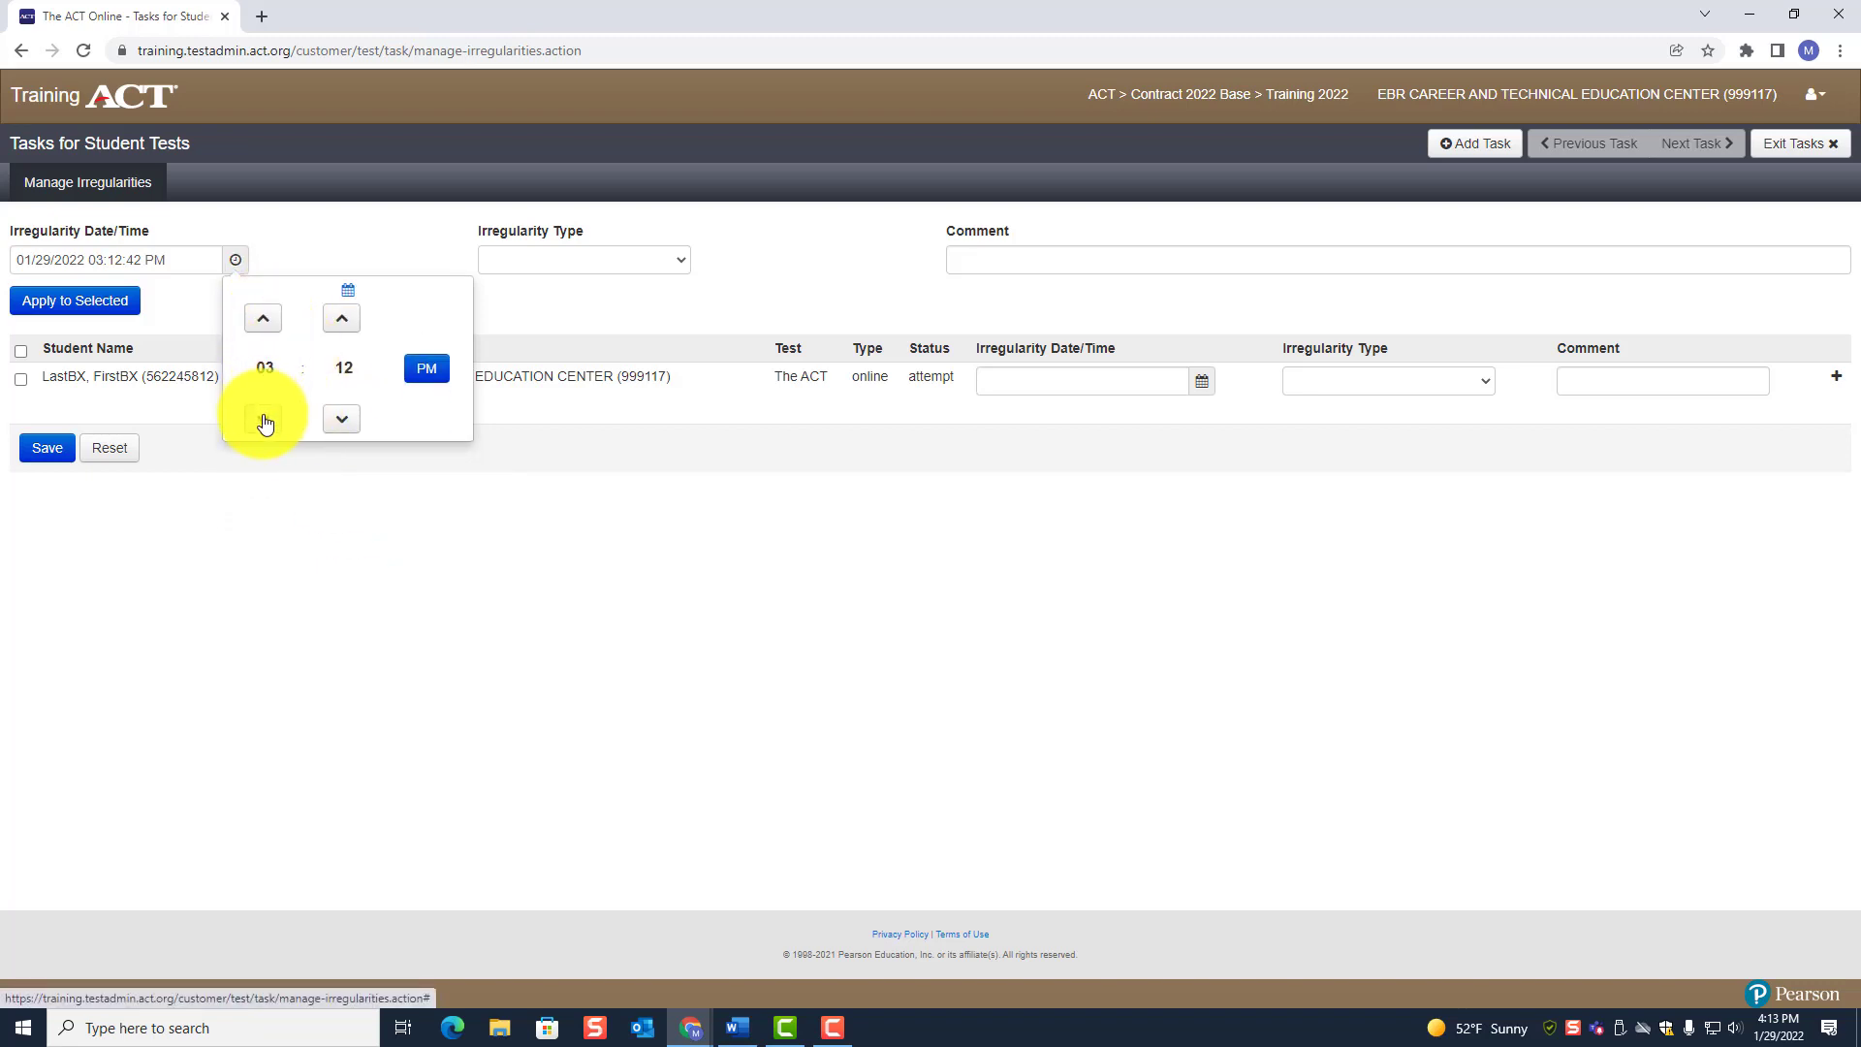
{"action": "left_click", "coordinate": [265, 420]}
{"action": "left_click", "coordinate": [265, 420]}
{"action": "left_click", "coordinate": [264, 419]}
{"action": "left_click", "coordinate": [264, 420]}
{"action": "left_click", "coordinate": [348, 418]}
{"action": "left_click", "coordinate": [343, 420]}
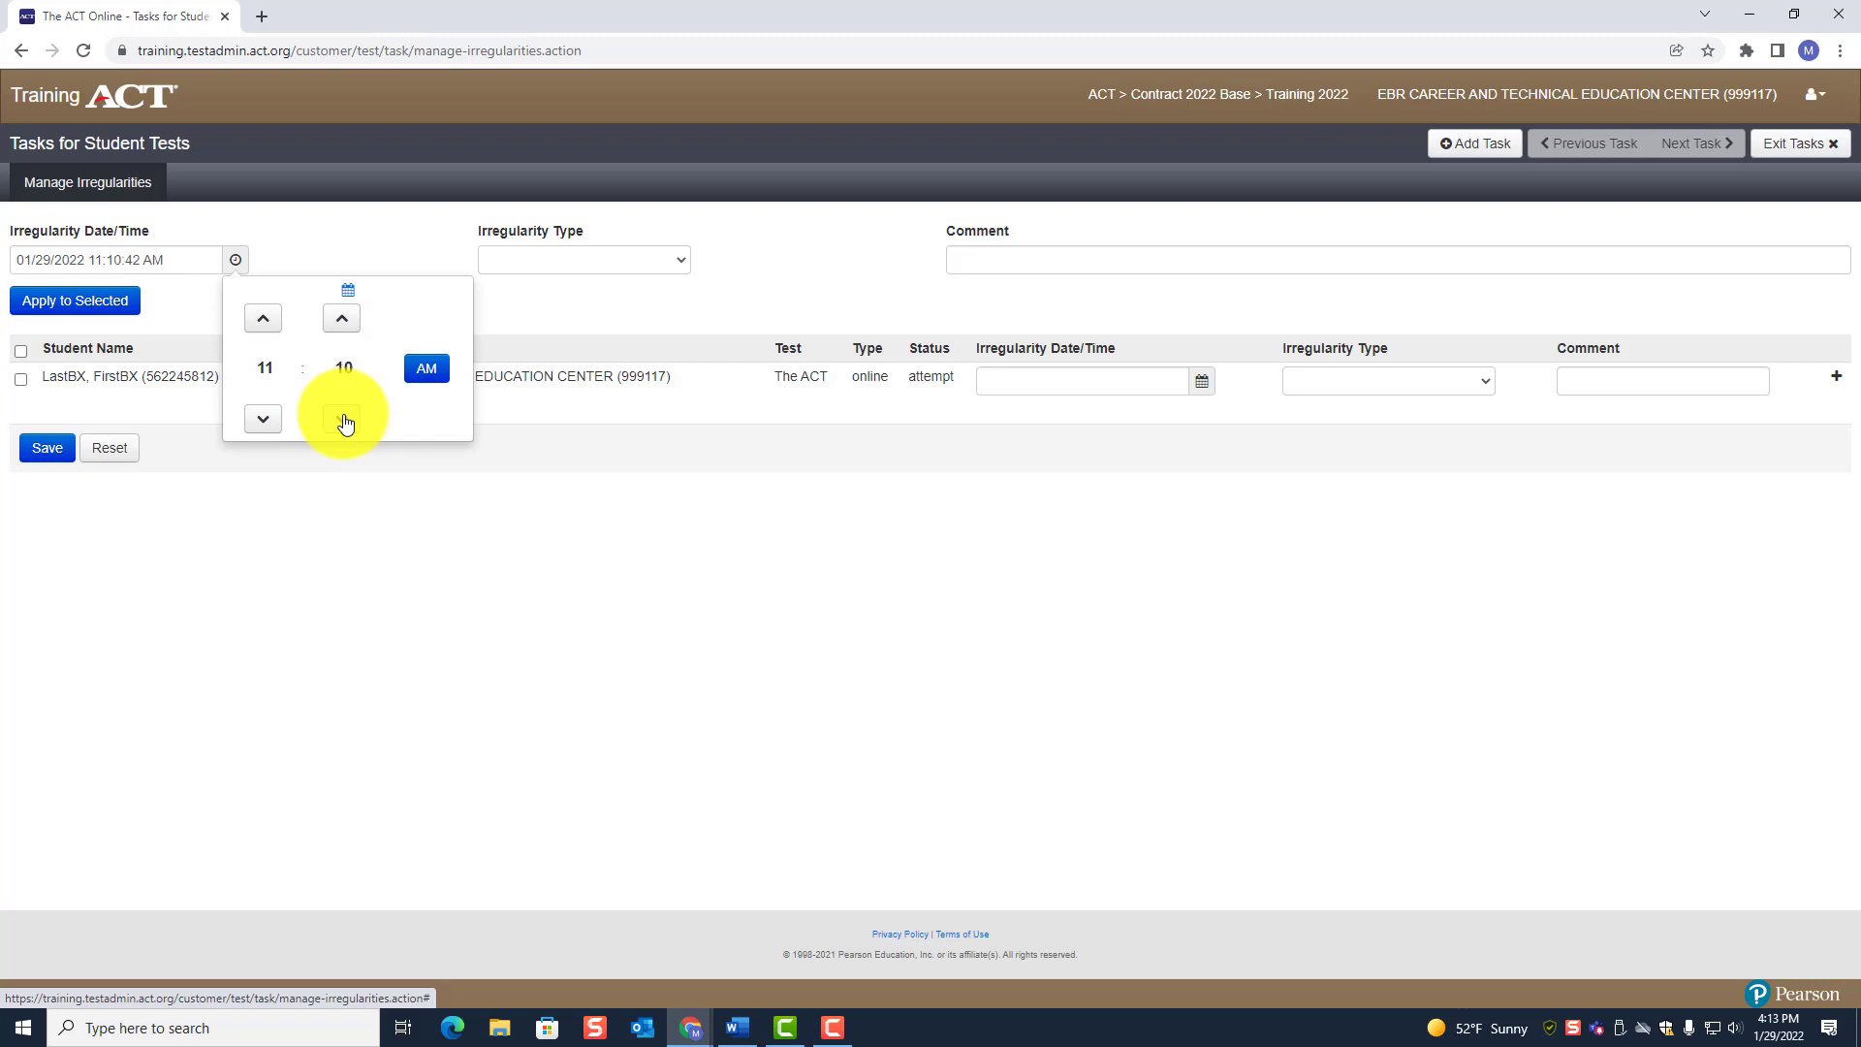
{"action": "left_click", "coordinate": [424, 499]}
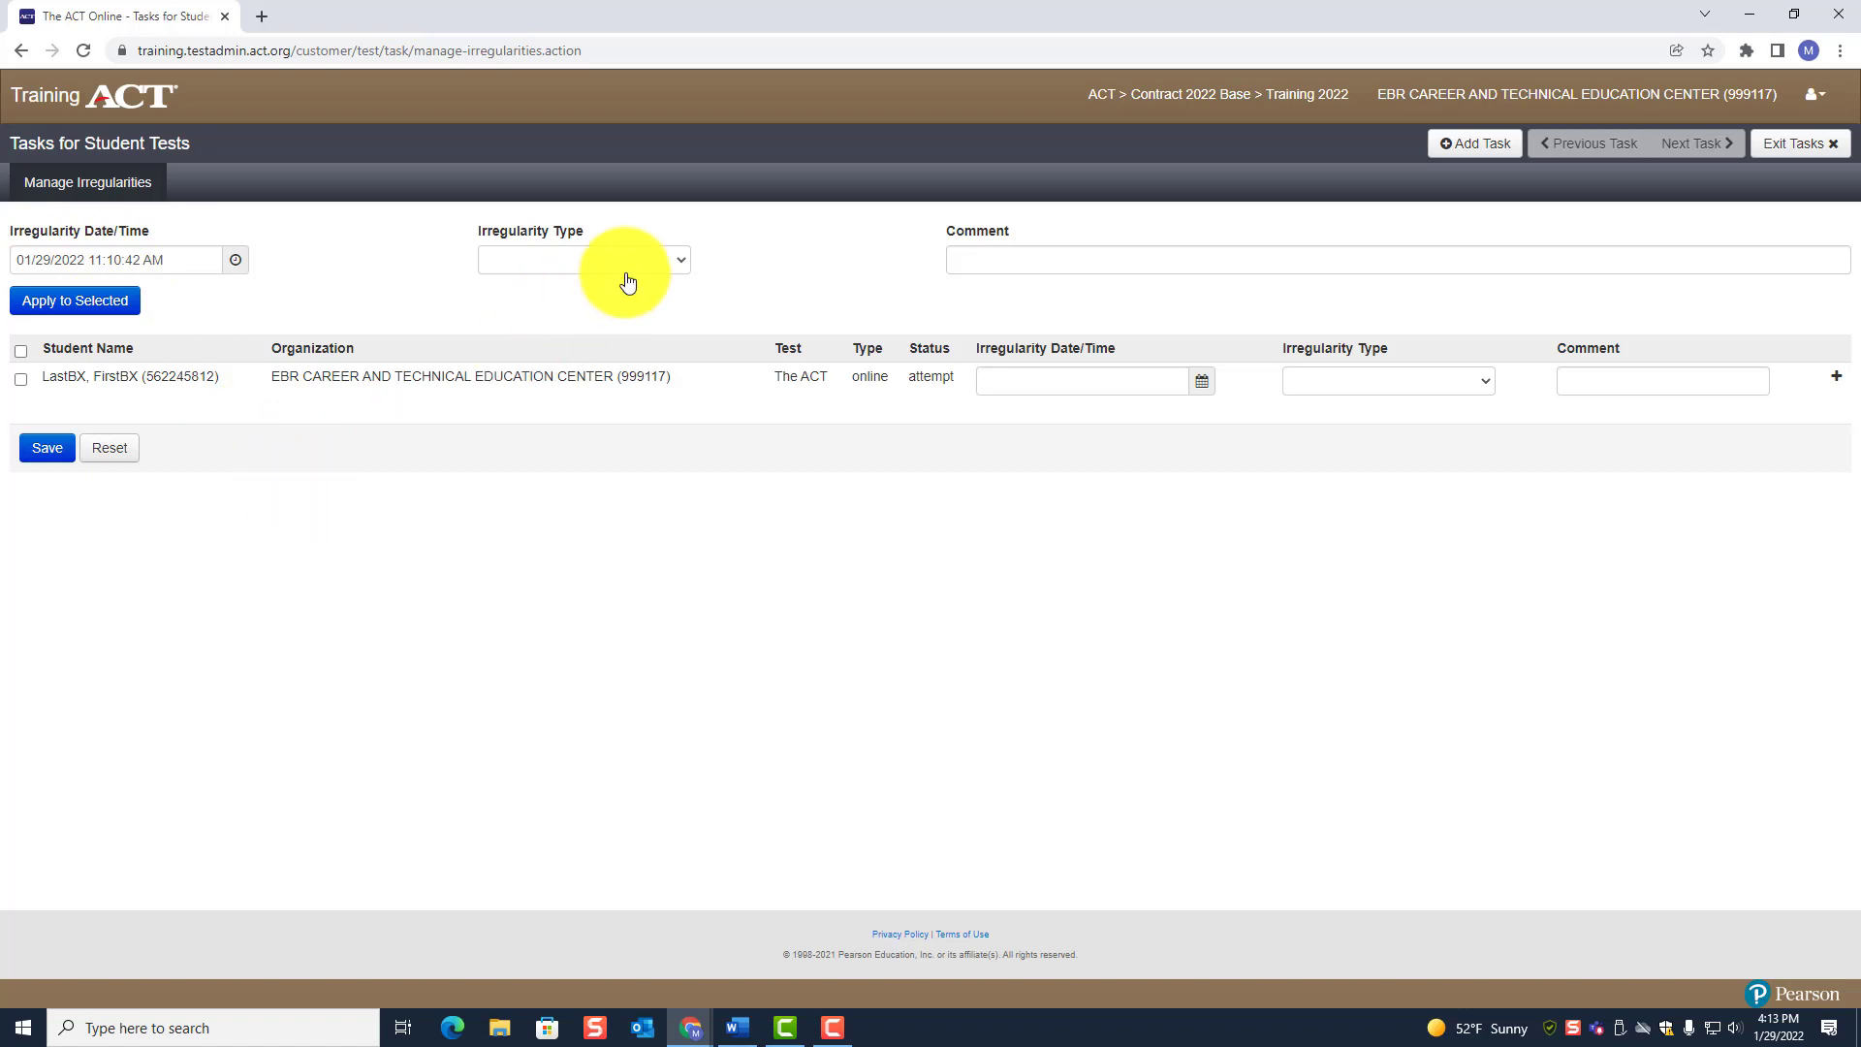
{"action": "left_click", "coordinate": [679, 269]}
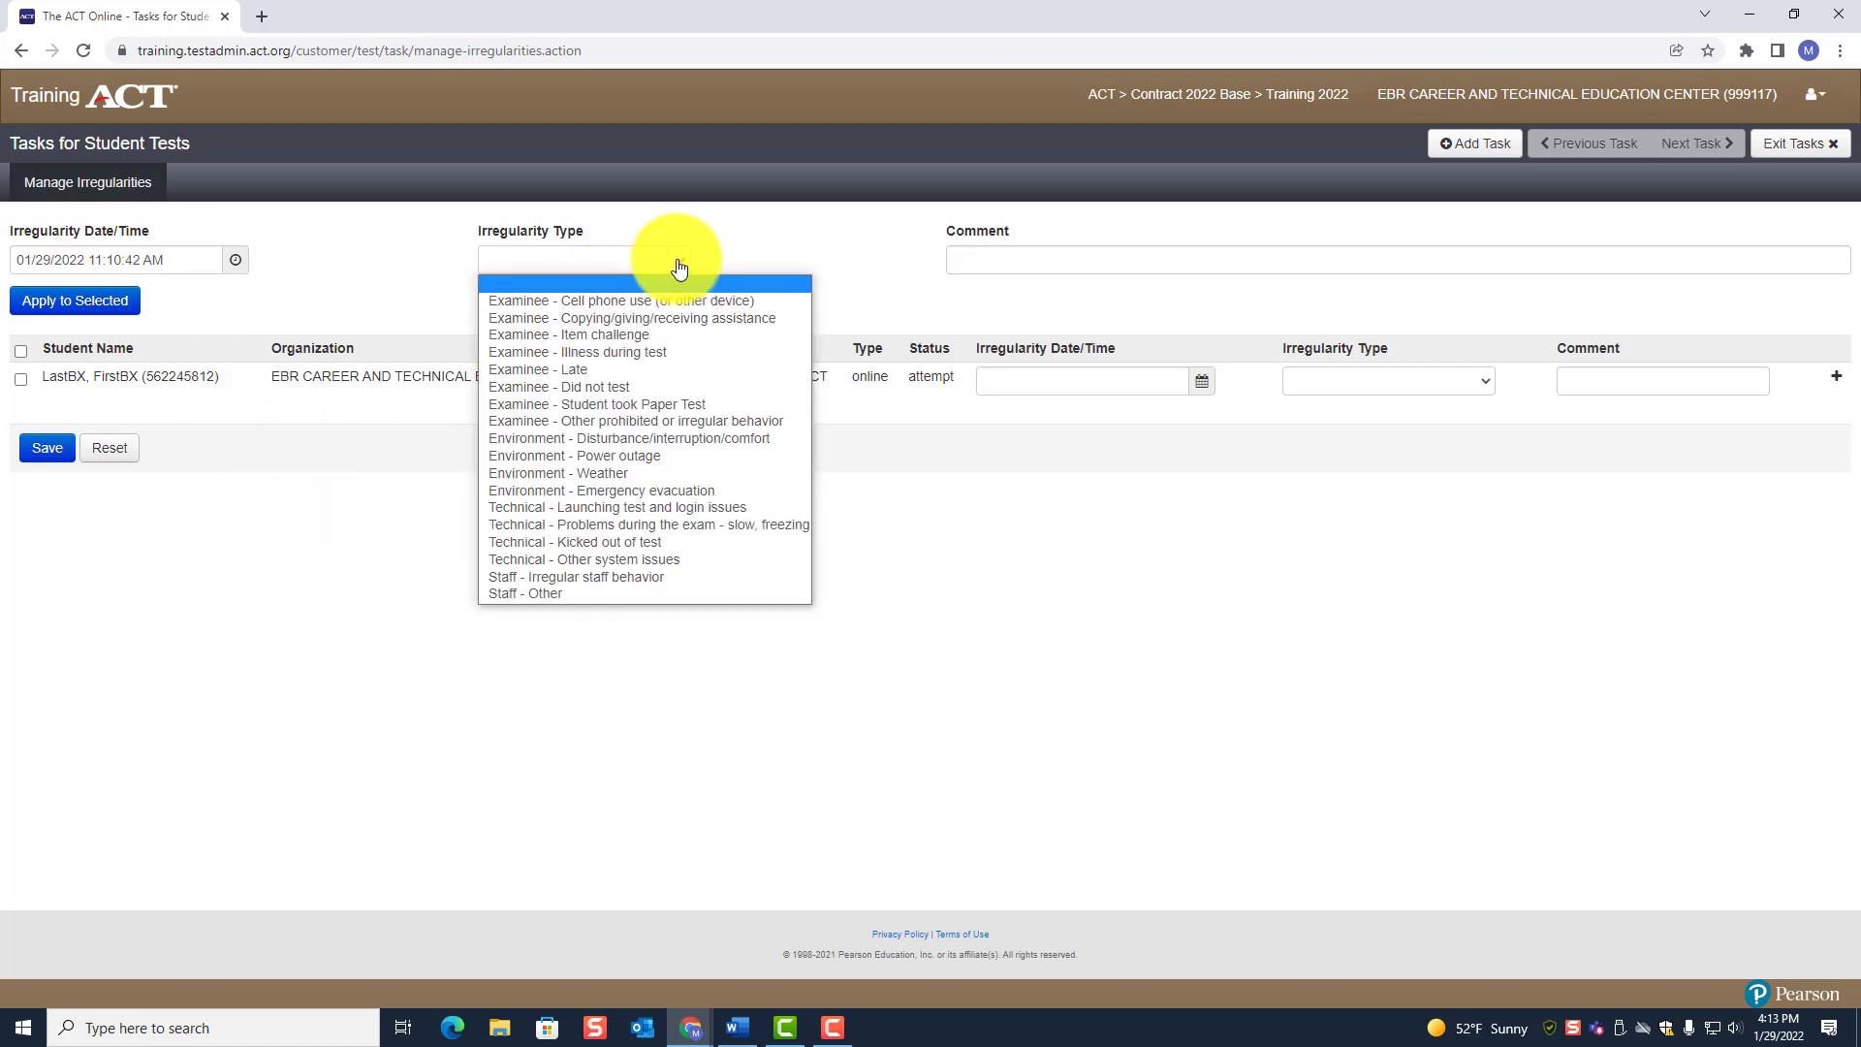
{"action": "left_click", "coordinate": [618, 302]}
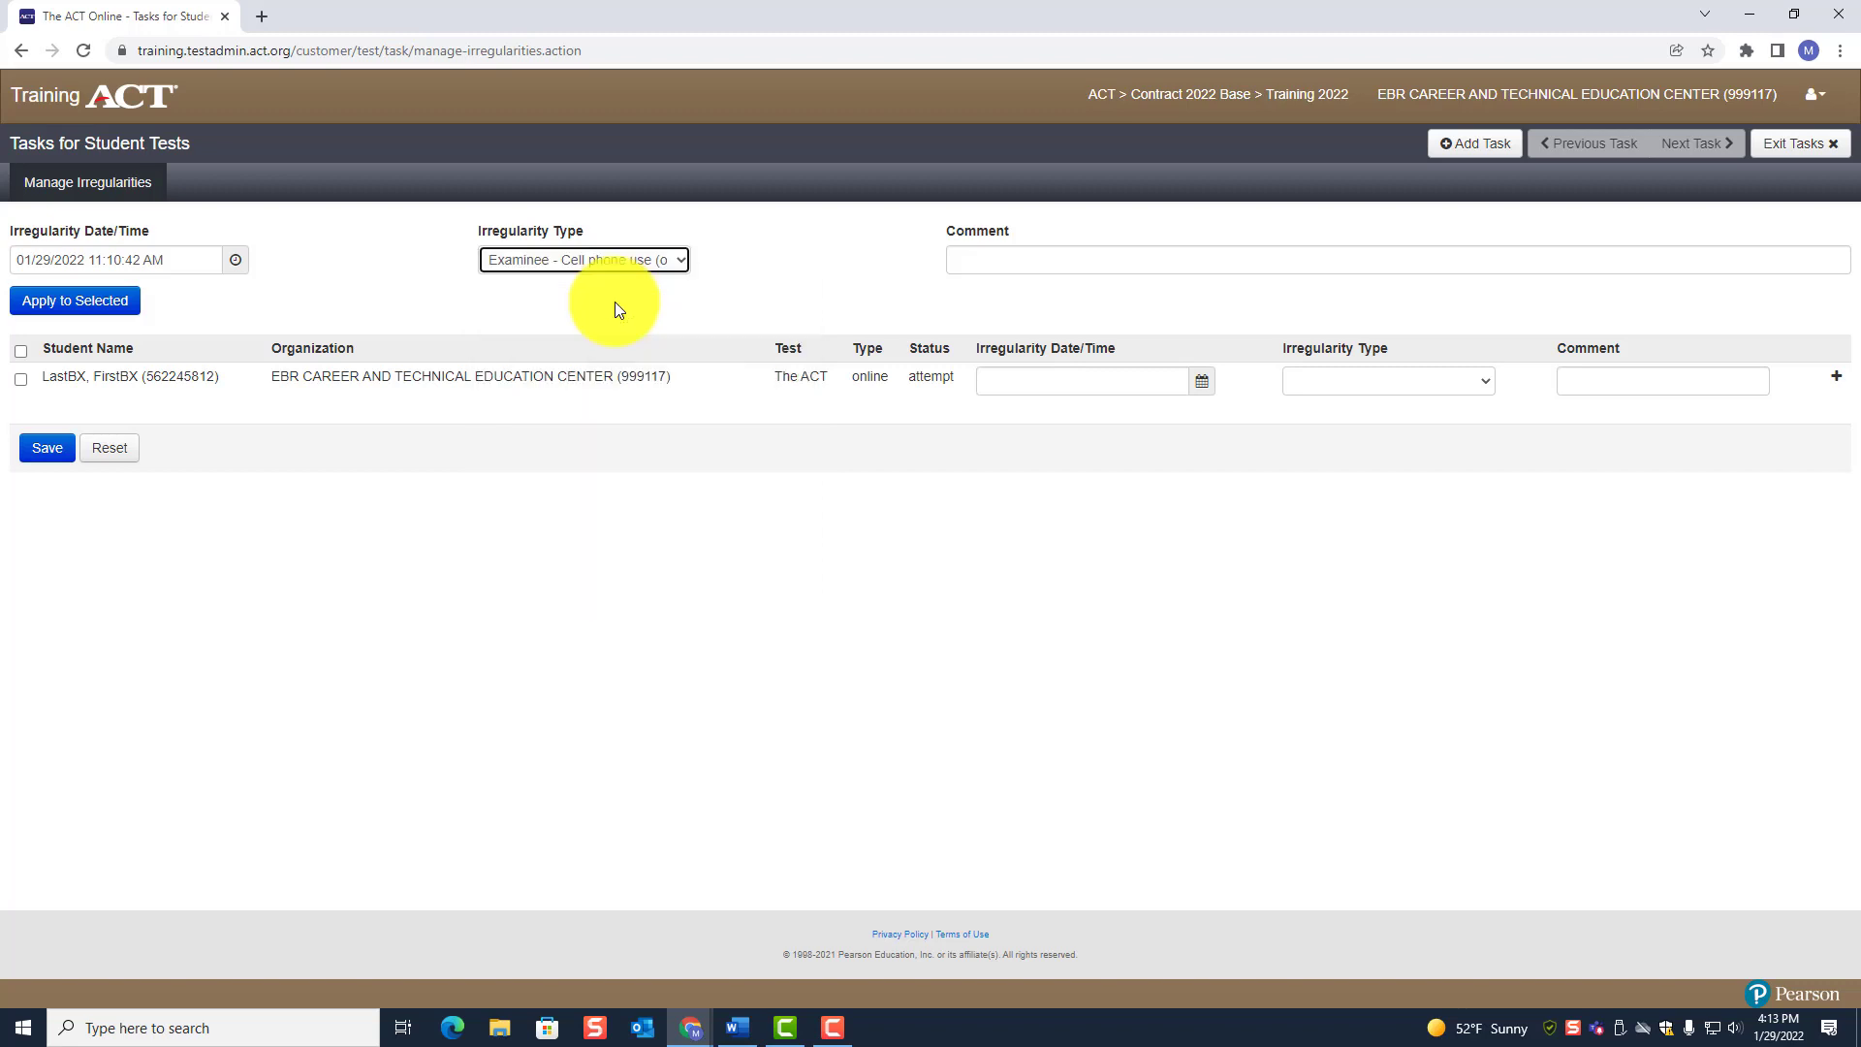
- Enter the comment "Student looked at cell phone during test 2. Student was dismissed. Don't score the test. The student will take a makeup."
{"action": "left_click", "coordinate": [1003, 263]}
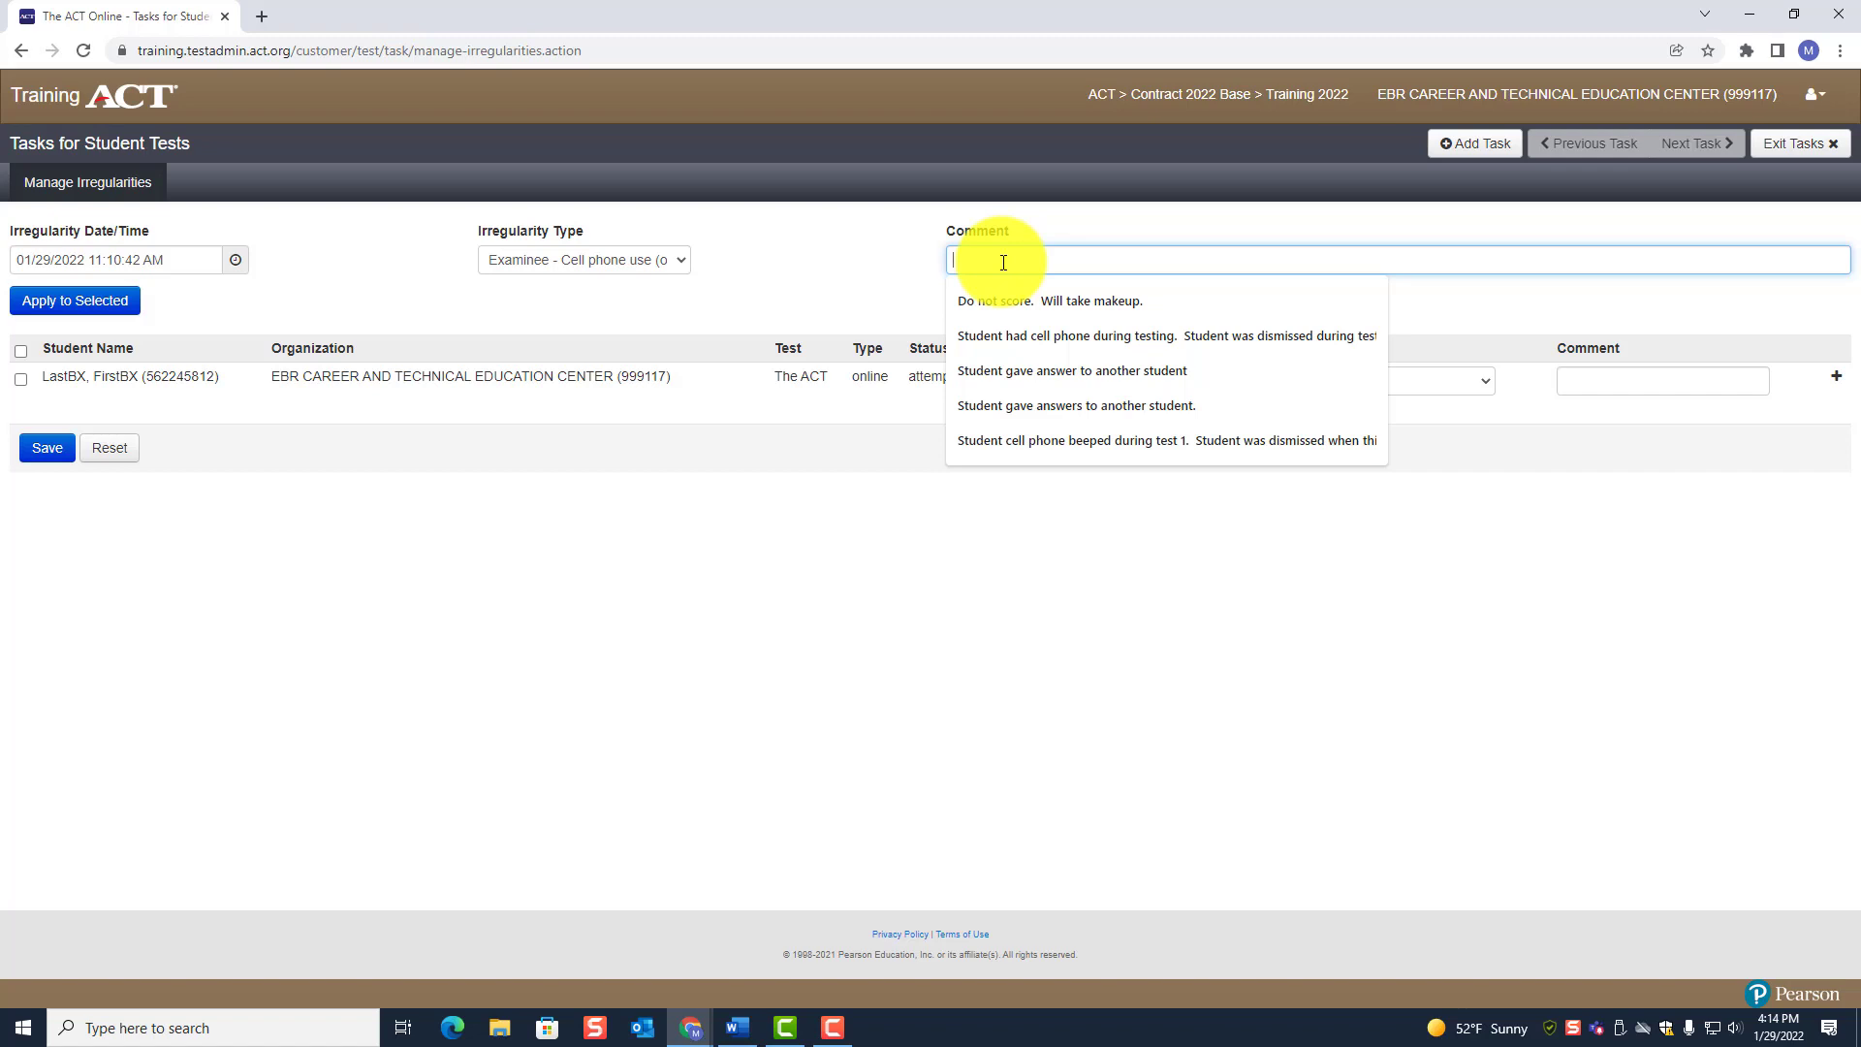
{"action": "type", "text": "Student"}
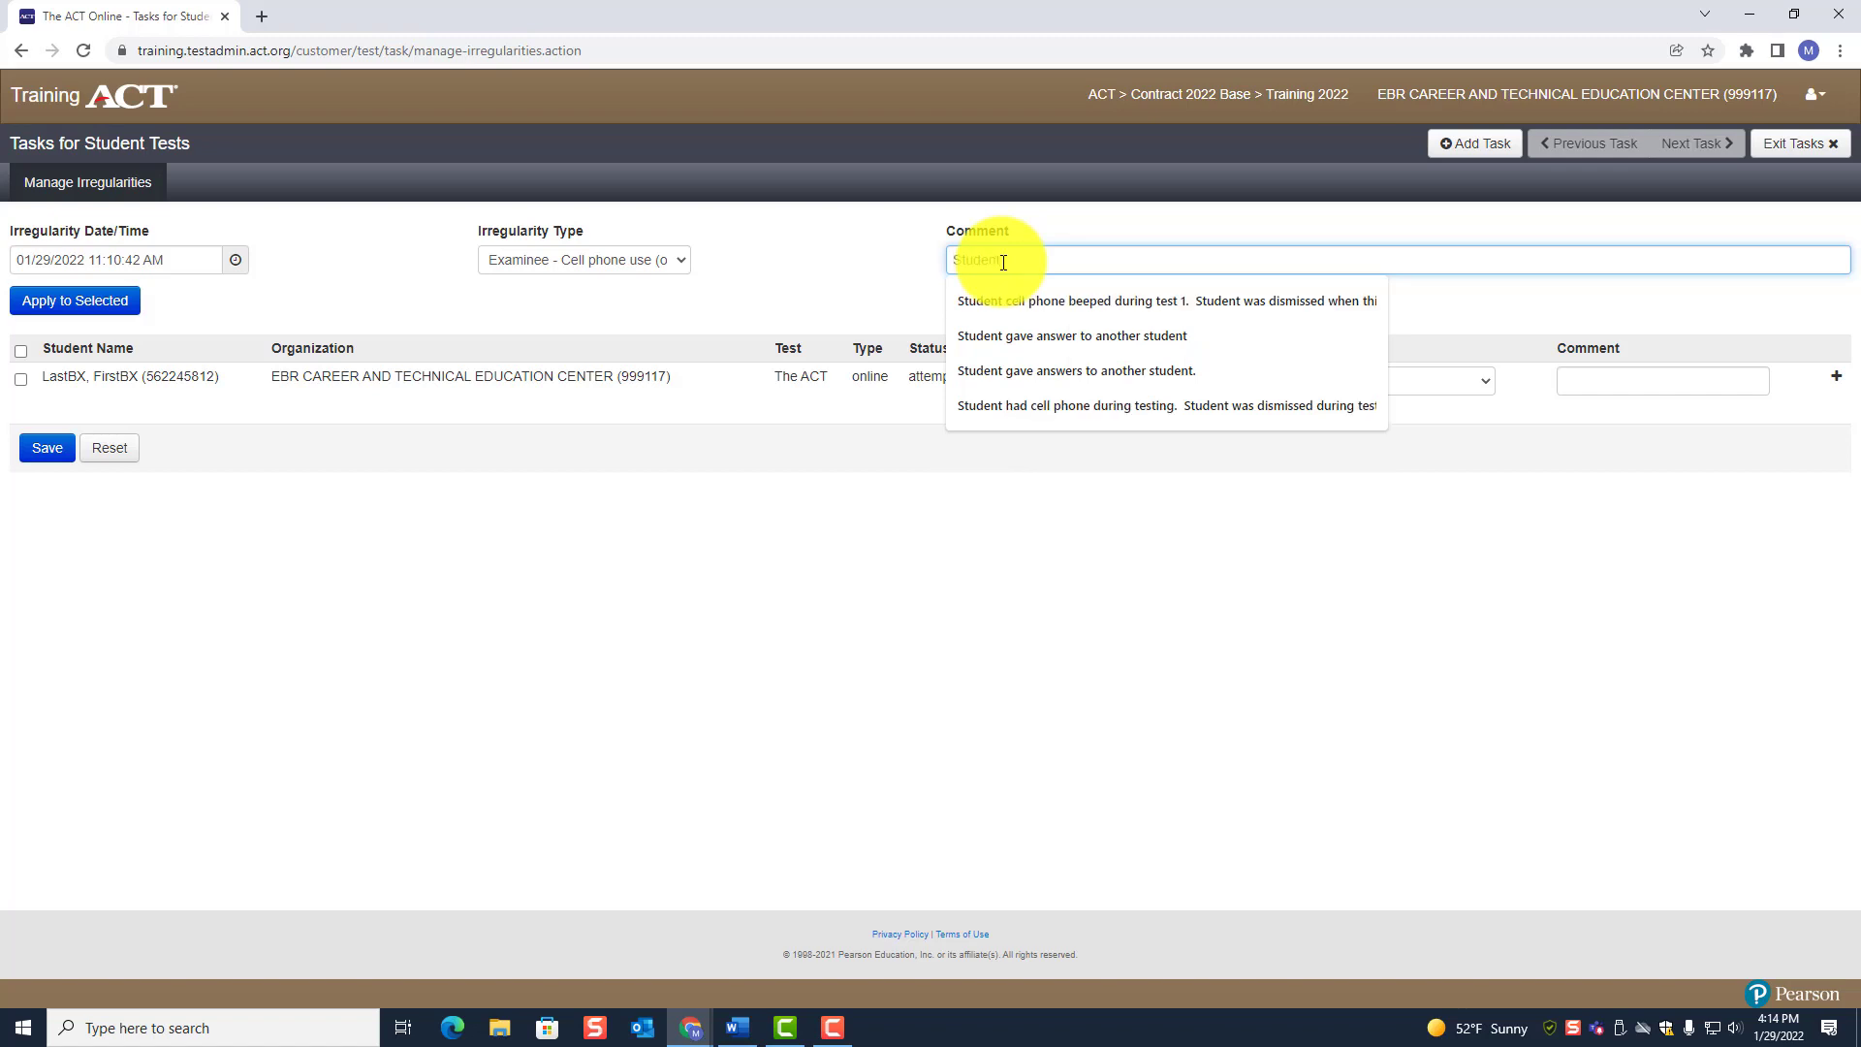
{"action": "type", "text": " used"}
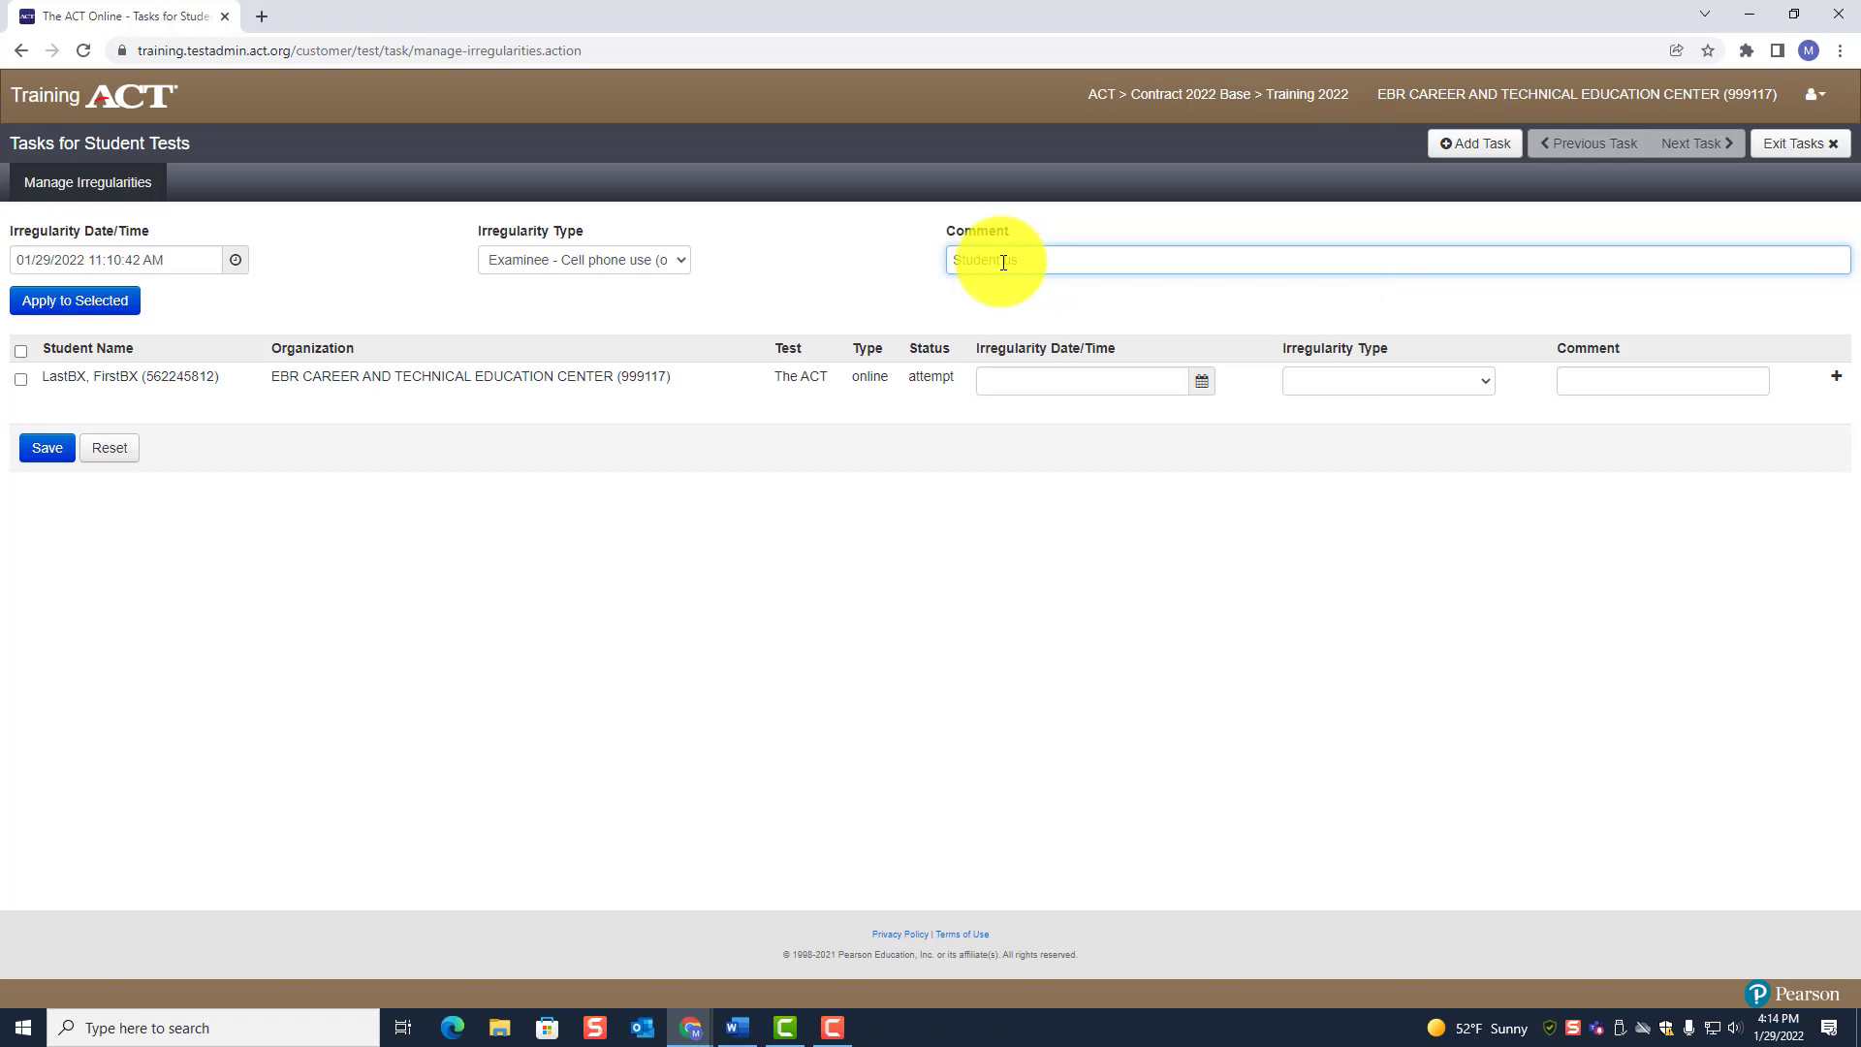
{"action": "key", "text": "BackSpace"}
{"action": "key", "text": "BackSpace"}
{"action": "key", "text": "BackSpace"}
{"action": "type", "text": "looked at c"}
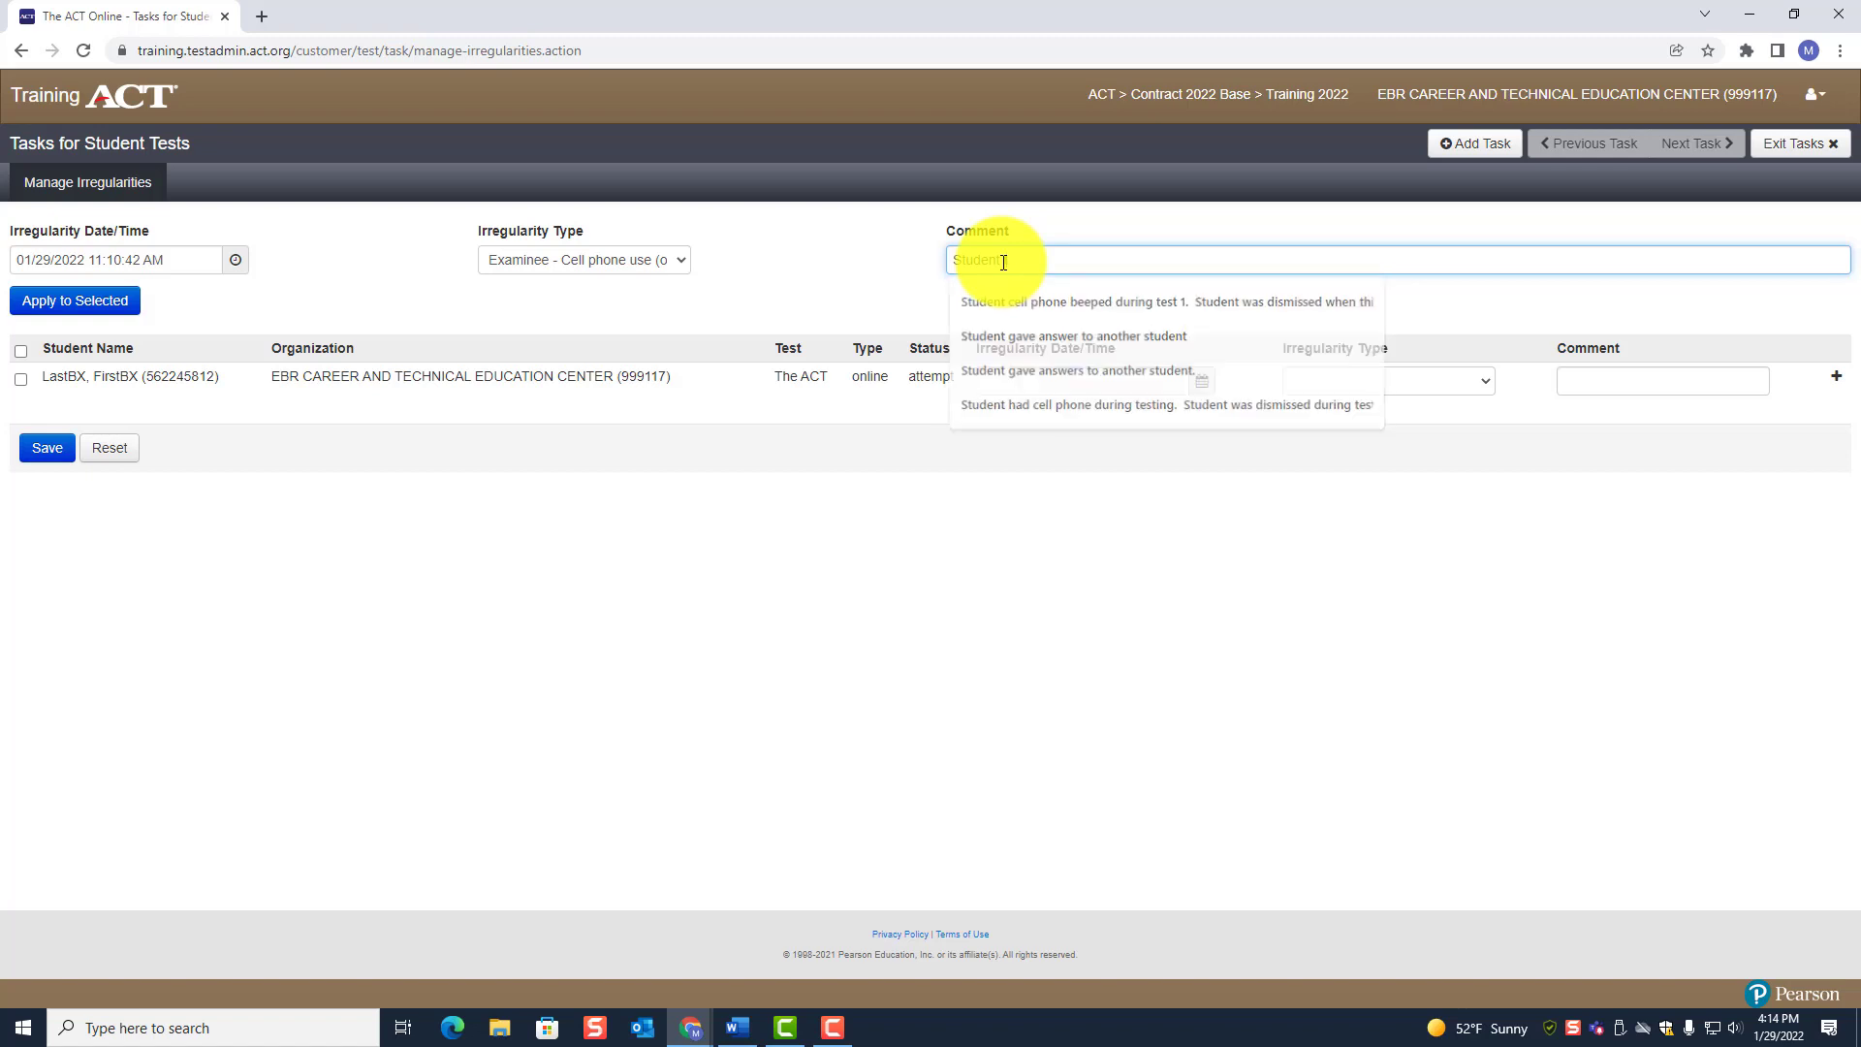
{"action": "type", "text": "ell phone during"}
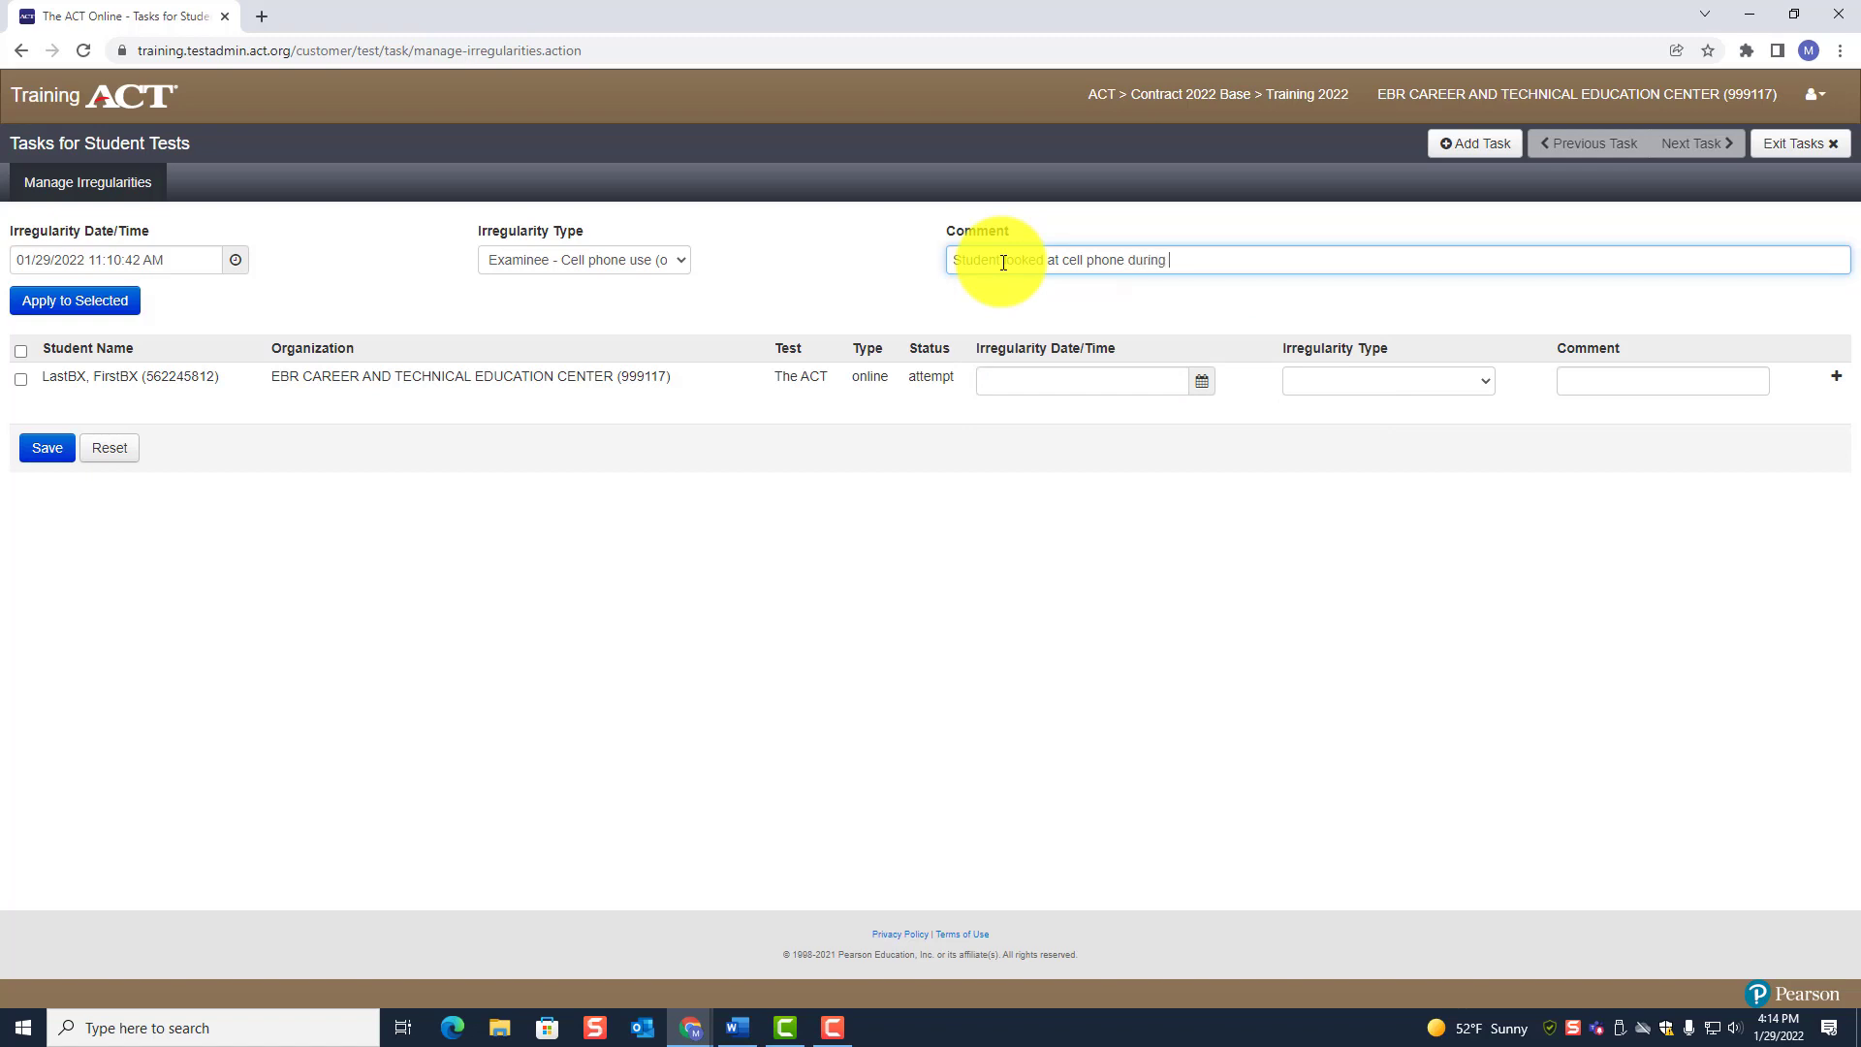
{"action": "type", "text": " test 2."}
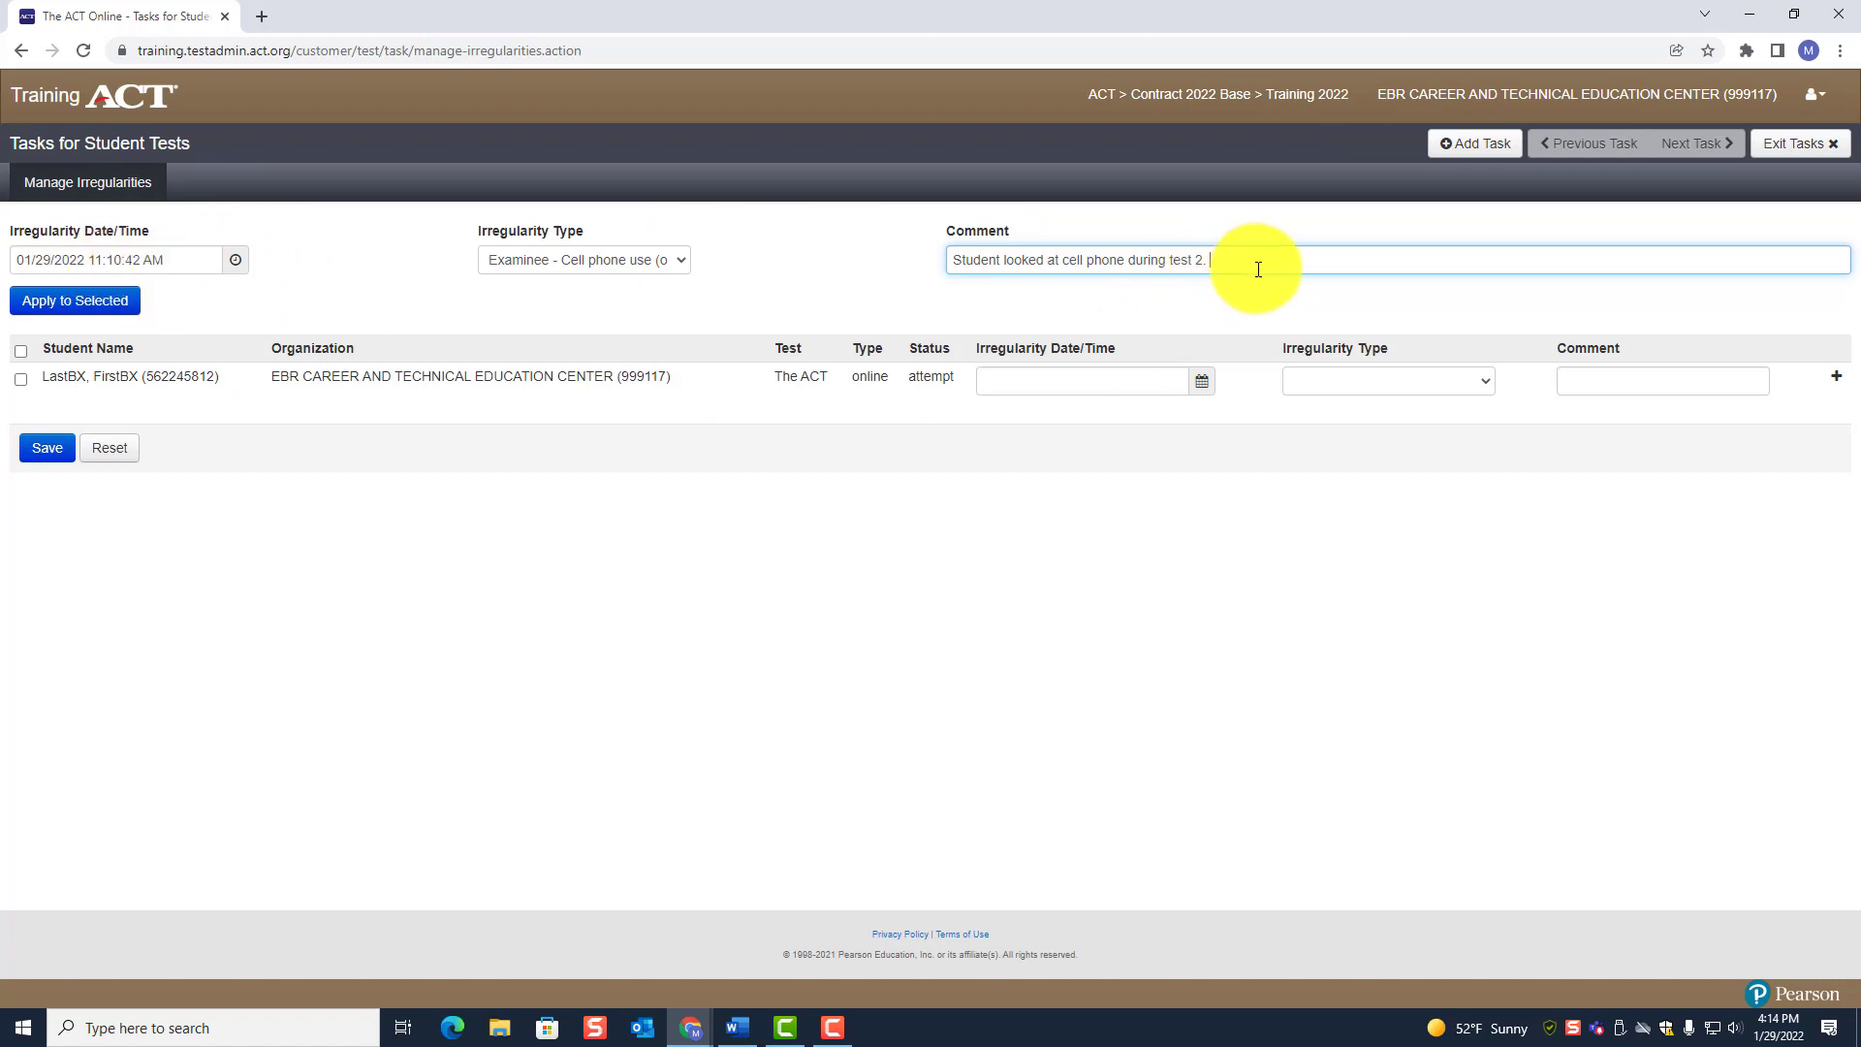
{"action": "type", "text": "Student"}
{"action": "type", "text": " was discmissed."}
{"action": "type", "text": "Don't score the test.  The "}
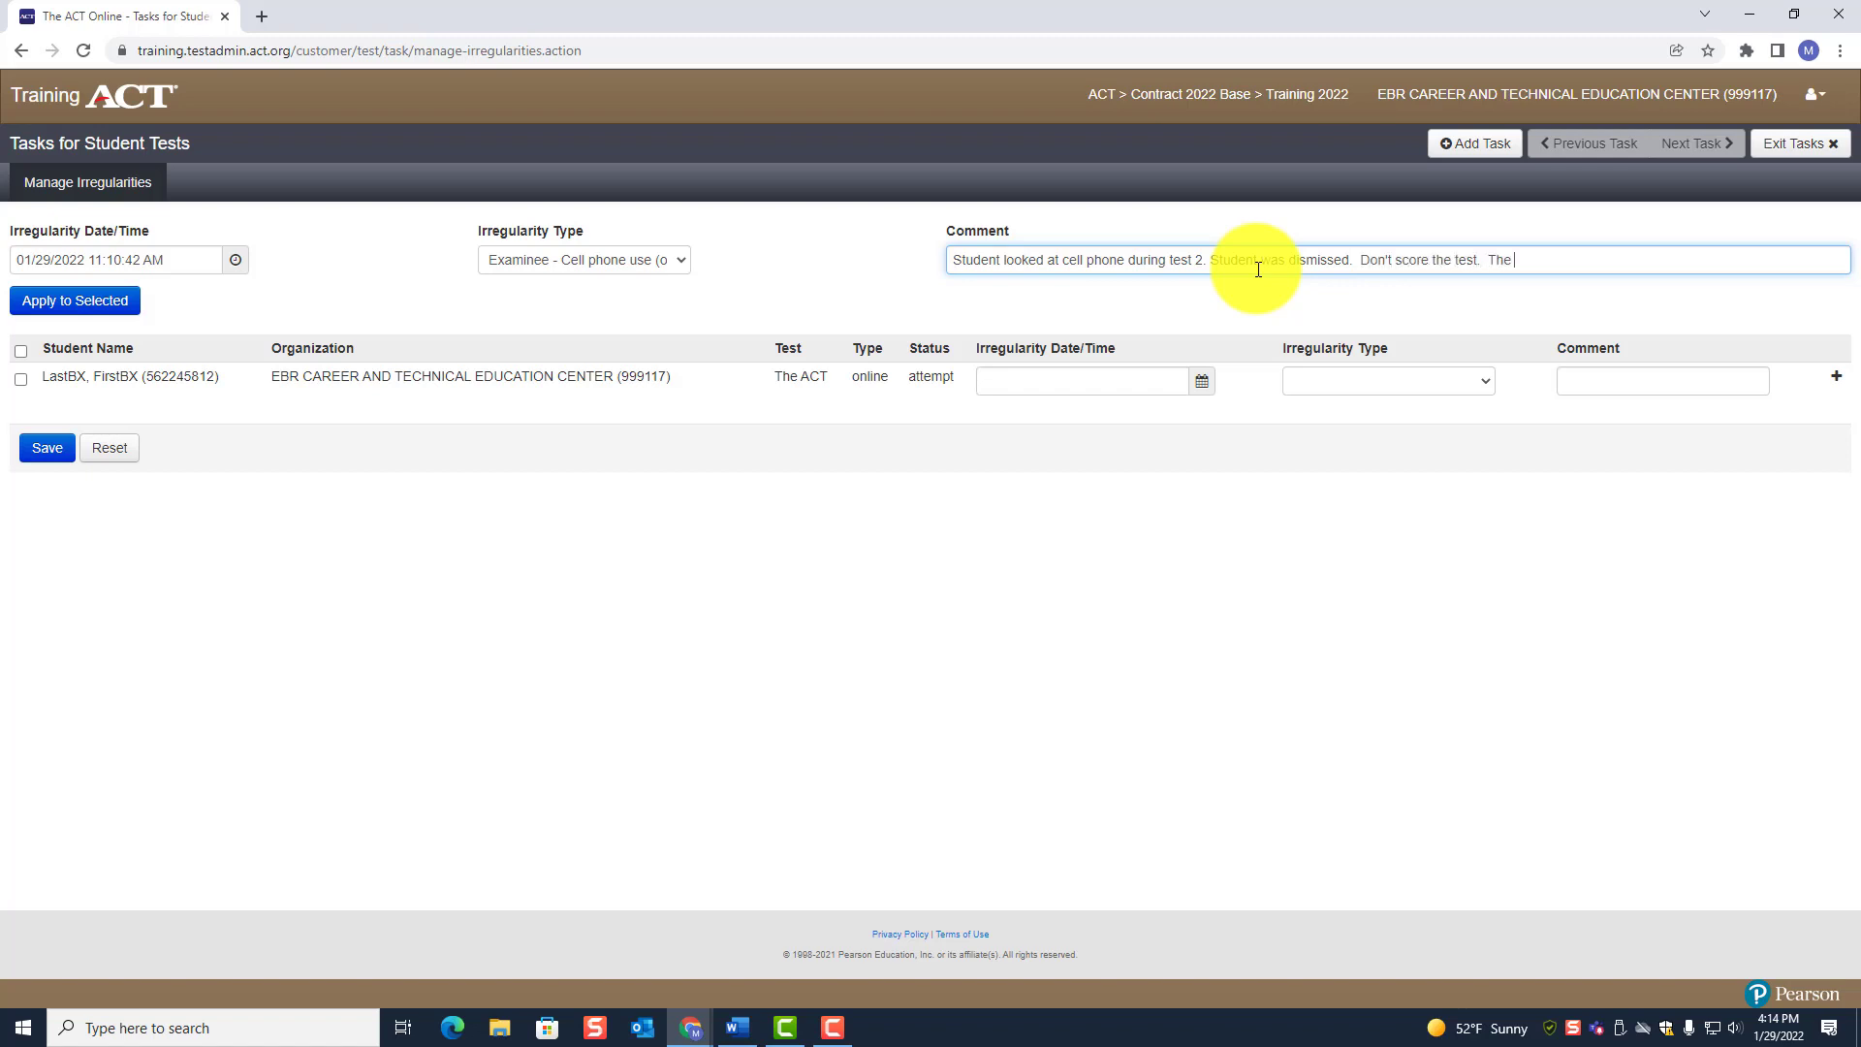
{"action": "type", "text": "s"}
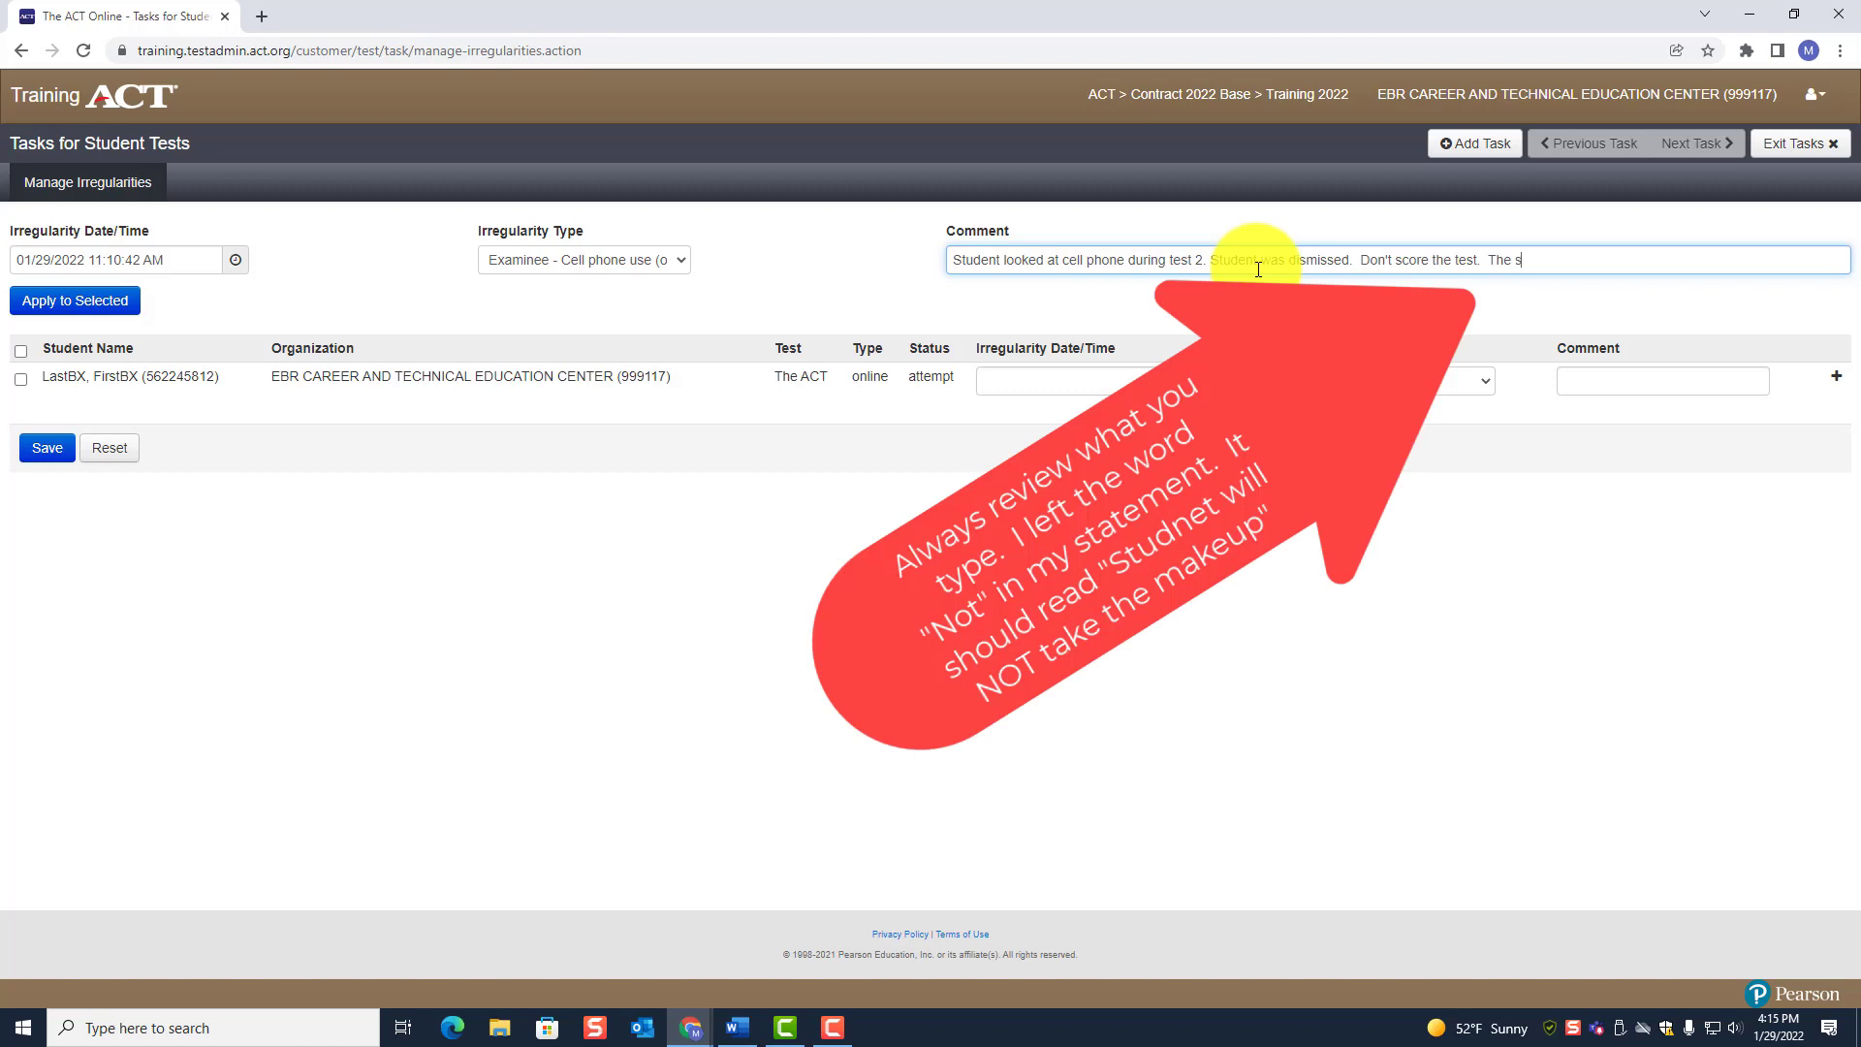
{"action": "type", "text": "tudent will tak"}
{"action": "key", "text": "BackSpace"}
{"action": "type", "text": "e a makeup"}
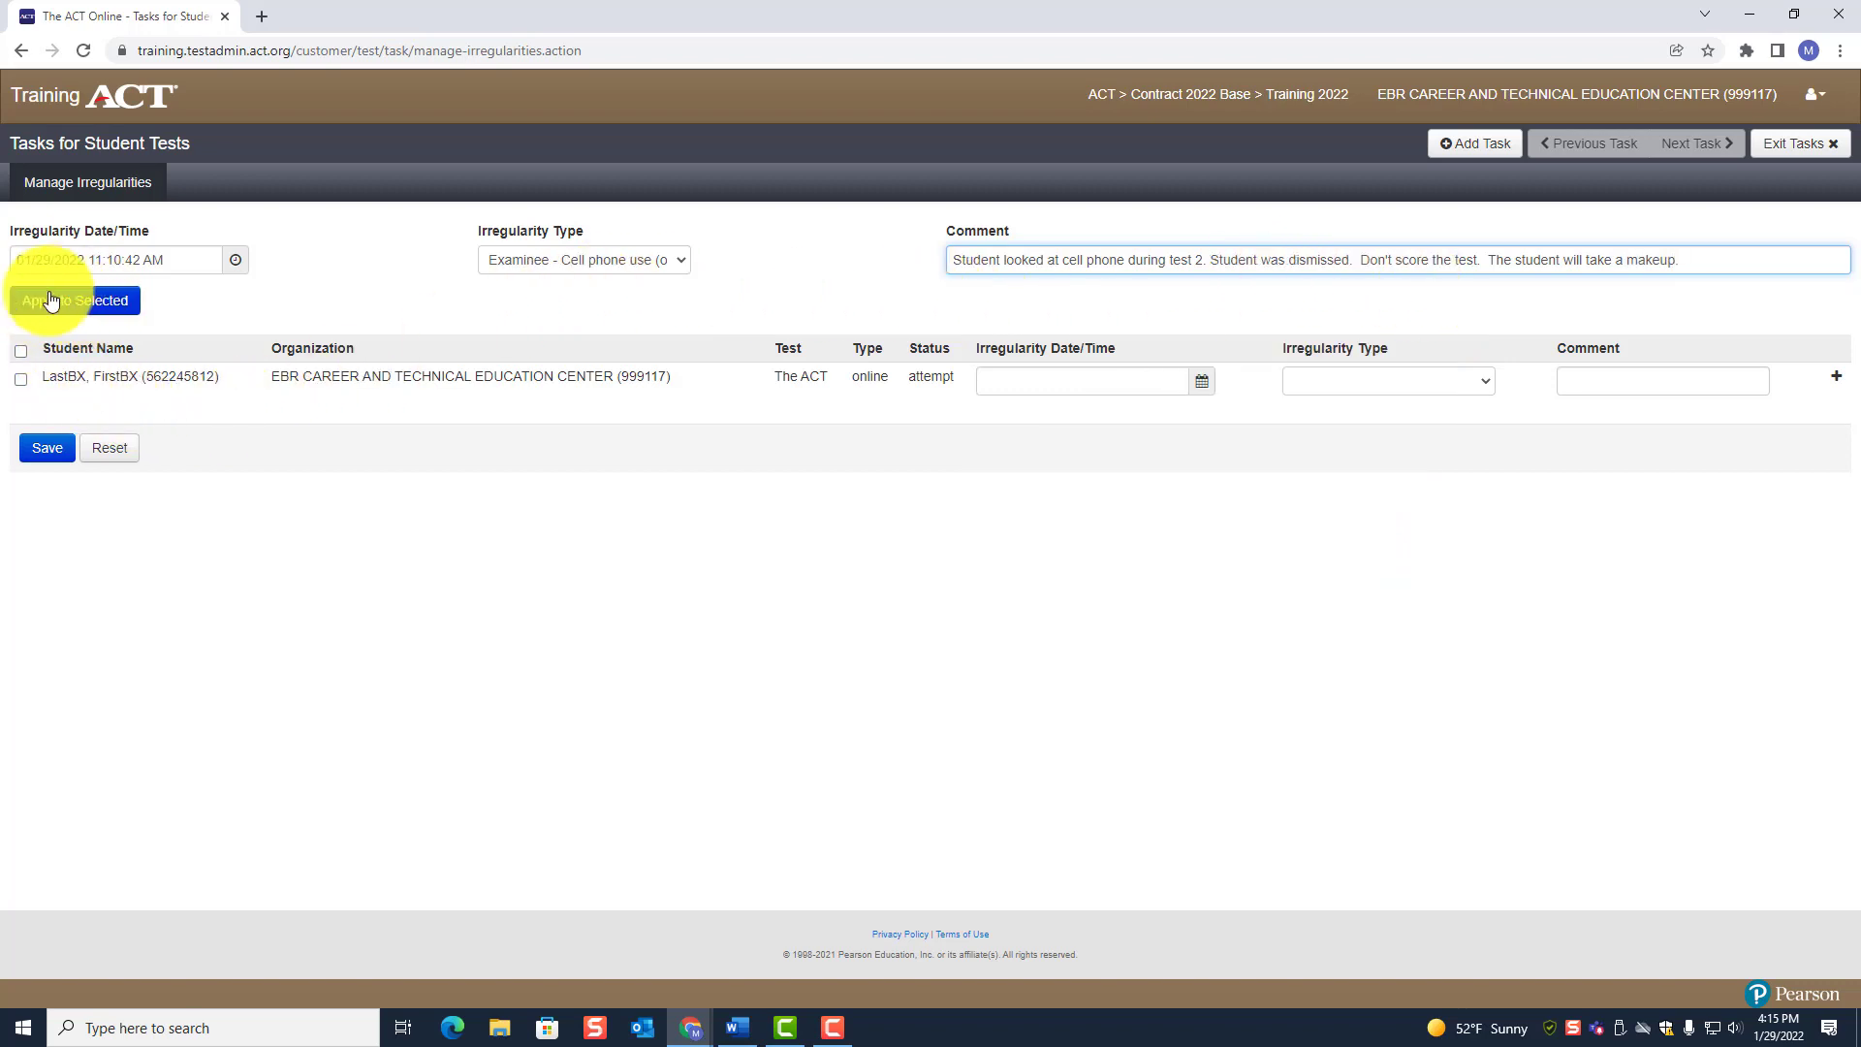
{"action": "type", "text": "."}
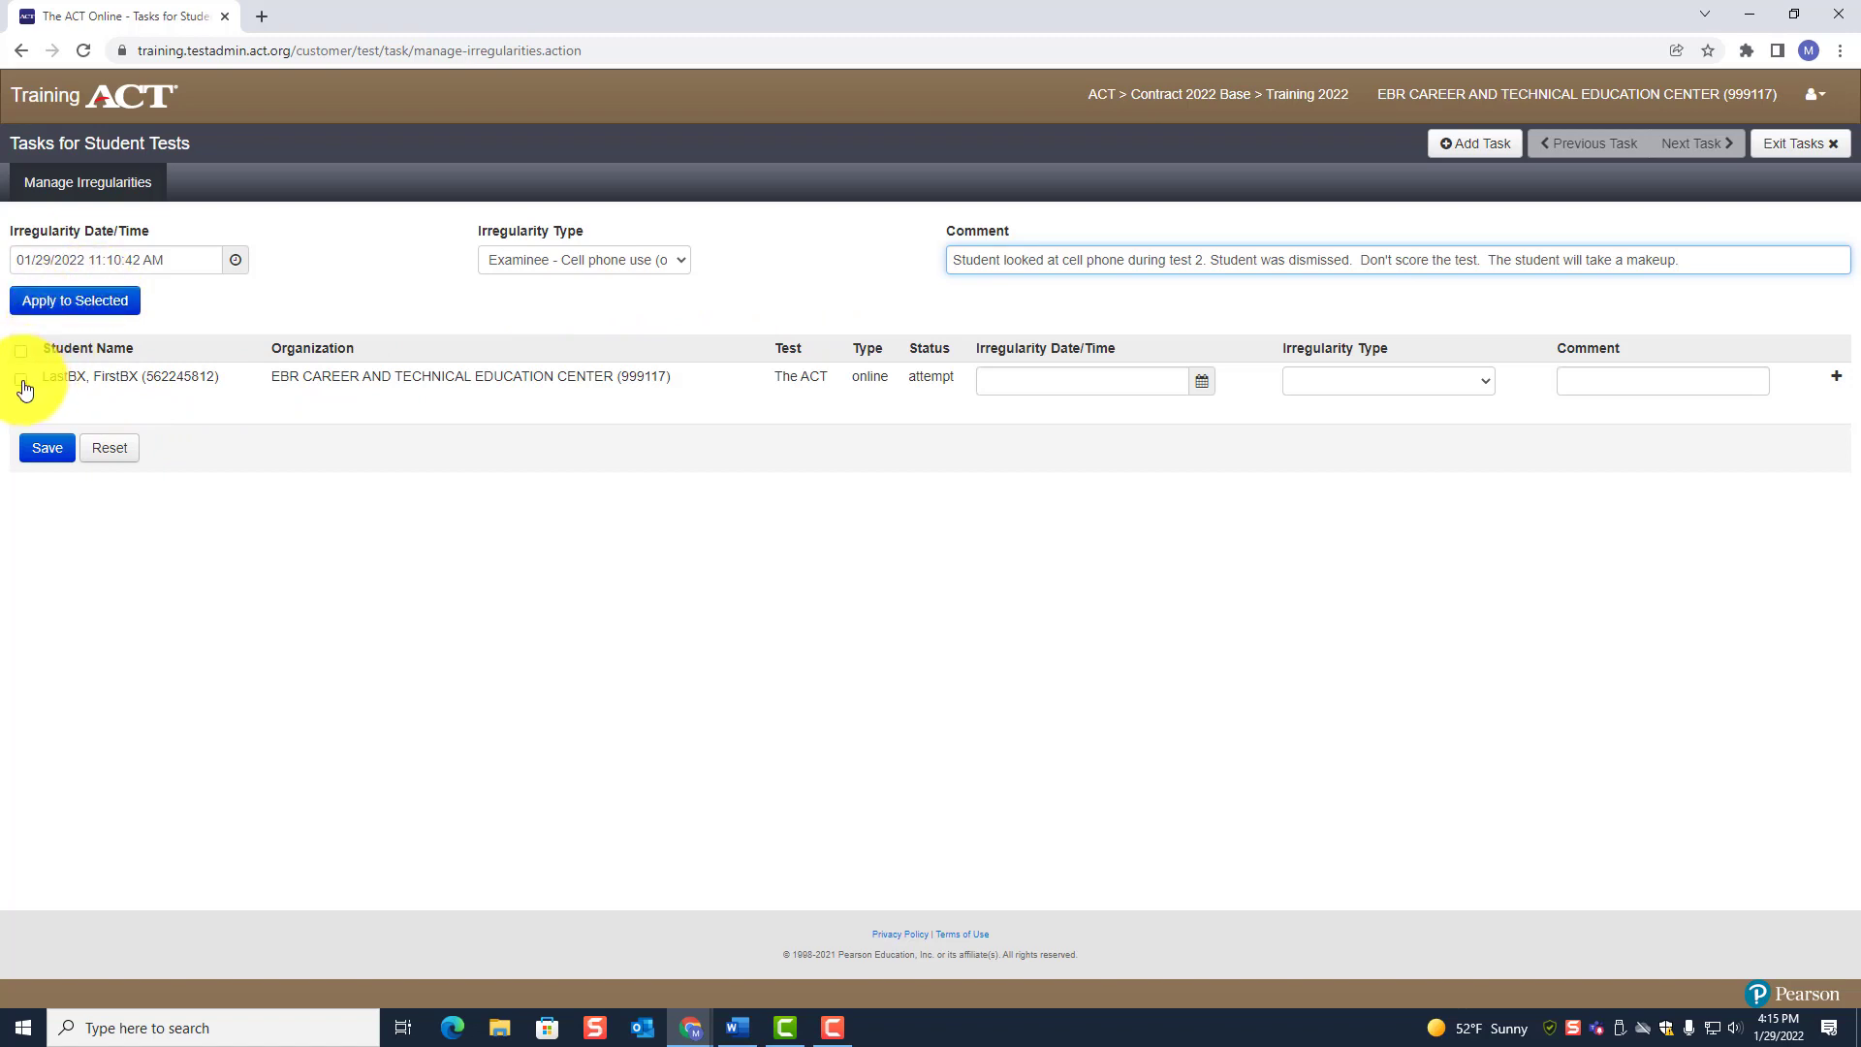
- Apply the irregularity details to the listed student, save them, and exit the tasks
{"action": "left_click", "coordinate": [21, 380]}
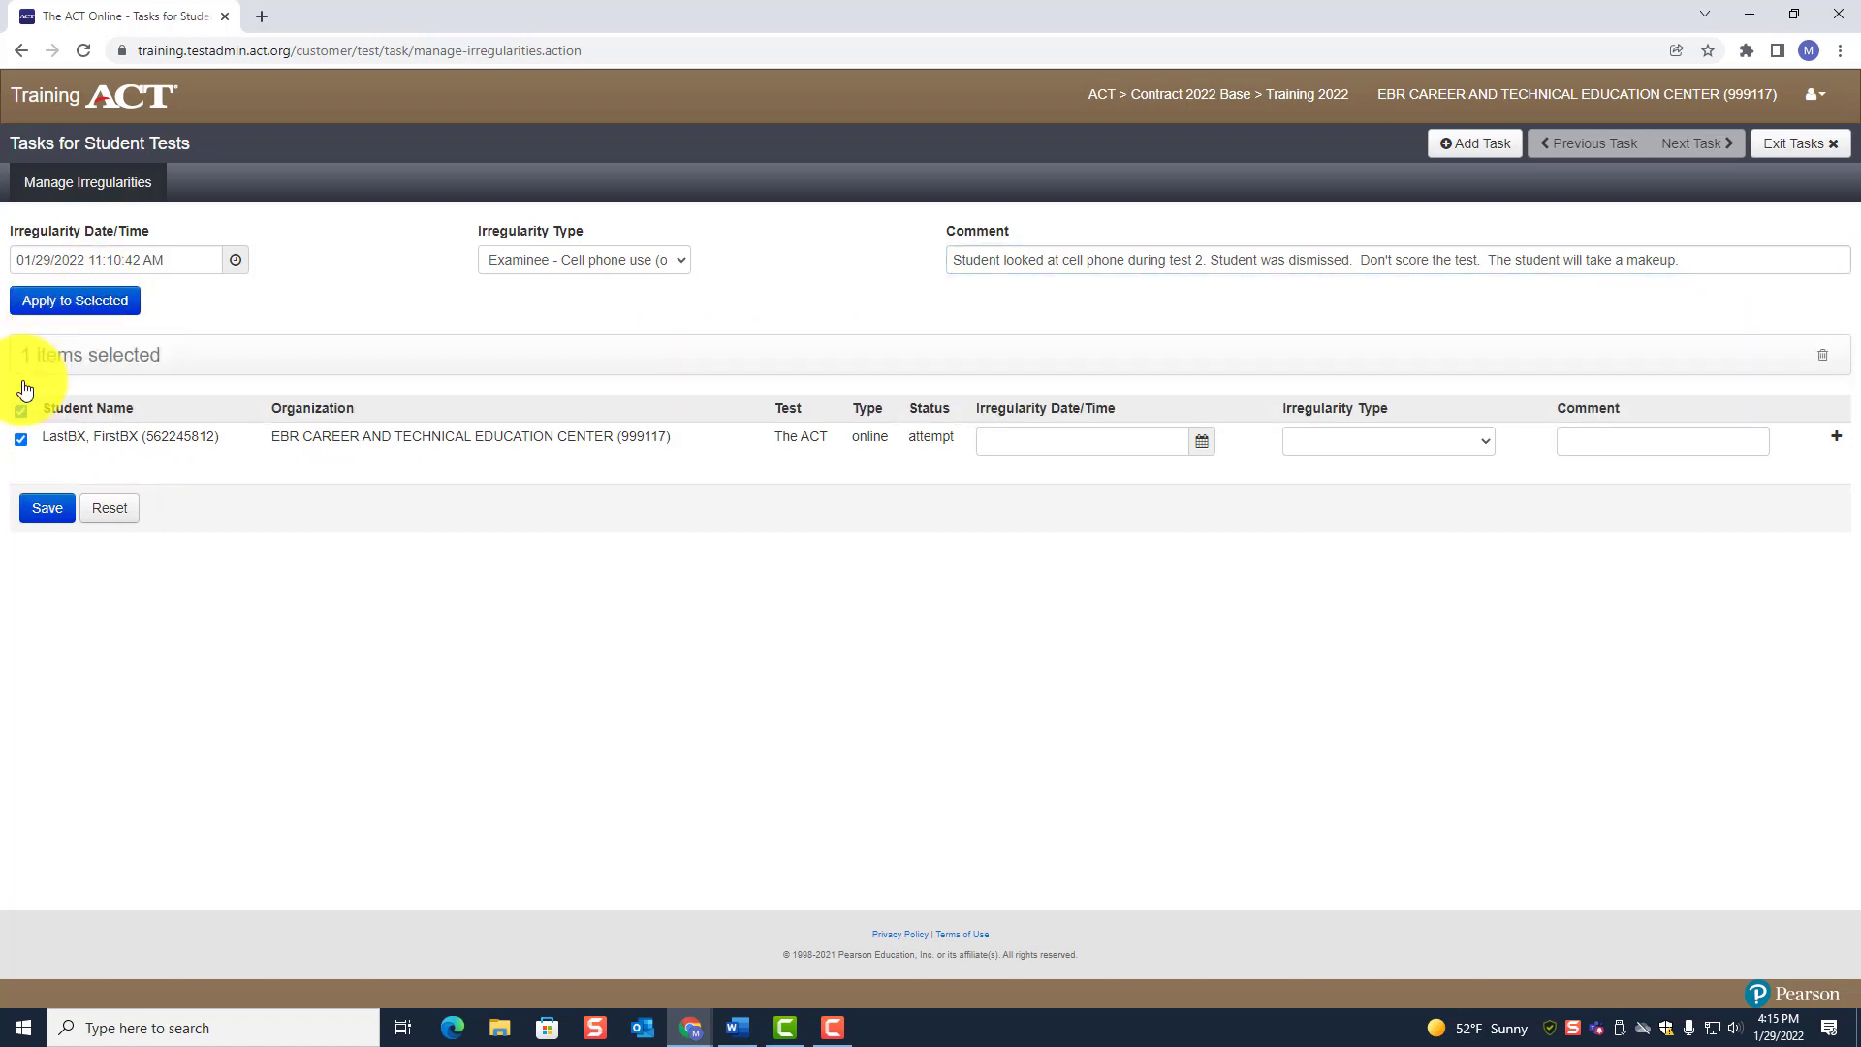
{"action": "left_click", "coordinate": [94, 312]}
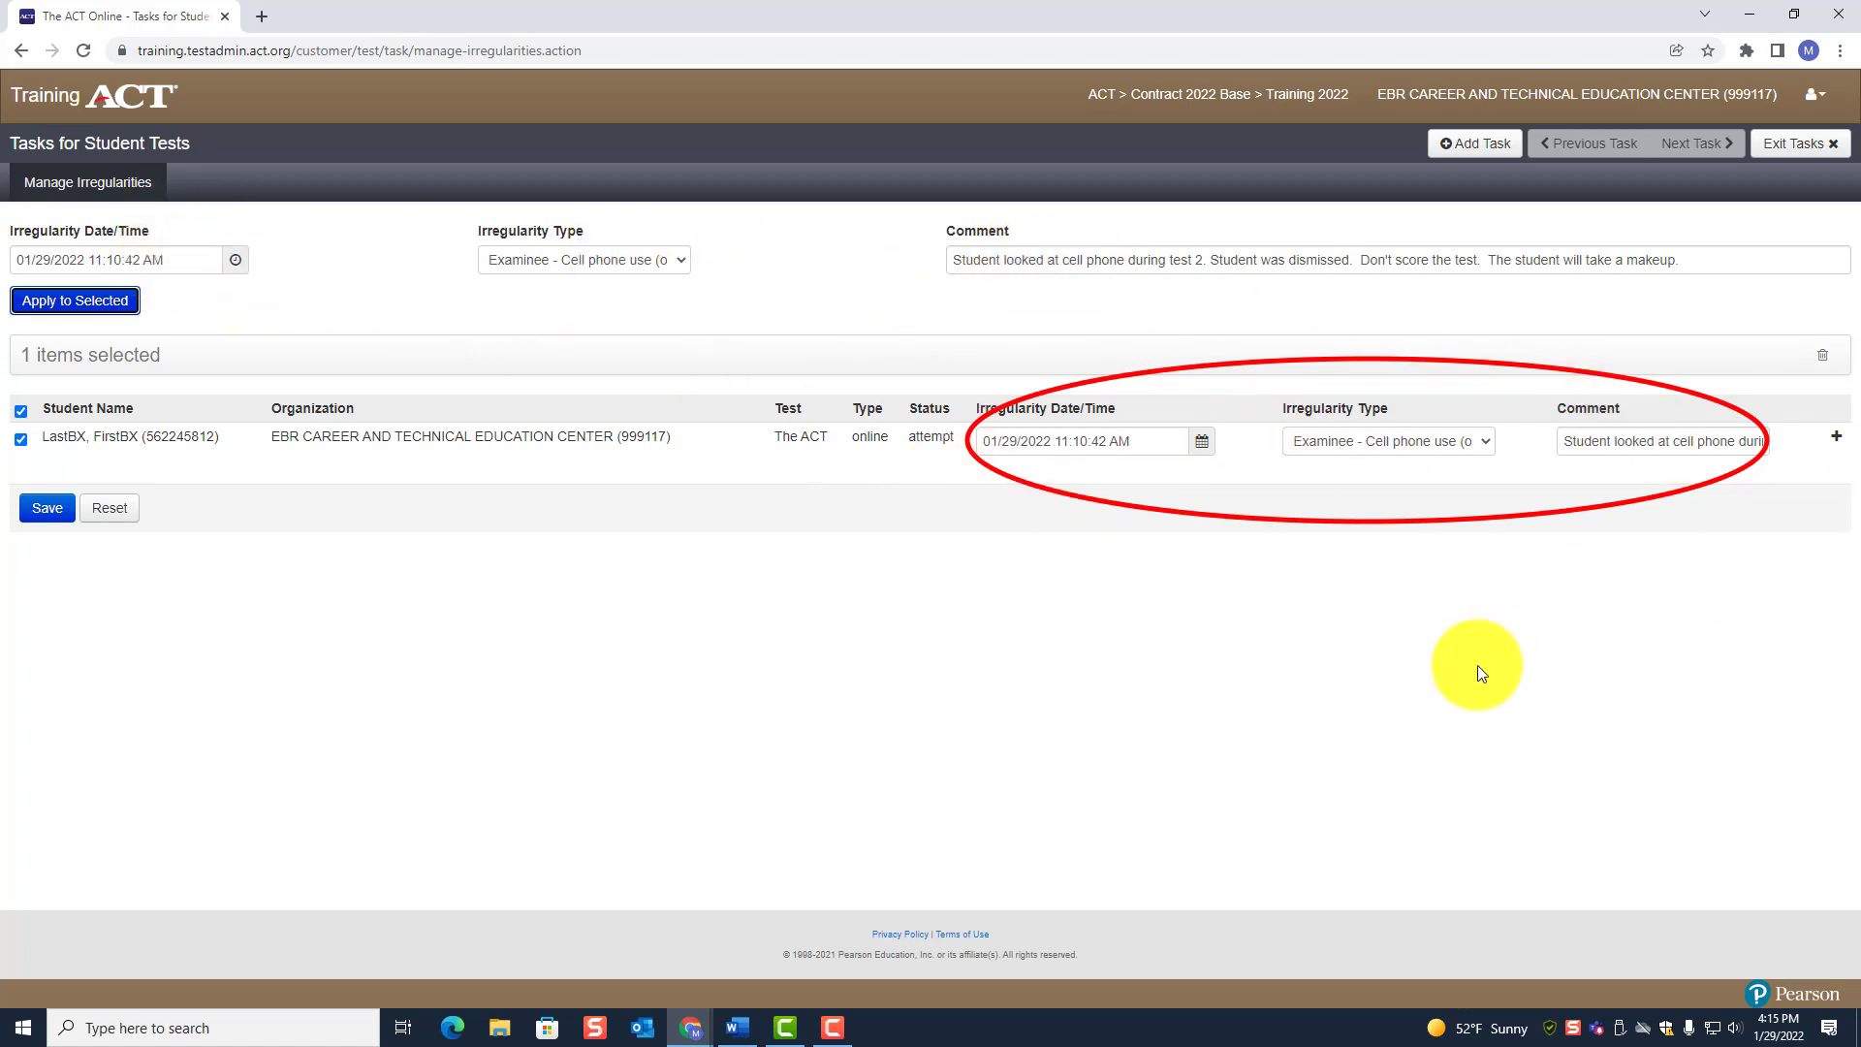
{"action": "left_click", "coordinate": [52, 514]}
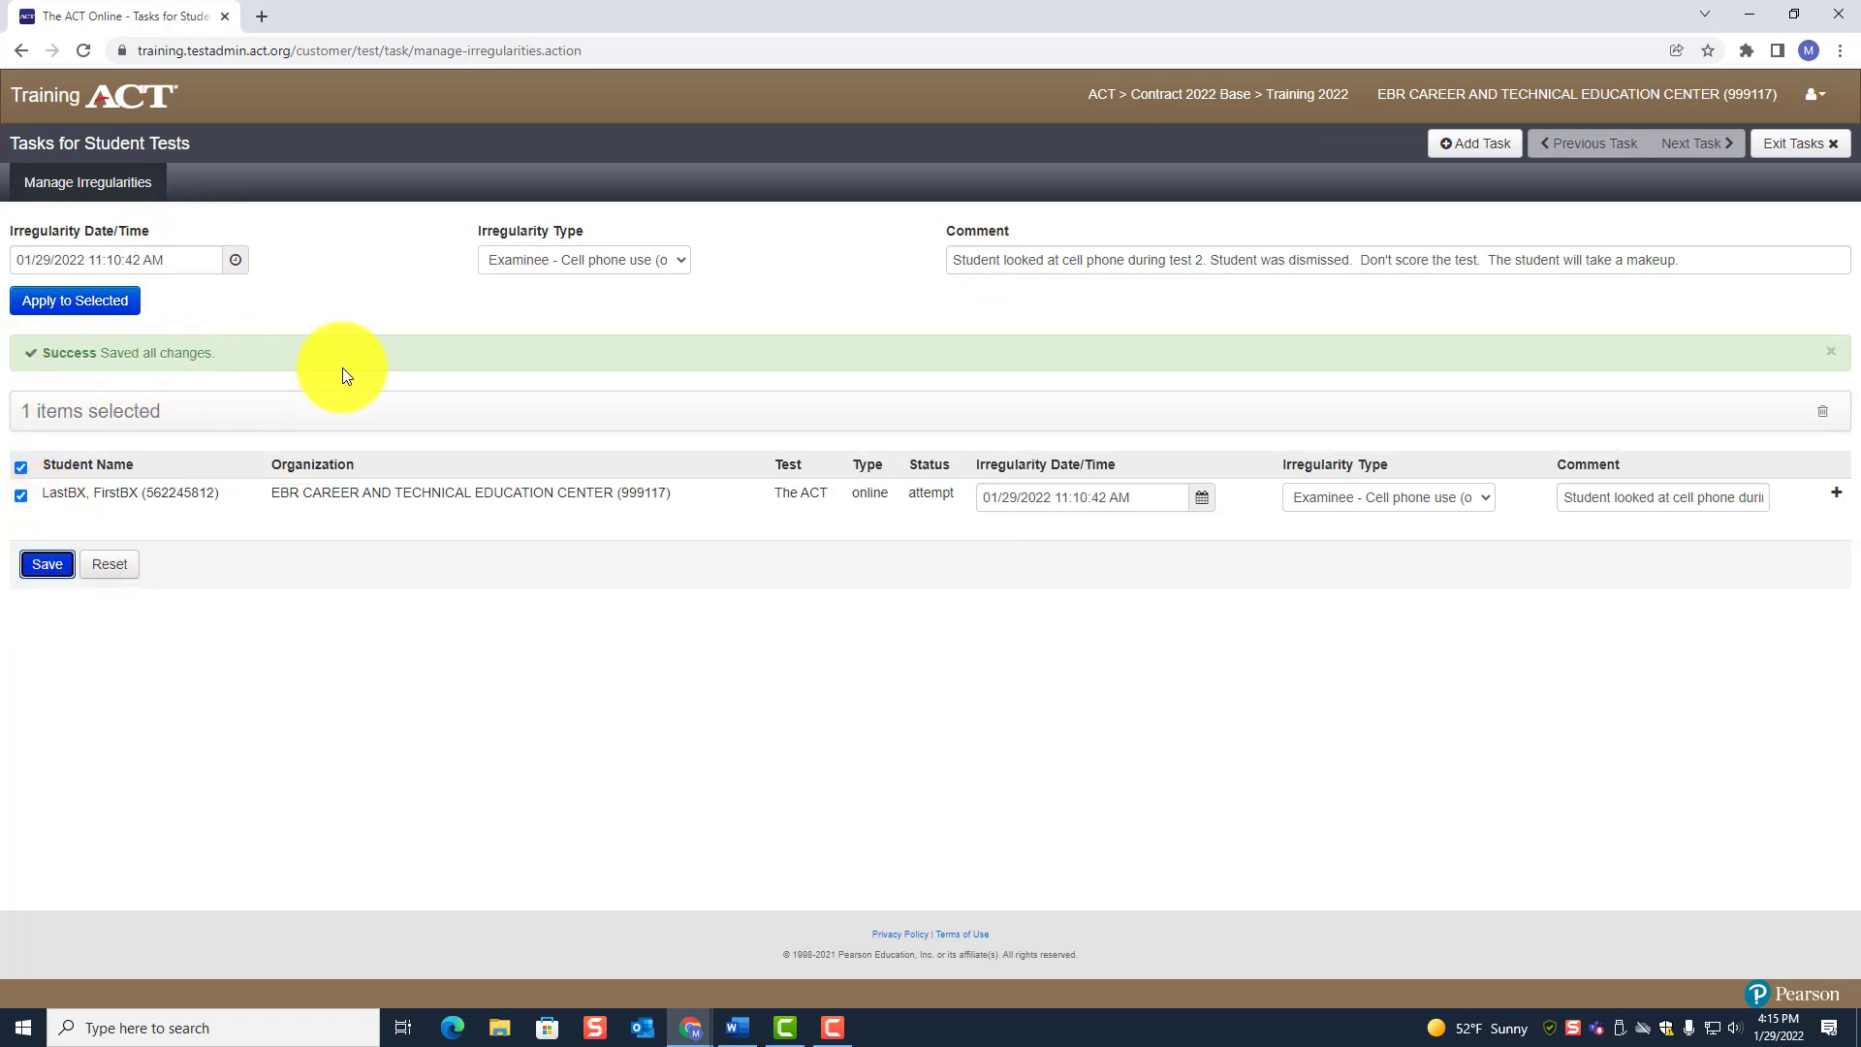
{"action": "left_click", "coordinate": [1800, 148]}
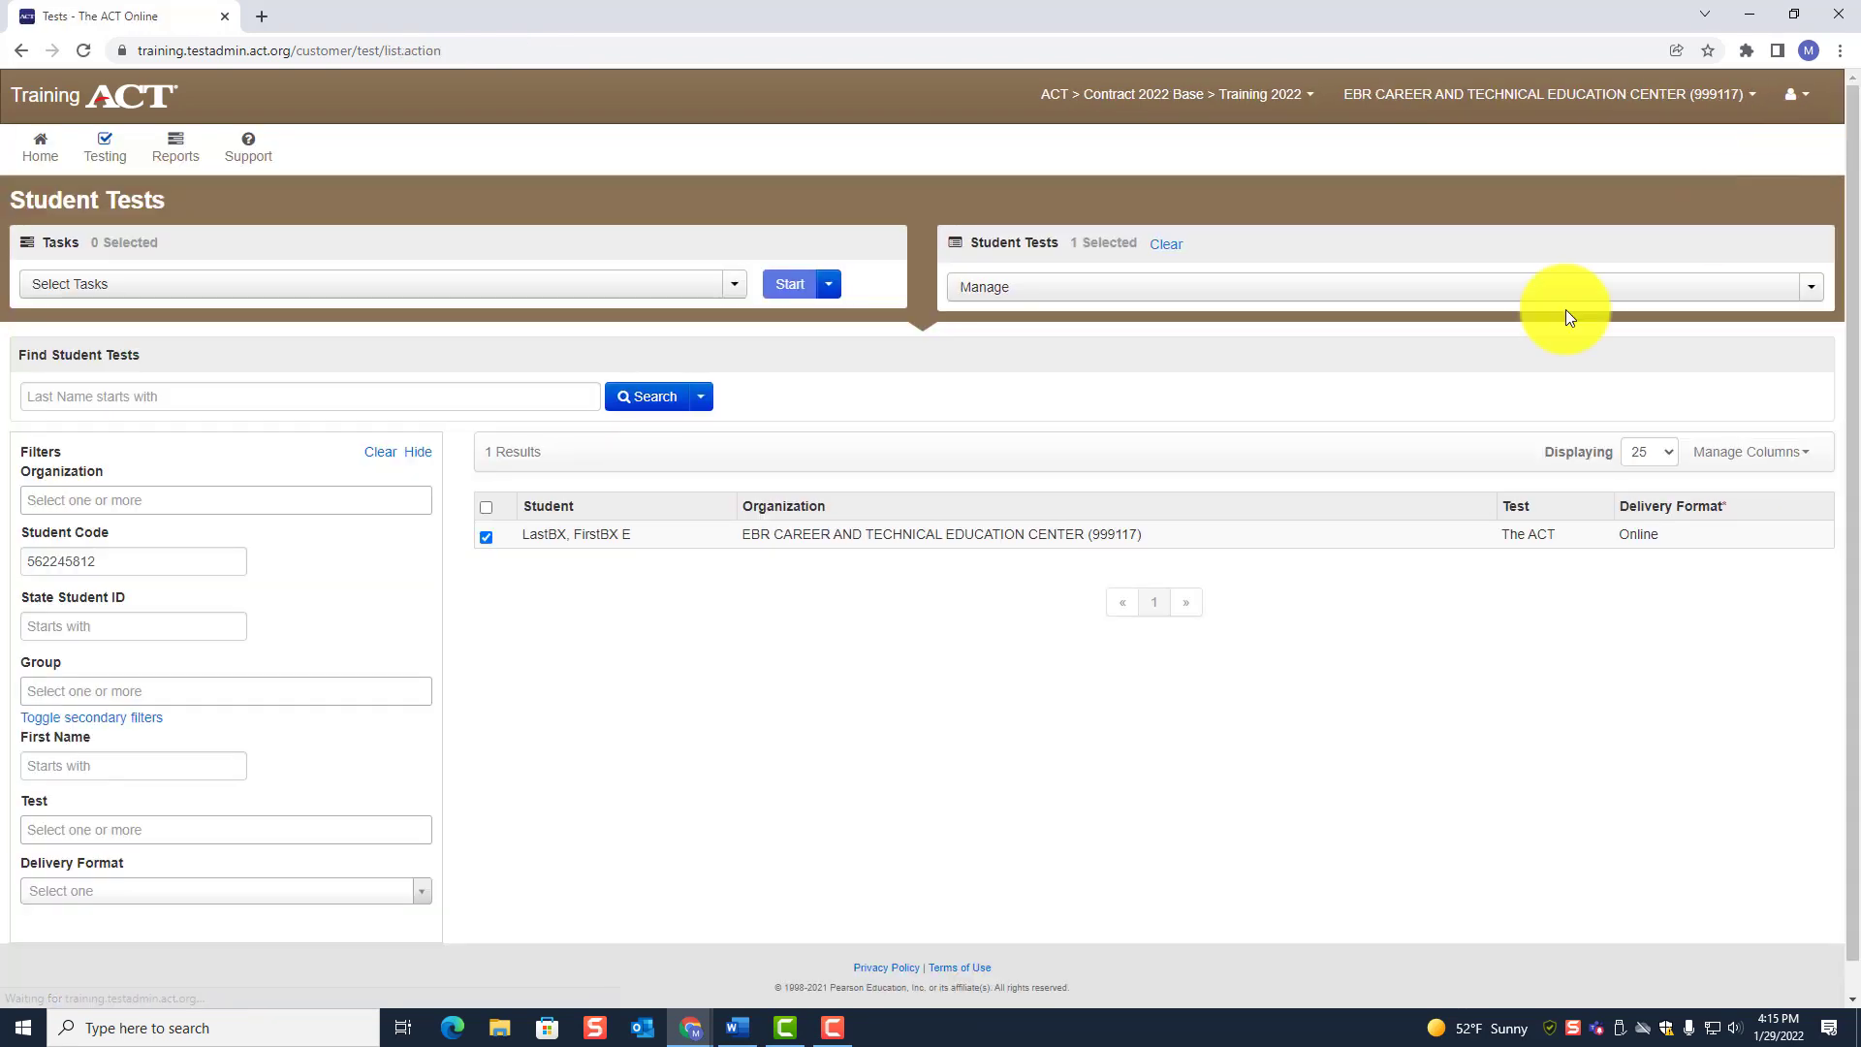
- Open the Sessions list and check the session status of TC 6 Wells Room 131
{"action": "left_click", "coordinate": [117, 168]}
{"action": "left_click", "coordinate": [118, 220]}
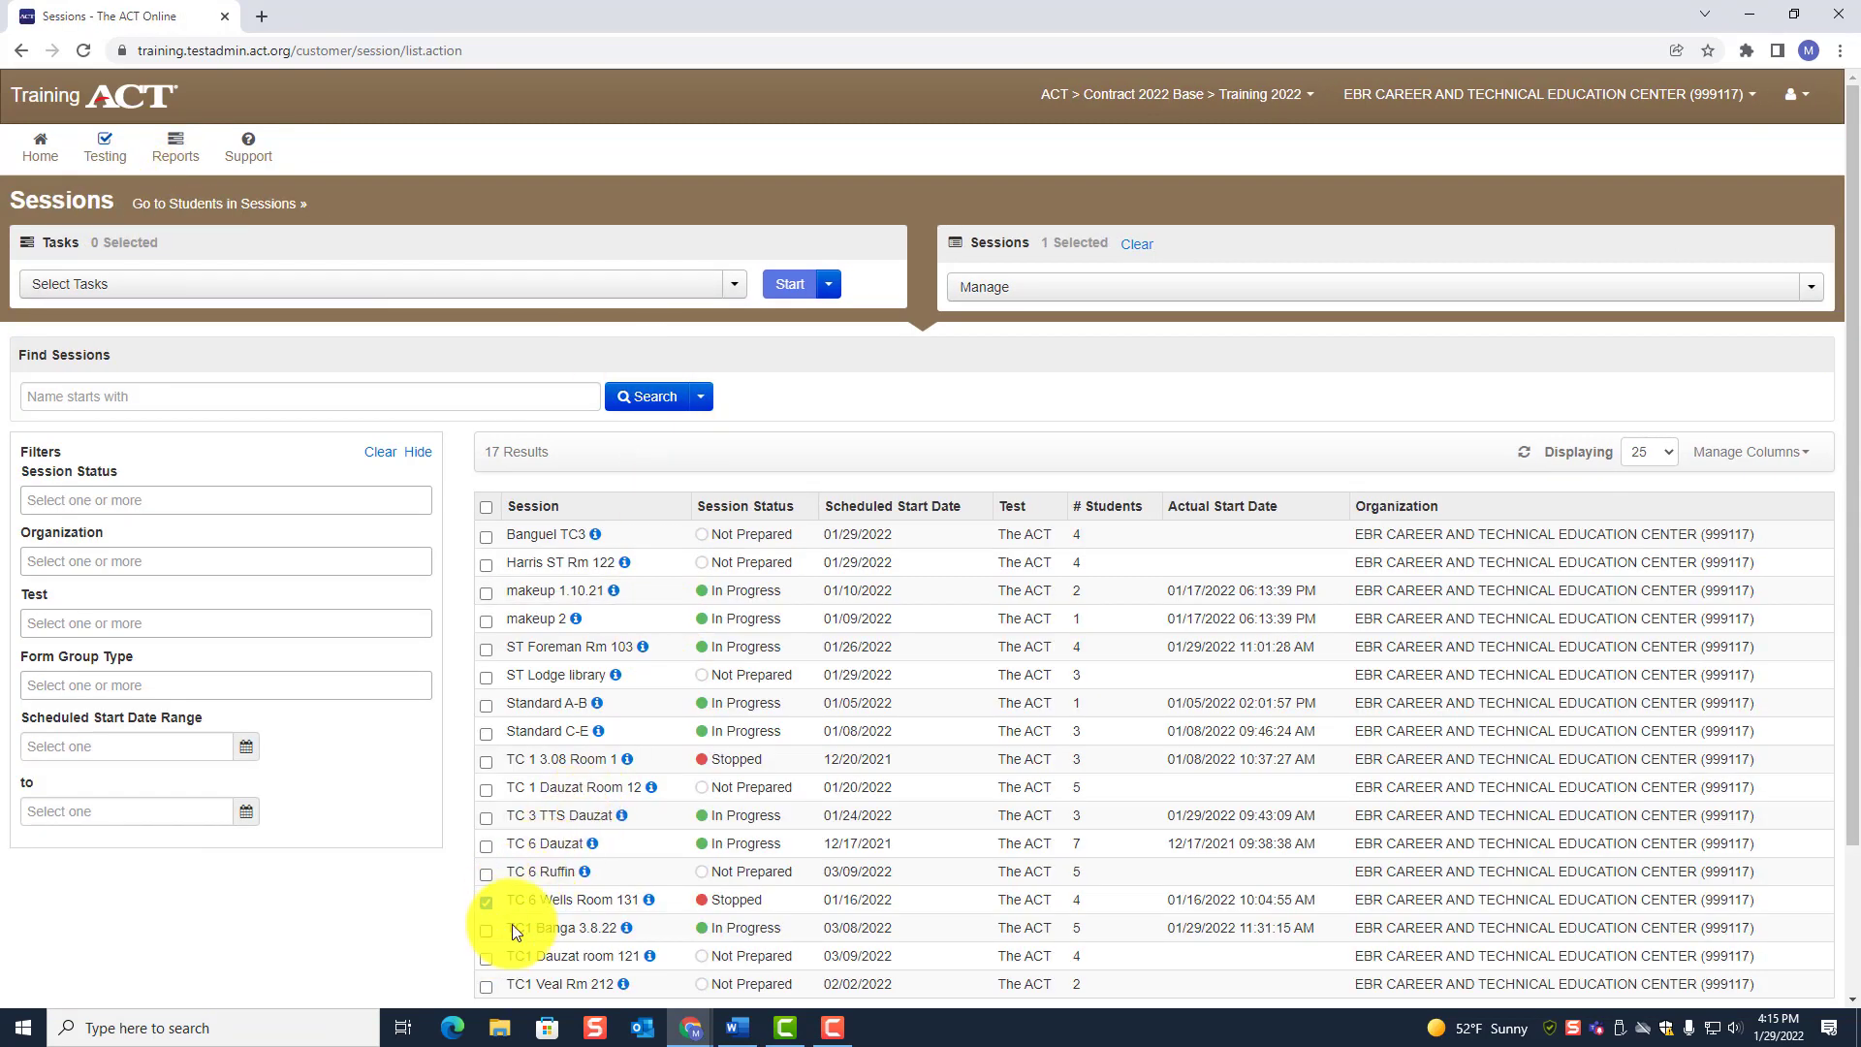
{"action": "scroll", "coordinate": [715, 758], "scroll_direction": "down", "scroll_amount": 2}
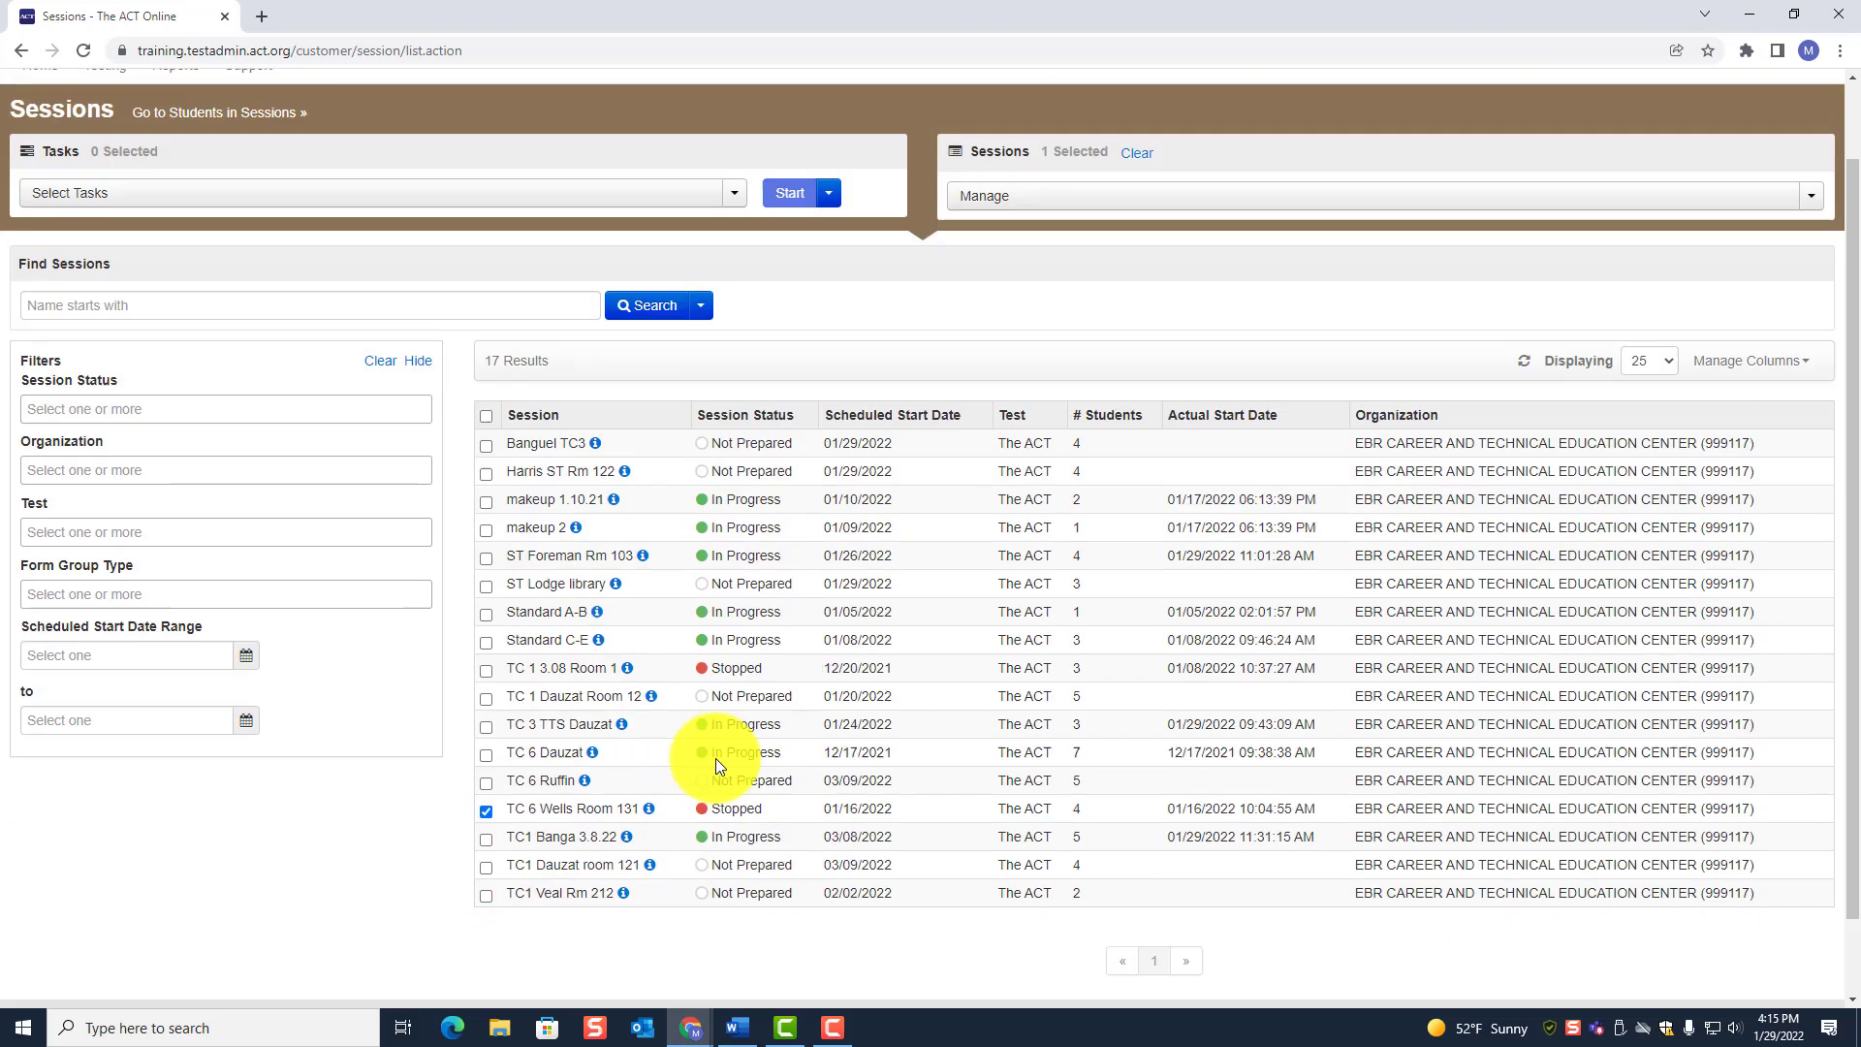
{"action": "scroll", "coordinate": [715, 758], "scroll_direction": "down", "scroll_amount": 2}
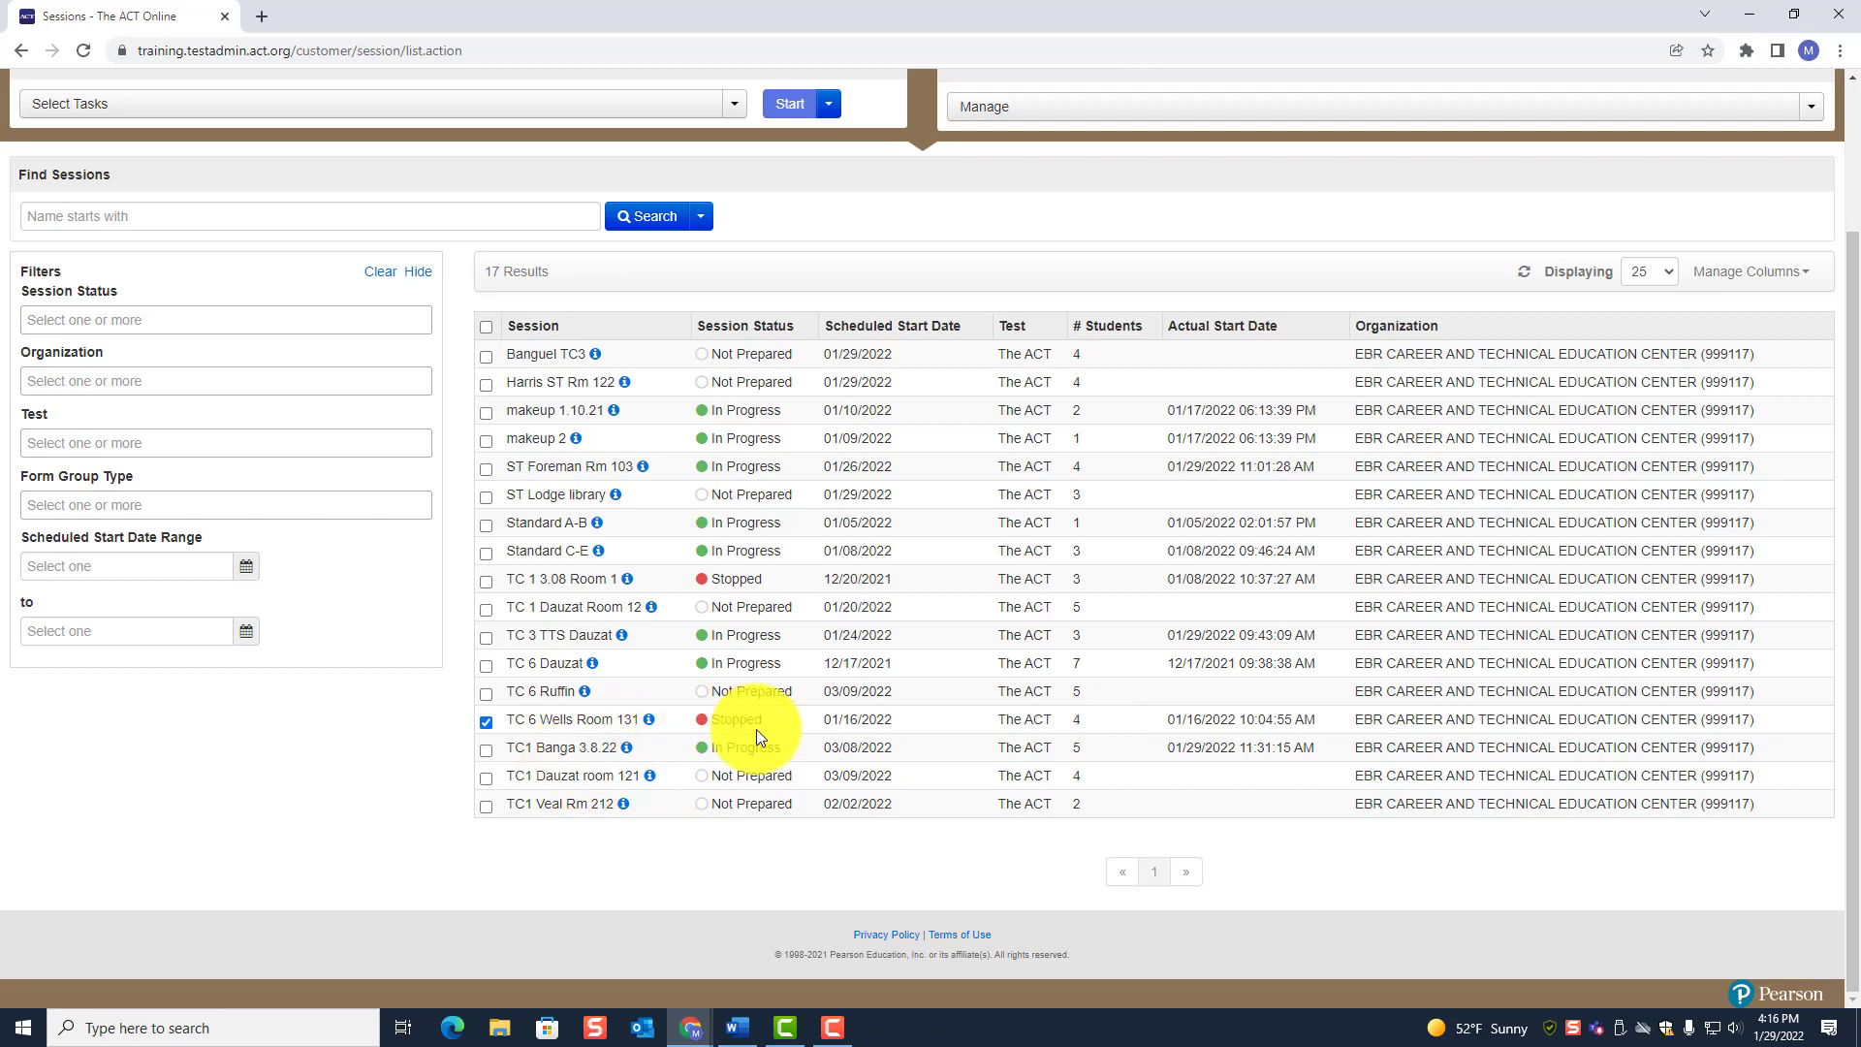
- Go from the Sessions list to the students in the TC 6 Wells Room 131 session
{"action": "scroll", "coordinate": [756, 729], "scroll_direction": "up", "scroll_amount": 2}
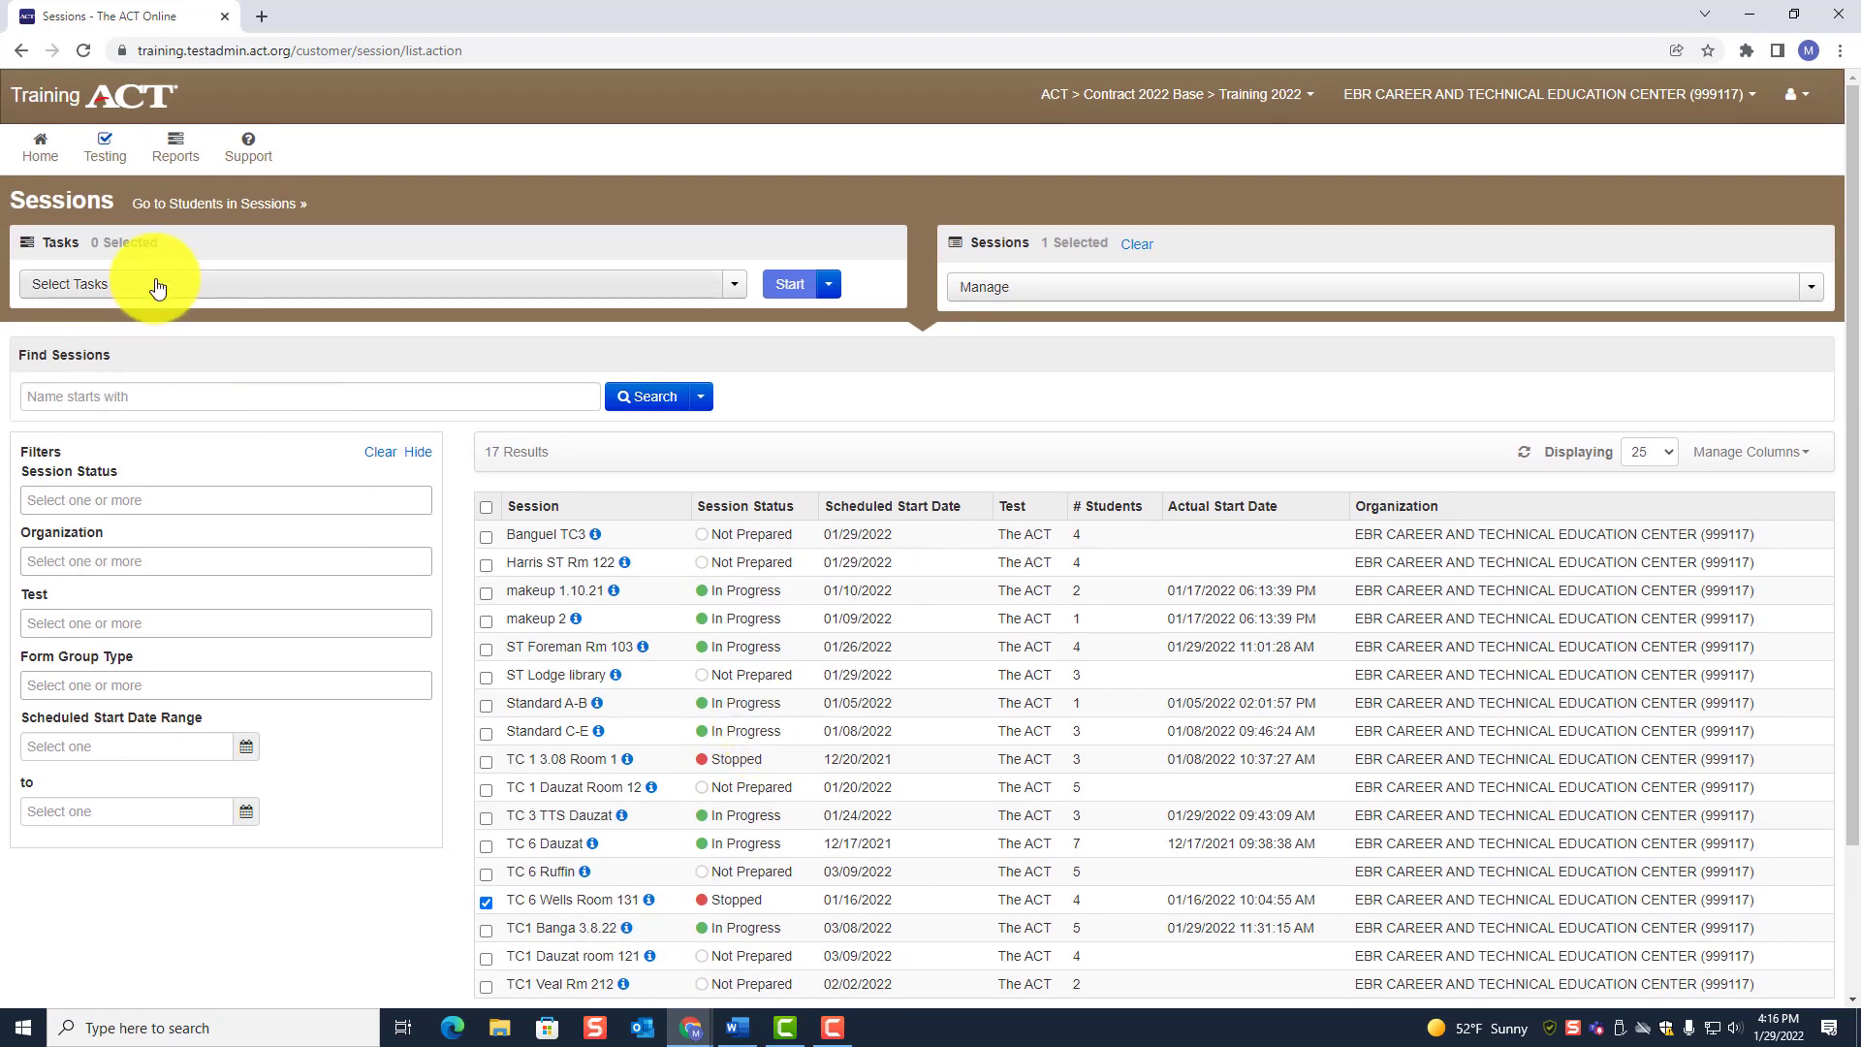
{"action": "left_click", "coordinate": [158, 288]}
{"action": "left_click", "coordinate": [178, 358]}
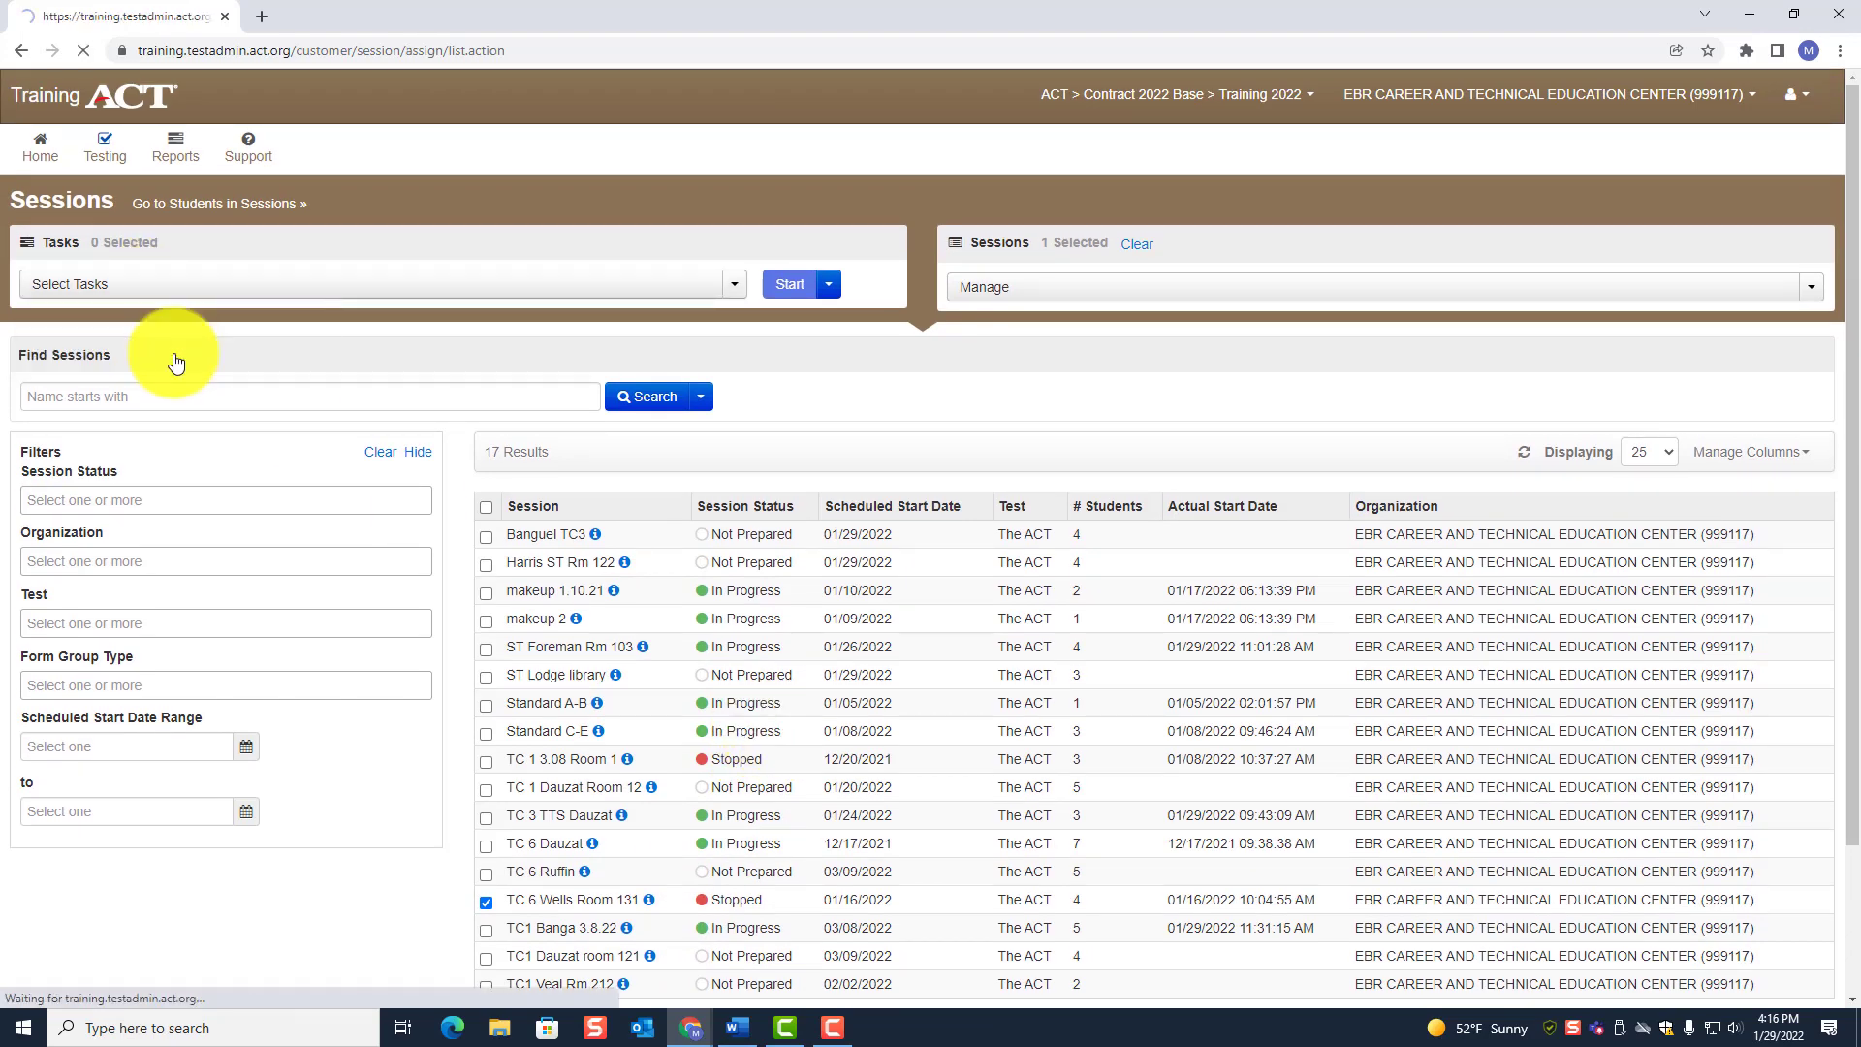
- Copy the student code of the second Marked Complete student in the session's student list
{"action": "scroll", "coordinate": [1102, 619], "scroll_direction": "down", "scroll_amount": 2}
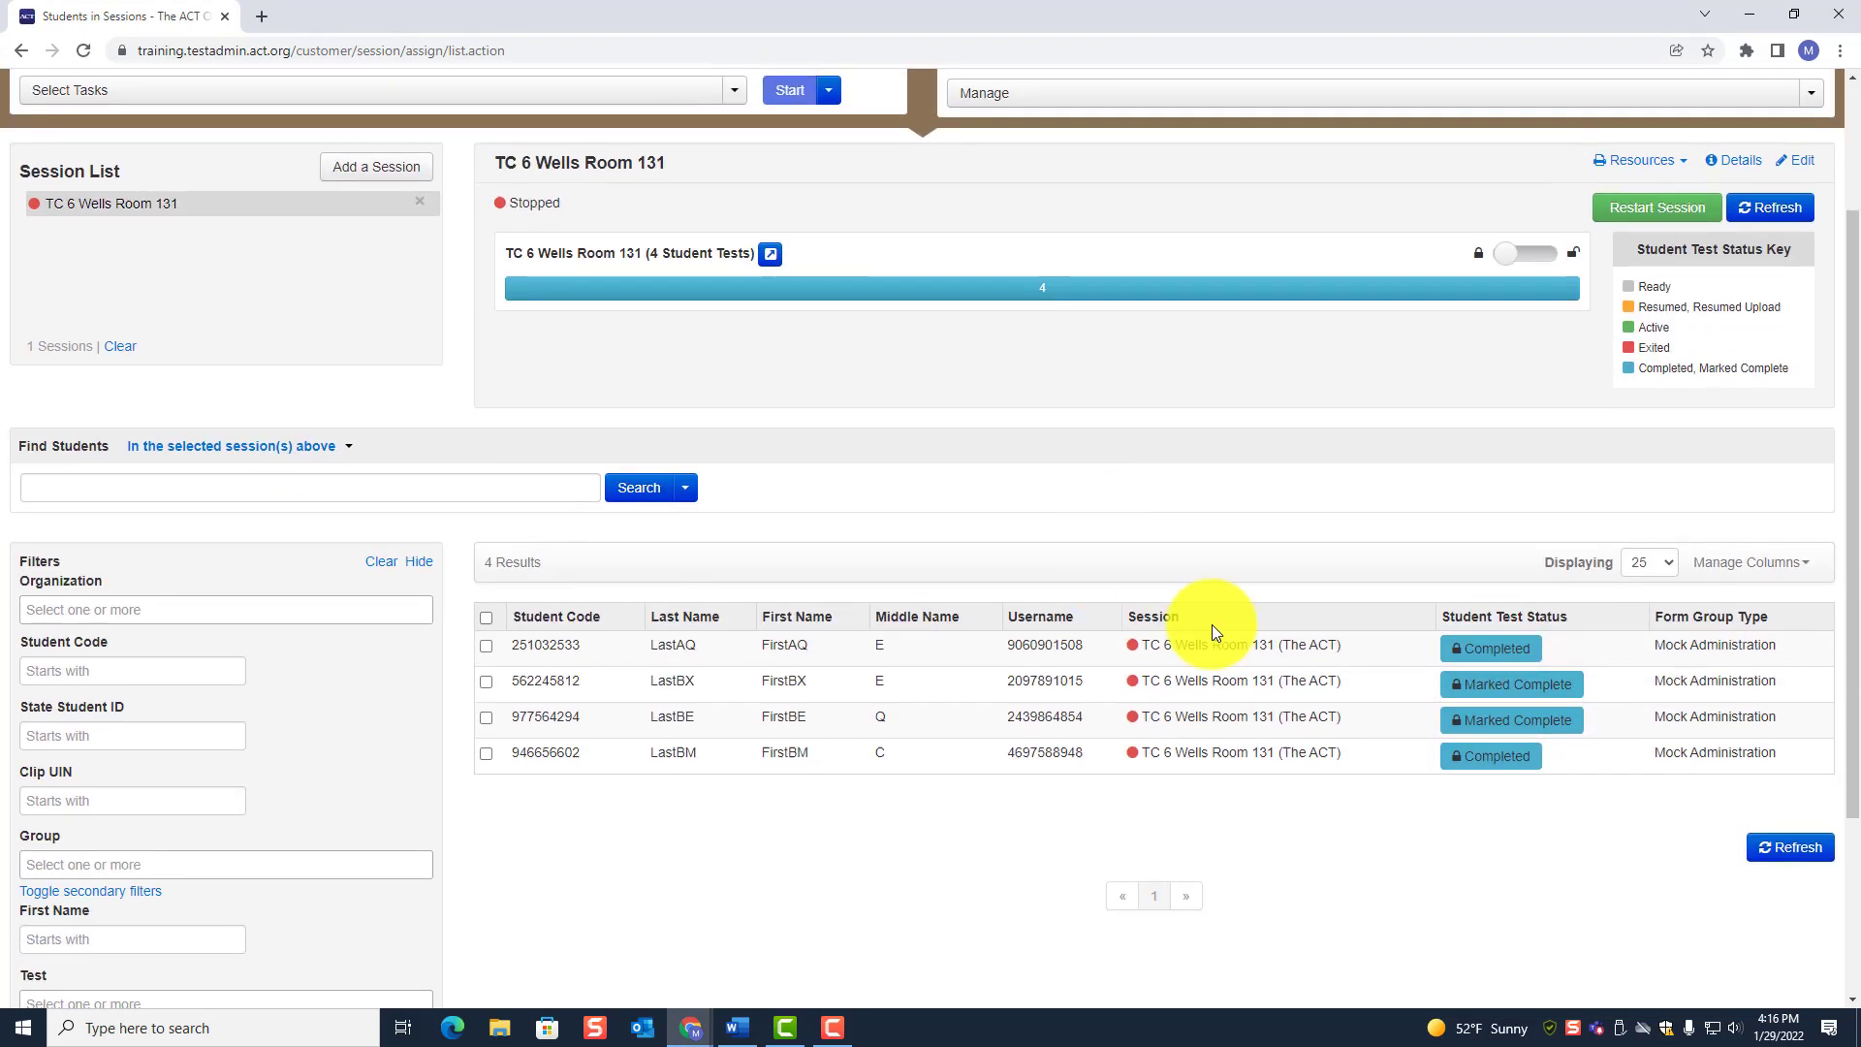
{"action": "left_click_drag", "start_coordinate": [508, 716], "coordinate": [581, 716]}
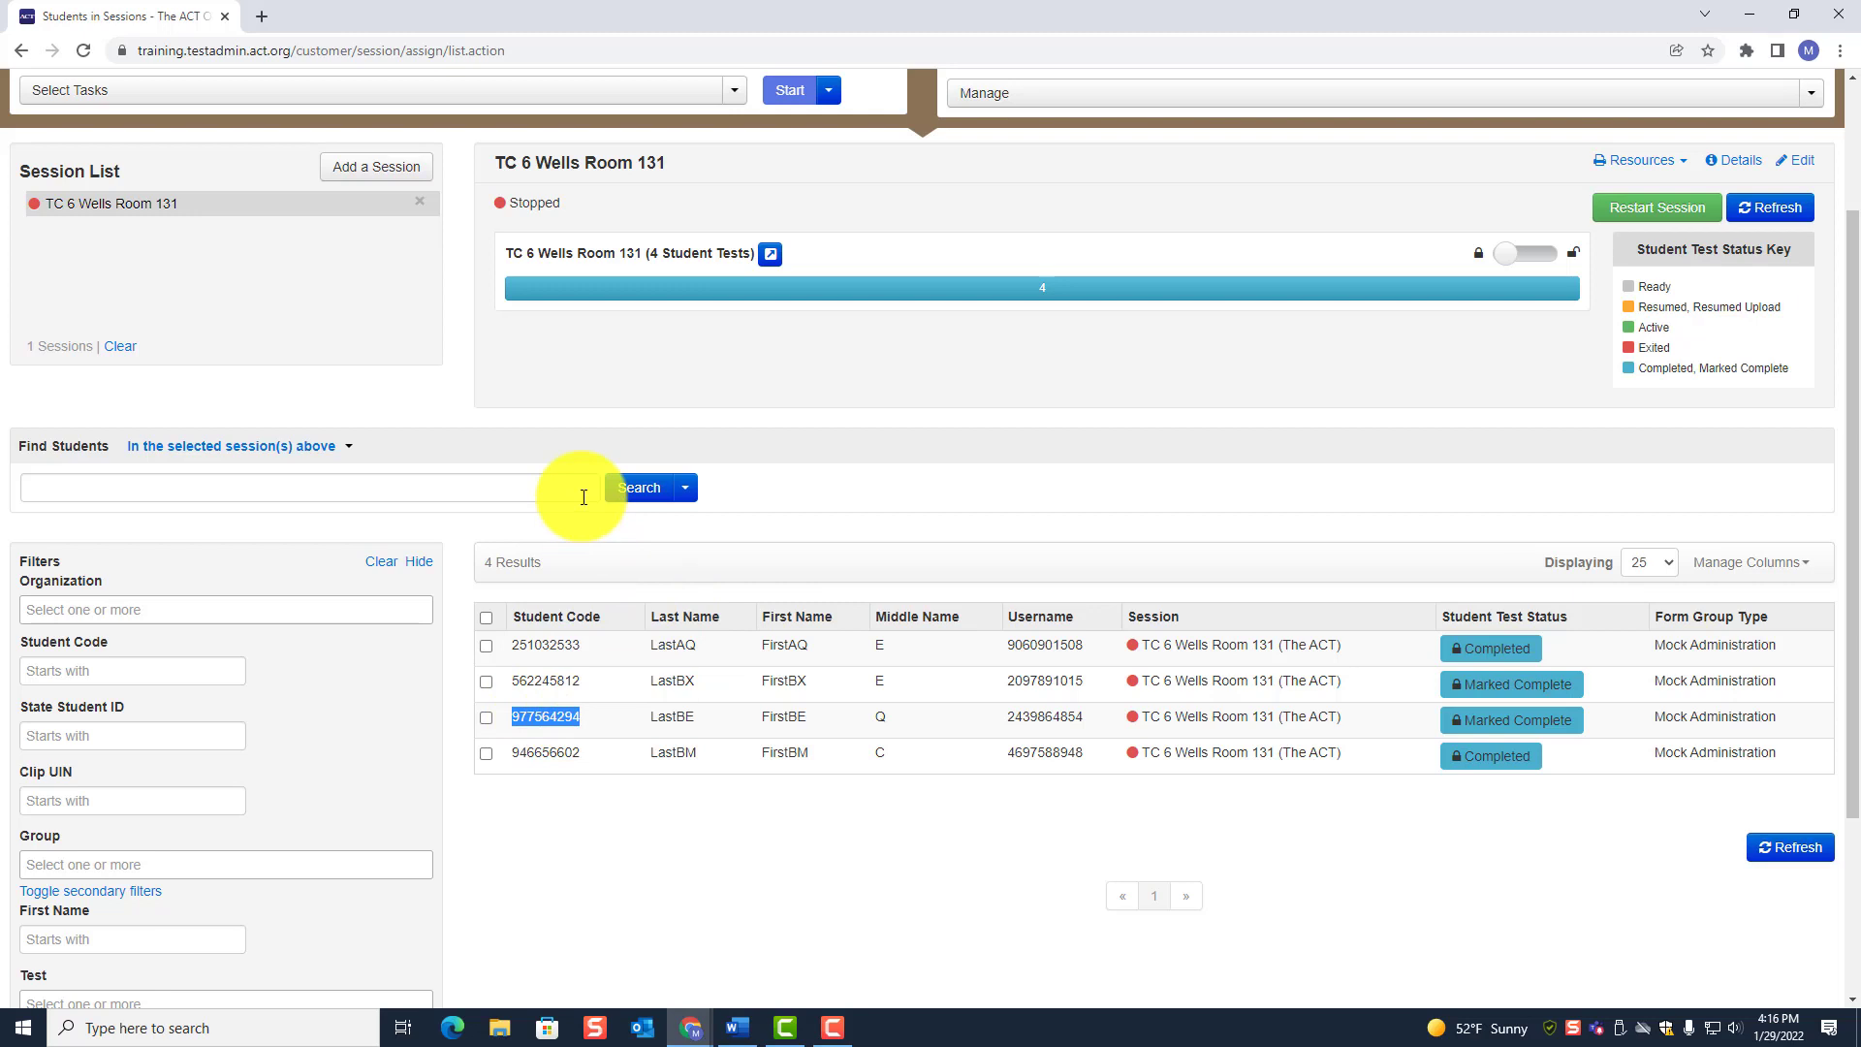
{"action": "right_click", "coordinate": [551, 719]}
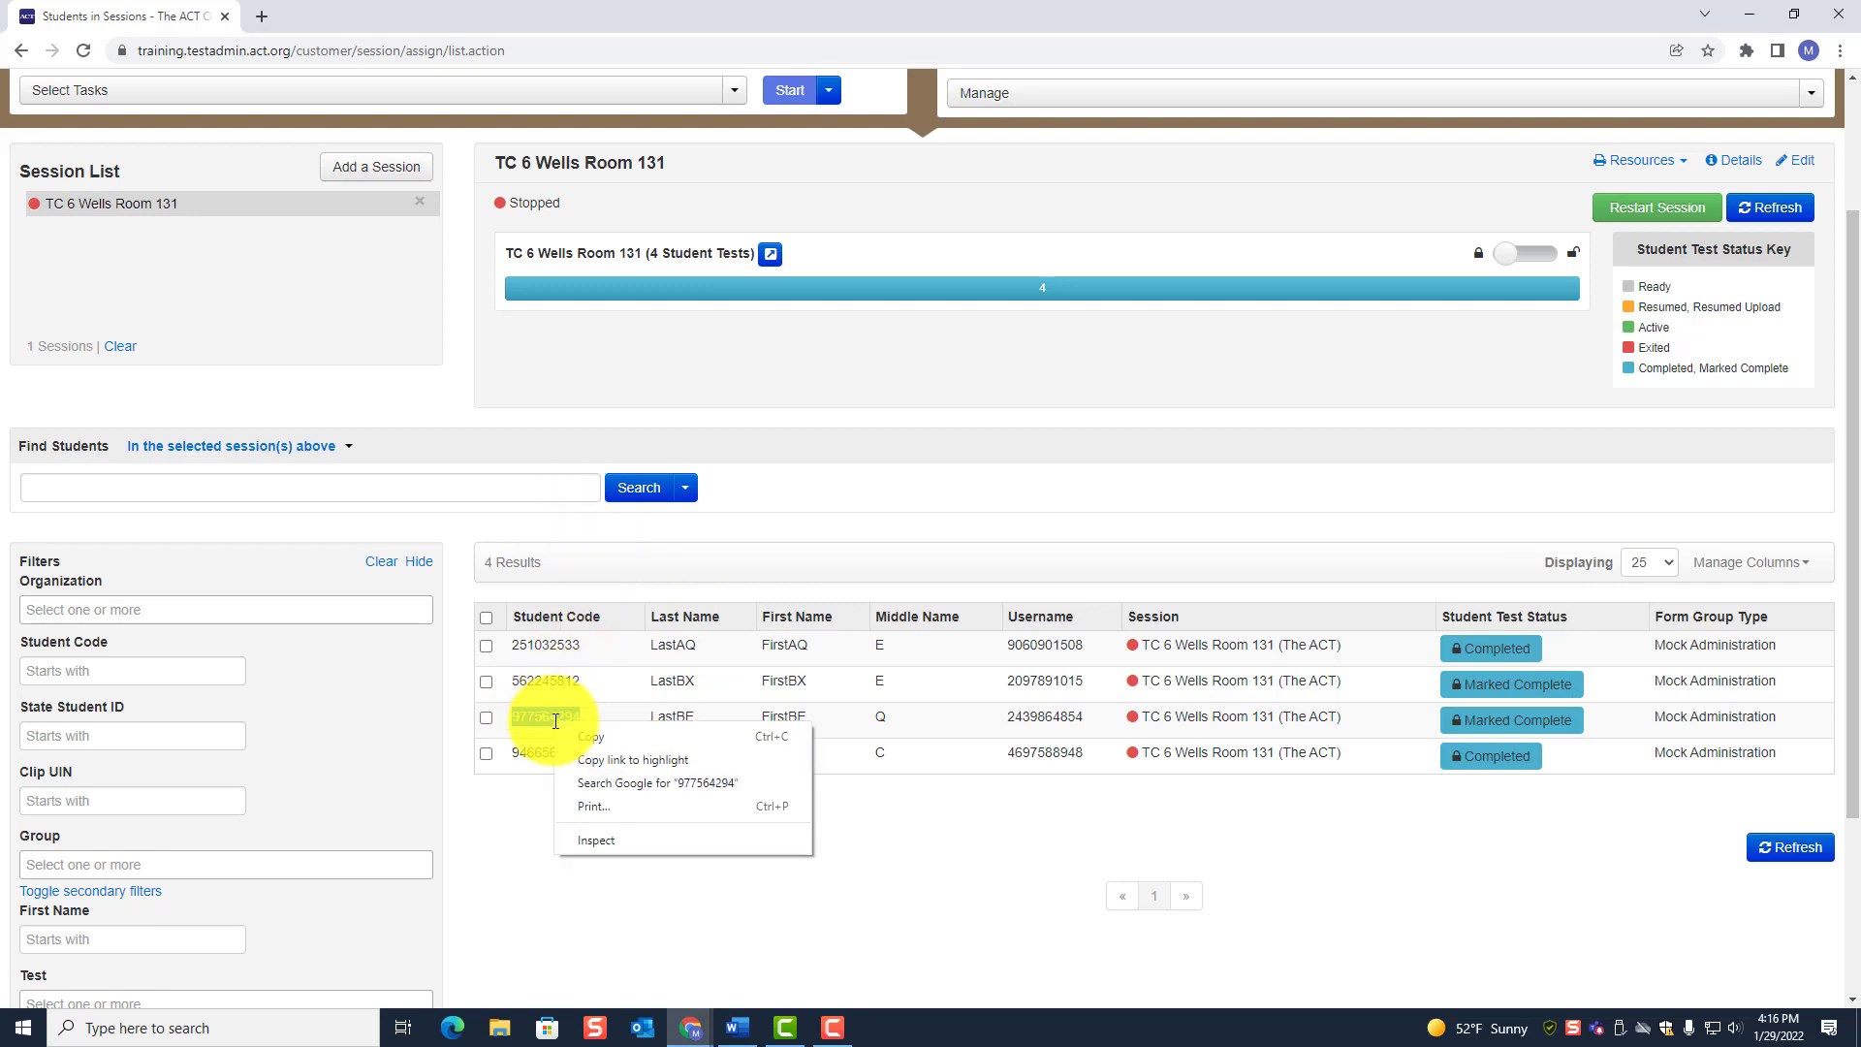
{"action": "left_click", "coordinate": [584, 735]}
{"action": "scroll", "coordinate": [579, 648], "scroll_direction": "up", "scroll_amount": 2}
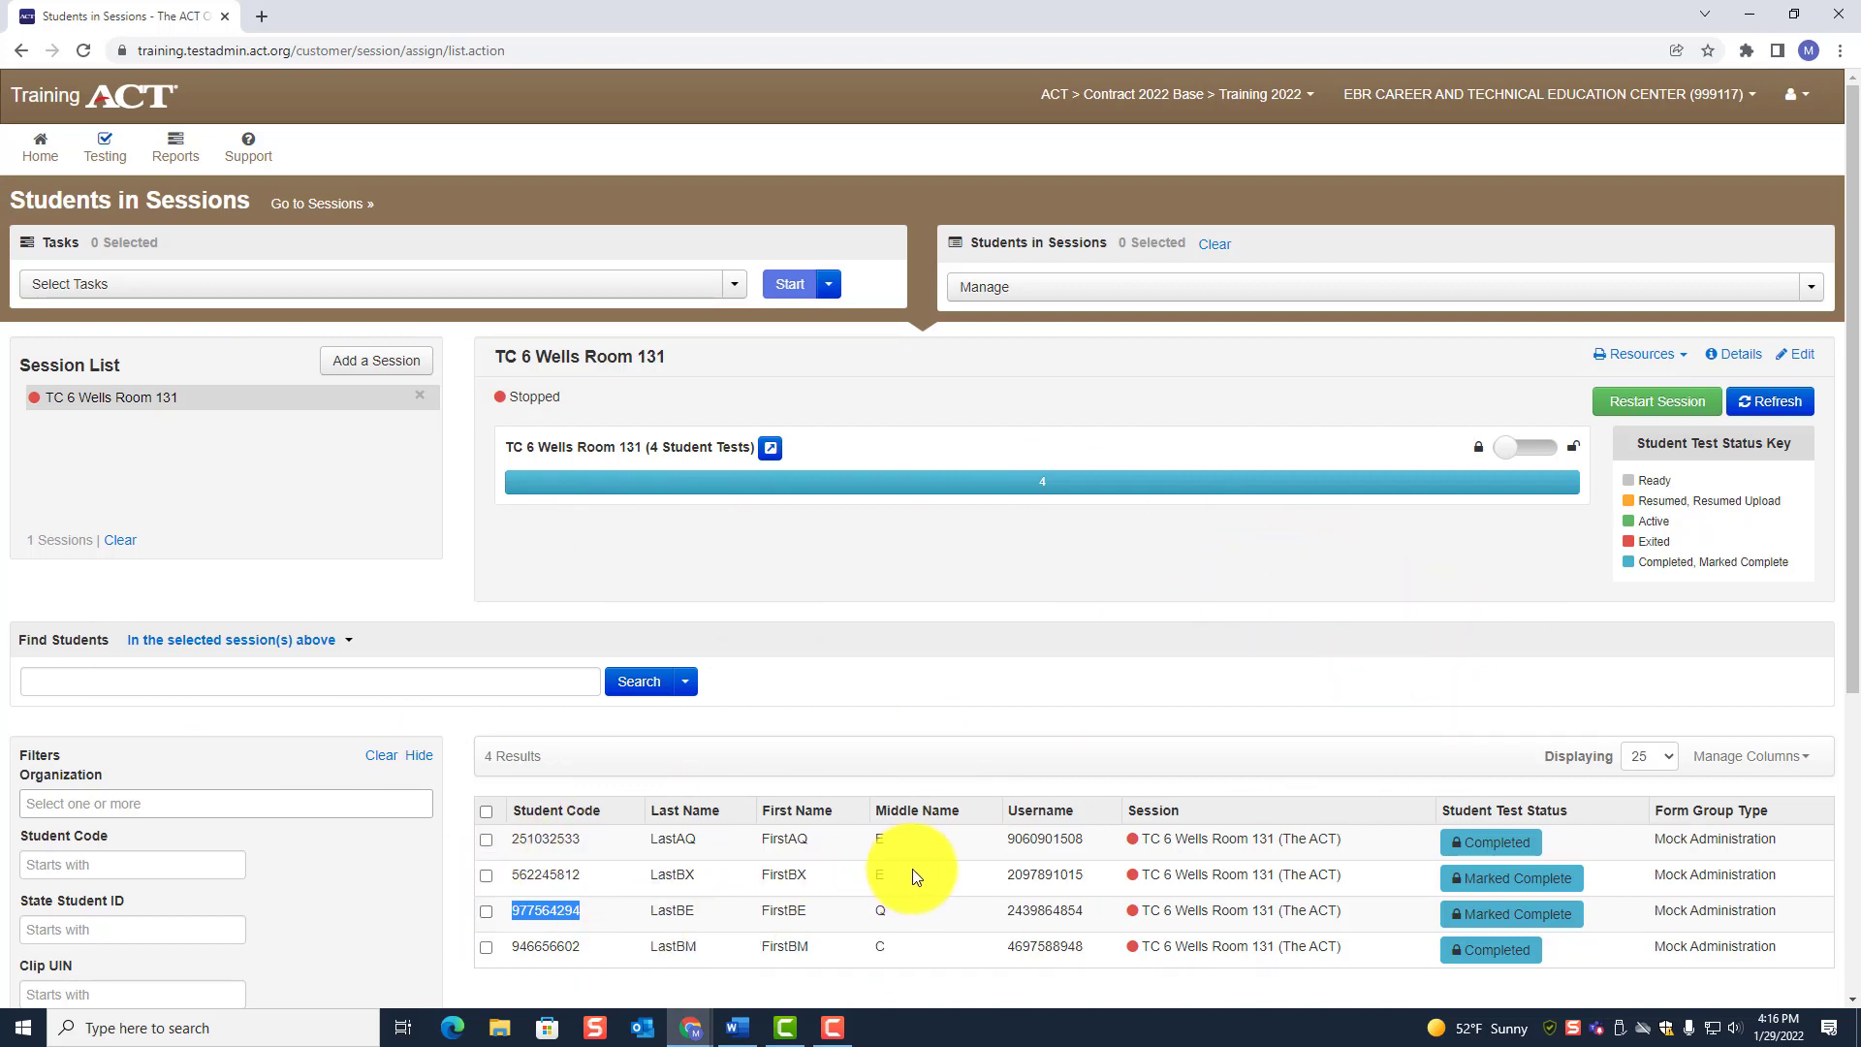
{"action": "left_click", "coordinate": [165, 283]}
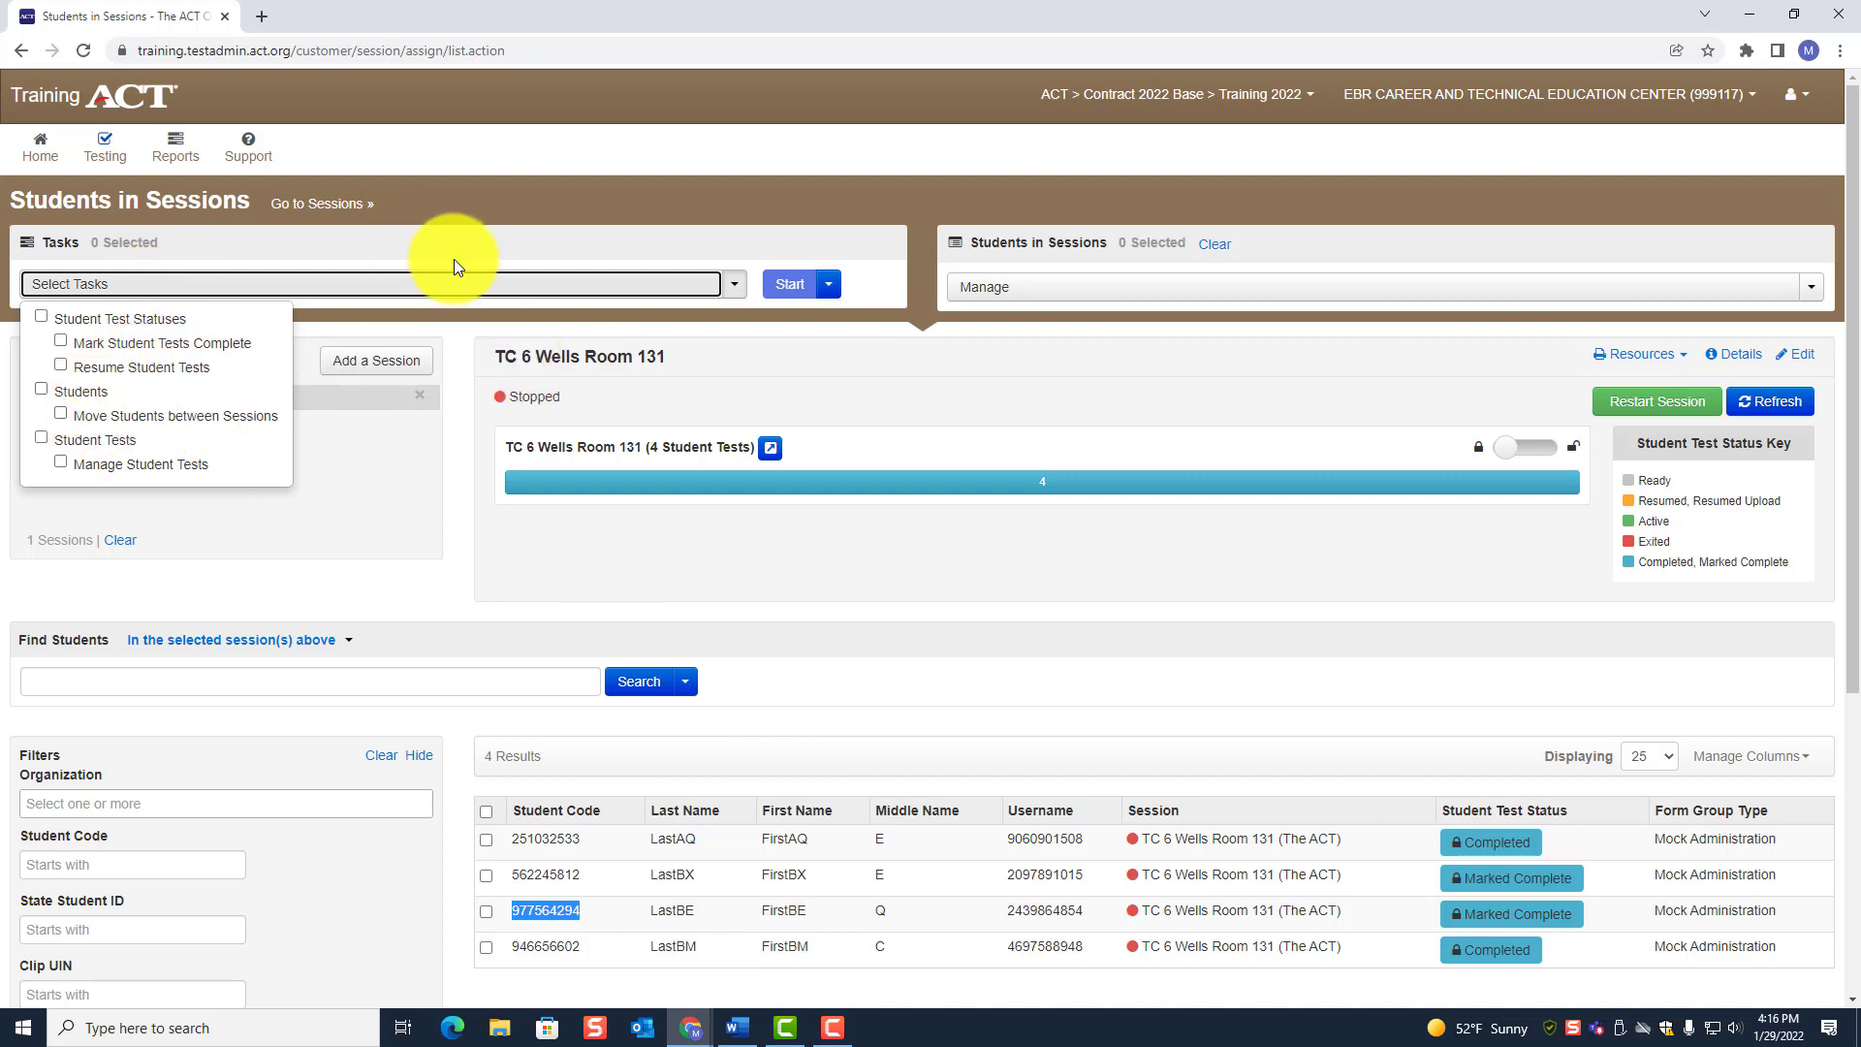
{"action": "left_click", "coordinate": [932, 589]}
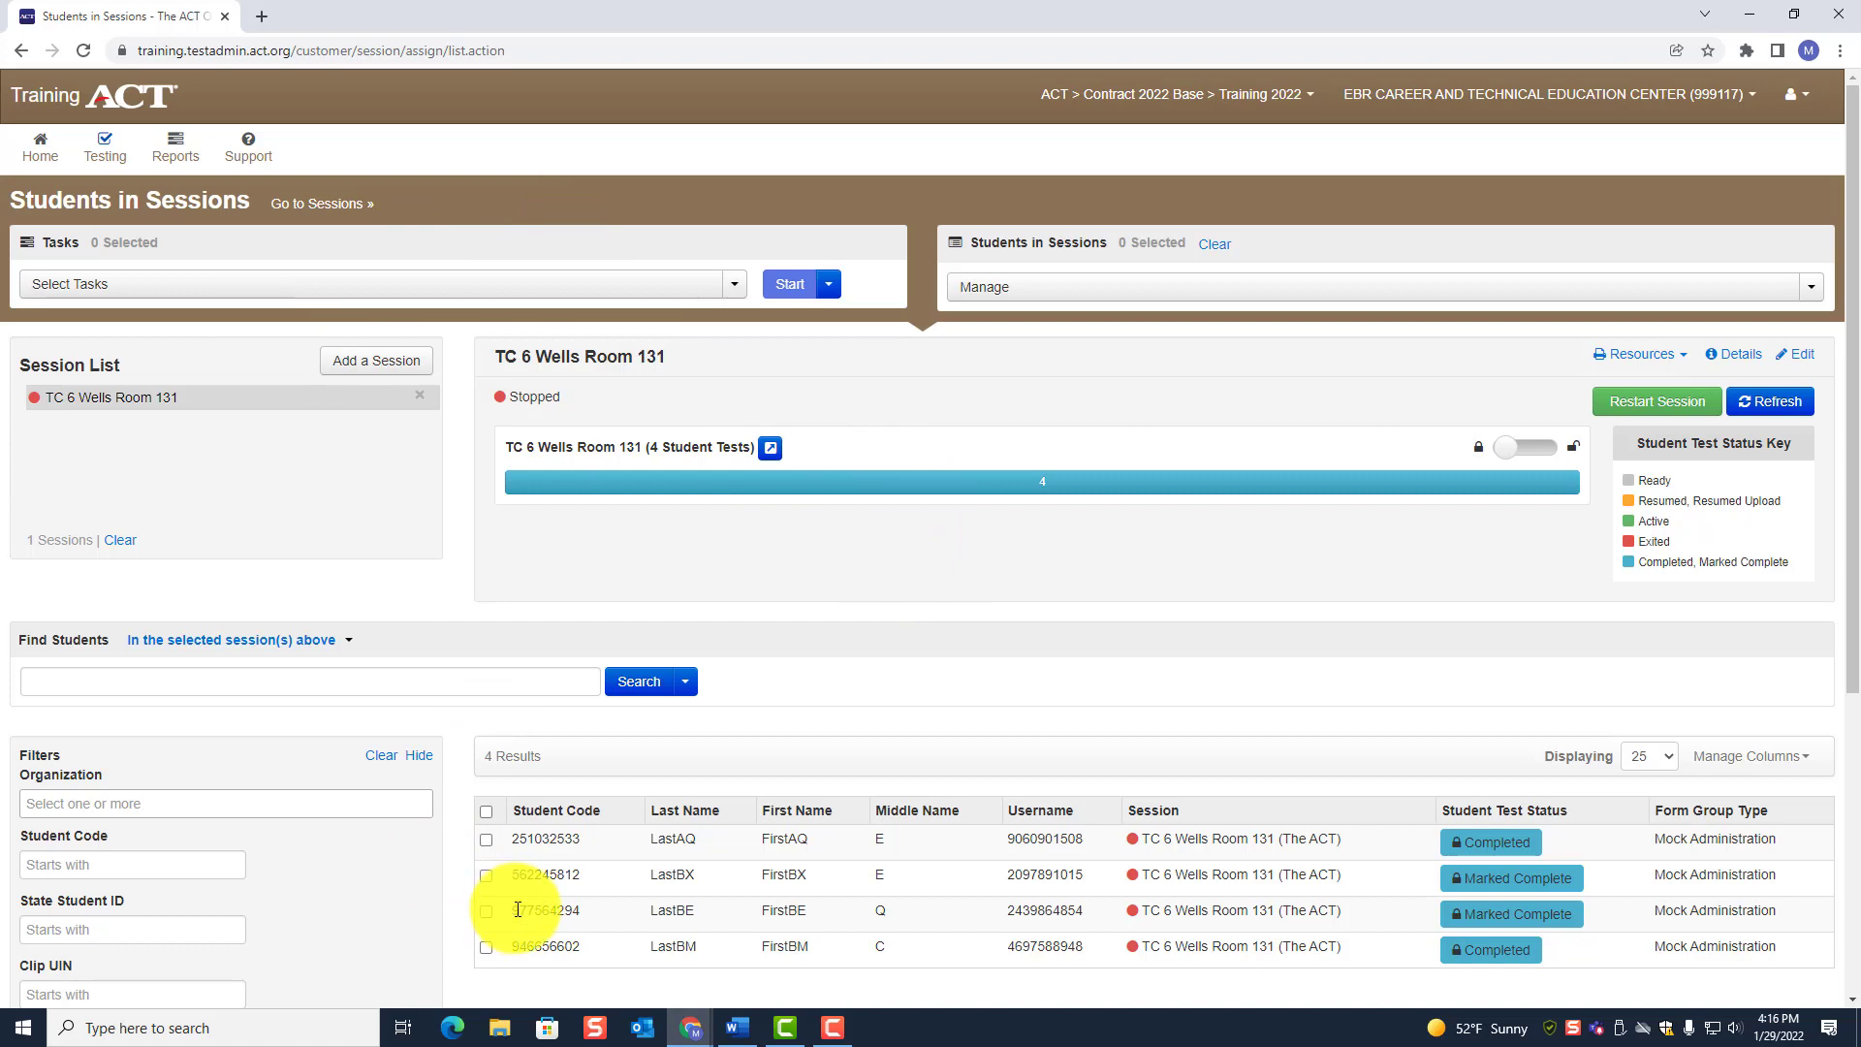
{"action": "left_click_drag", "start_coordinate": [517, 909], "coordinate": [556, 911]}
{"action": "left_click_drag", "start_coordinate": [515, 909], "coordinate": [580, 910]}
{"action": "right_click", "coordinate": [576, 911]}
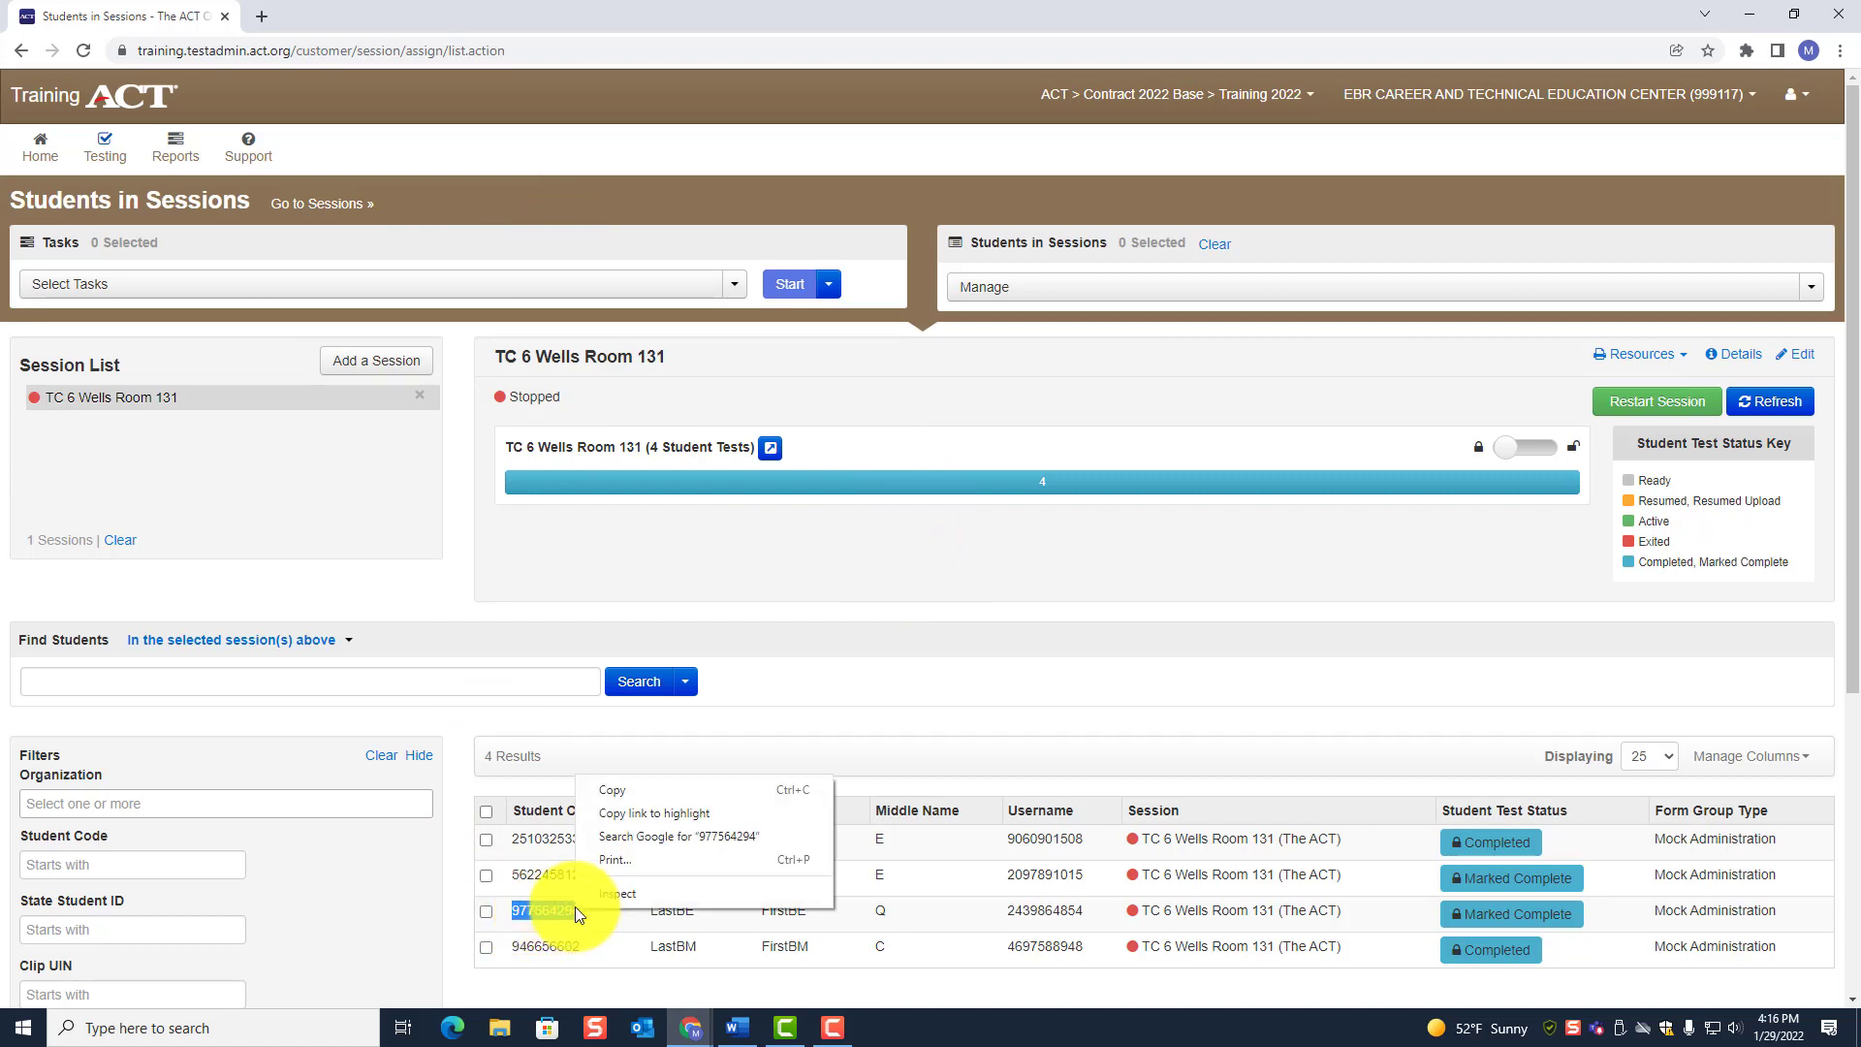
{"action": "left_click", "coordinate": [614, 791]}
- Search Student Tests by the copied student code, replacing the previous student code filter
{"action": "left_click", "coordinate": [132, 158]}
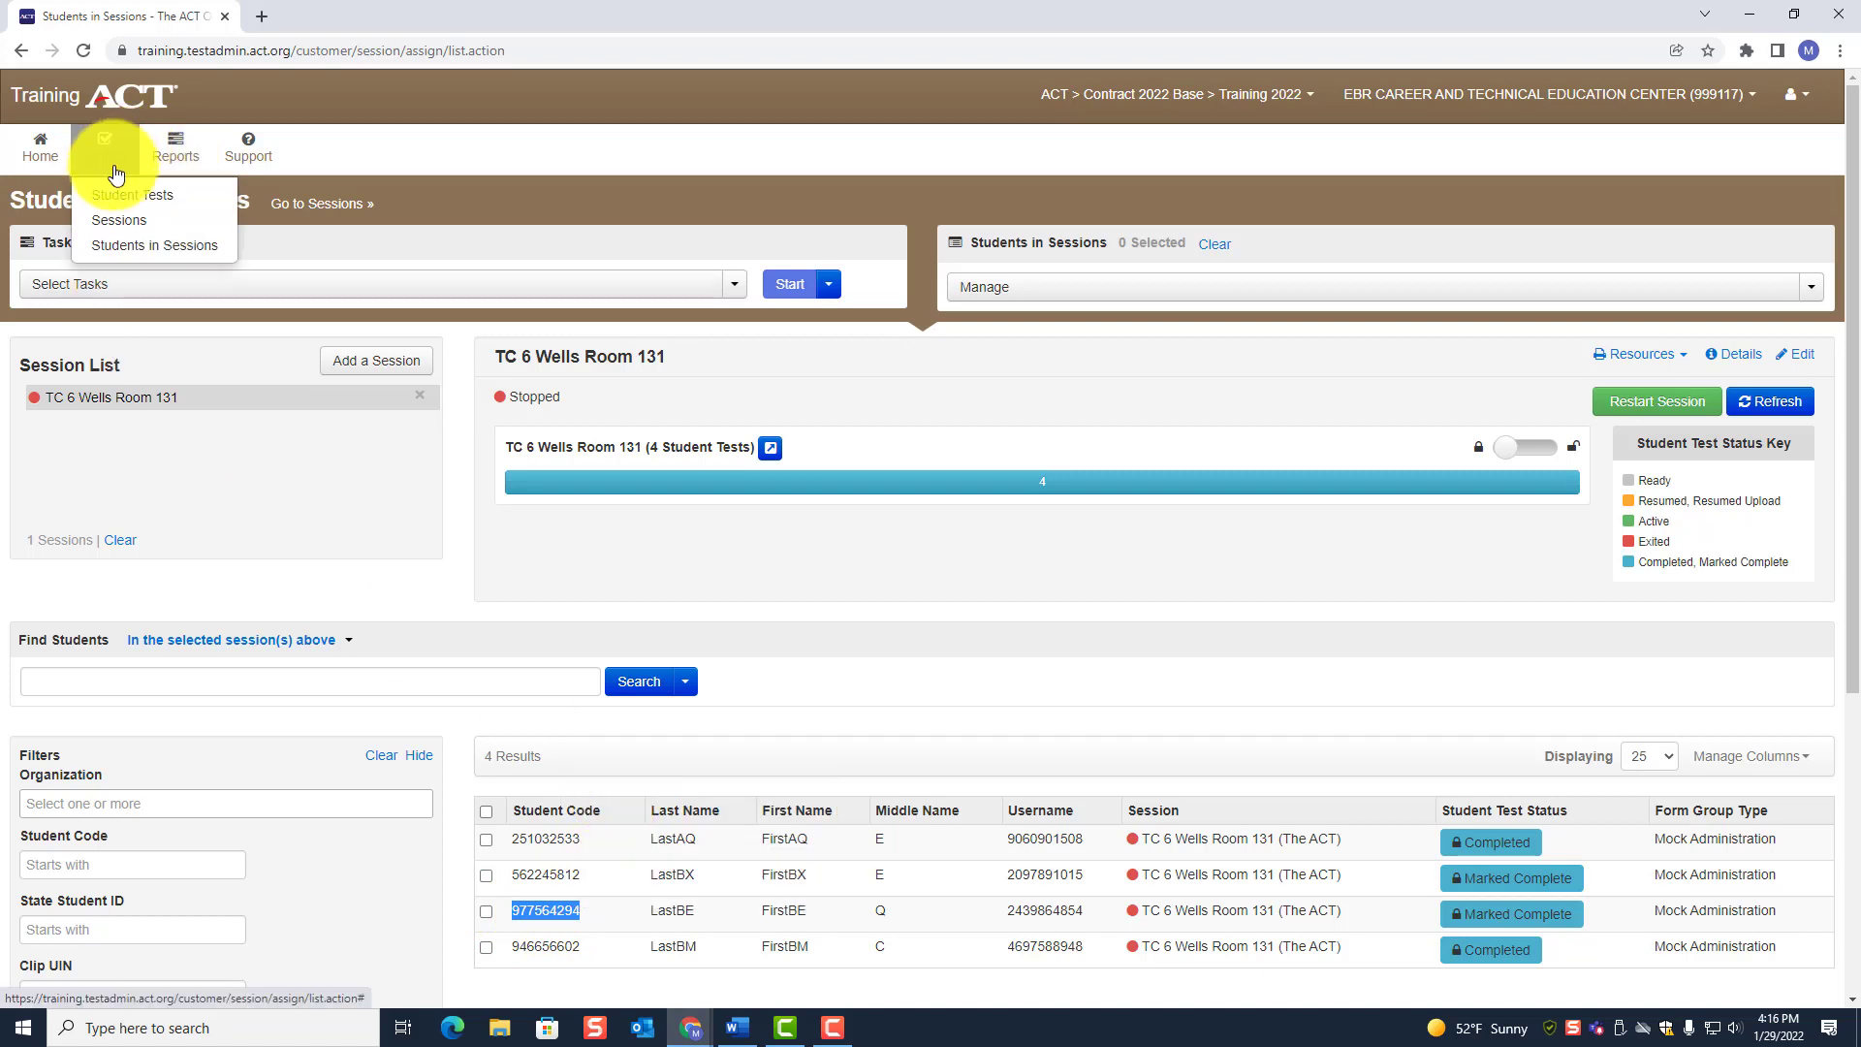
{"action": "left_click", "coordinate": [133, 200]}
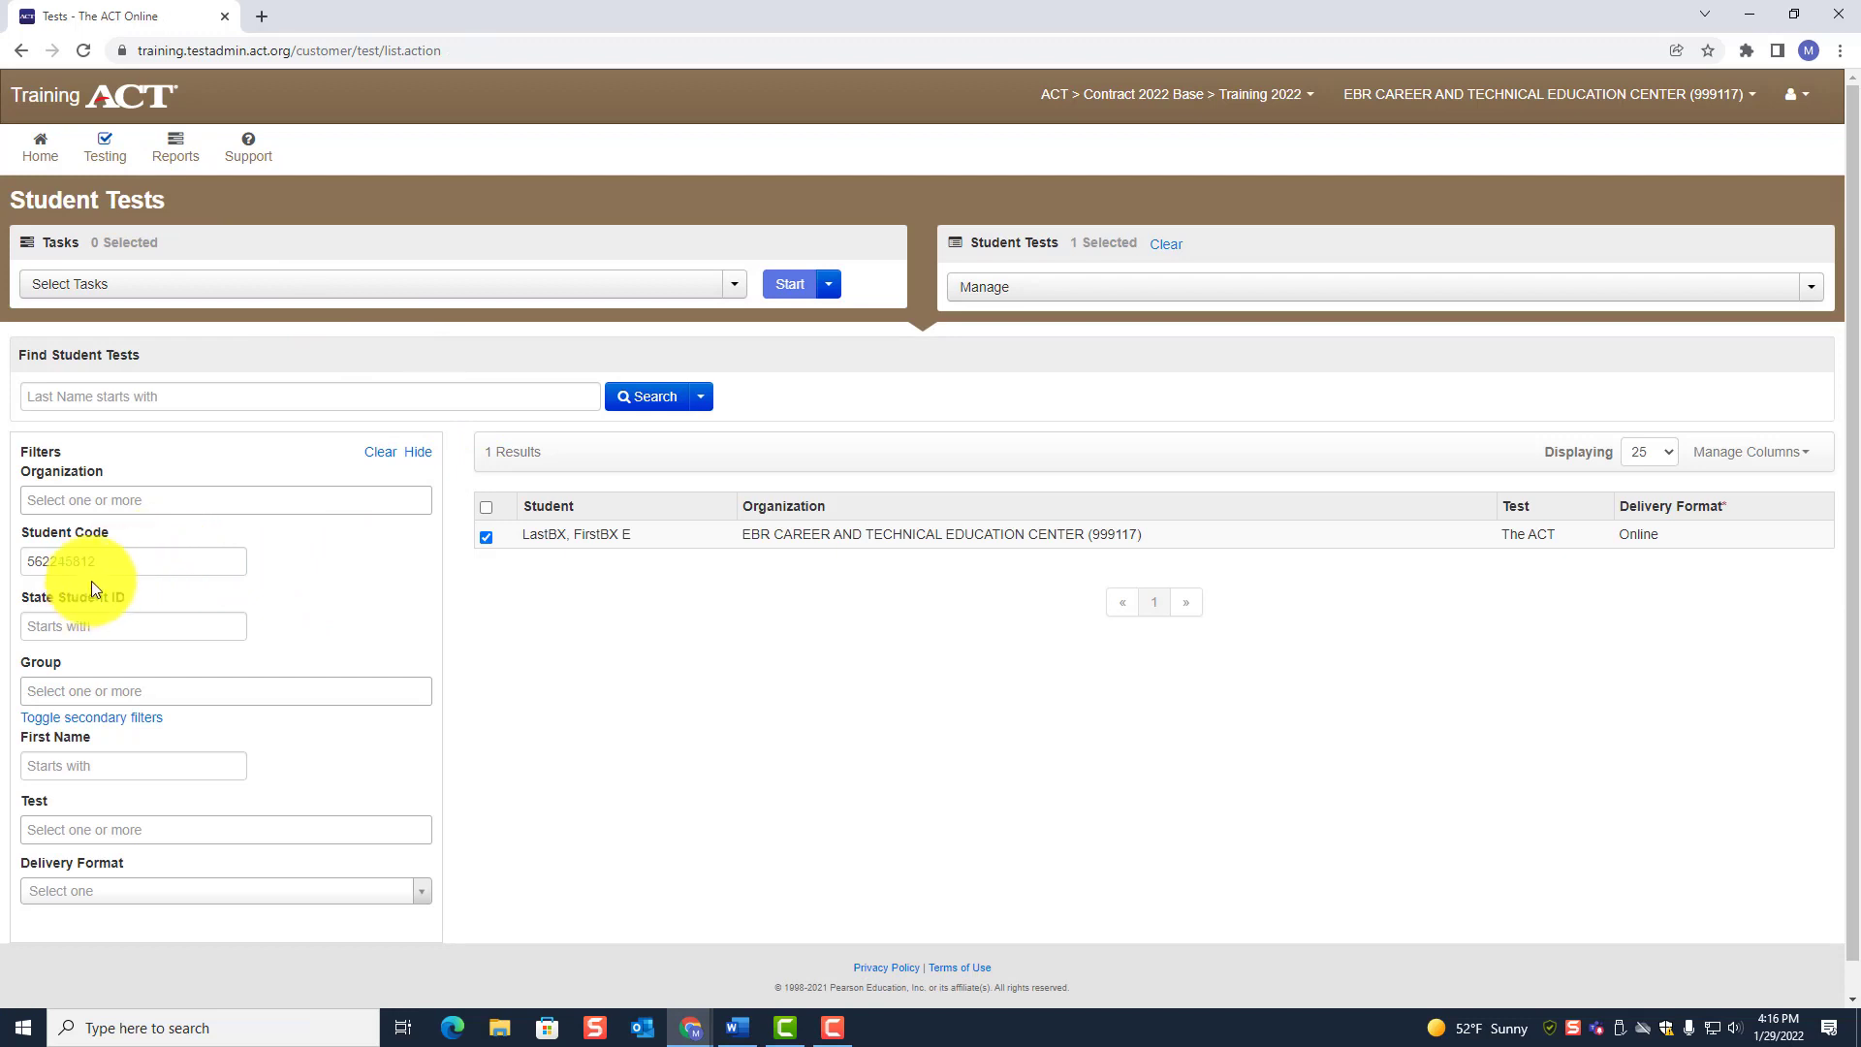
{"action": "left_click", "coordinate": [107, 560]}
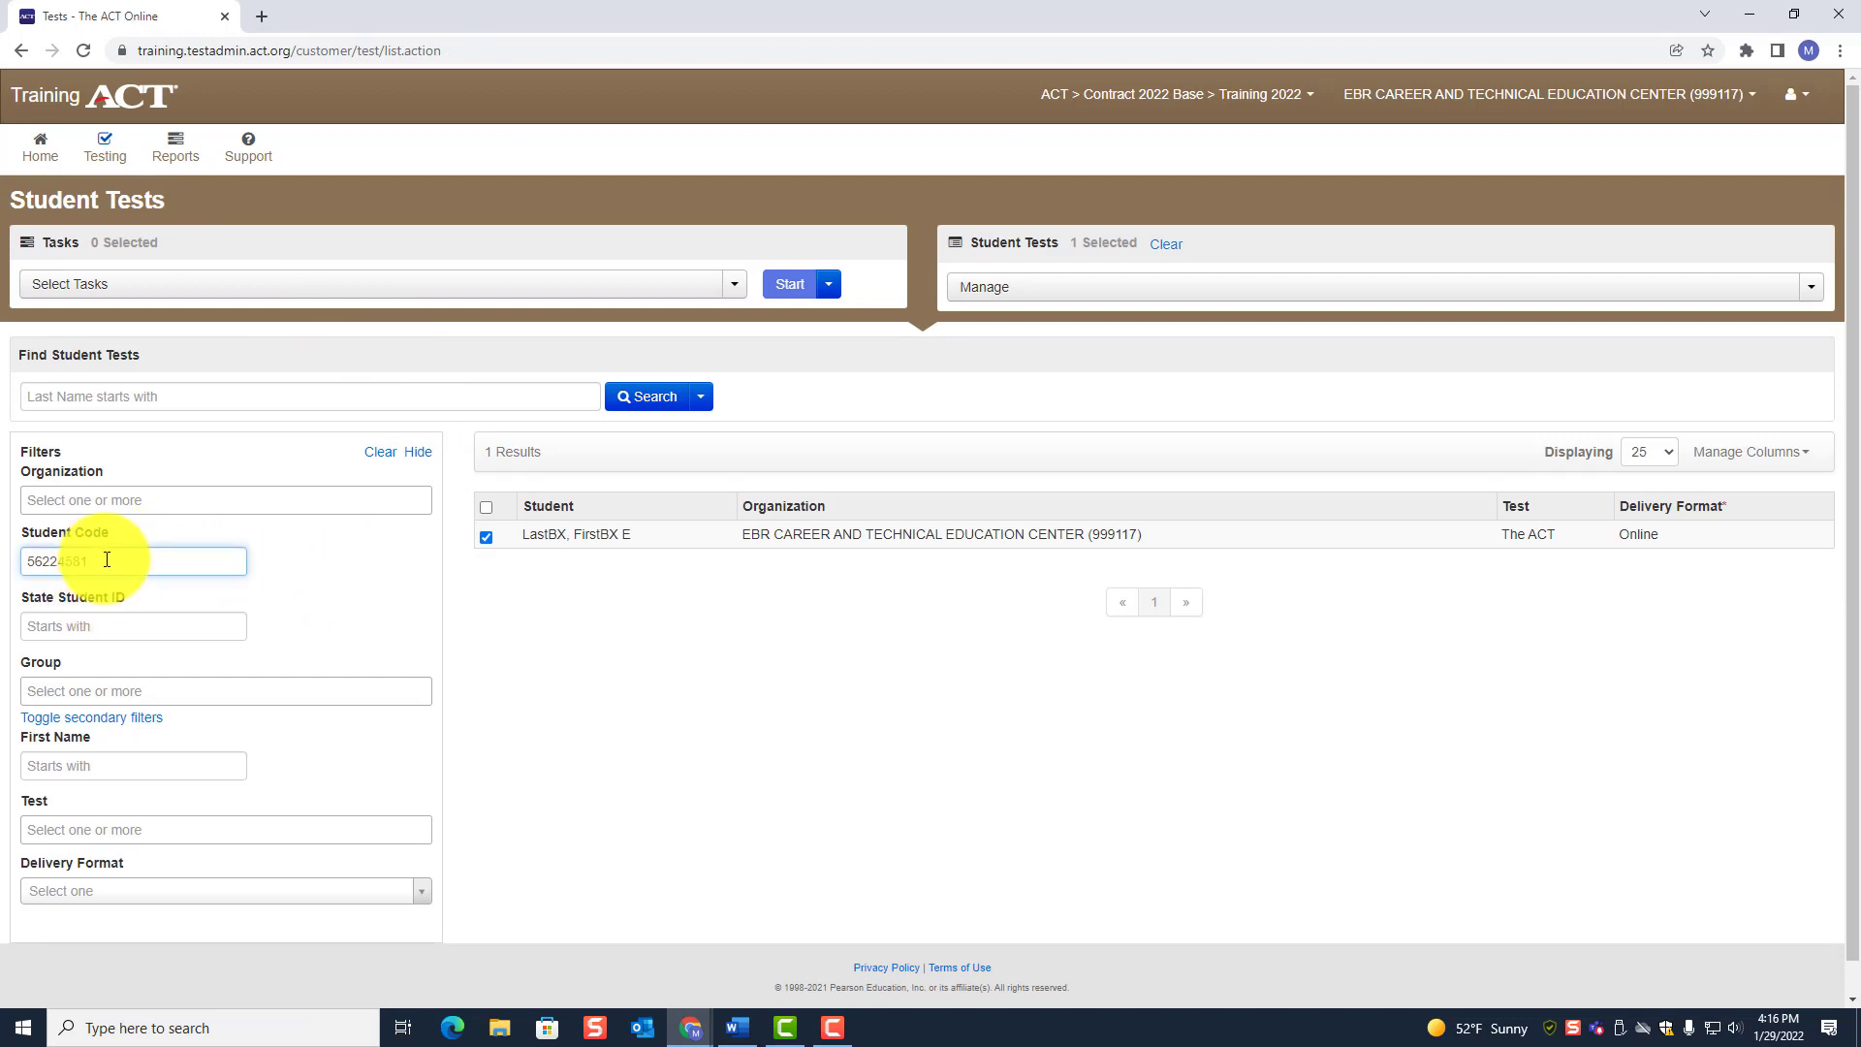
{"action": "key", "text": "BackSpace"}
{"action": "key", "text": "BackSpace"}
{"action": "key", "text": "BackSpace"}
{"action": "key", "text": "BackSpace"}
{"action": "key", "text": "BackSpace"}
{"action": "key", "text": "BackSpace"}
{"action": "key", "text": "BackSpace"}
{"action": "key", "text": "BackSpace"}
{"action": "right_click", "coordinate": [107, 560]}
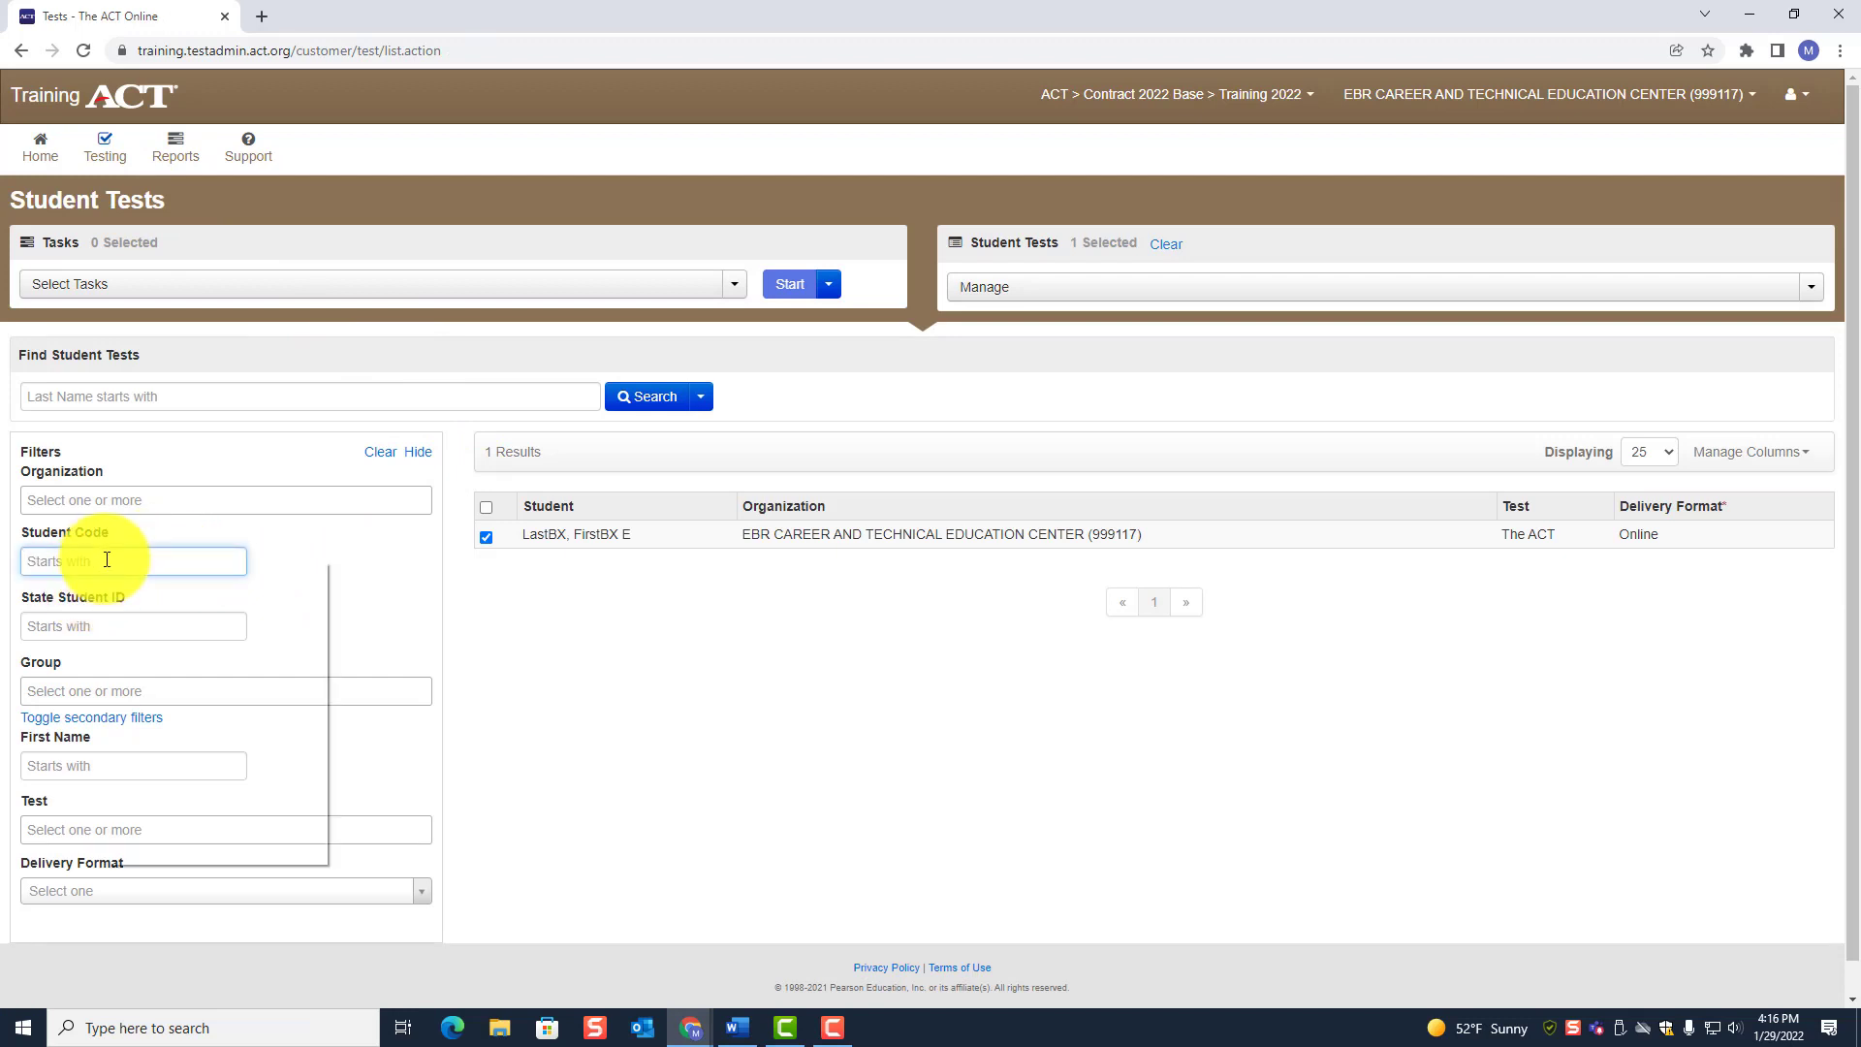
{"action": "left_click", "coordinate": [176, 712]}
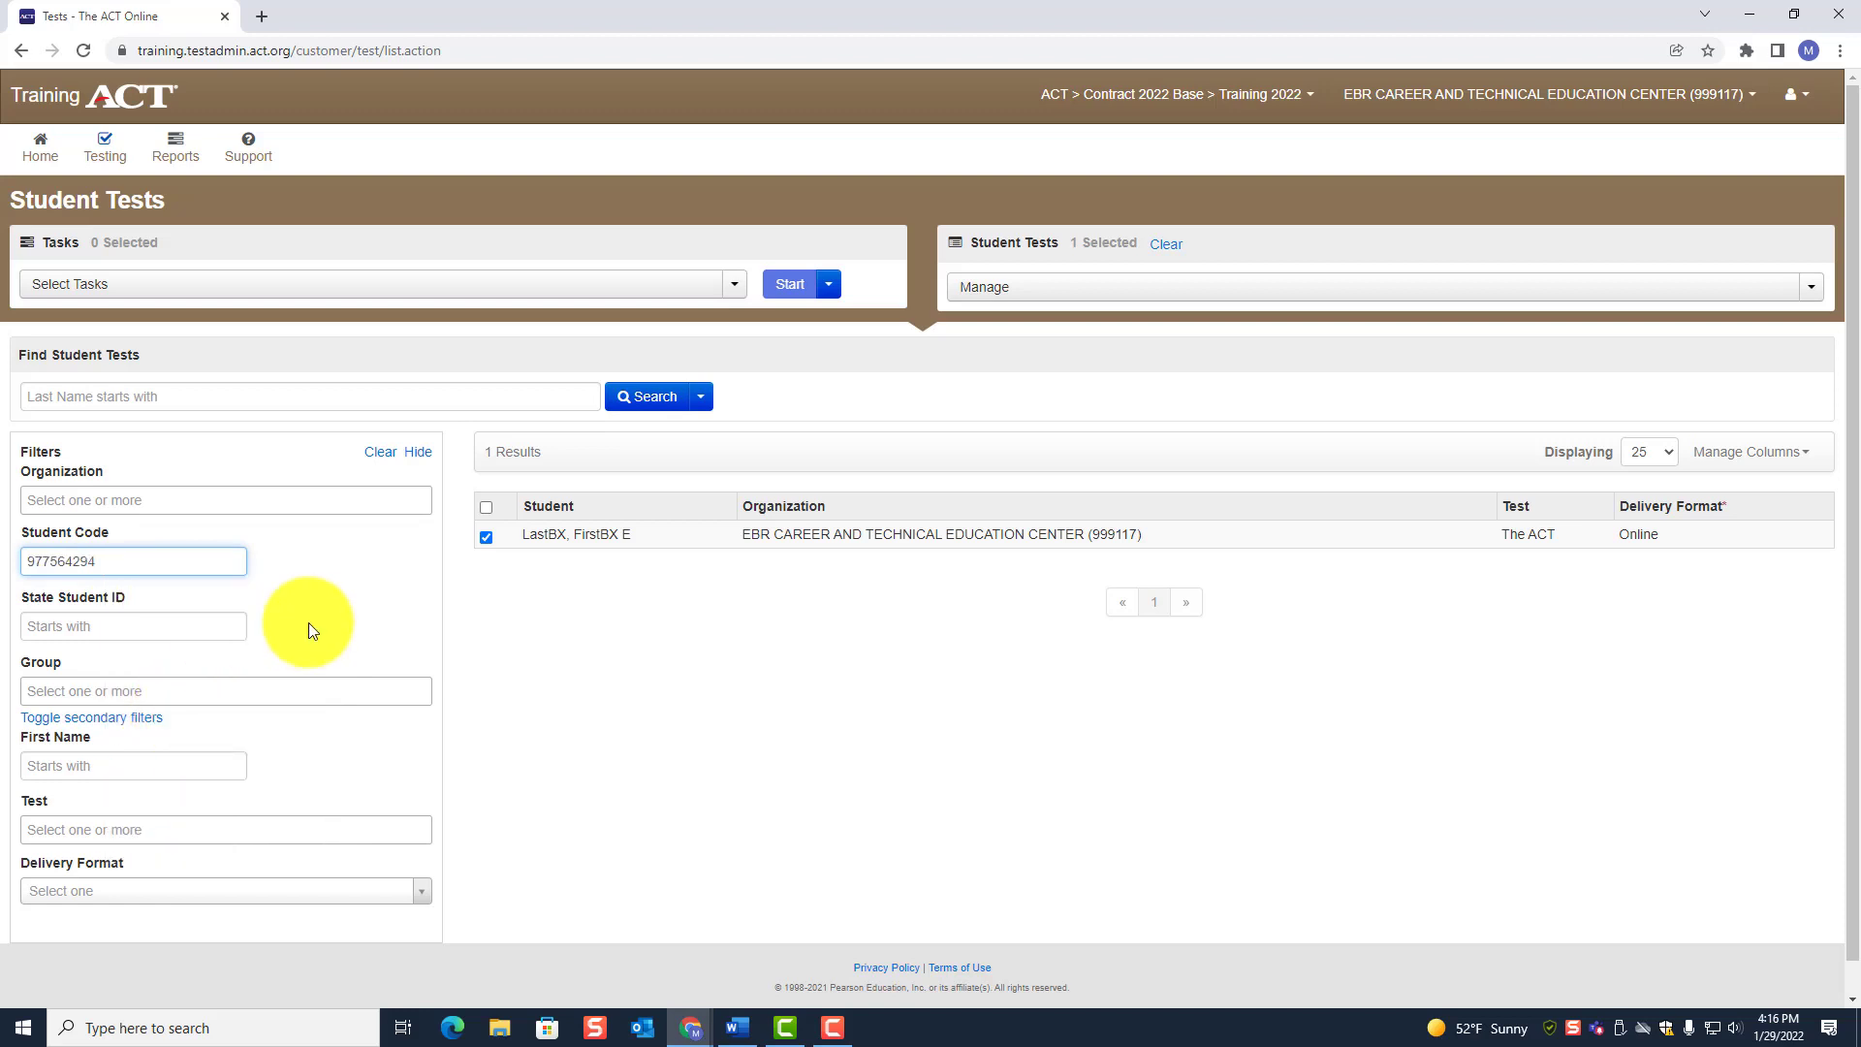
{"action": "left_click", "coordinate": [658, 401]}
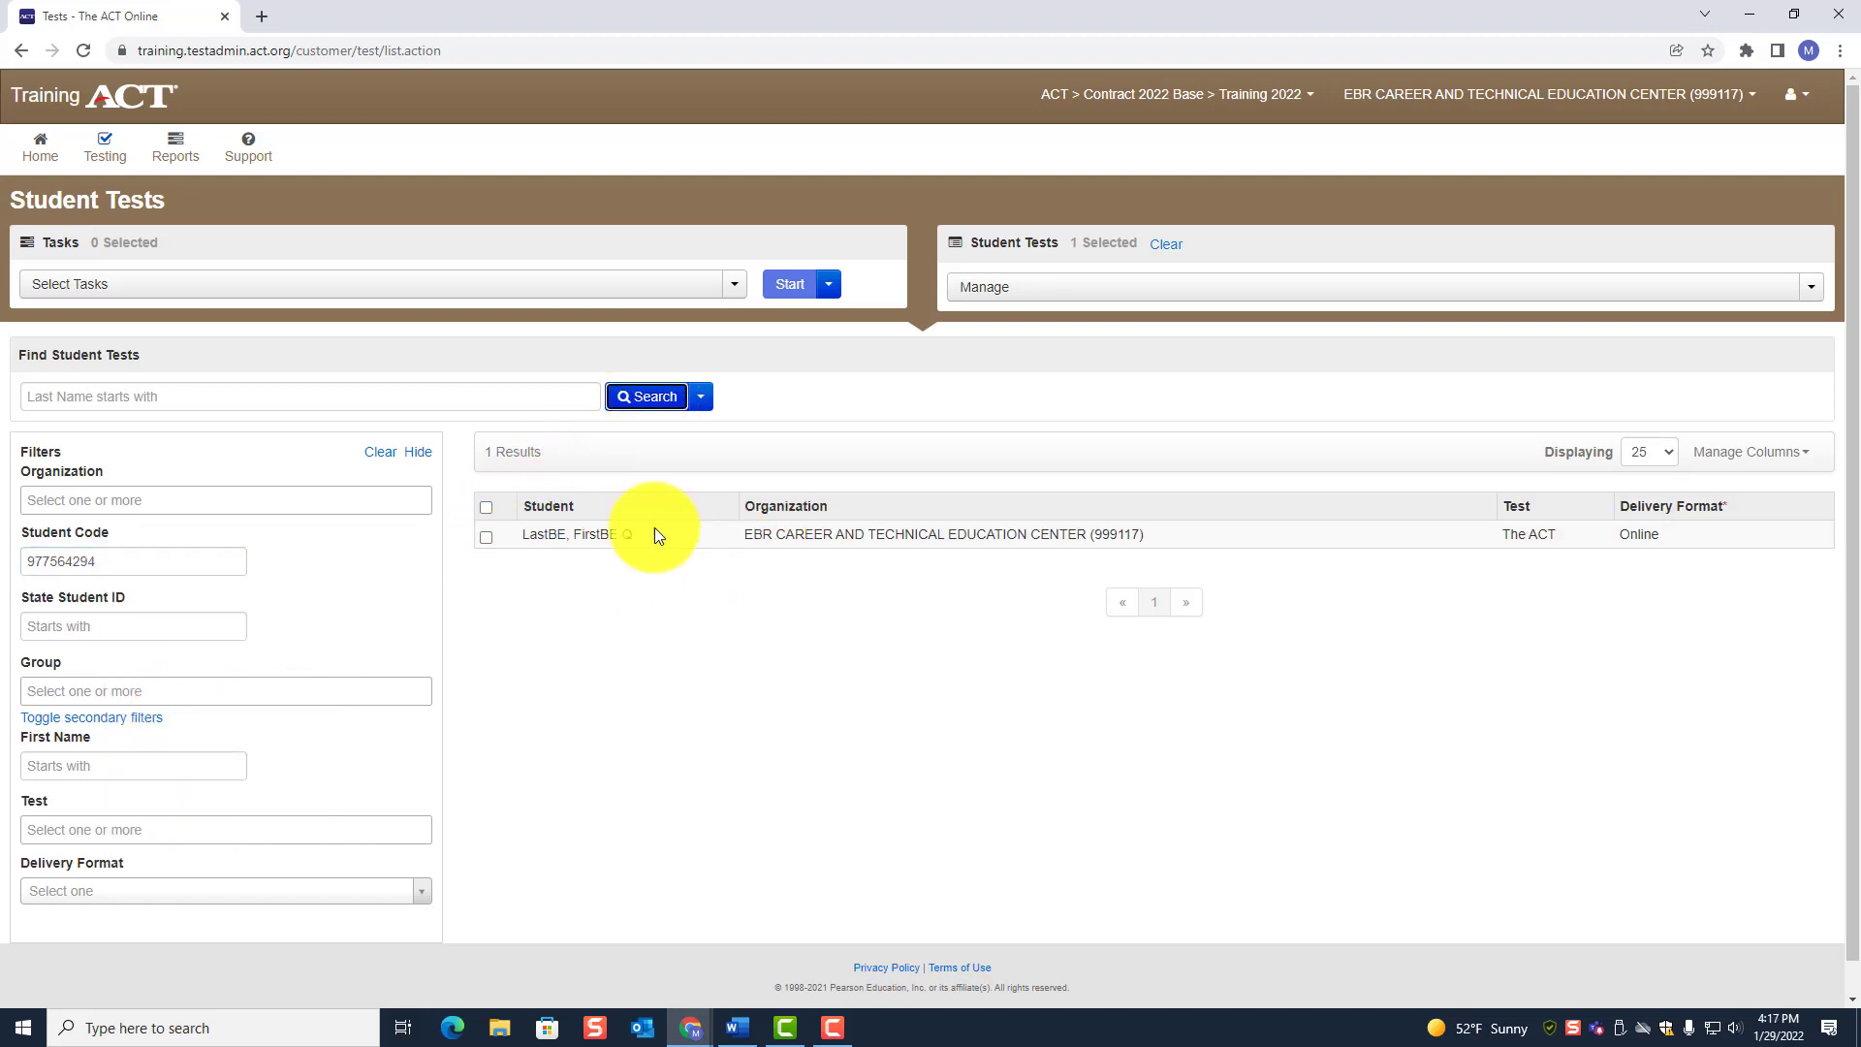
- Select the found student's ACT test and start the Manage Irregularities task for it
{"action": "left_click", "coordinate": [486, 538]}
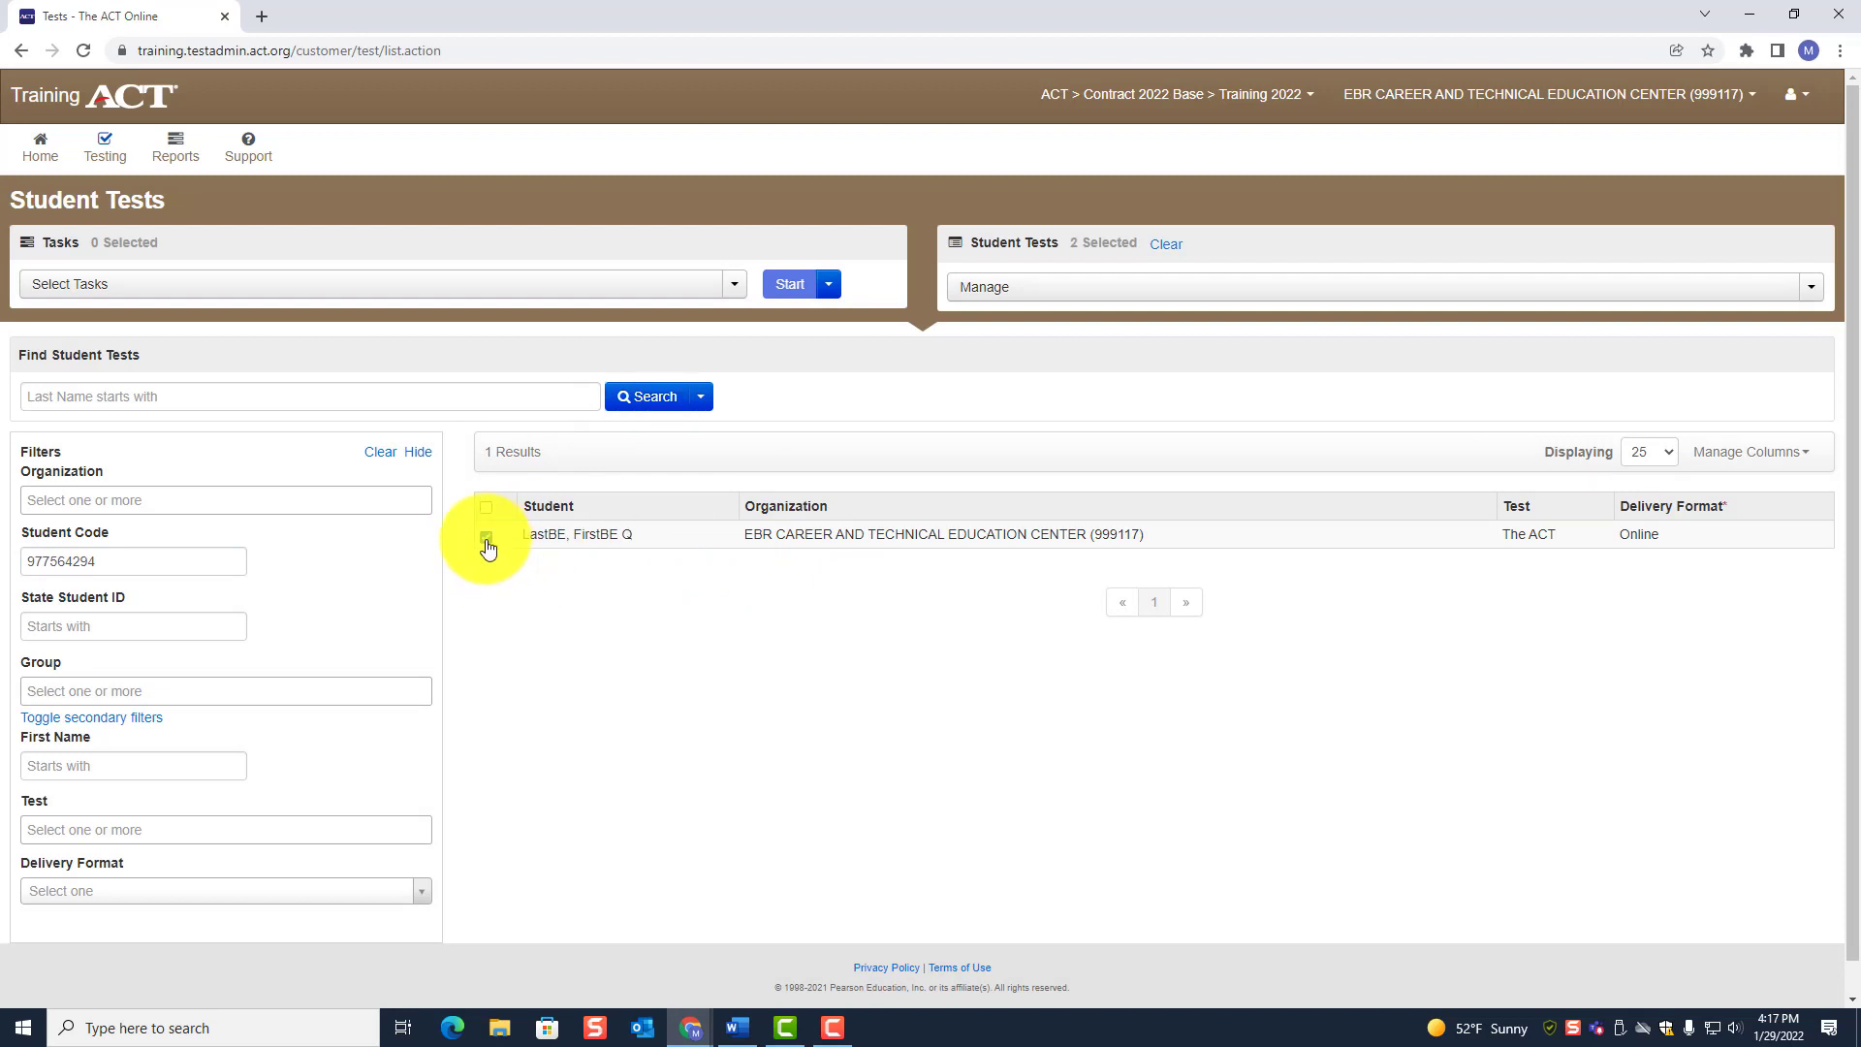
{"action": "left_click", "coordinate": [185, 284]}
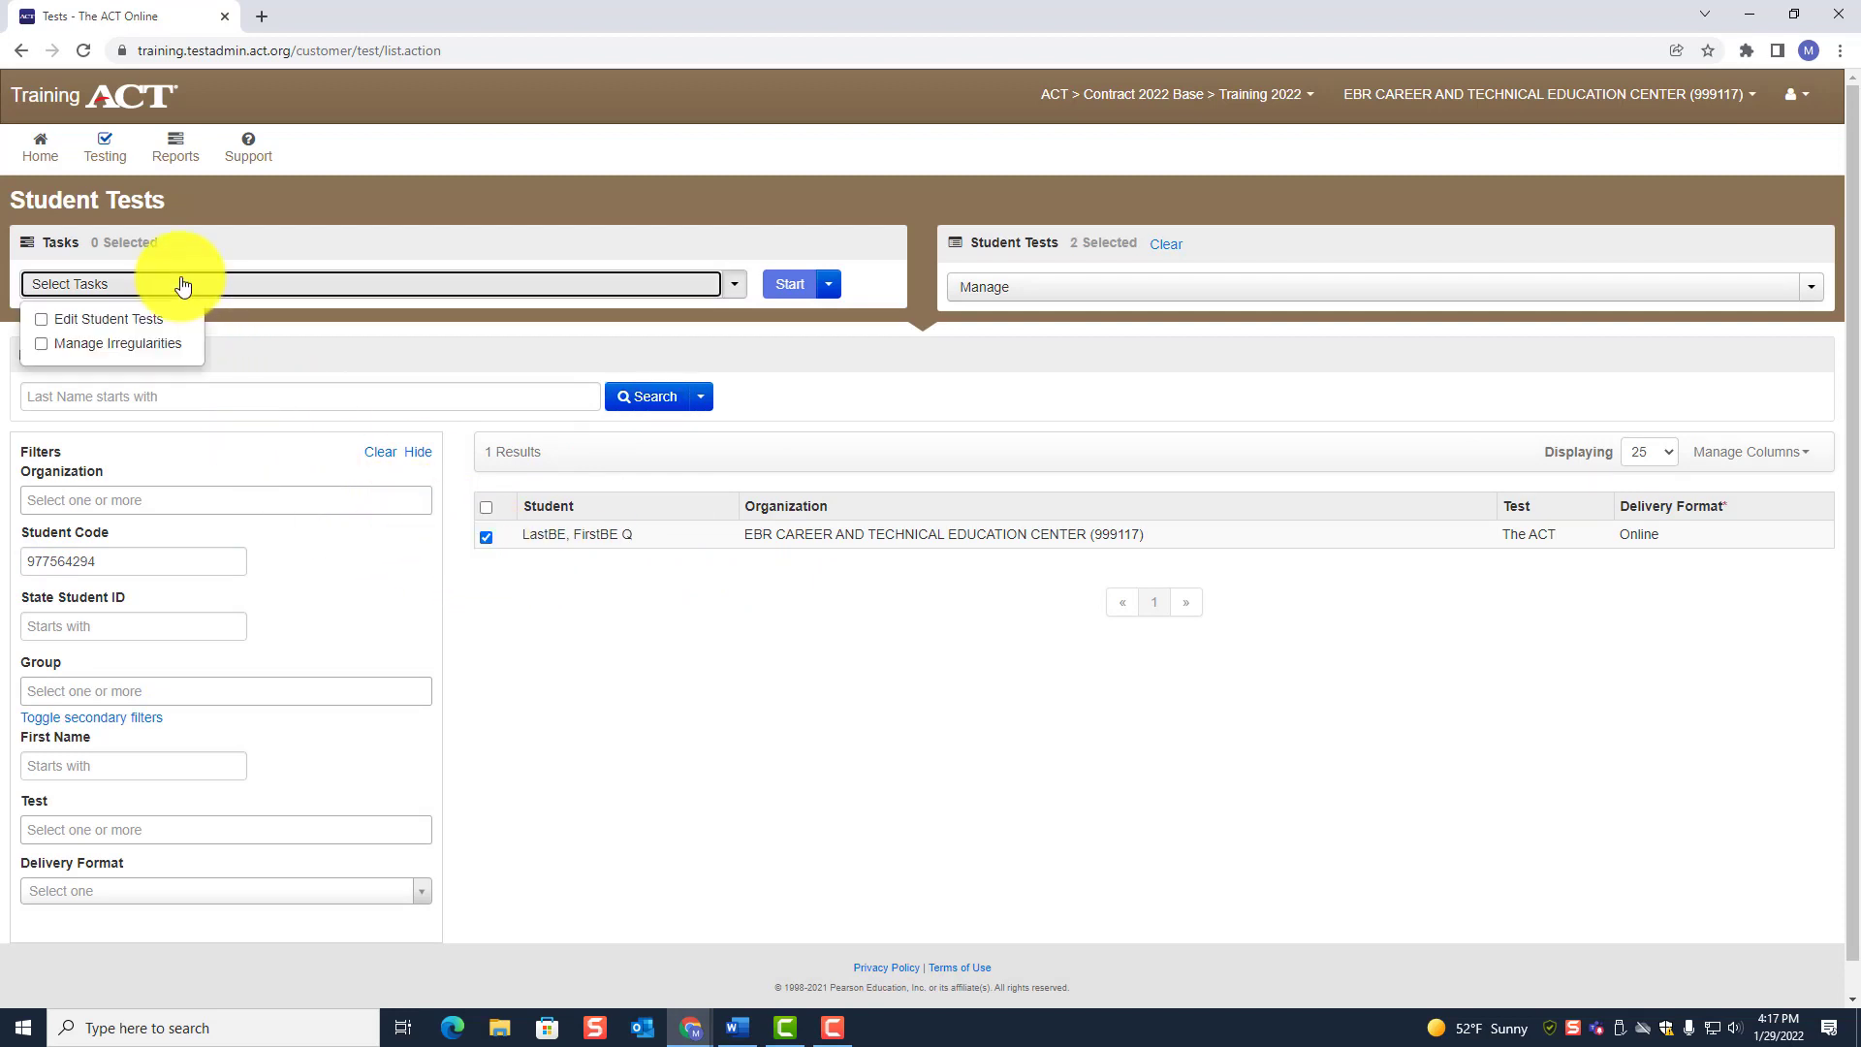
{"action": "left_click", "coordinate": [121, 357]}
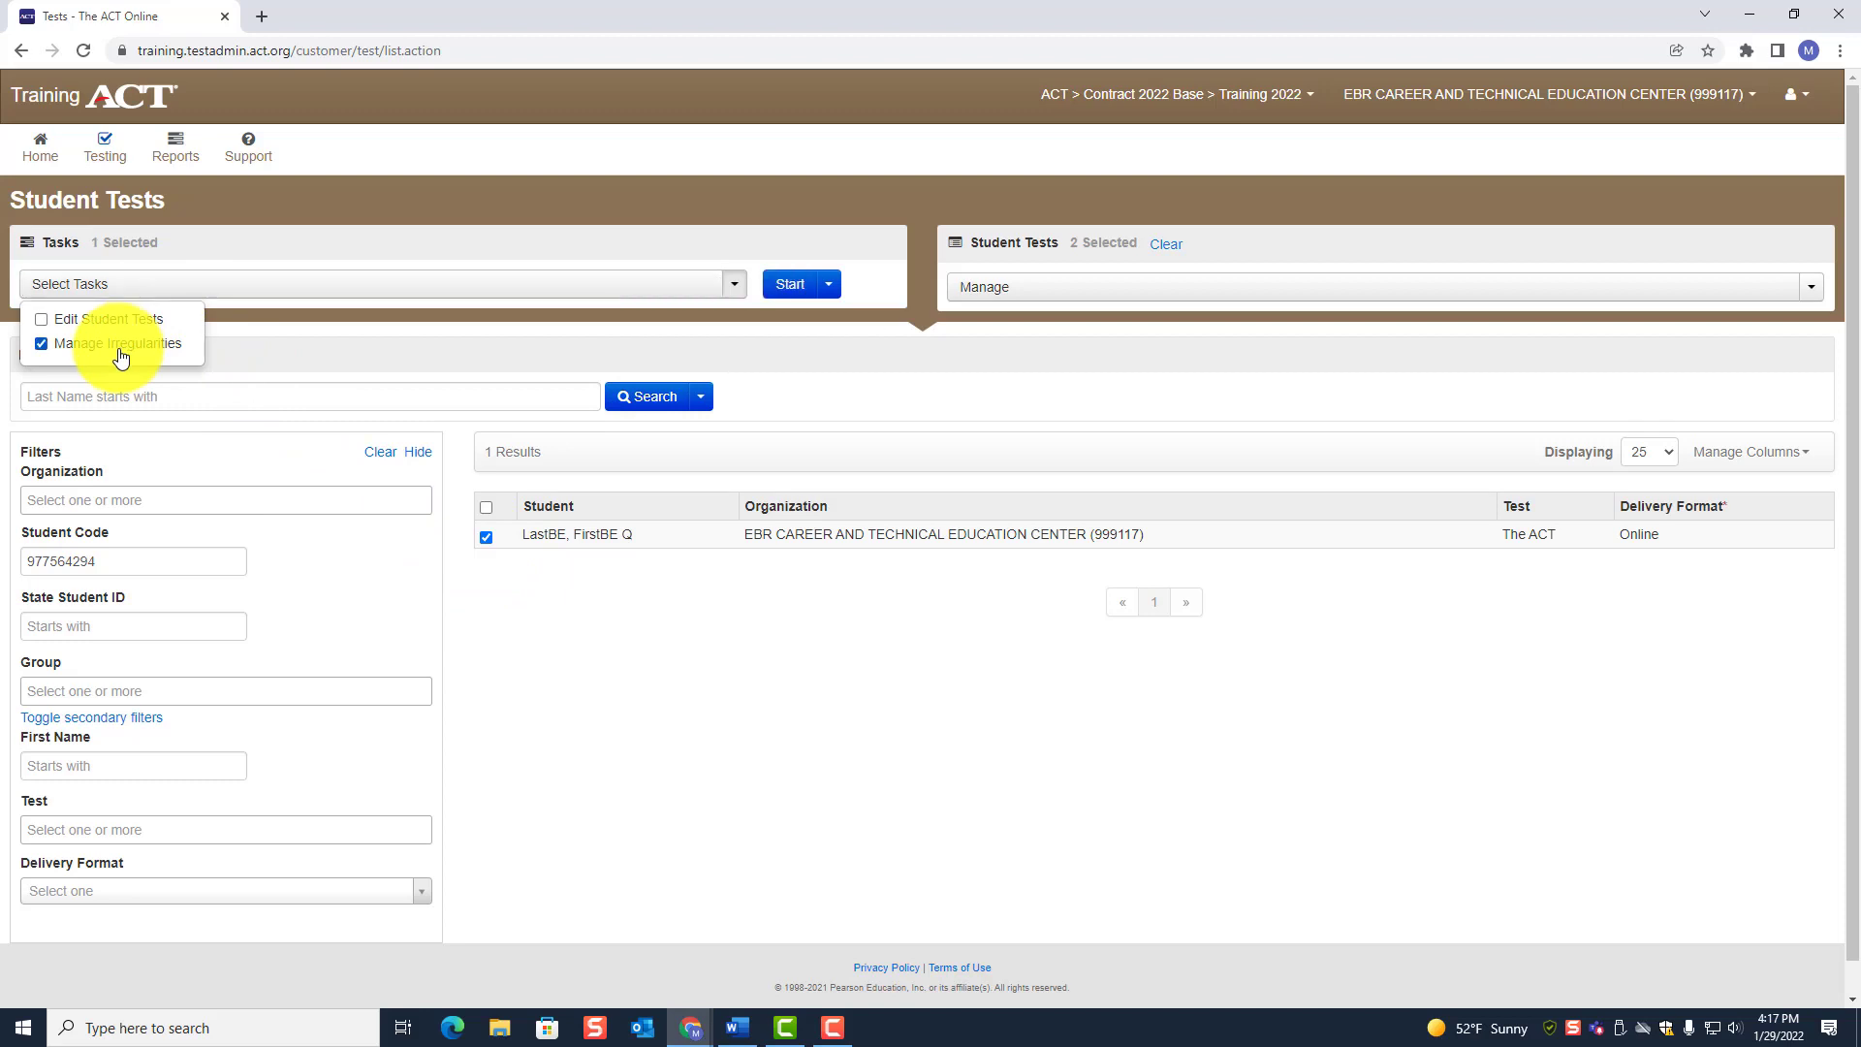
{"action": "left_click", "coordinate": [790, 283]}
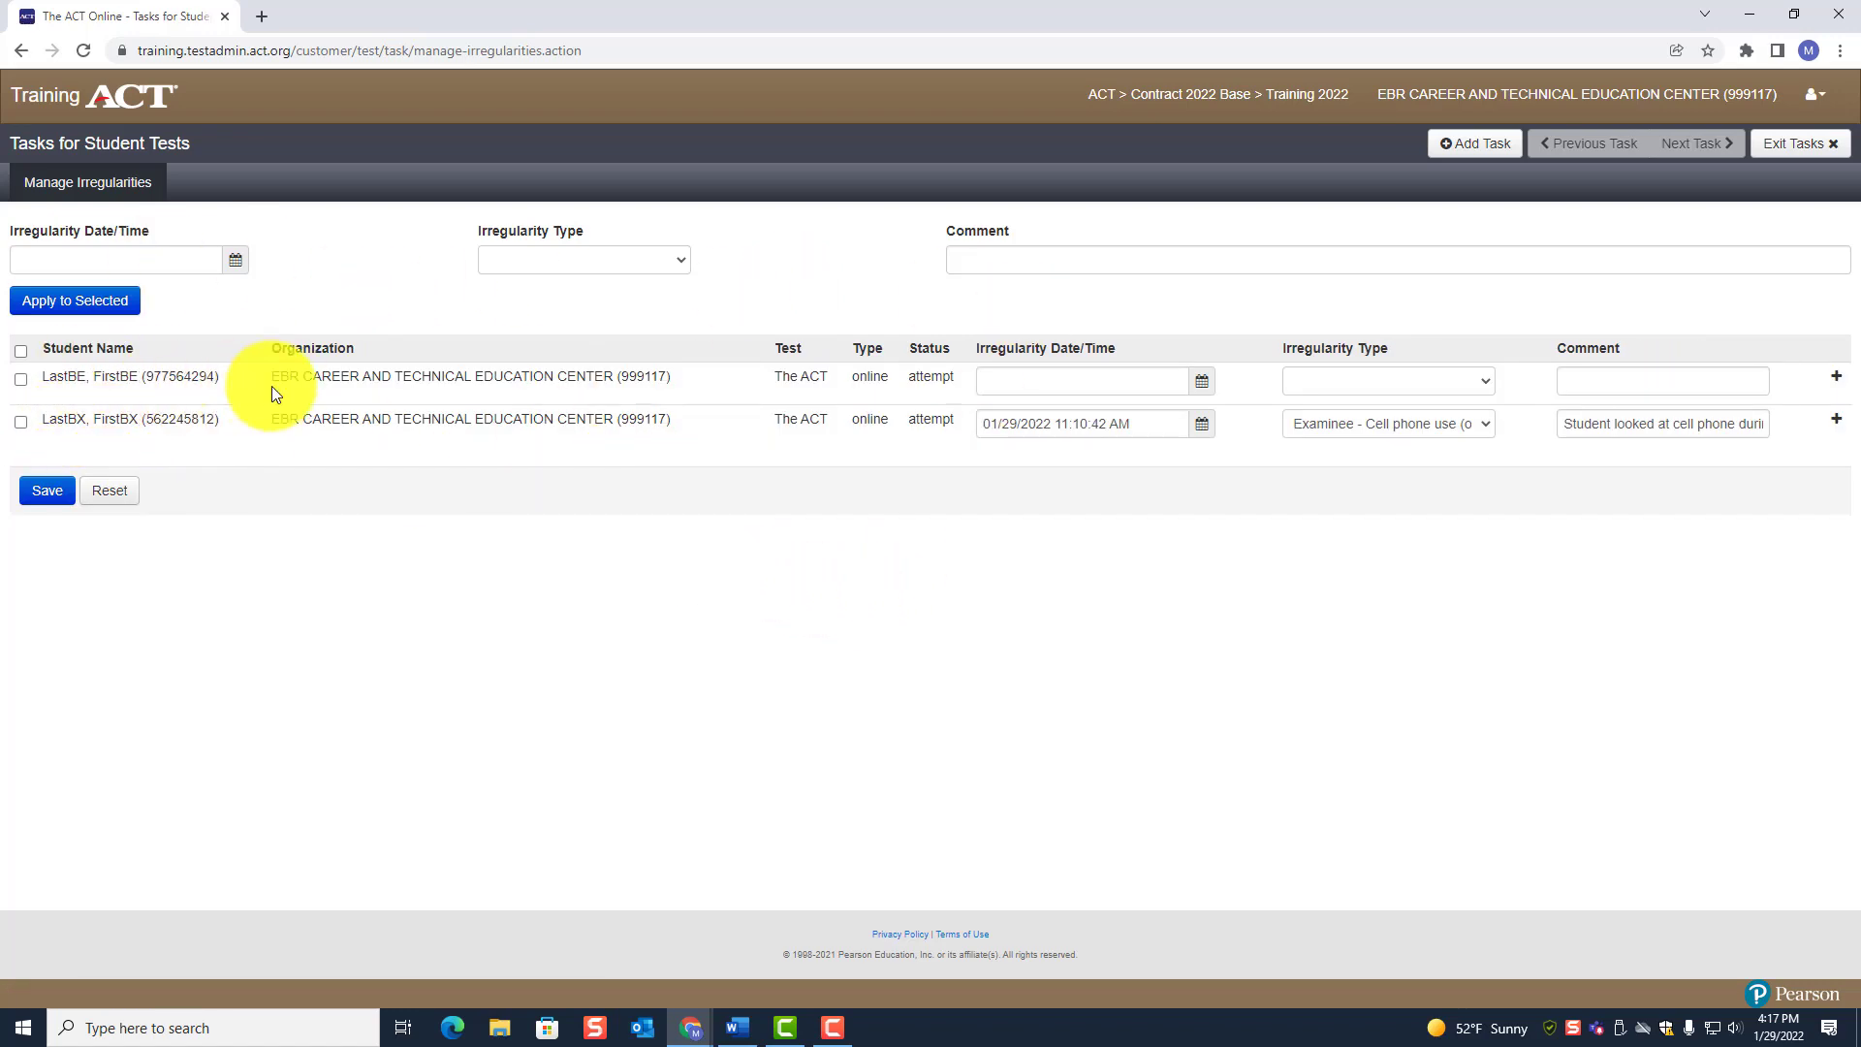
- Set the irregularity date and time to 01/29/2022 08:18 AM and the type to Examinee - Illness during test
{"action": "left_click", "coordinate": [91, 254]}
{"action": "left_click", "coordinate": [235, 260]}
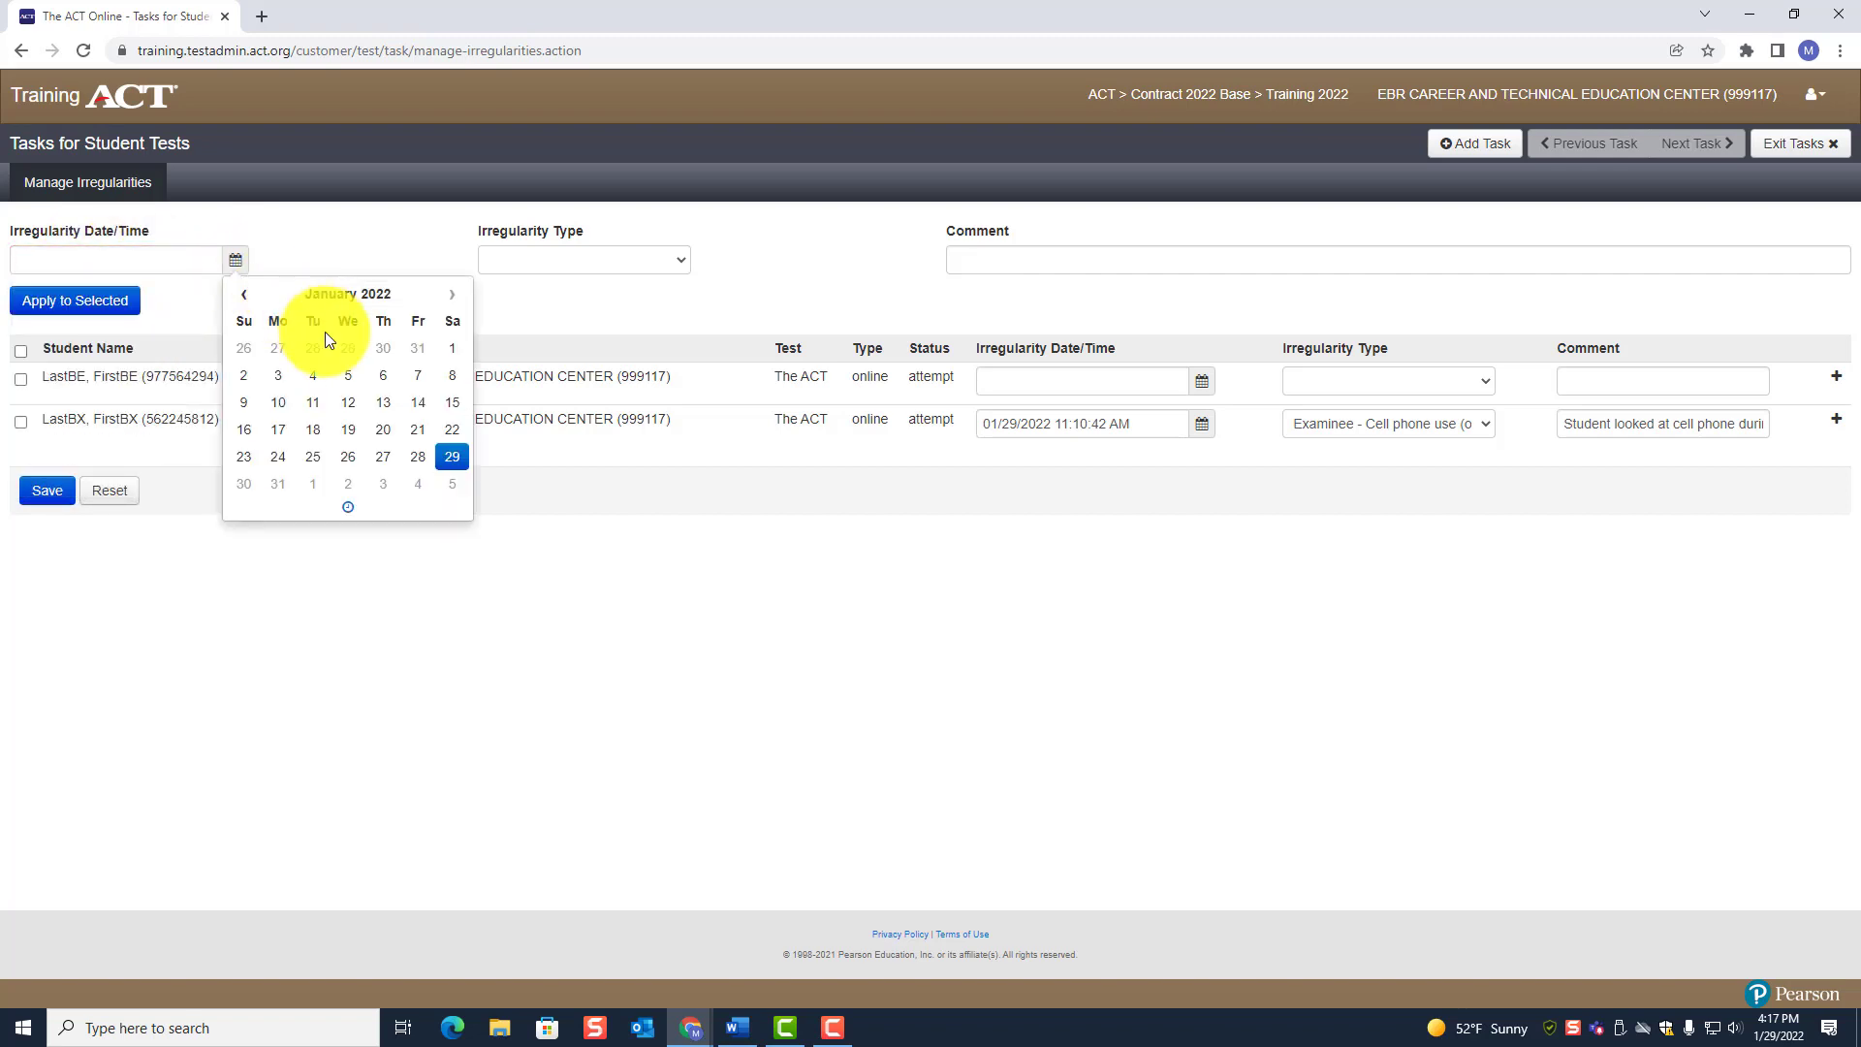
{"action": "left_click", "coordinate": [347, 509]}
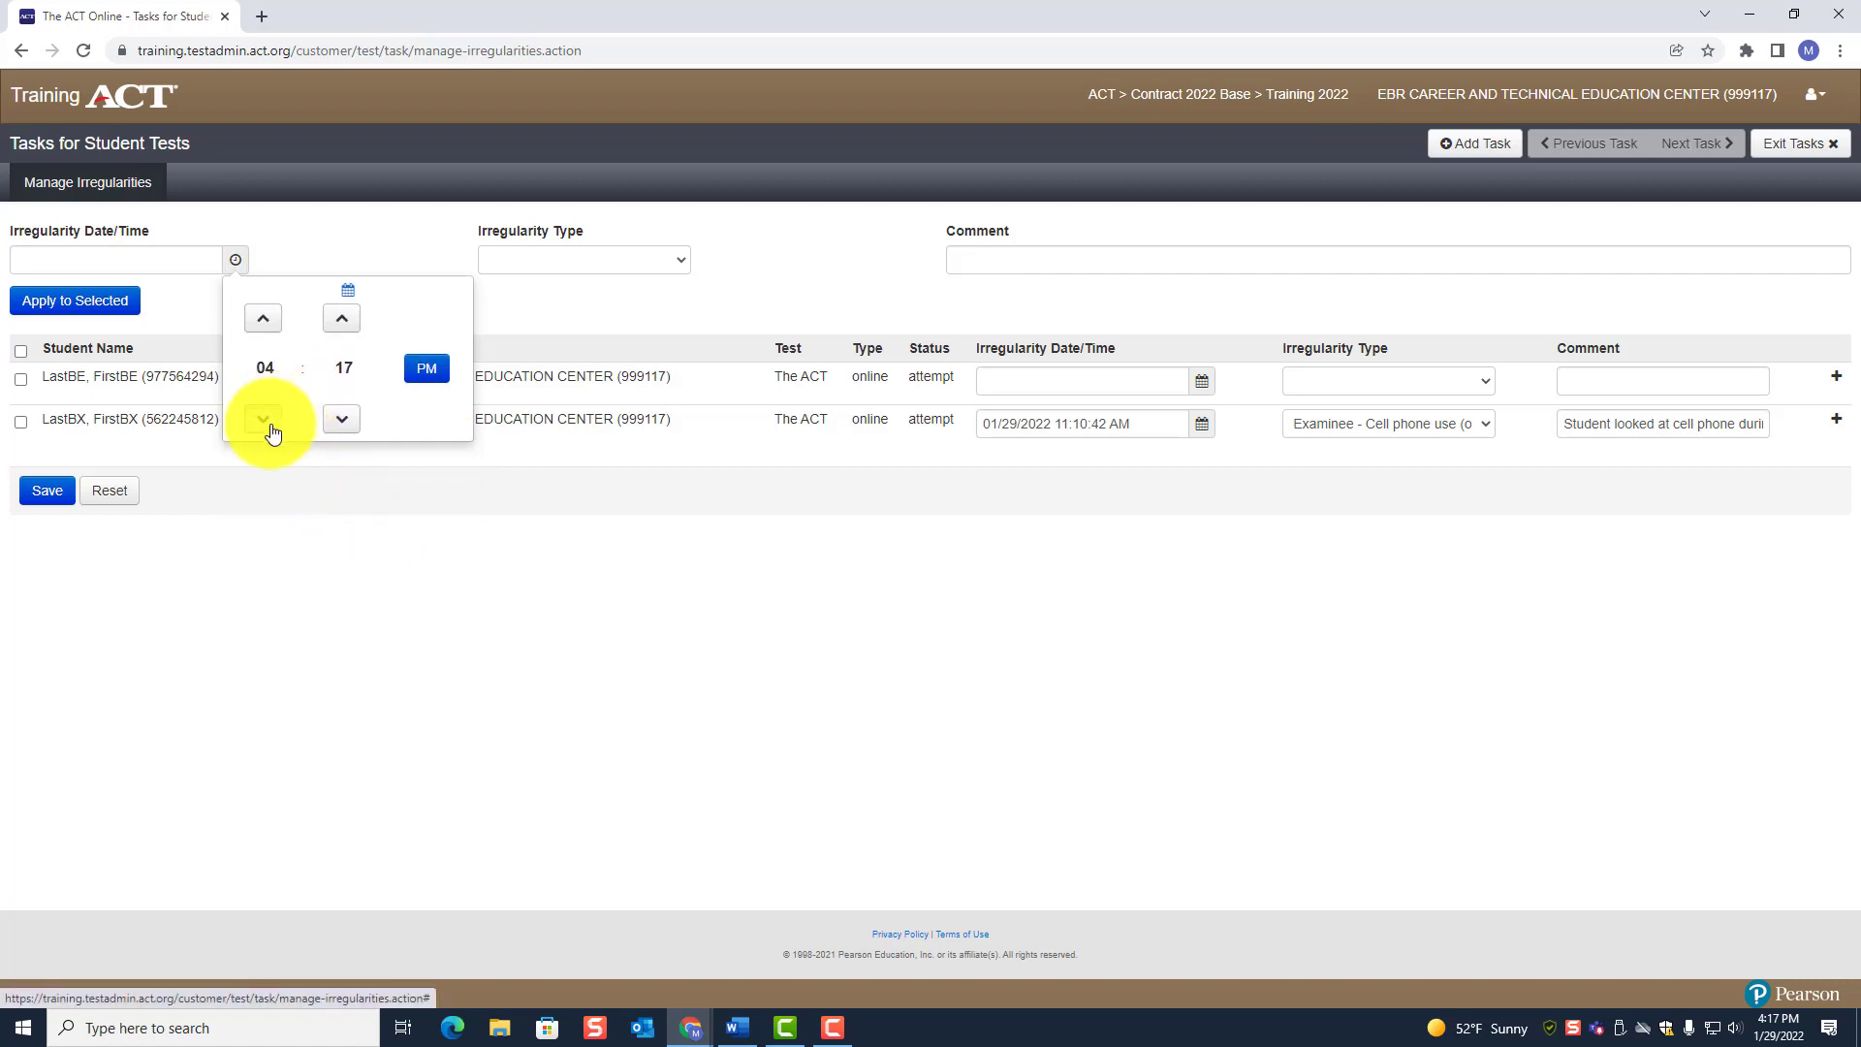
{"action": "left_click", "coordinate": [263, 419]}
{"action": "left_click", "coordinate": [271, 426]}
{"action": "left_click", "coordinate": [271, 425]}
{"action": "left_click", "coordinate": [271, 426]}
{"action": "left_click", "coordinate": [271, 426]}
{"action": "left_click", "coordinate": [271, 425]}
{"action": "left_click", "coordinate": [270, 426]}
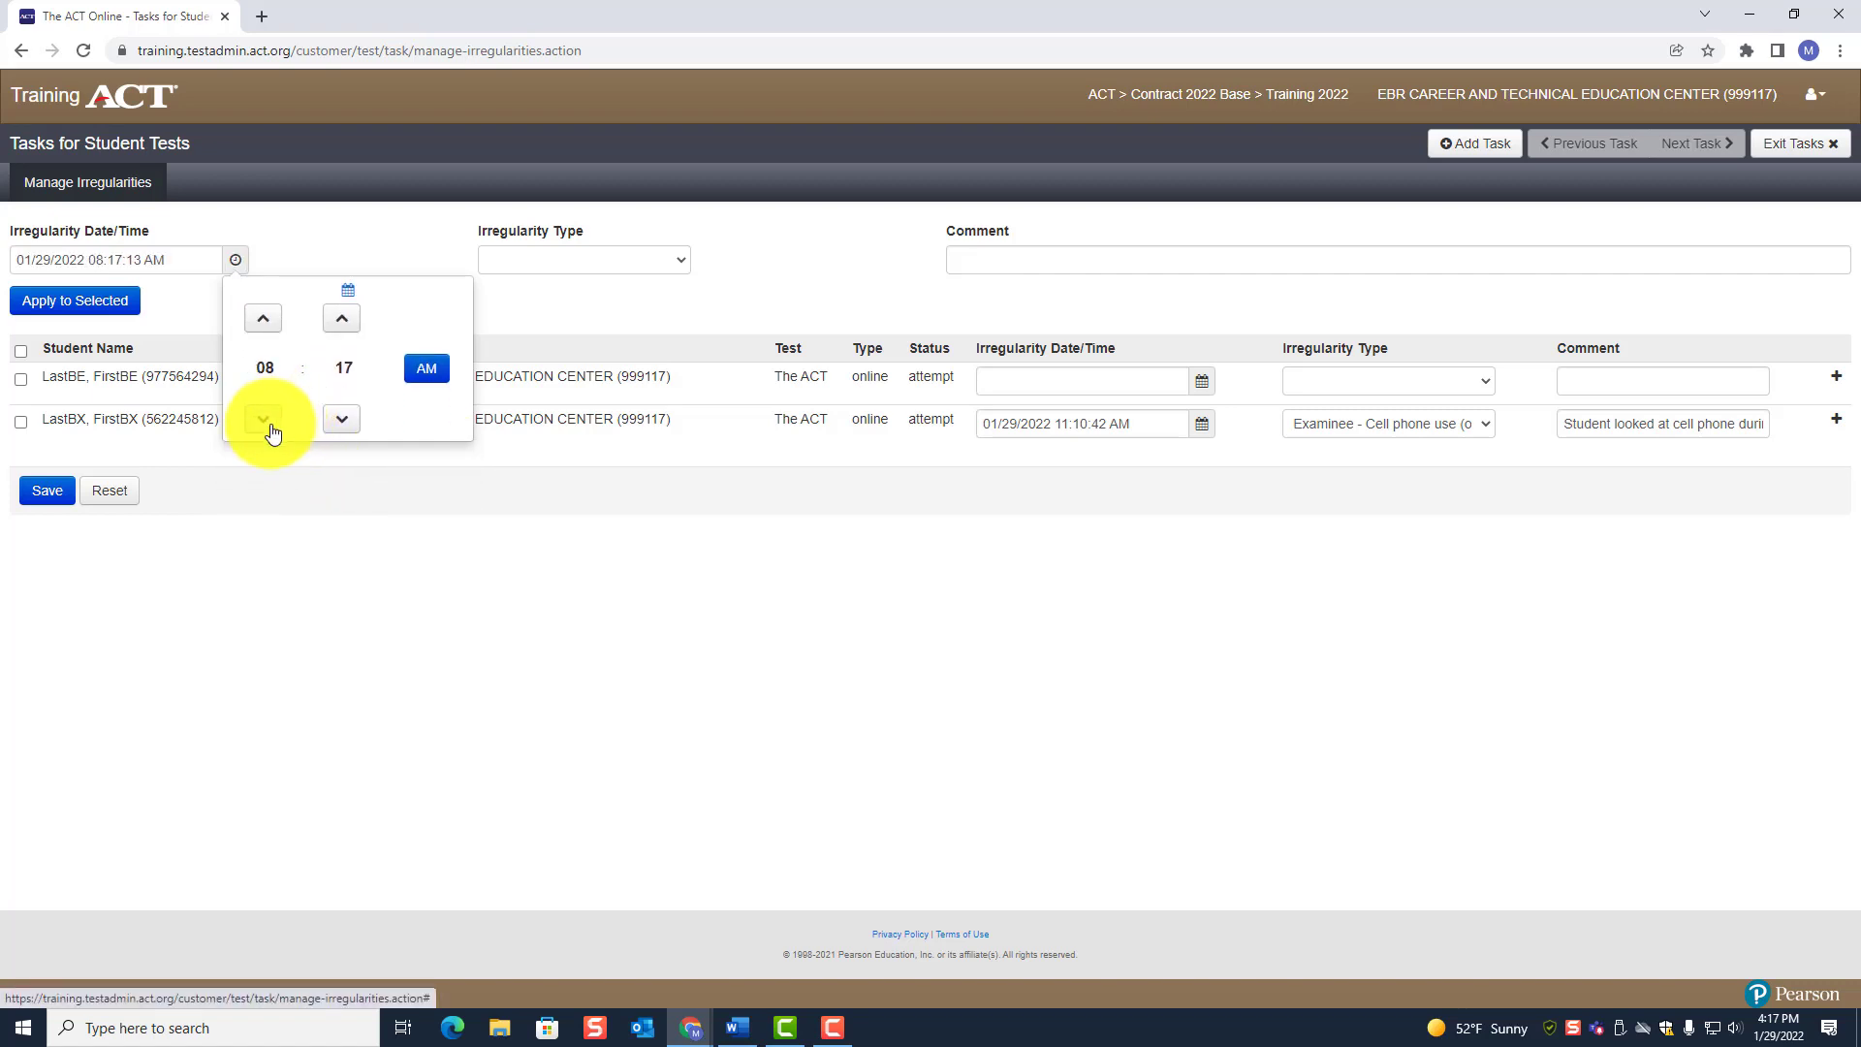
{"action": "left_click", "coordinate": [346, 324]}
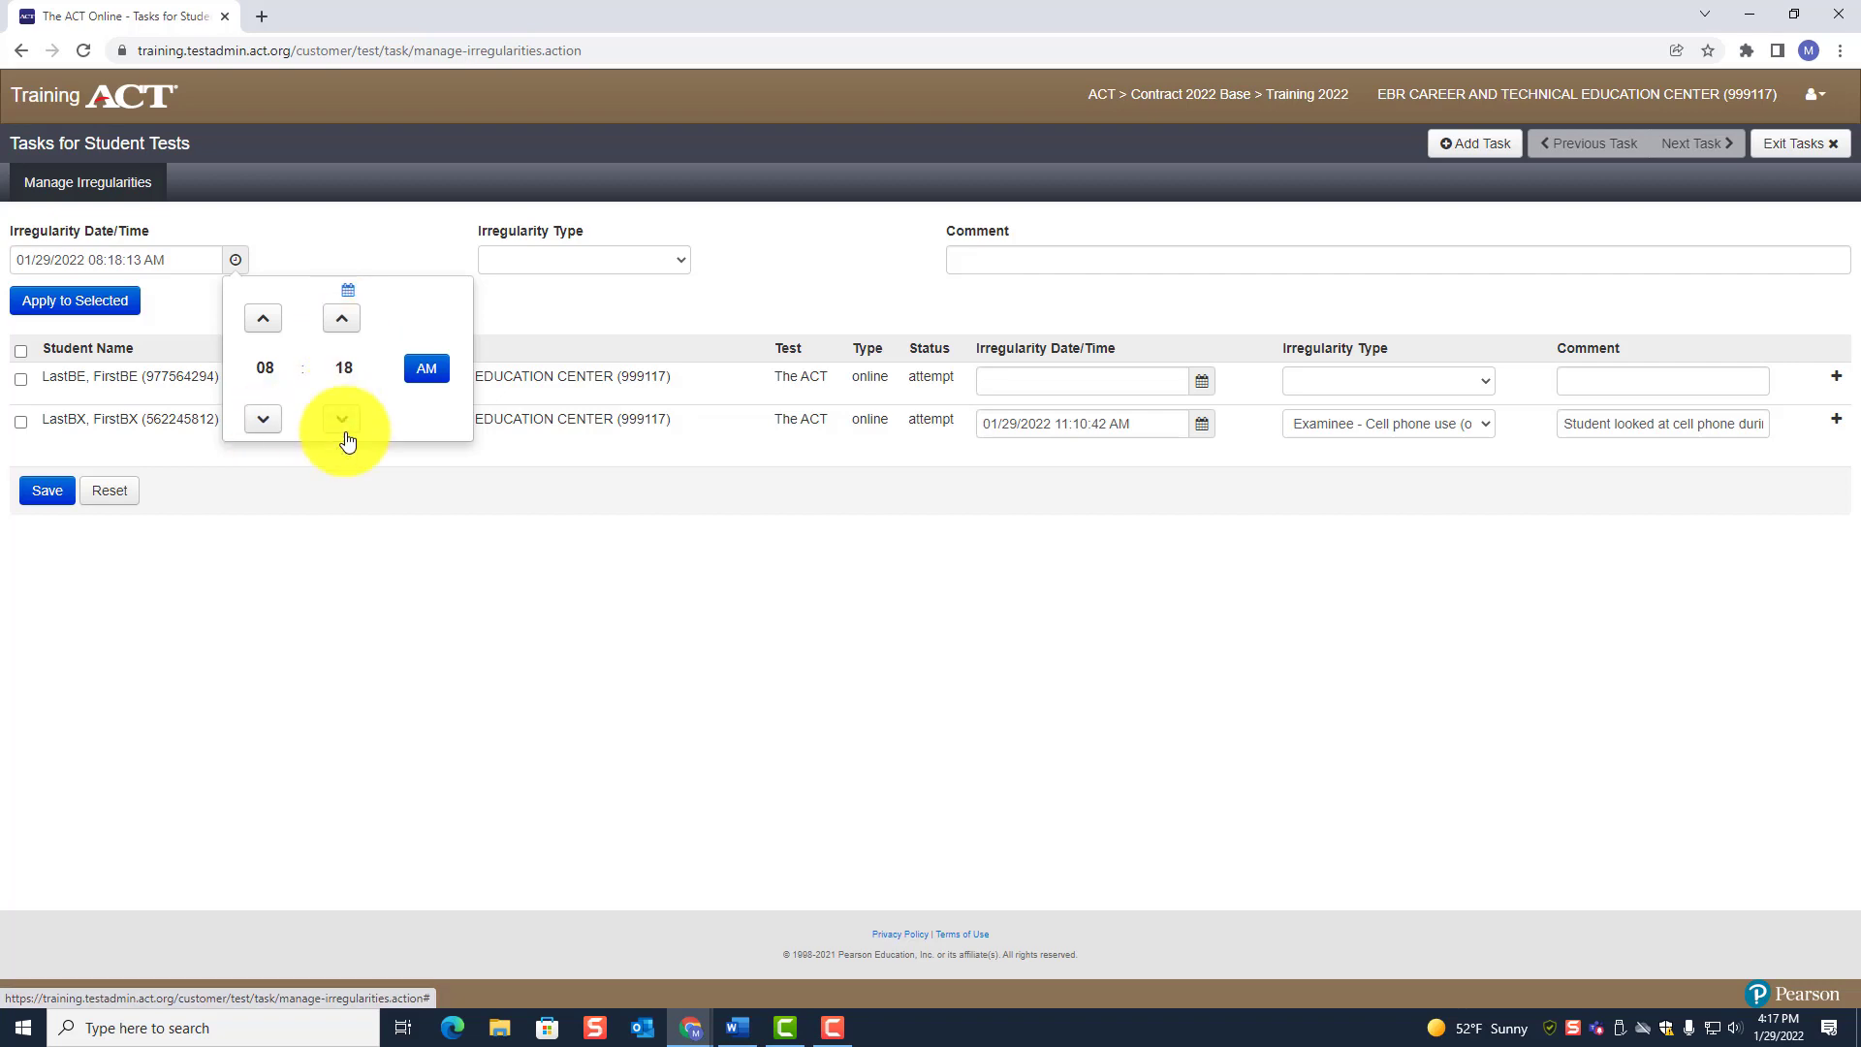
{"action": "left_click", "coordinate": [433, 579]}
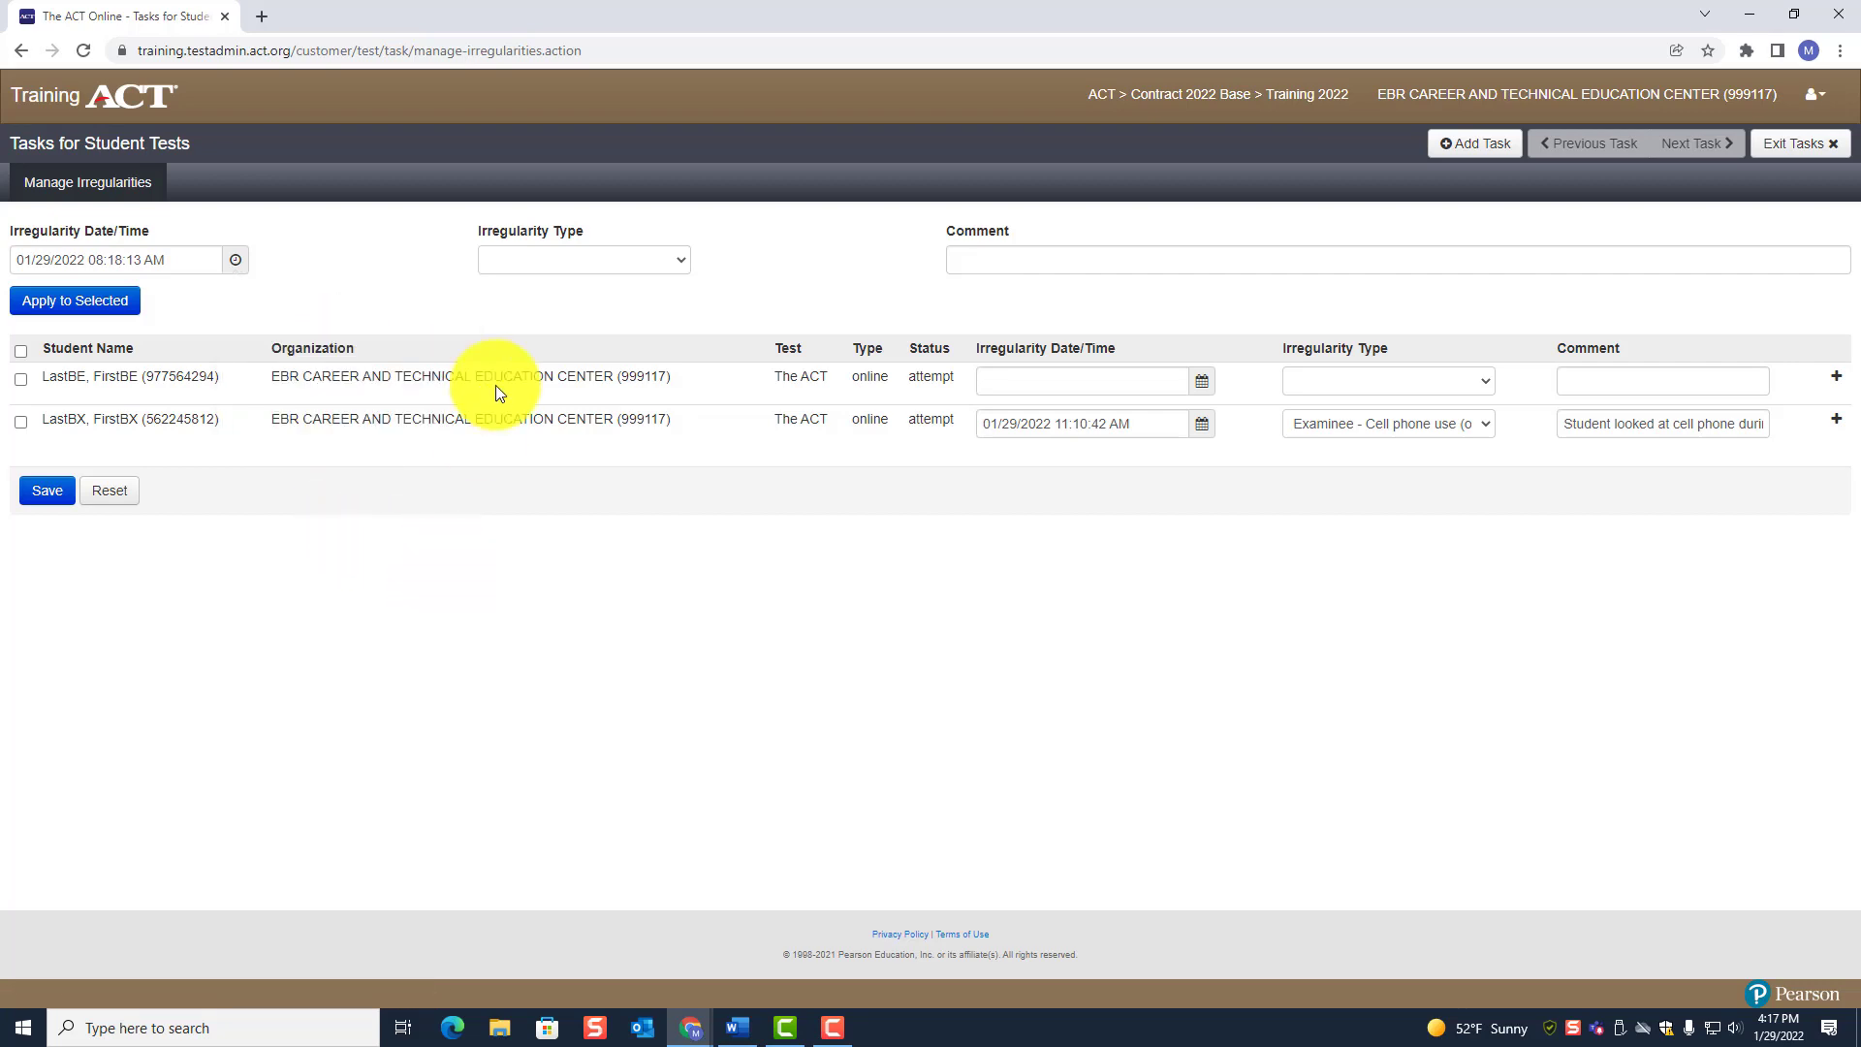
{"action": "left_click", "coordinate": [600, 264]}
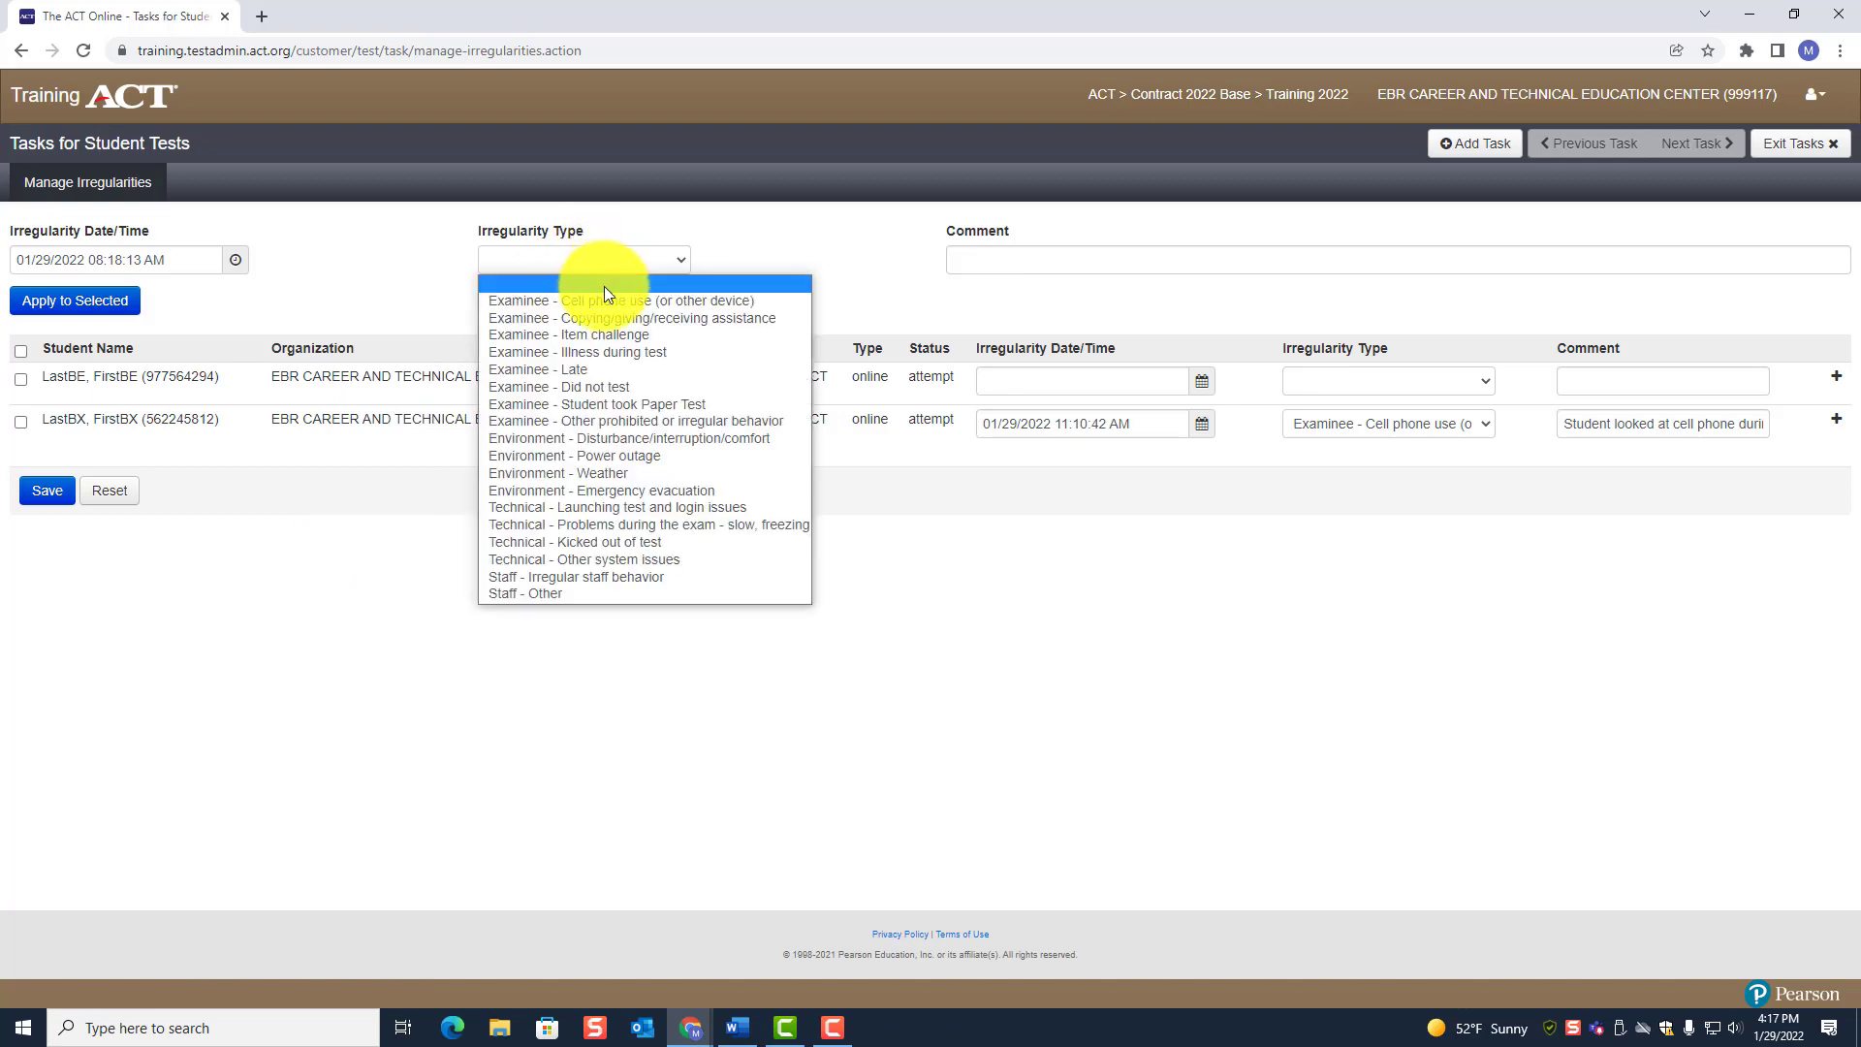
{"action": "left_click", "coordinate": [599, 352]}
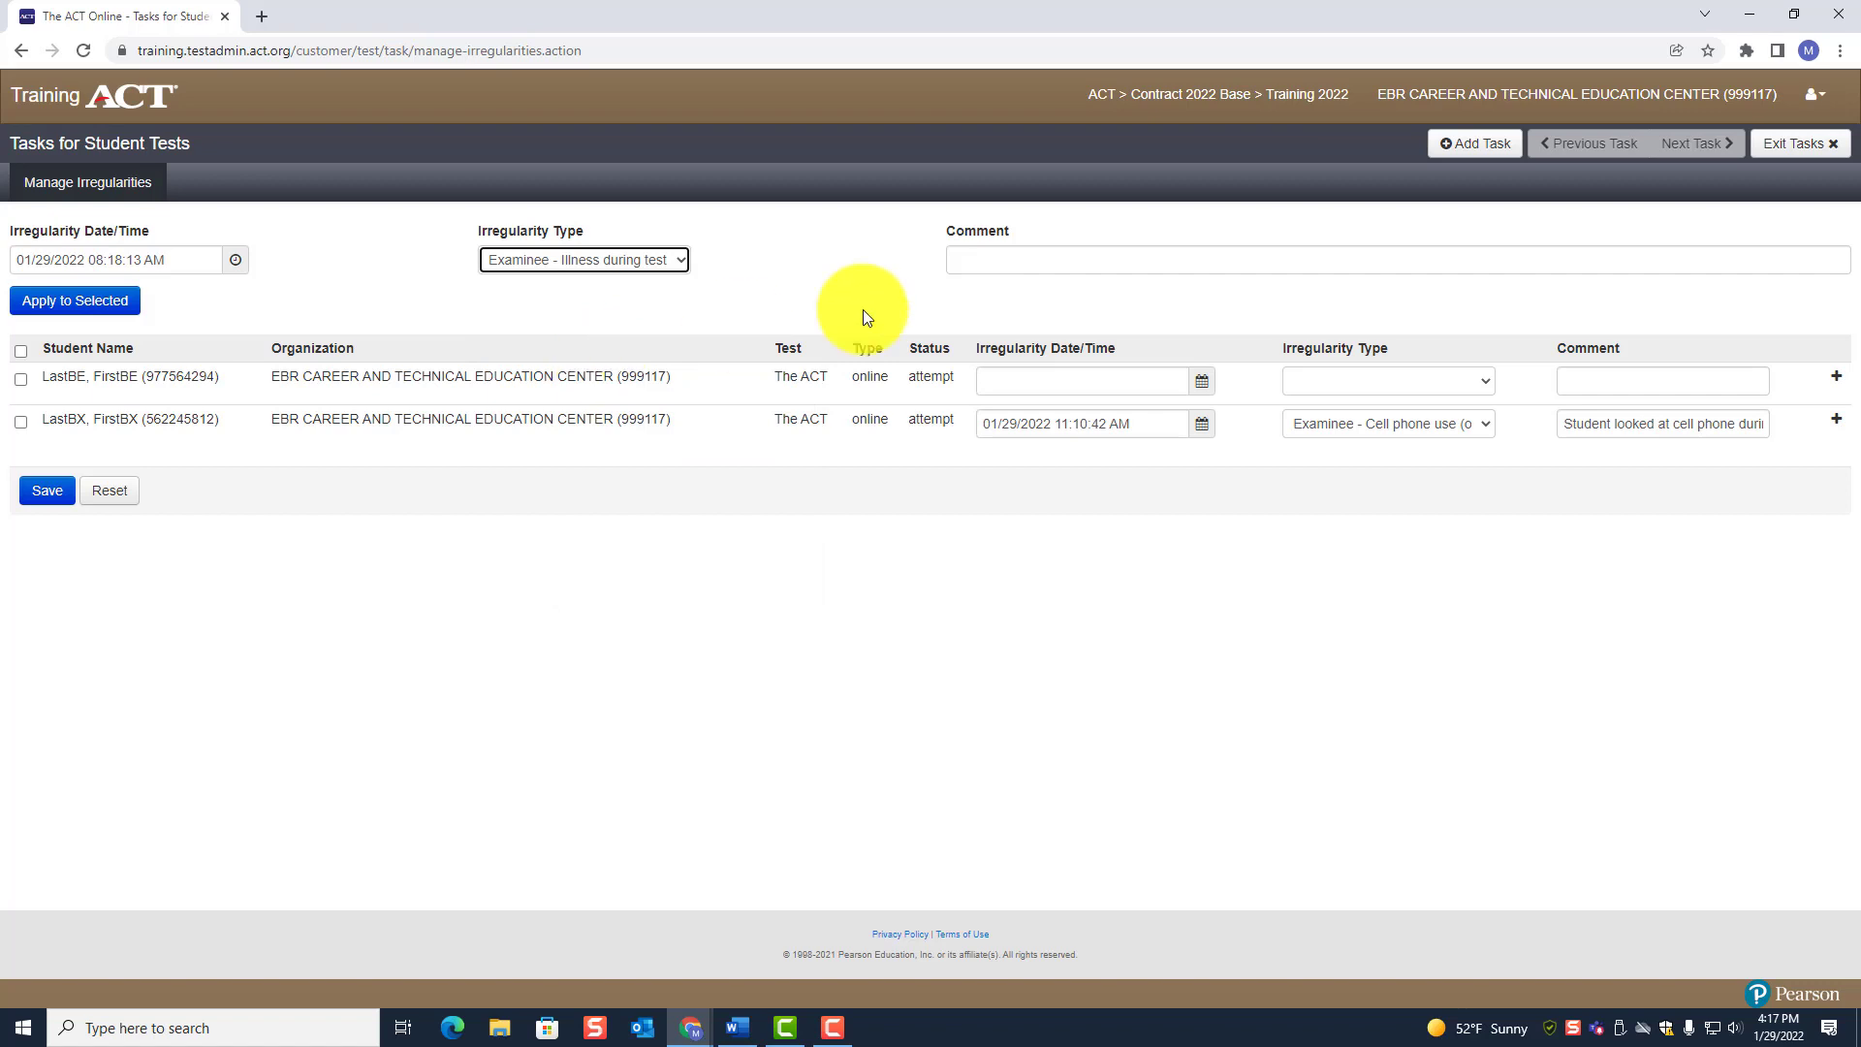
- Enter the comment "Student became ill during test 1. Student went home for the remainder of the day. Do not score student test"
{"action": "left_click", "coordinate": [1058, 259]}
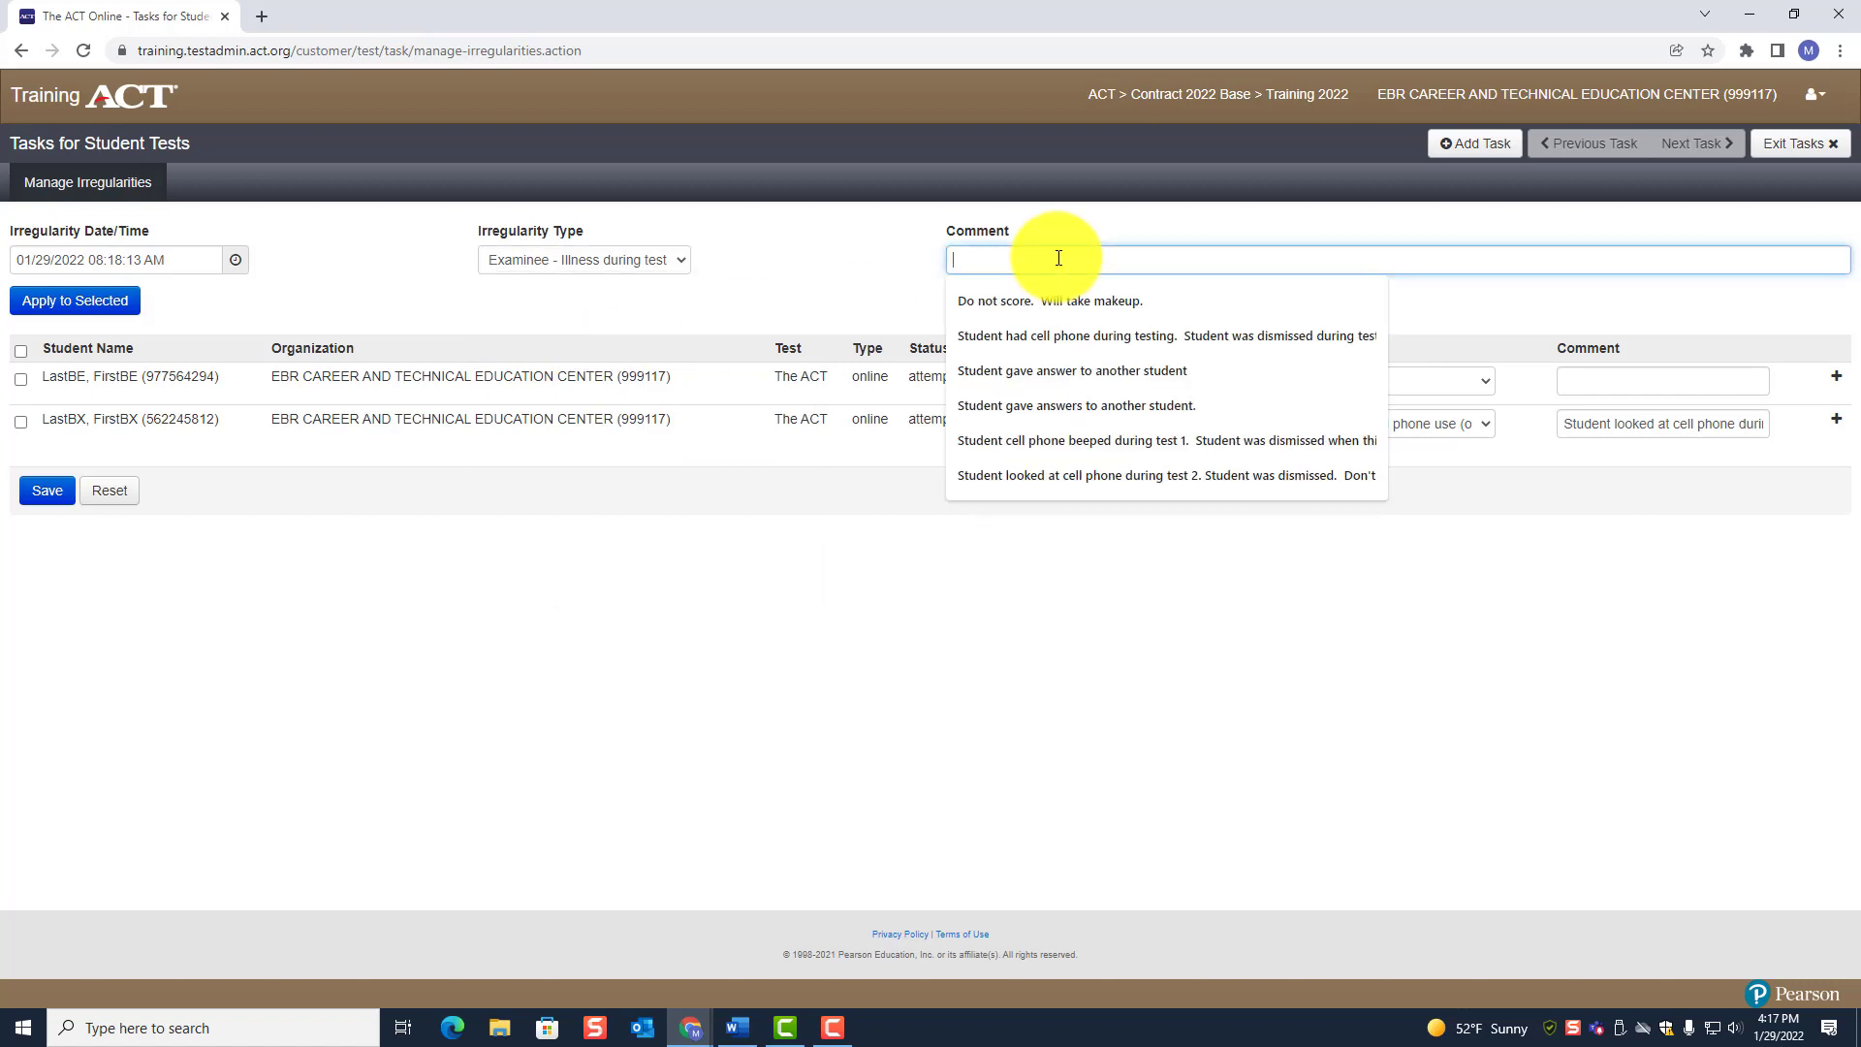
{"action": "type", "text": "Student "}
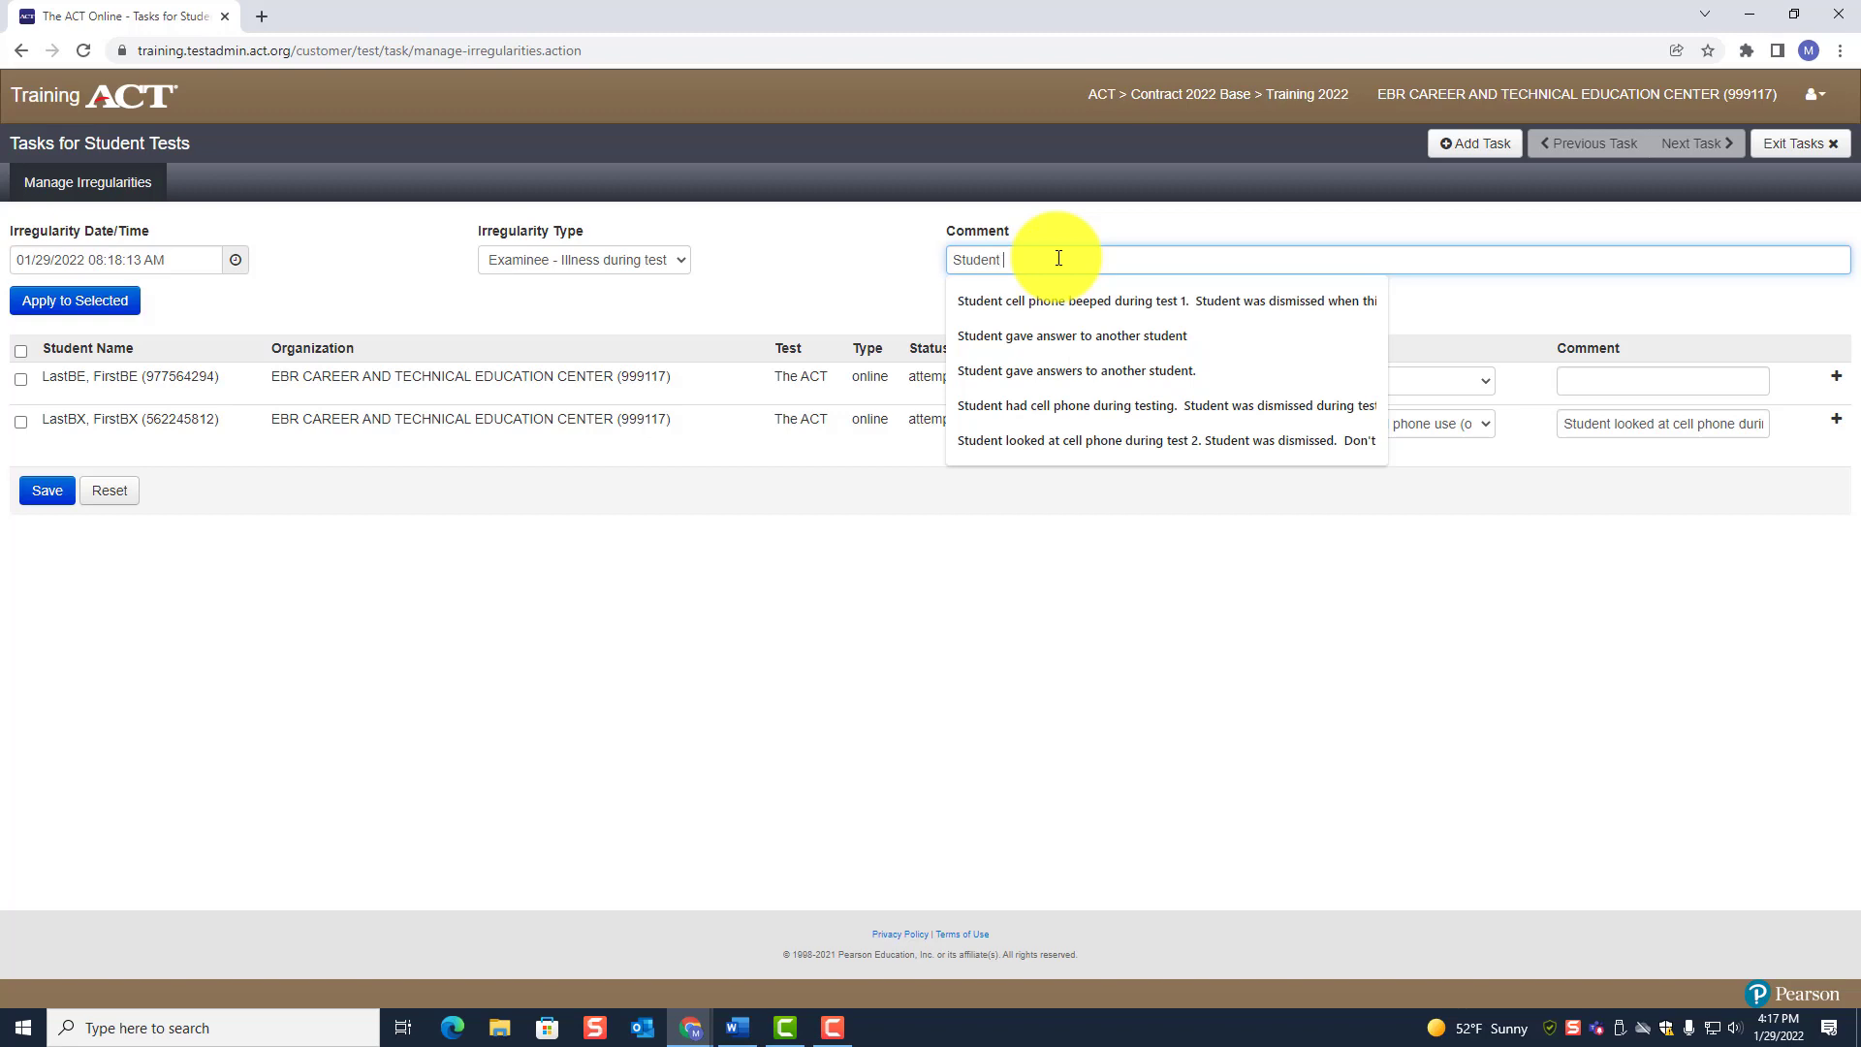
{"action": "type", "text": "became ill "}
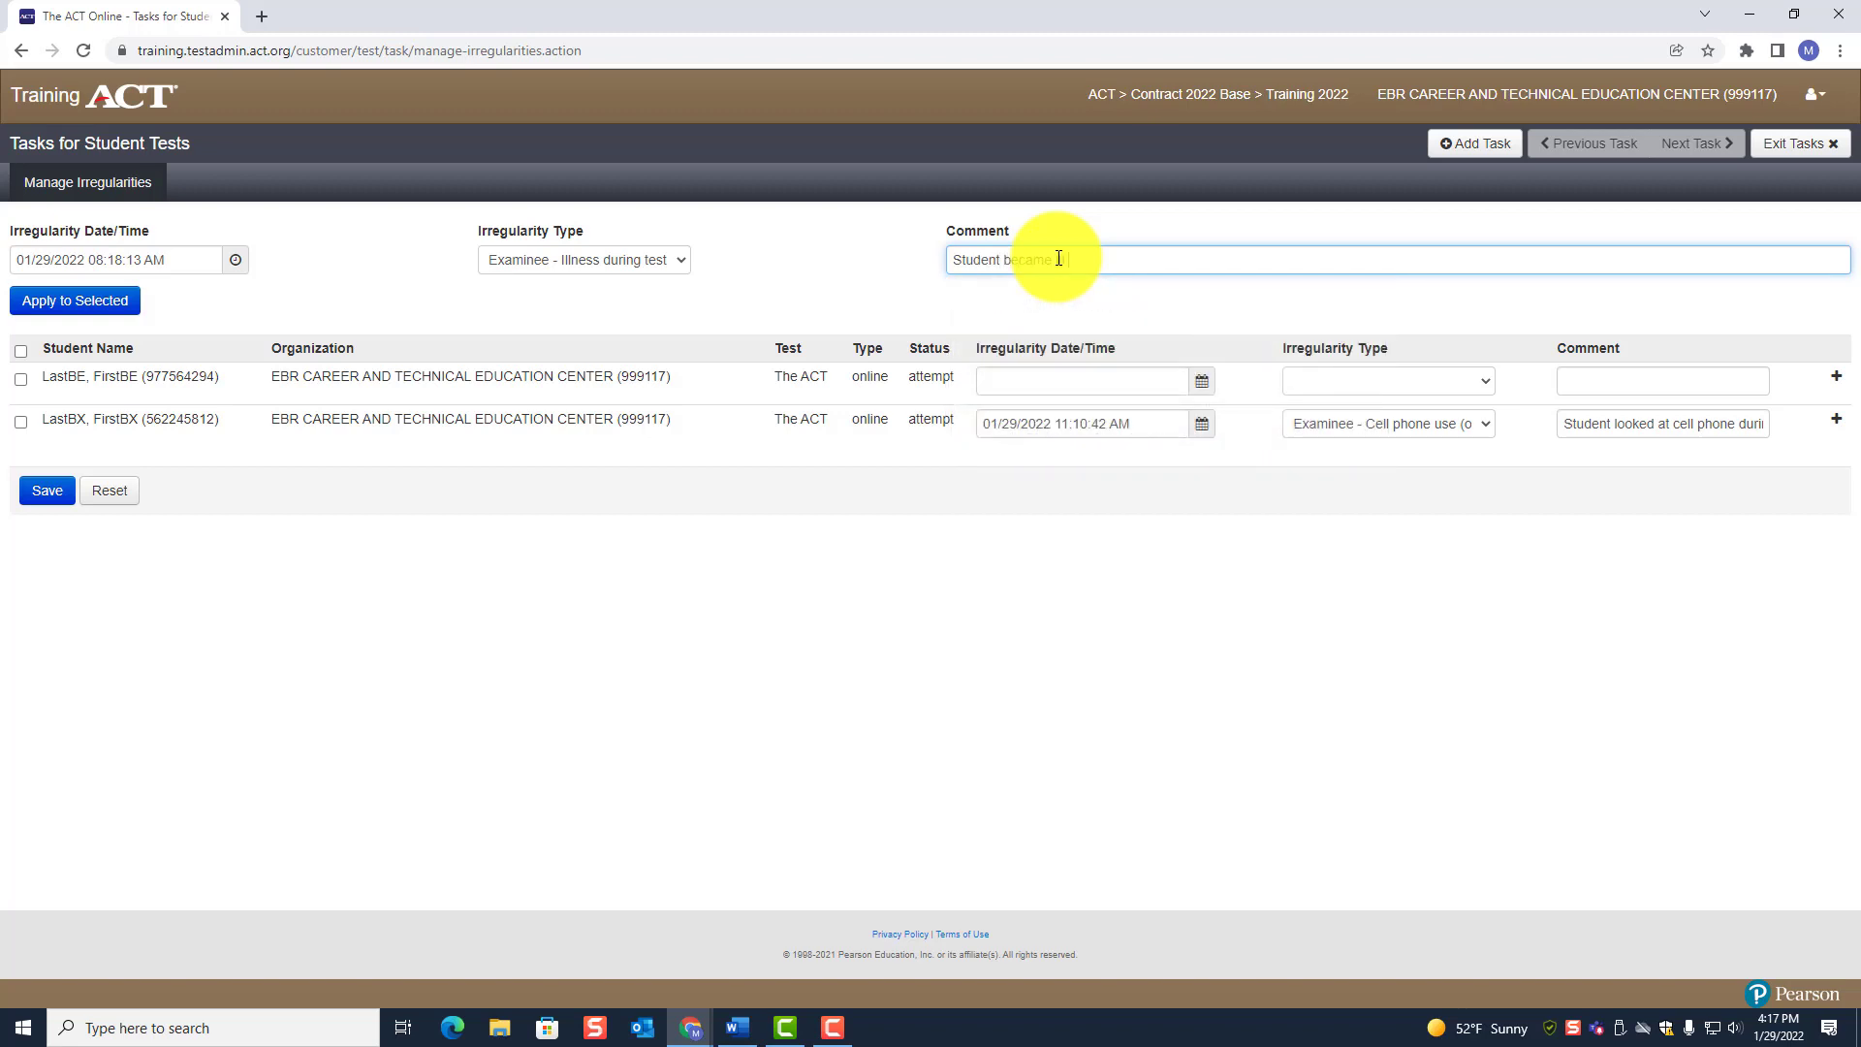
{"action": "type", "text": "during test 1.  Student went home for the rem"}
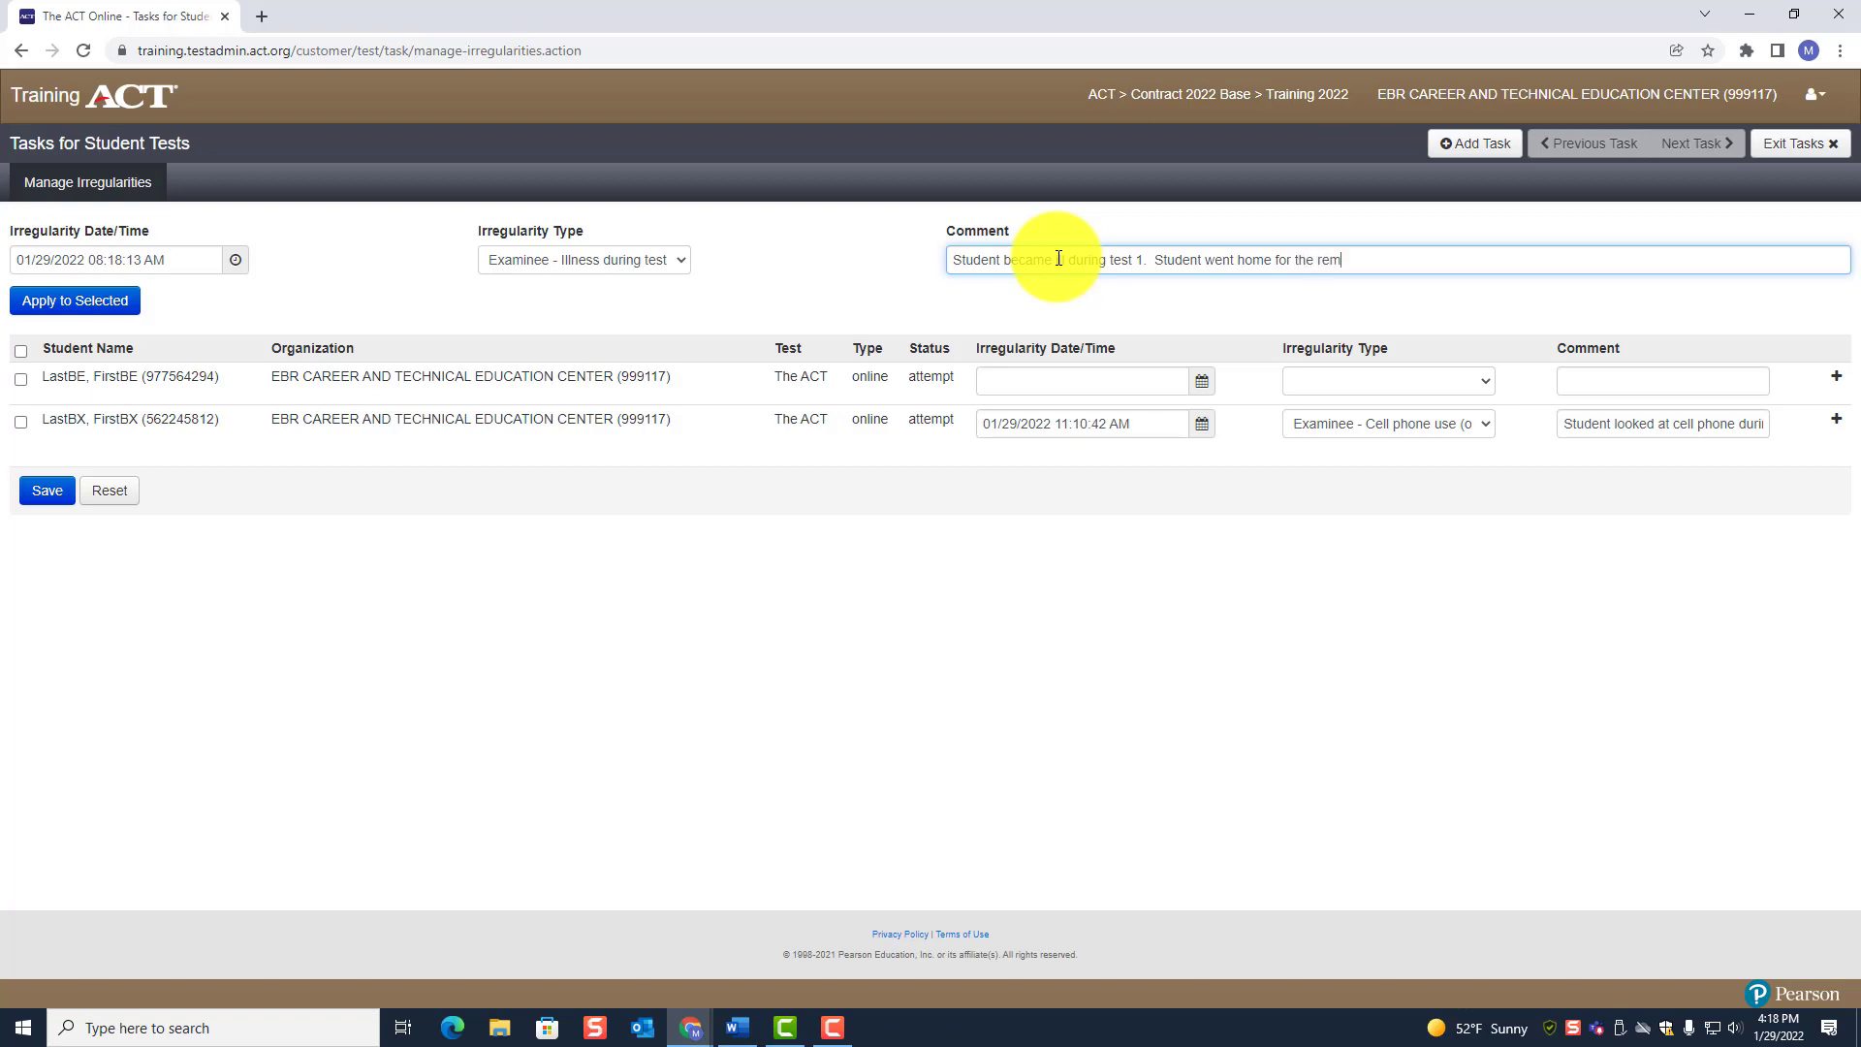
{"action": "type", "text": "ainder of the day.  Do s not score student test"}
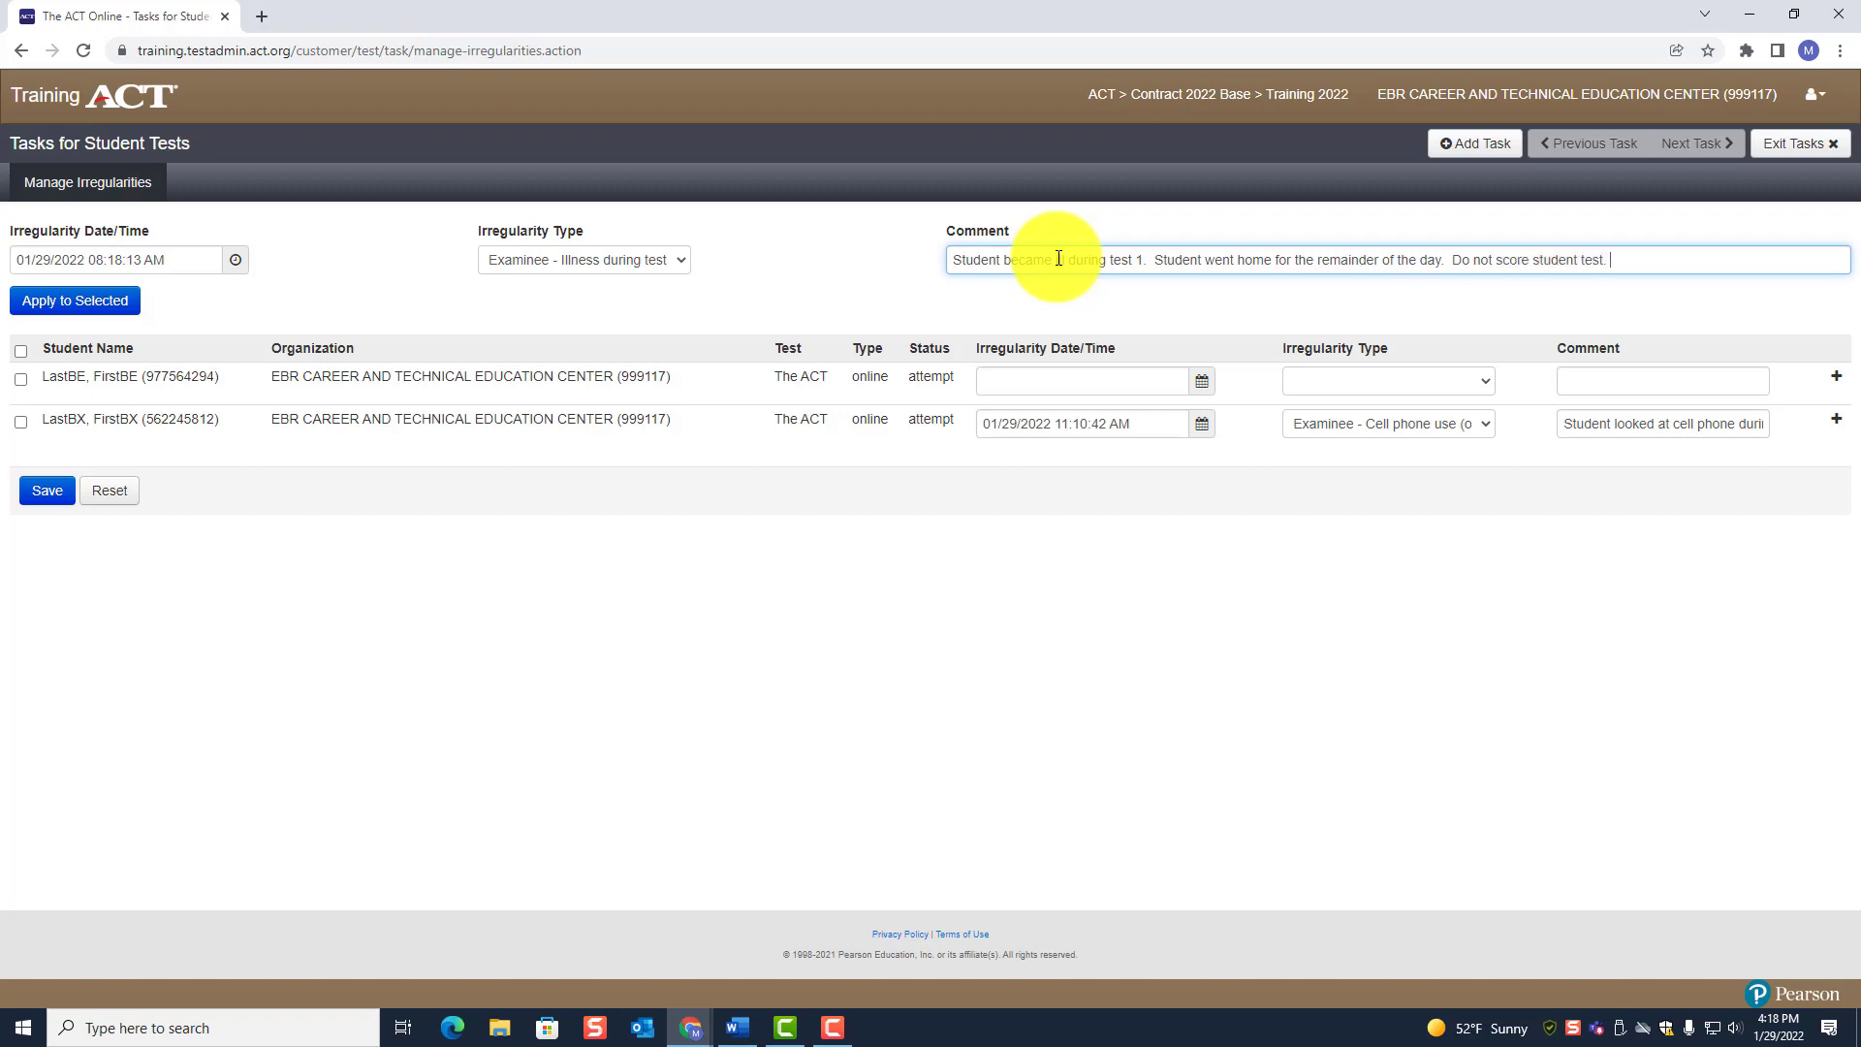
- Finish the irregularity comment with the sentence "Student will take a makeup test.", correcting the spelling of "makeup"
{"action": "type", "text": ".  Student will"}
{"action": "type", "text": " reta"}
{"action": "key", "text": "BackSpace"}
{"action": "key", "text": "BackSpace"}
{"action": "key", "text": "BackSpace"}
{"action": "key", "text": "BackSpace"}
{"action": "type", "text": "take a makup test."}
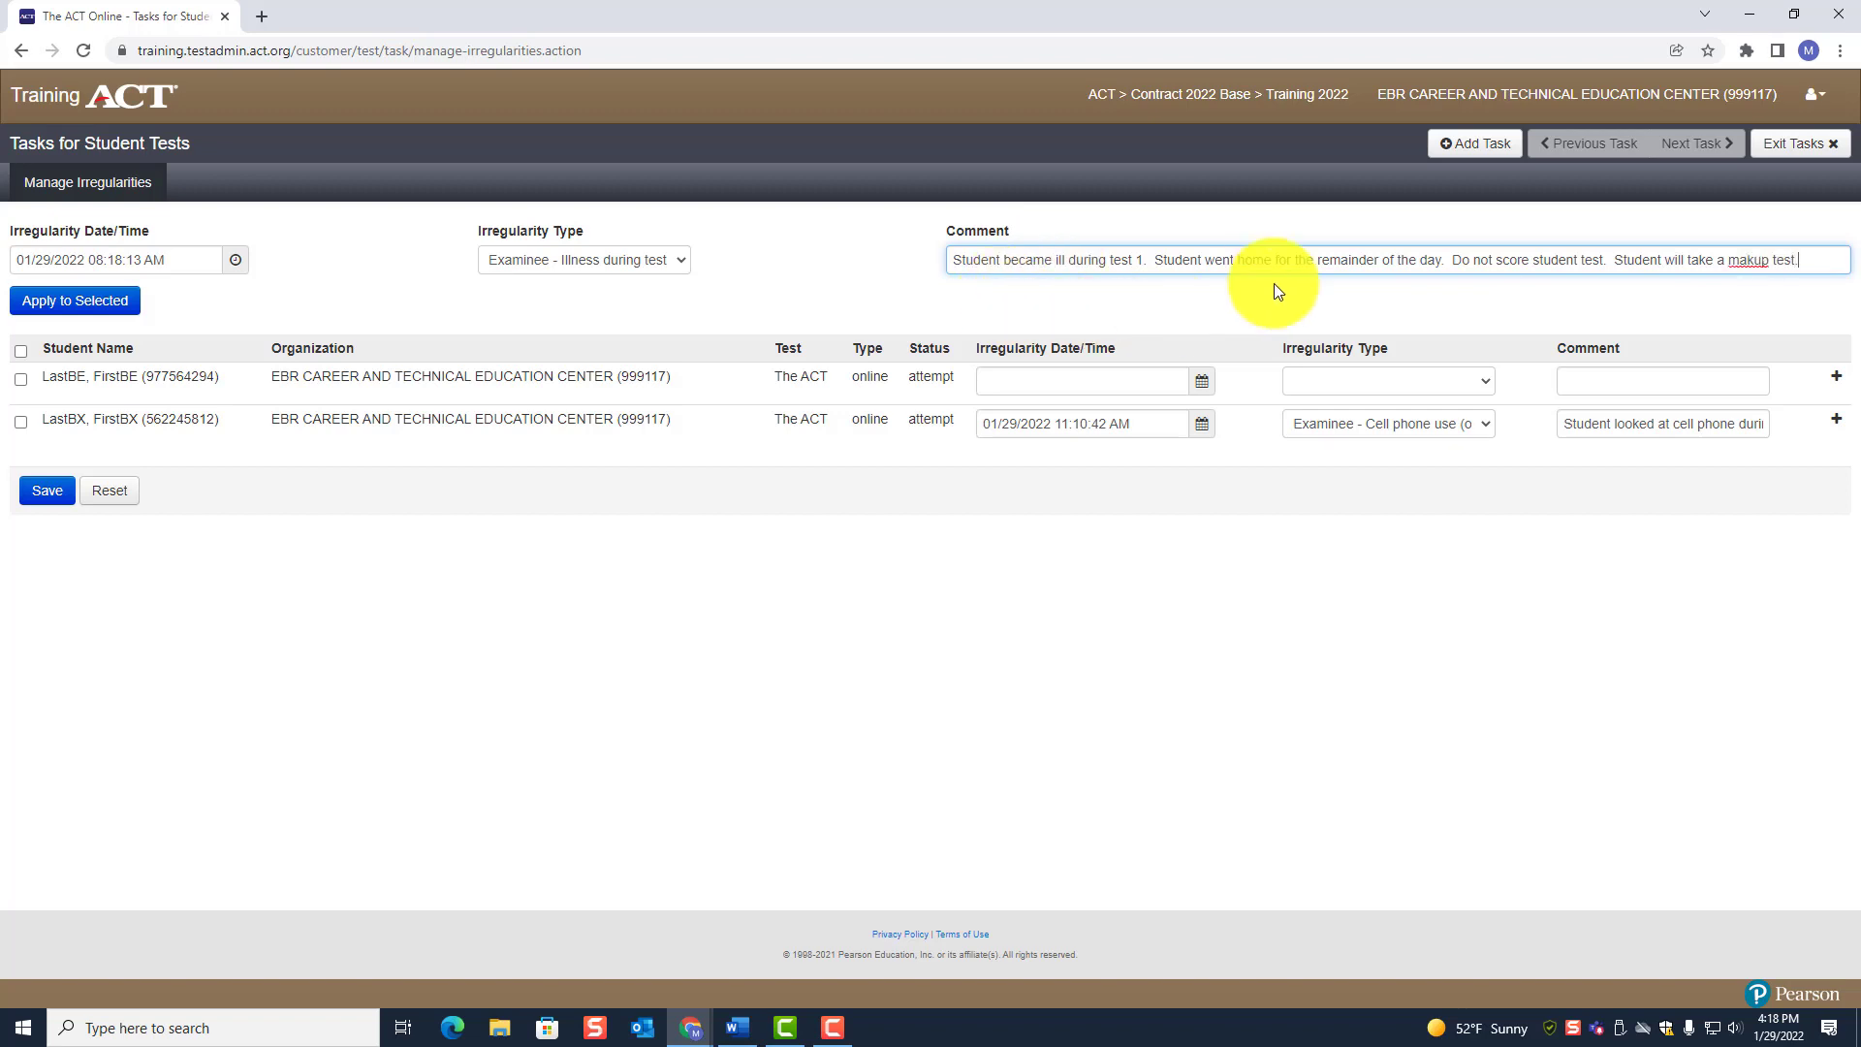
{"action": "right_click", "coordinate": [1748, 260]}
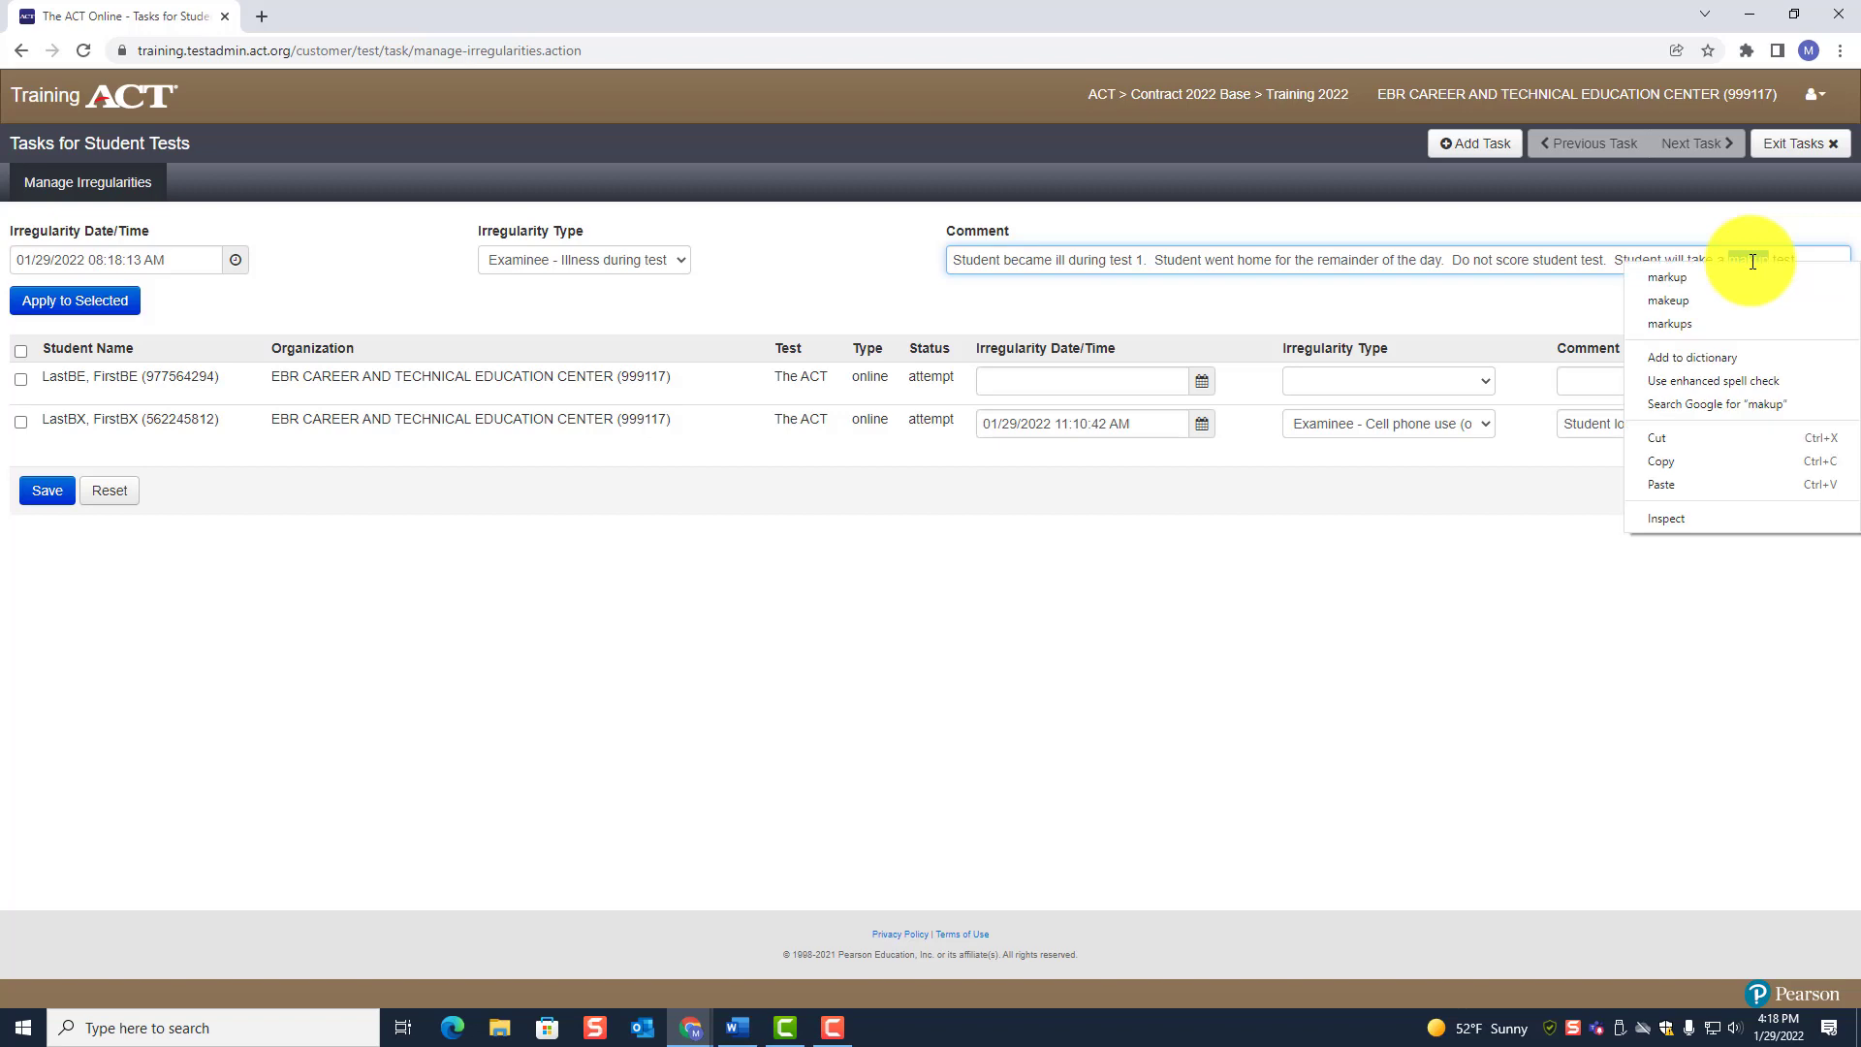
{"action": "left_click", "coordinate": [1687, 300]}
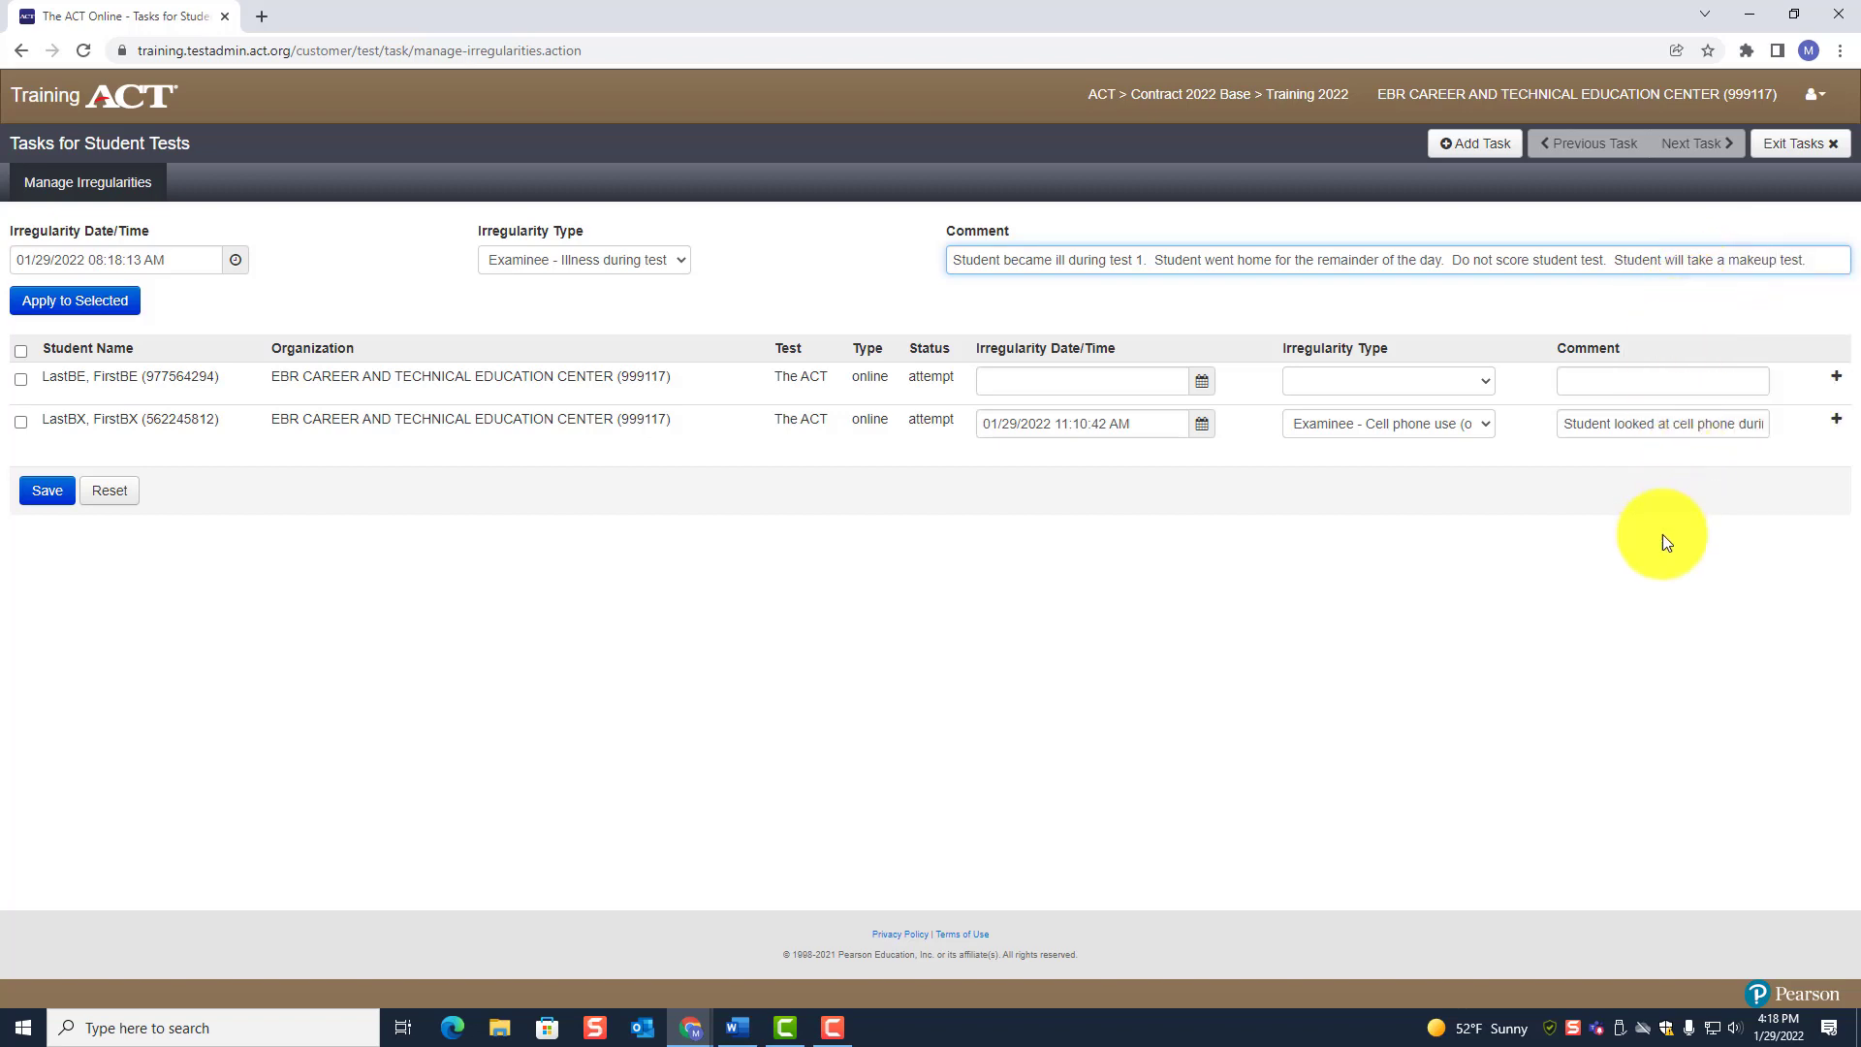
{"action": "left_click", "coordinate": [1654, 578]}
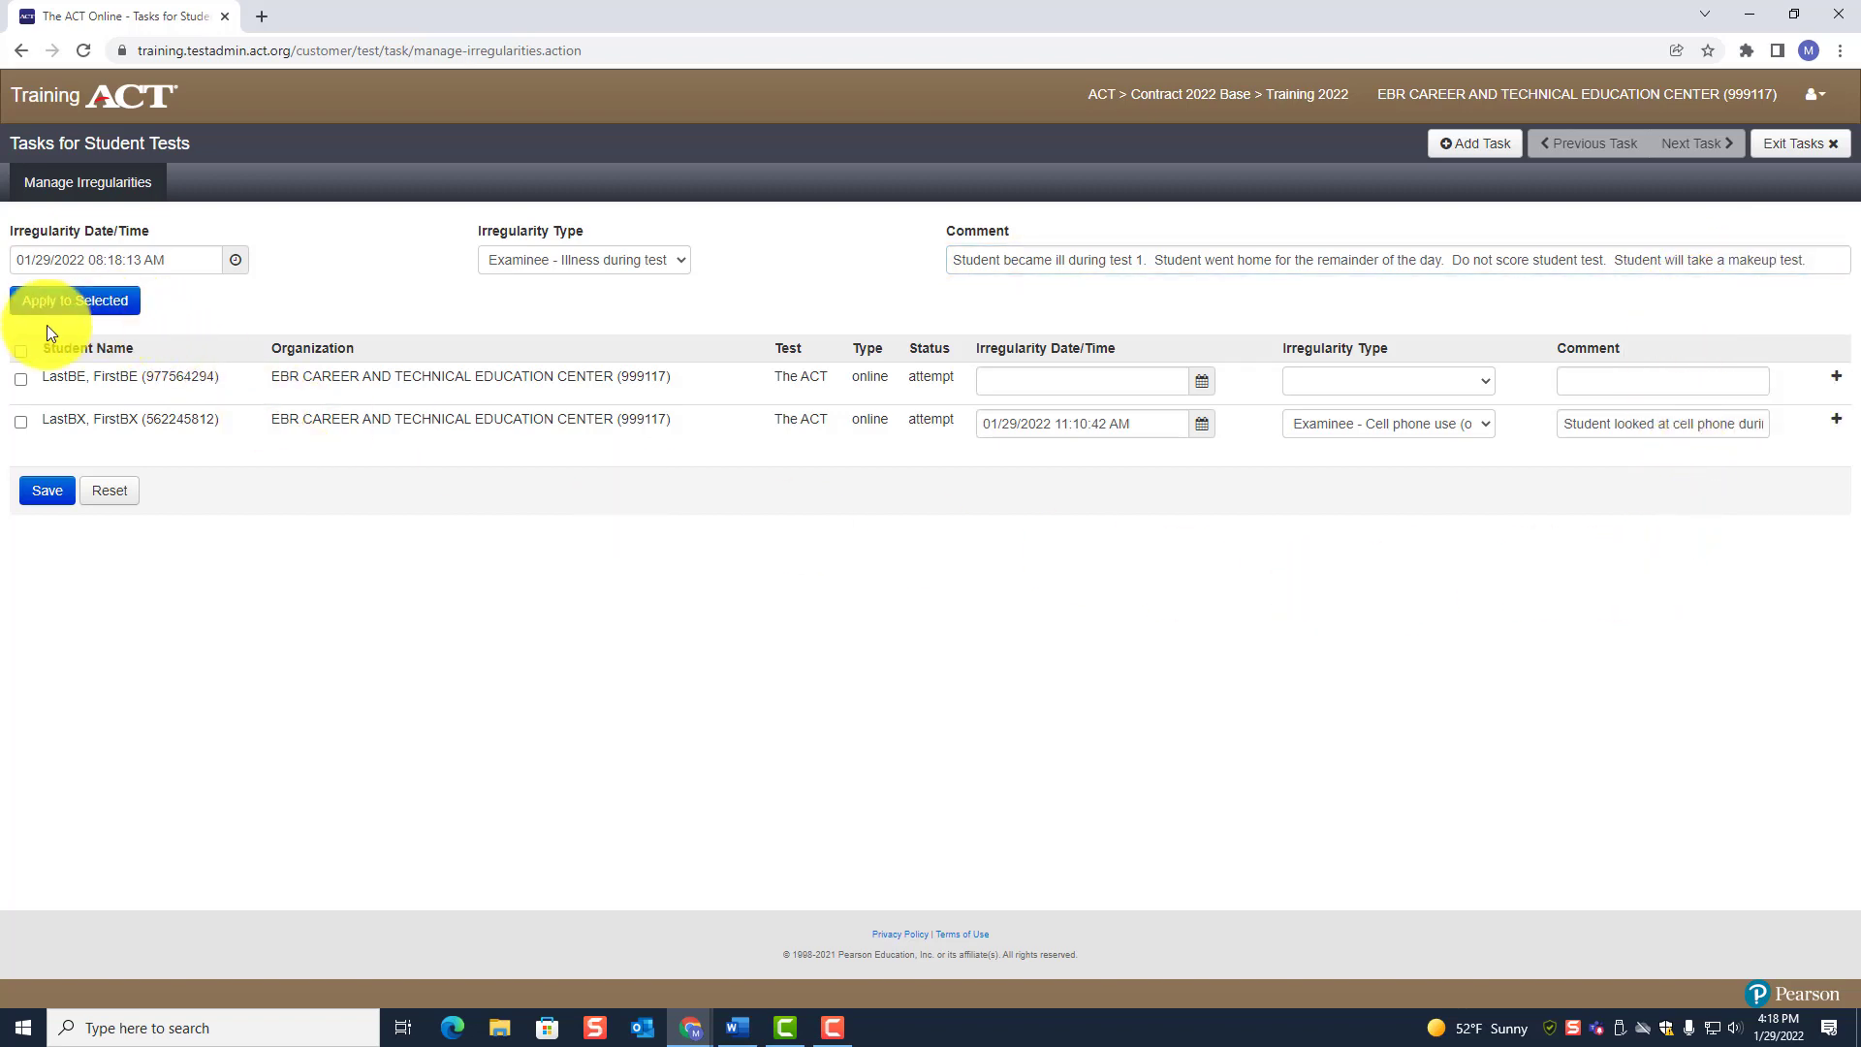
- Apply the illness irregularity to the student row that has no irregularity yet and save the changes
{"action": "left_click", "coordinate": [20, 380]}
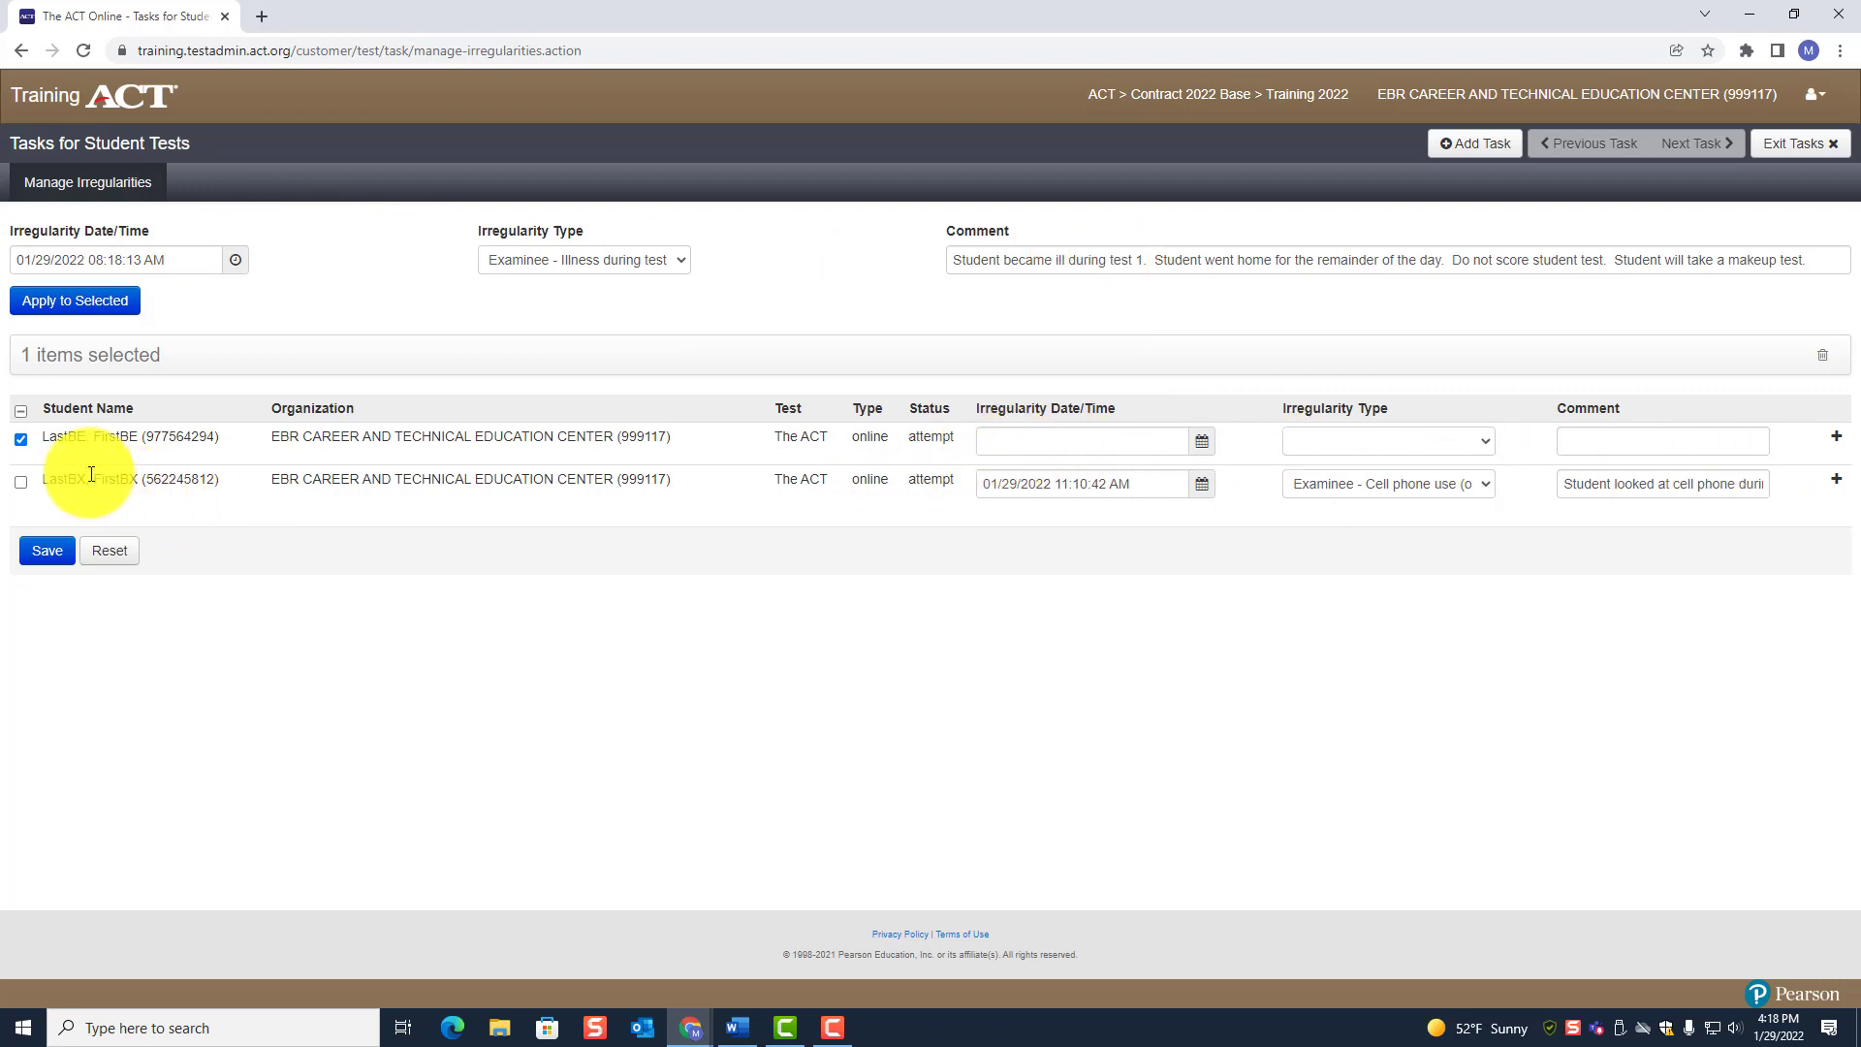
{"action": "left_click", "coordinate": [54, 301]}
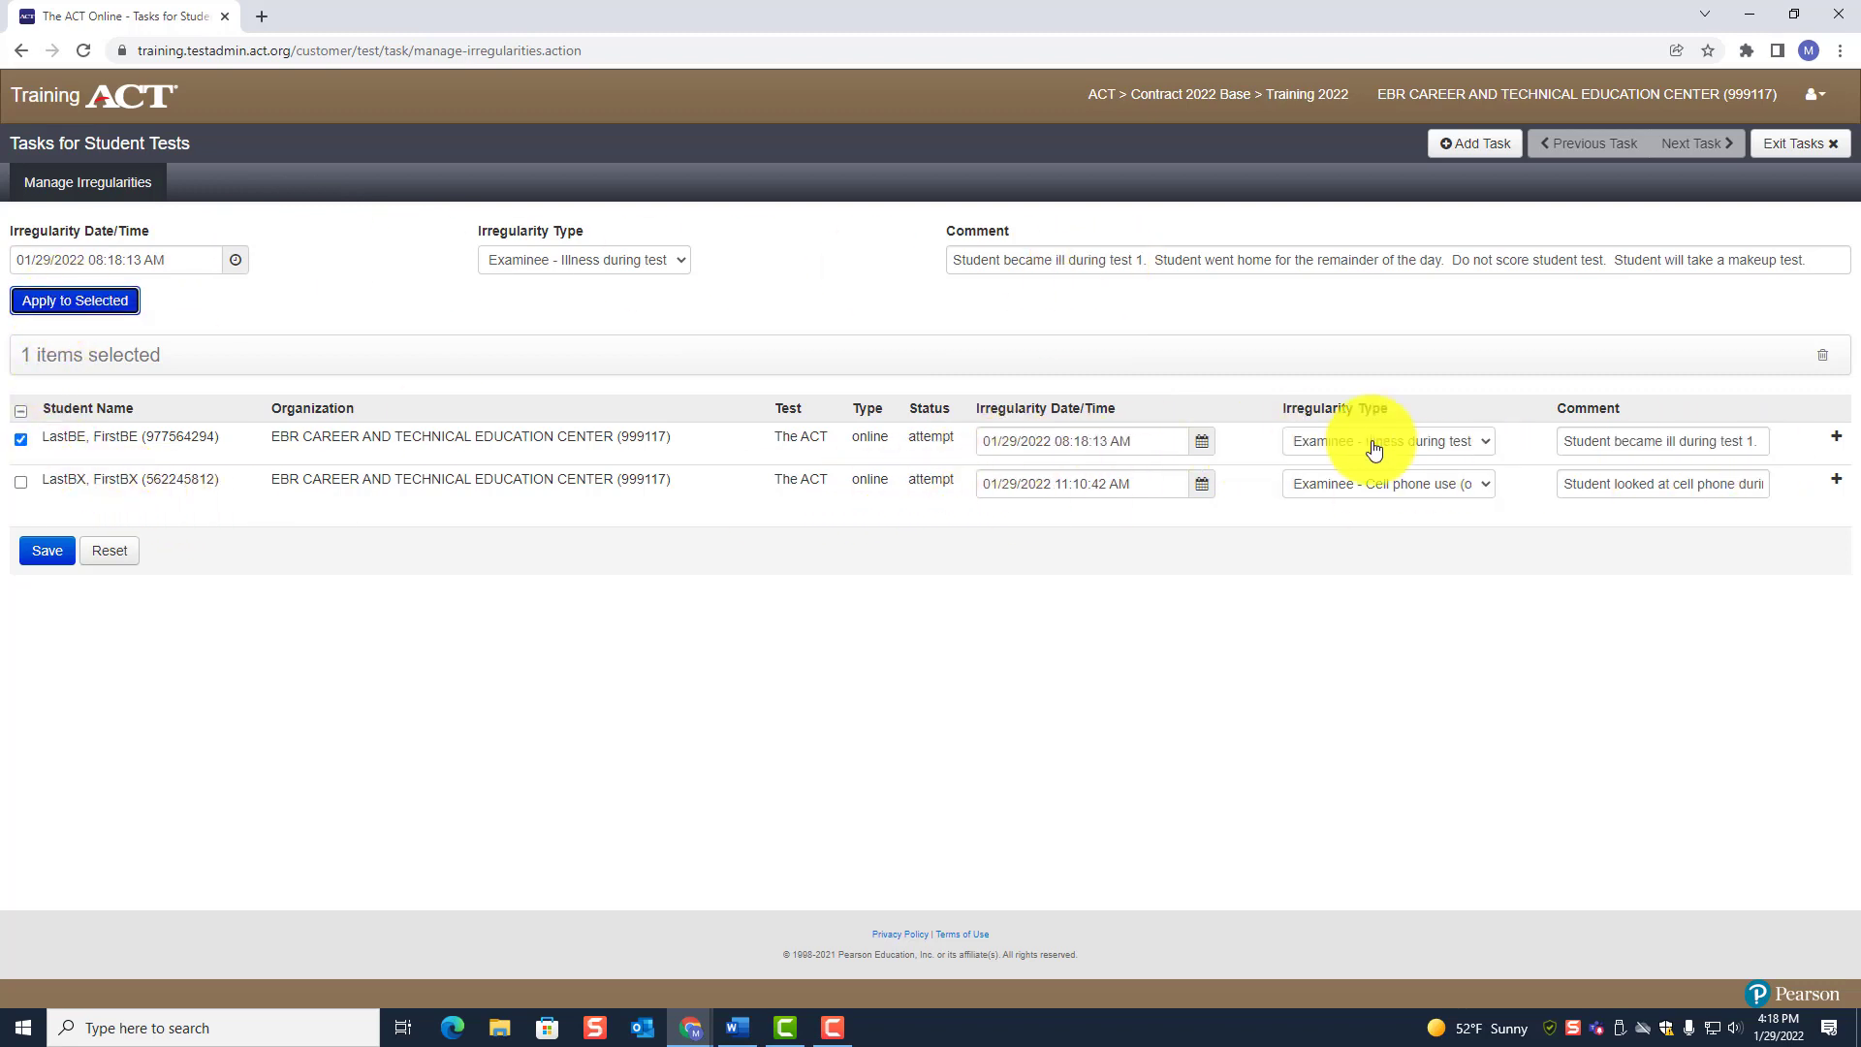
{"action": "left_click", "coordinate": [46, 553]}
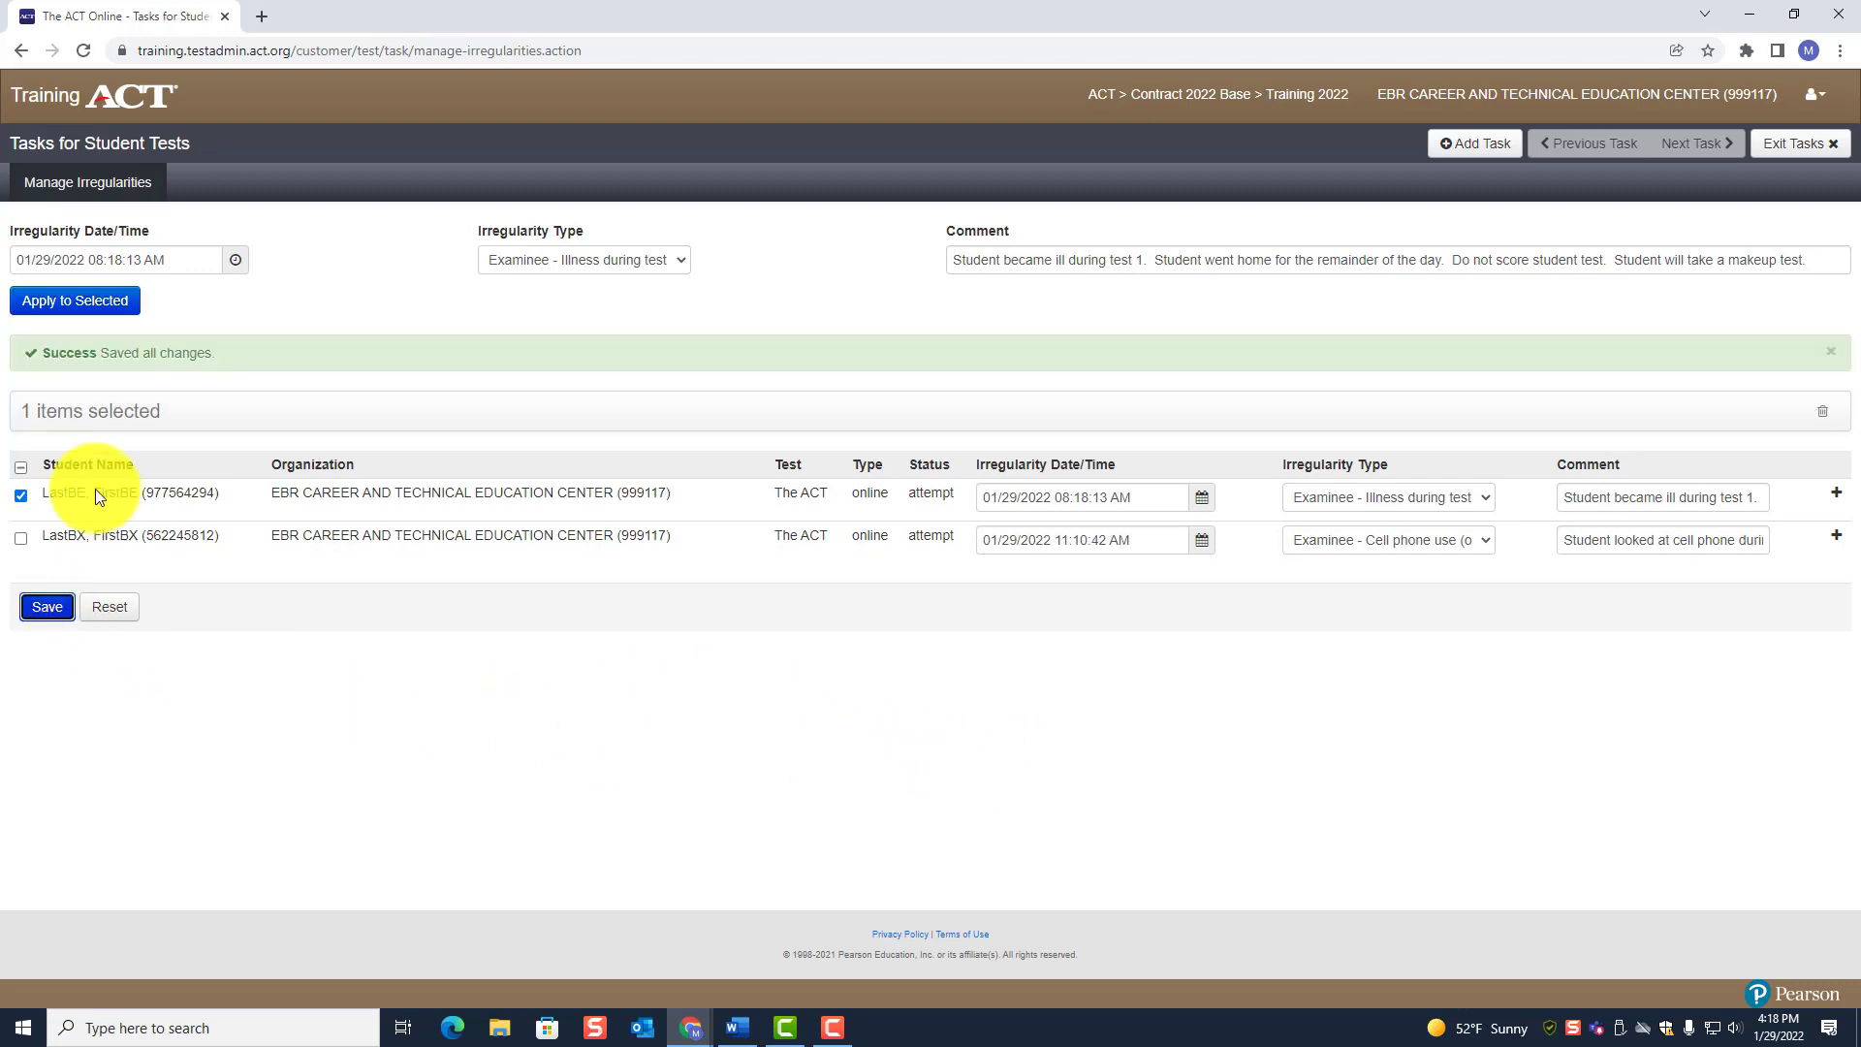
- Exit the irregularity task and deselect the found student's ACT test in the Student Tests list
{"action": "left_click", "coordinate": [1789, 145]}
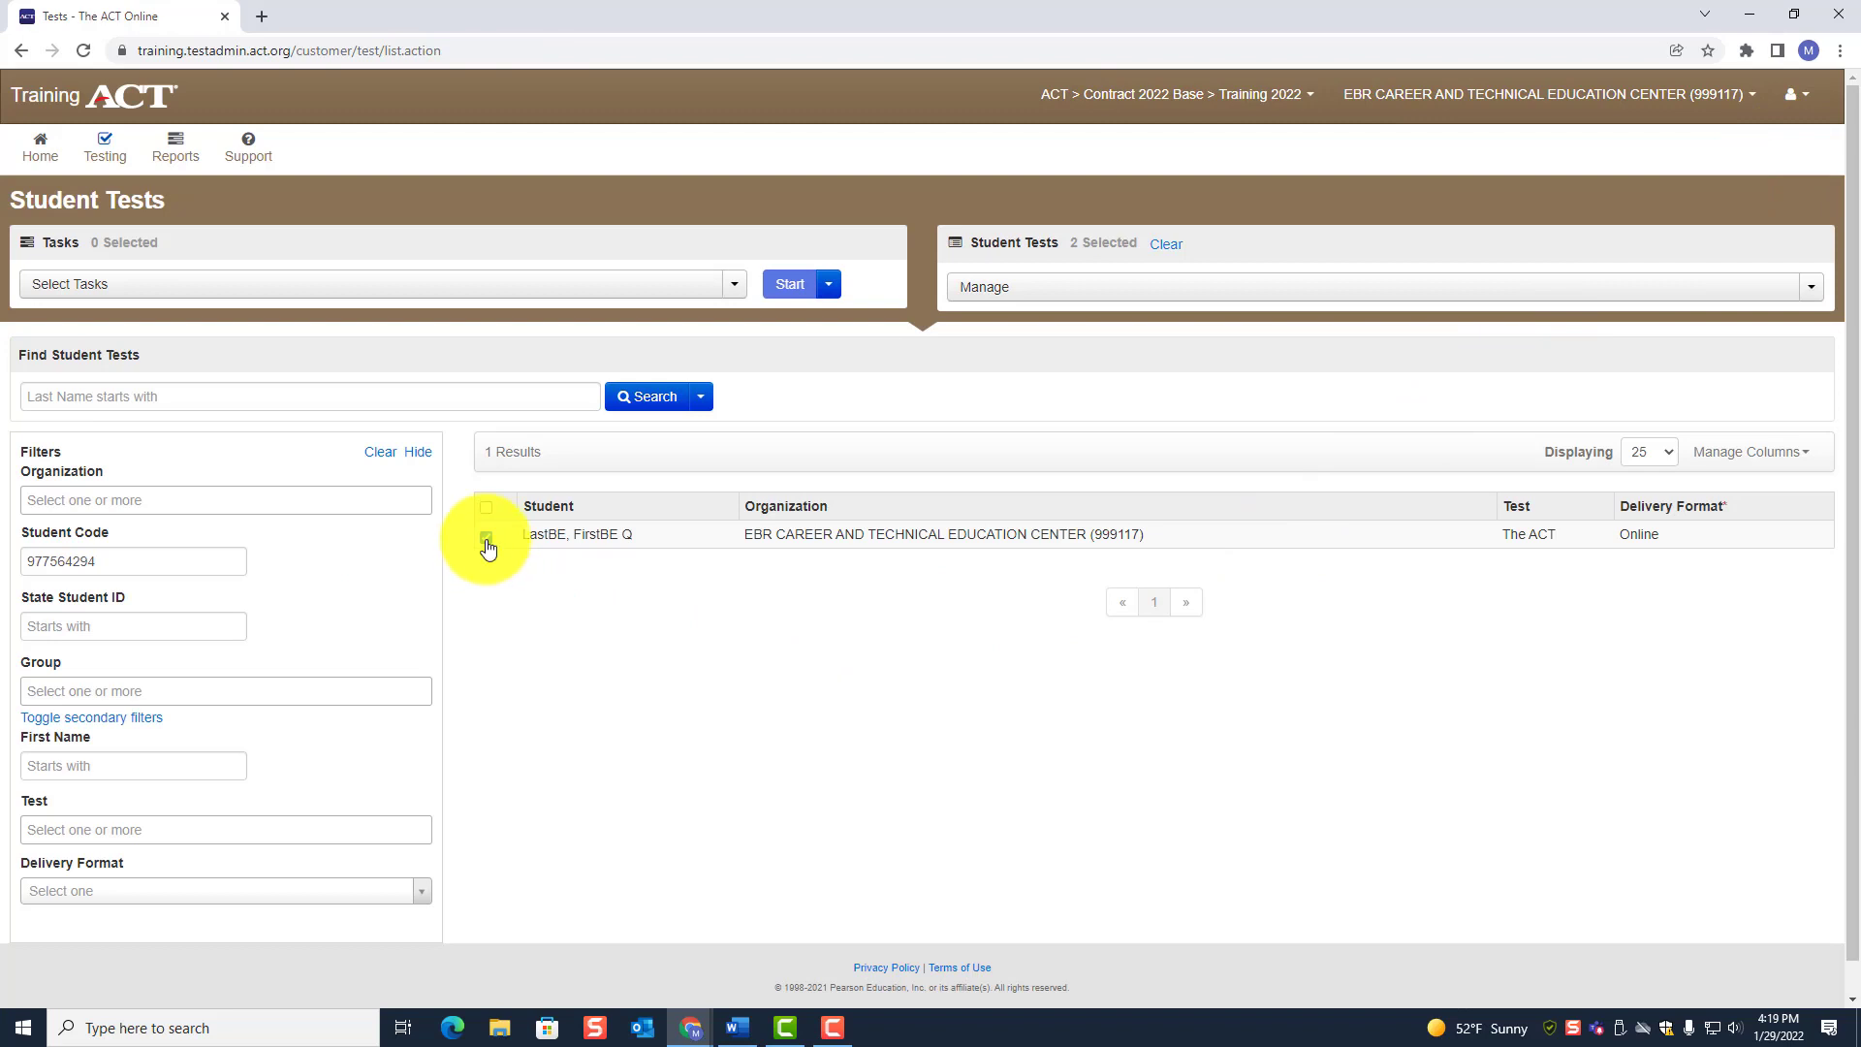
{"action": "left_click", "coordinate": [487, 540]}
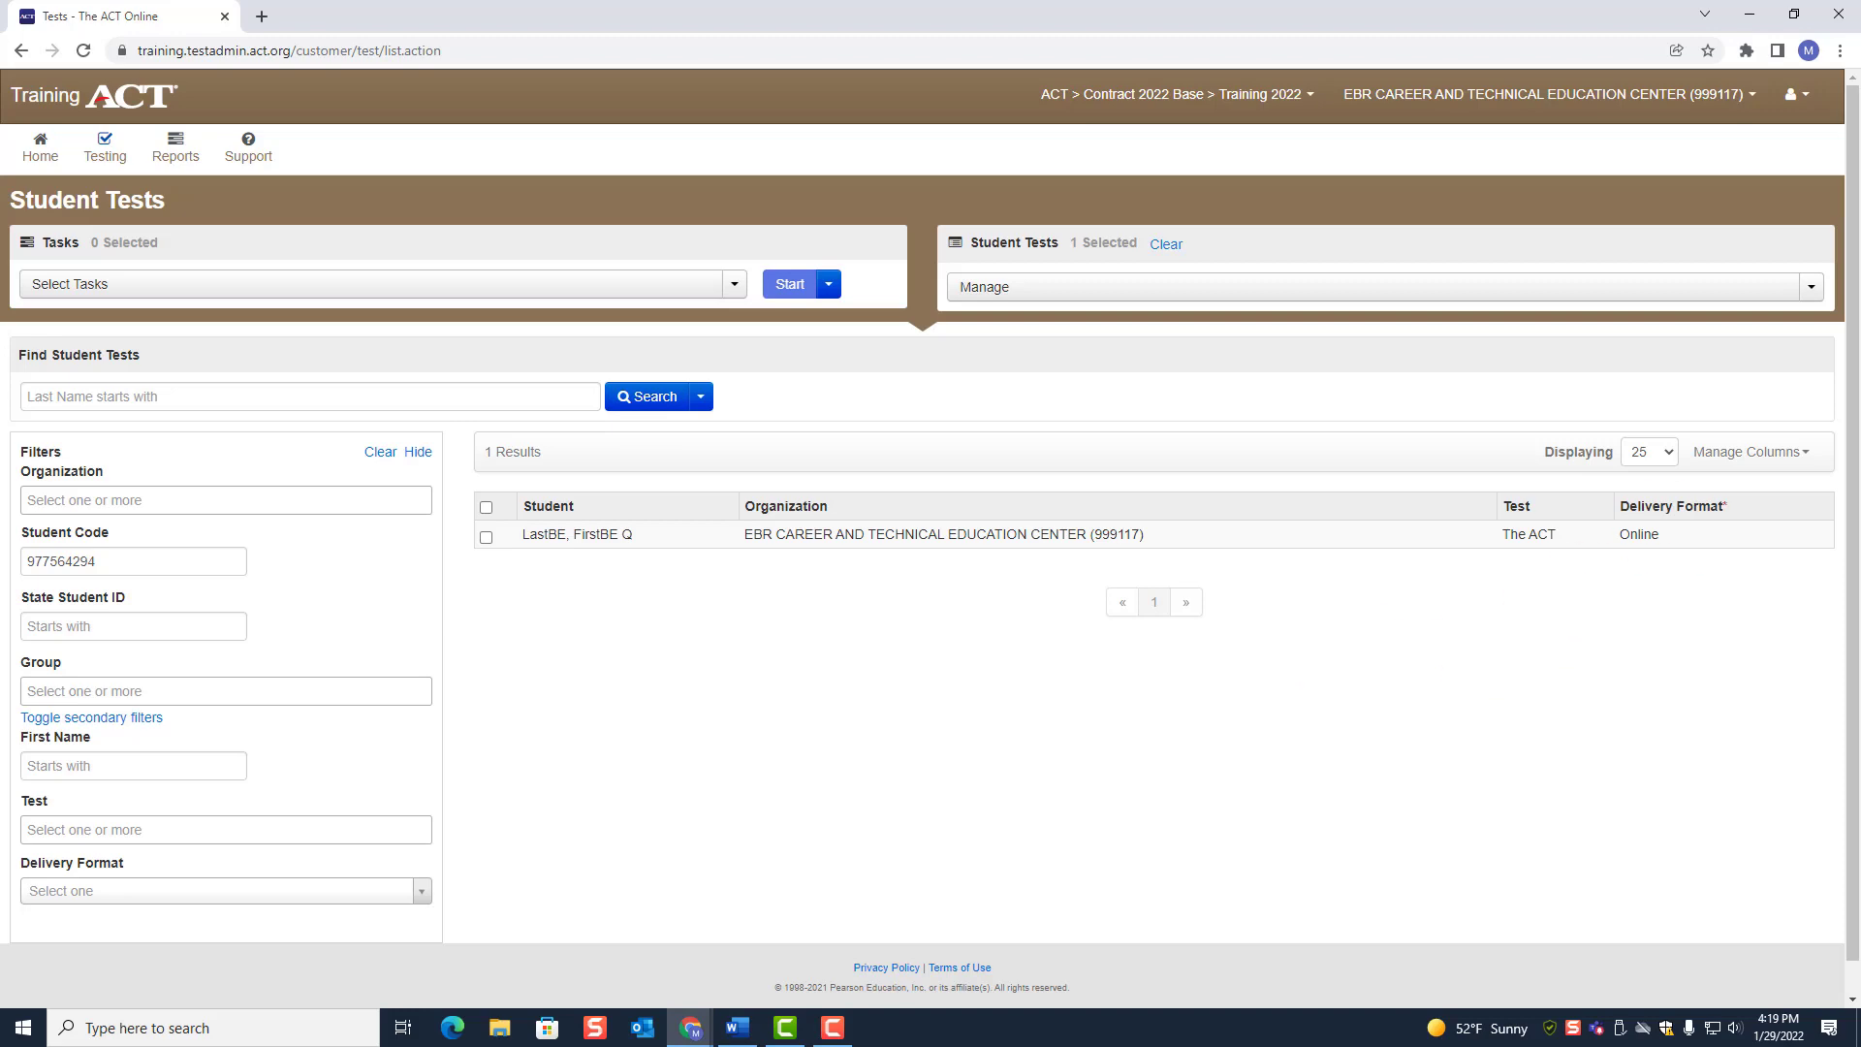
- Switch to the Online Testing Administration Manual PDF, maximize its window and look up the section "Mark an Examinee's Test Complete"
{"action": "key", "text": "alt+Tab"}
{"action": "left_click_drag", "start_coordinate": [1520, 146], "coordinate": [899, 120]}
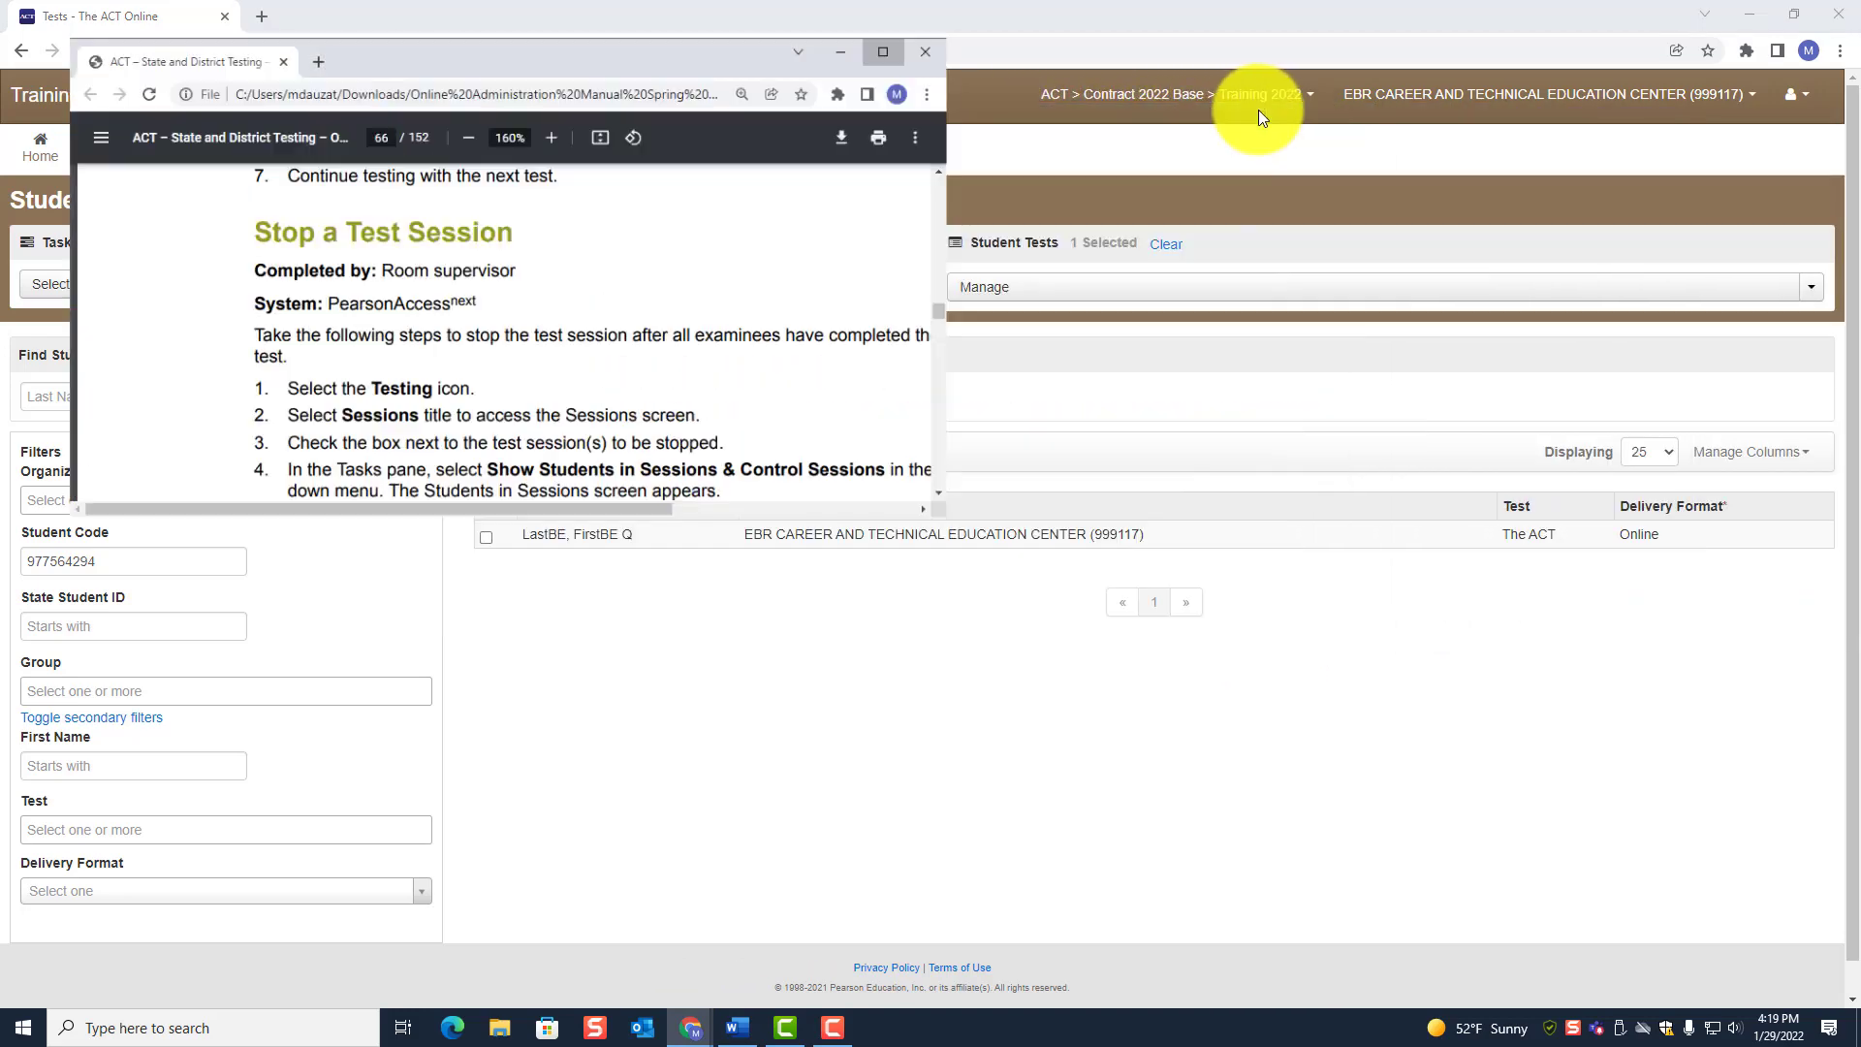
{"action": "key", "text": "super+Up"}
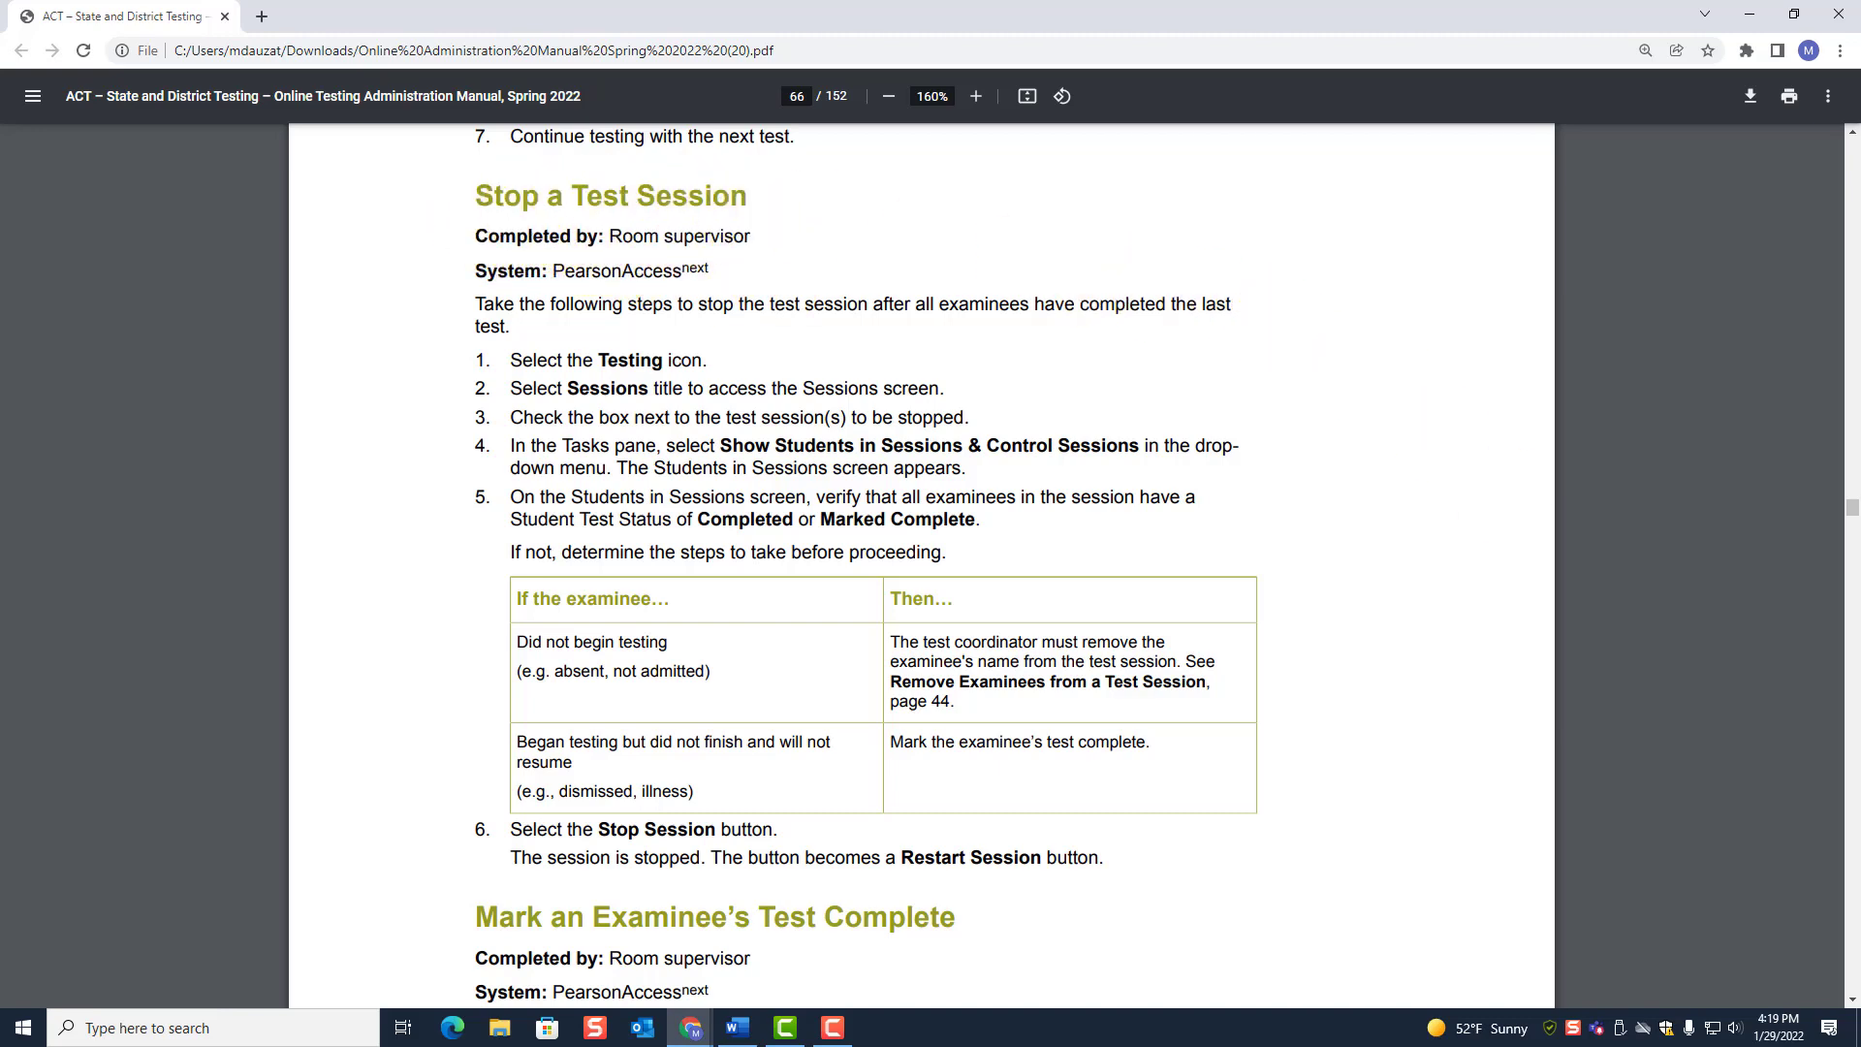
{"action": "scroll", "coordinate": [563, 339], "scroll_direction": "down", "scroll_amount": 8}
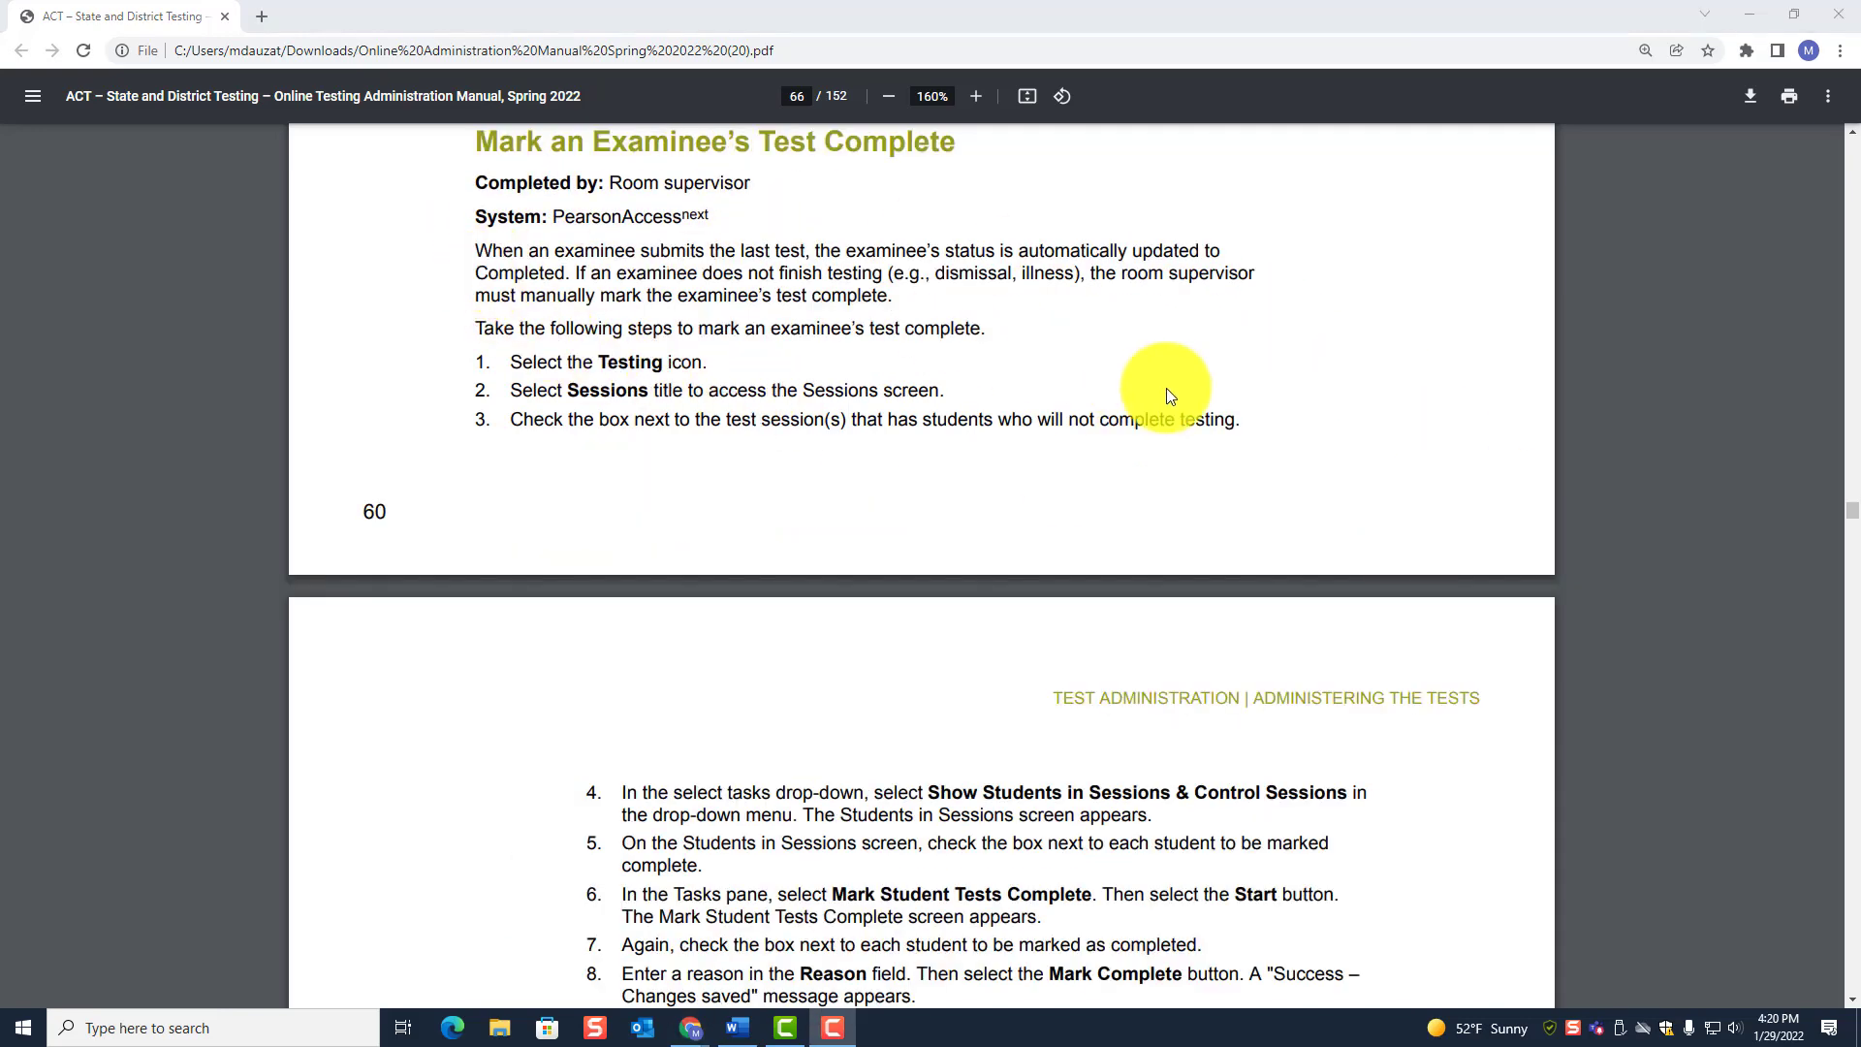